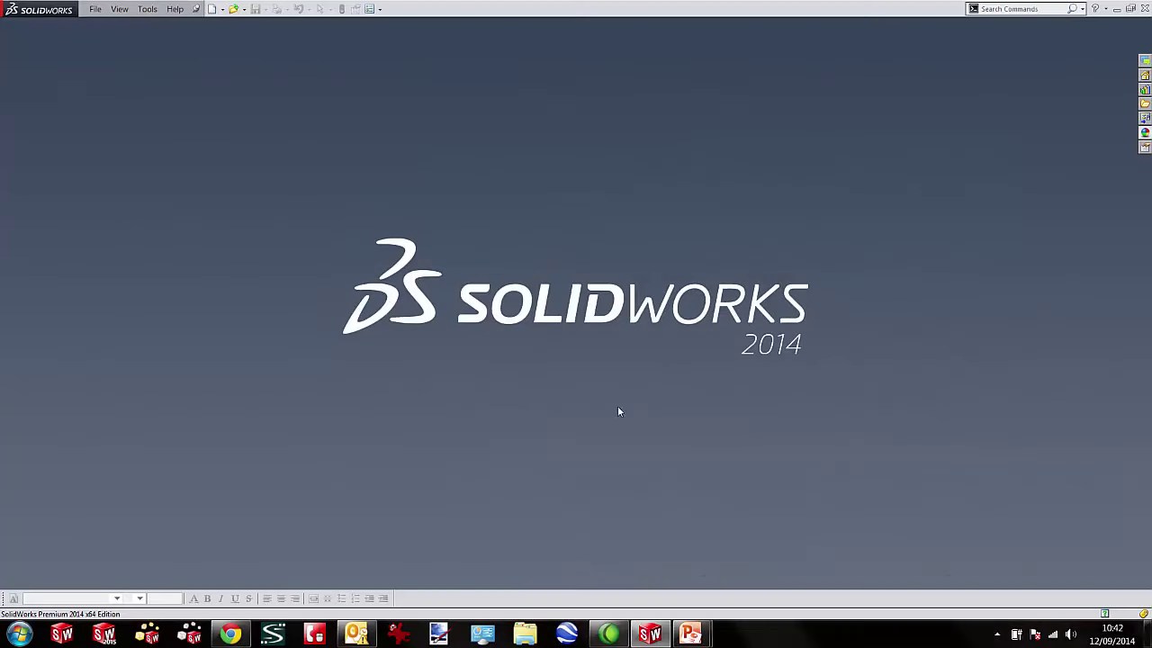
# Create a new part document and start a sketch on the Front Plane.
pyautogui.click(94, 9)
pyautogui.click(110, 23)
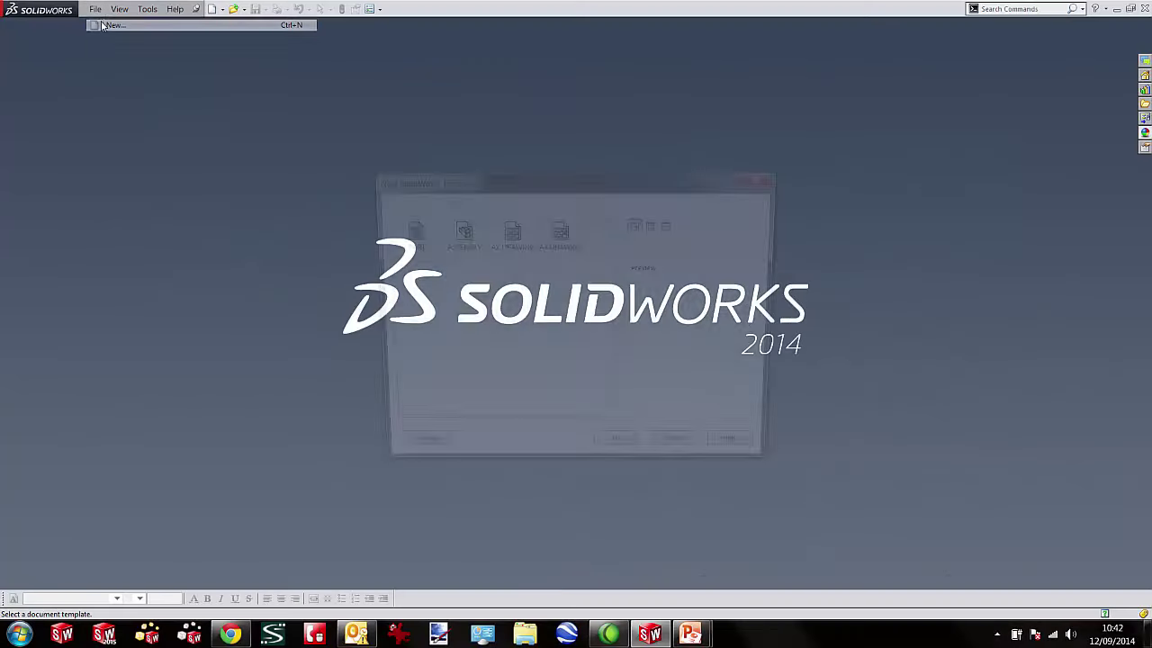
pyautogui.doubleClick(402, 234)
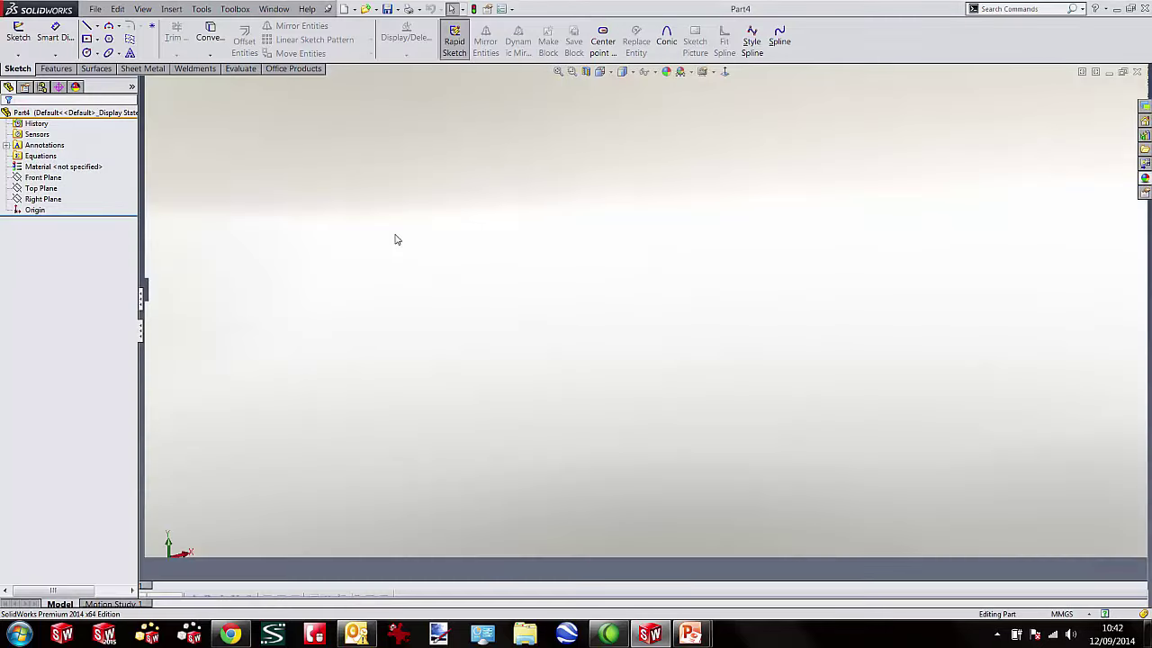
pyautogui.click(50, 179)
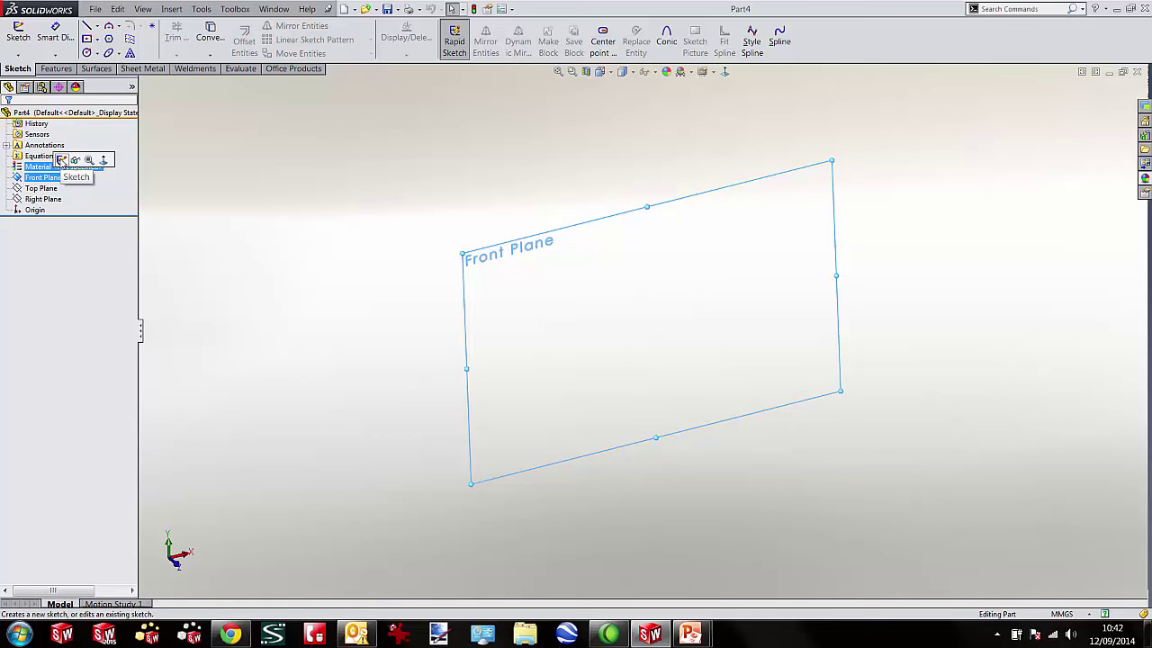
pyautogui.click(61, 159)
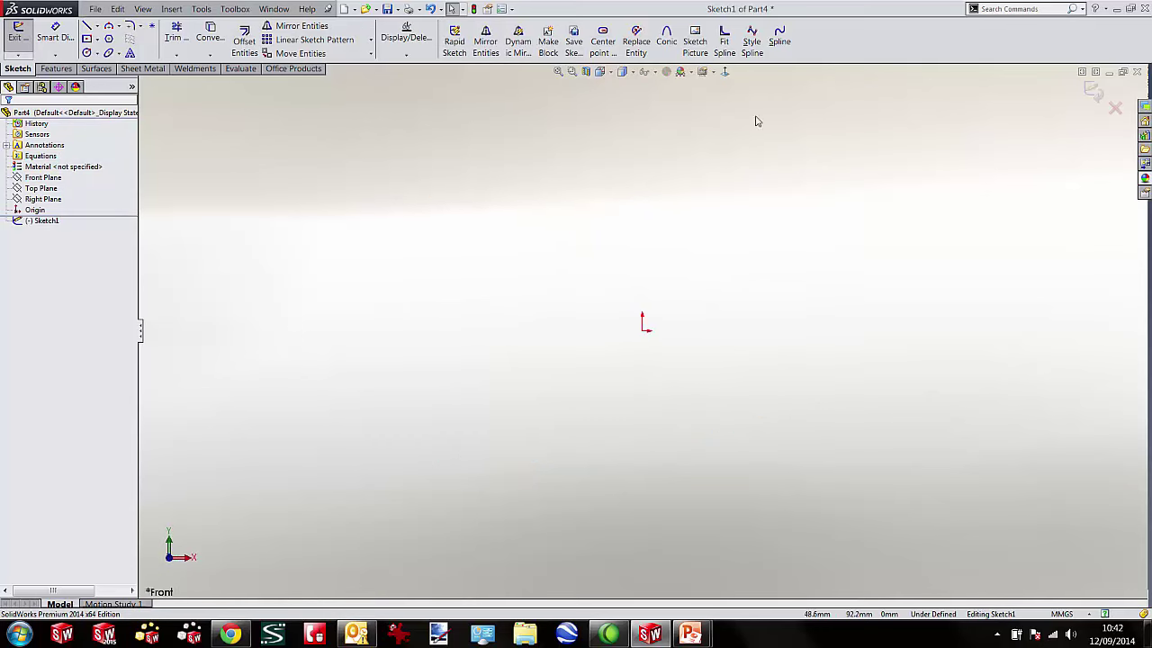
# Insert SIDE SKETCH.jpg as a sketch picture in the Front Plane sketch.
pyautogui.click(695, 40)
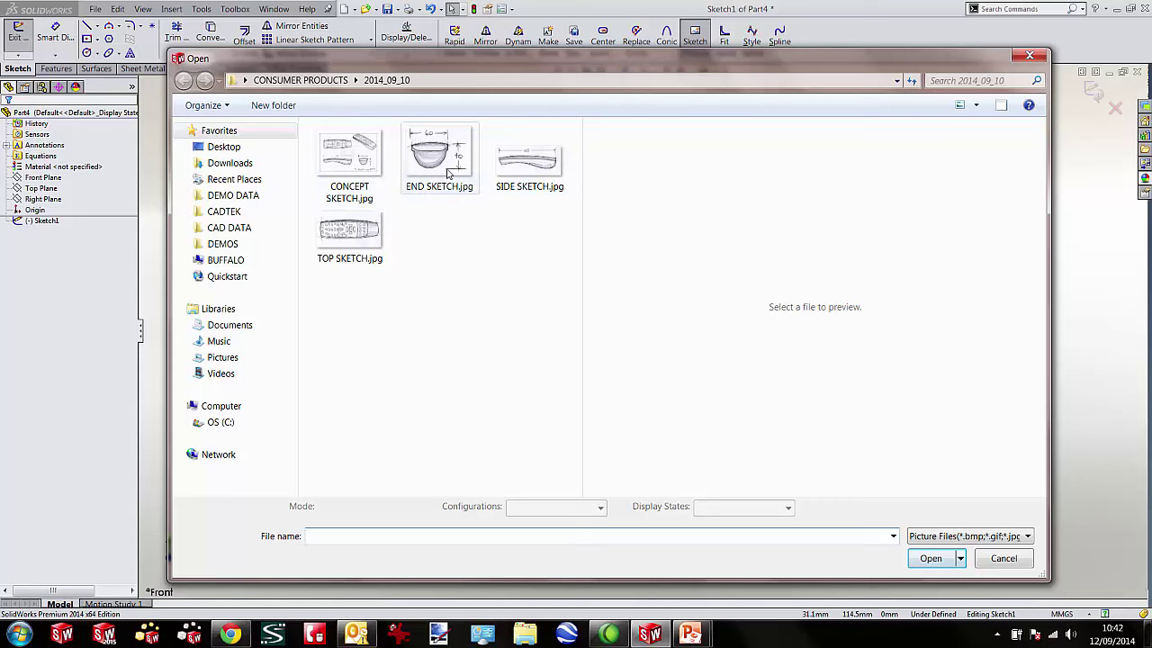
pyautogui.click(540, 163)
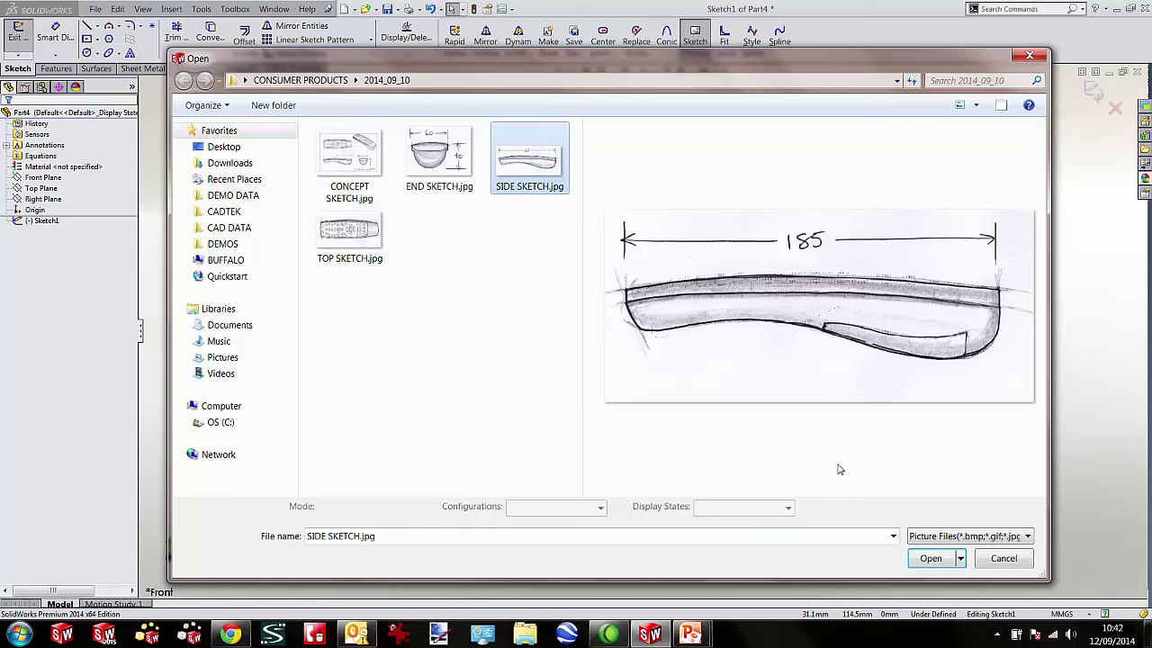
pyautogui.click(931, 559)
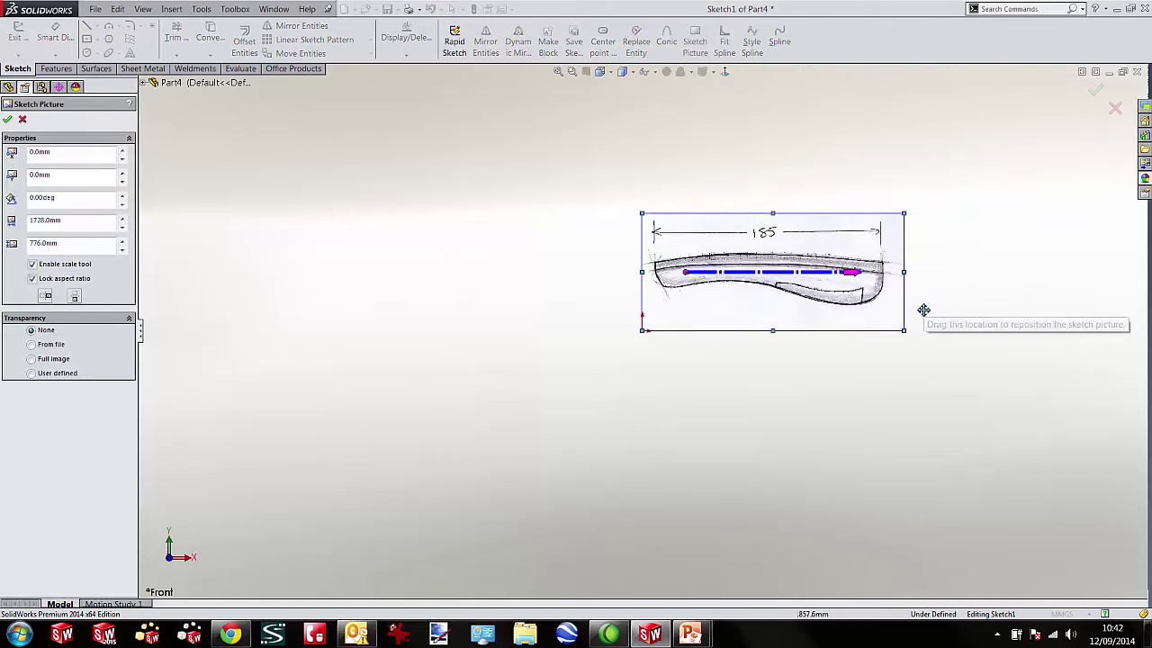
# Move the sketch picture so the upper-left corner of the drawn product outline sits on the origin.
pyautogui.scroll(-3, 760, 307)
pyautogui.moveTo(596, 349); pyautogui.dragTo(725, 435)
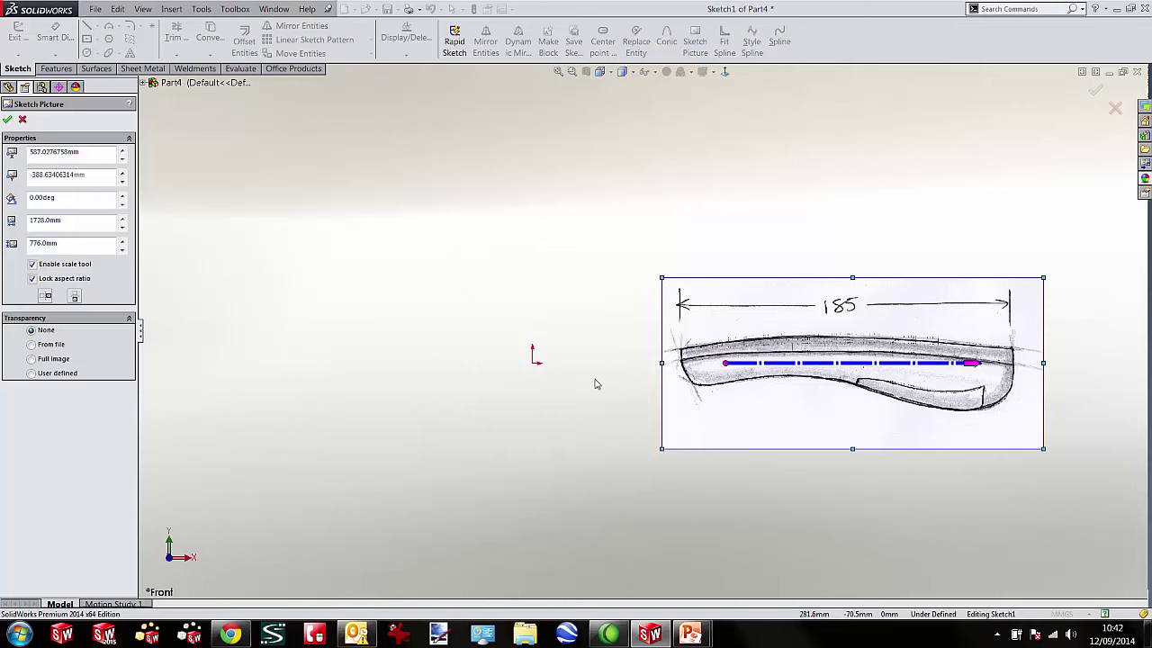
pyautogui.scroll(-3, 663, 359)
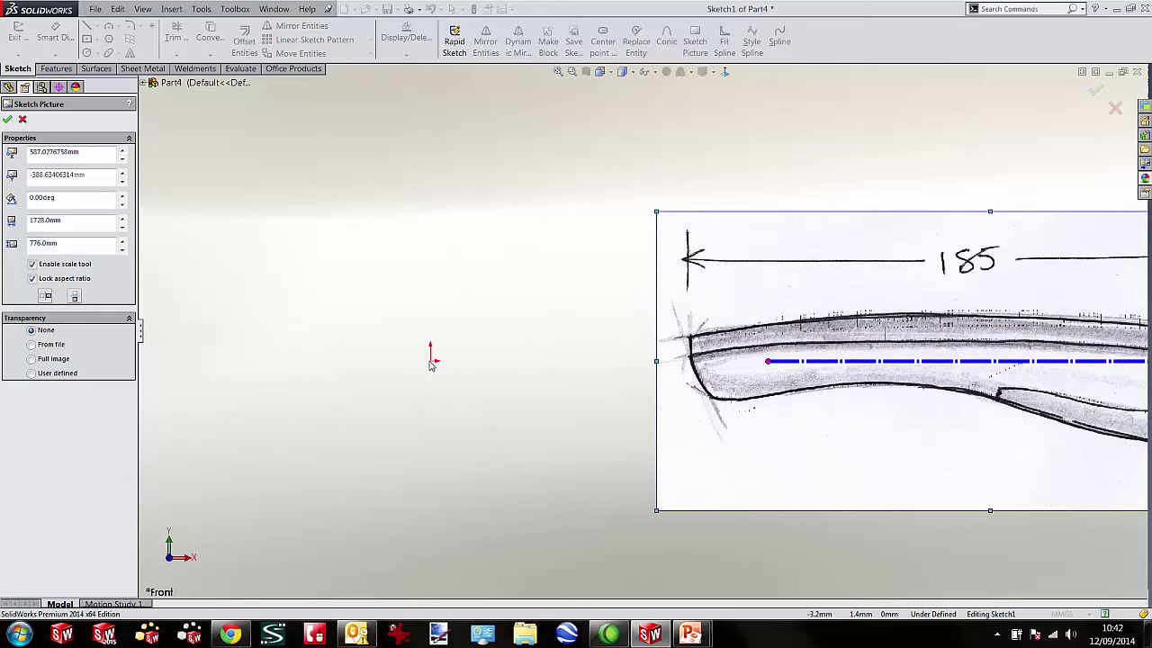
pyautogui.moveTo(686, 336)
pyautogui.mouseDown()
pyautogui.moveTo(543, 364)
pyautogui.moveTo(436, 364)
pyautogui.mouseUp()
pyautogui.moveTo(516, 367); pyautogui.dragTo(509, 364)
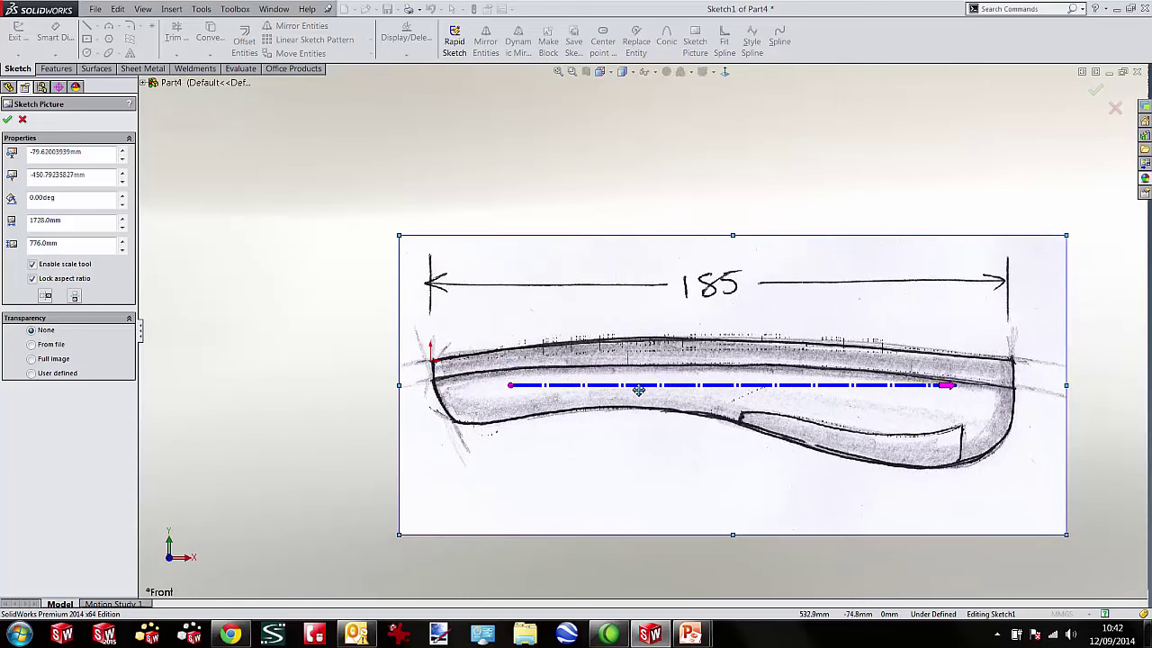
# Scale the picture by spanning the scale line from the origin to the outline's upper-right corner and setting its length to 185 mm.
pyautogui.moveTo(511, 387)
pyautogui.mouseDown()
pyautogui.moveTo(502, 355)
pyautogui.moveTo(437, 351)
pyautogui.moveTo(441, 364)
pyautogui.mouseUp()
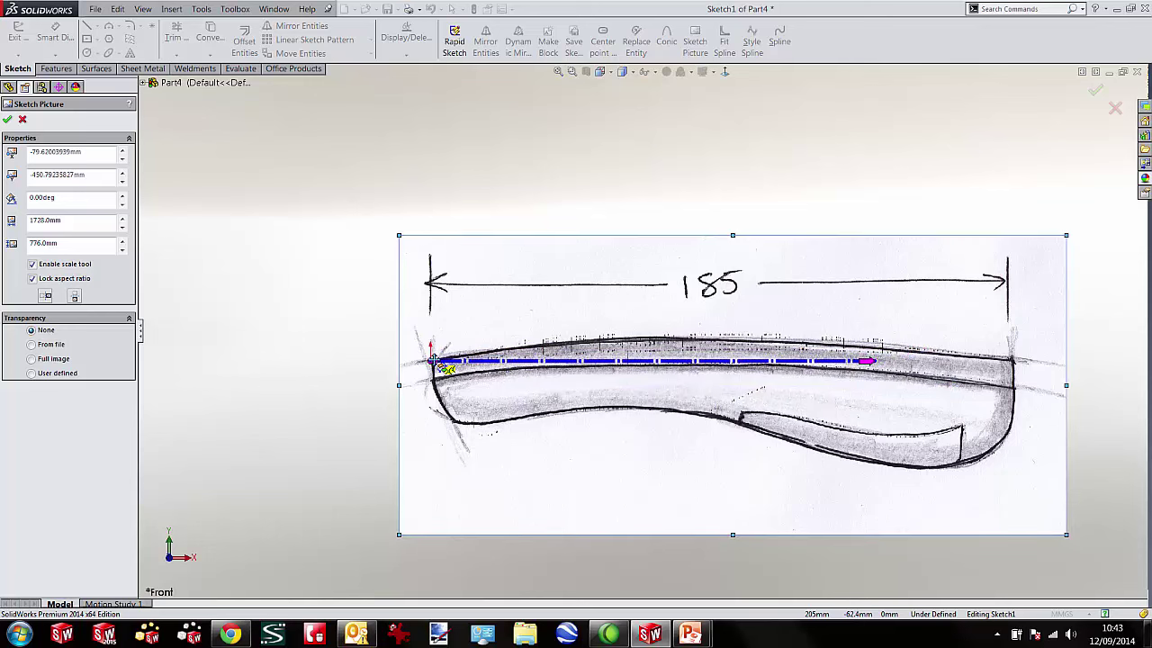
pyautogui.moveTo(869, 361); pyautogui.dragTo(1015, 361)
pyautogui.moveTo(771, 335); pyautogui.dragTo(778, 139)
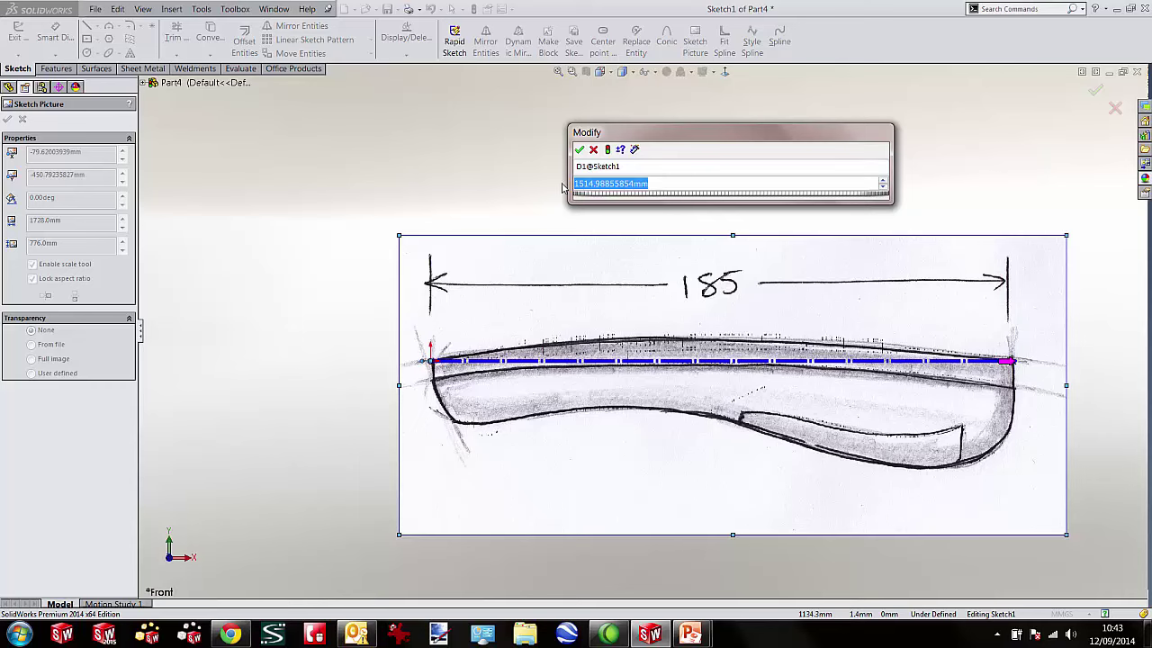
pyautogui.write('185')
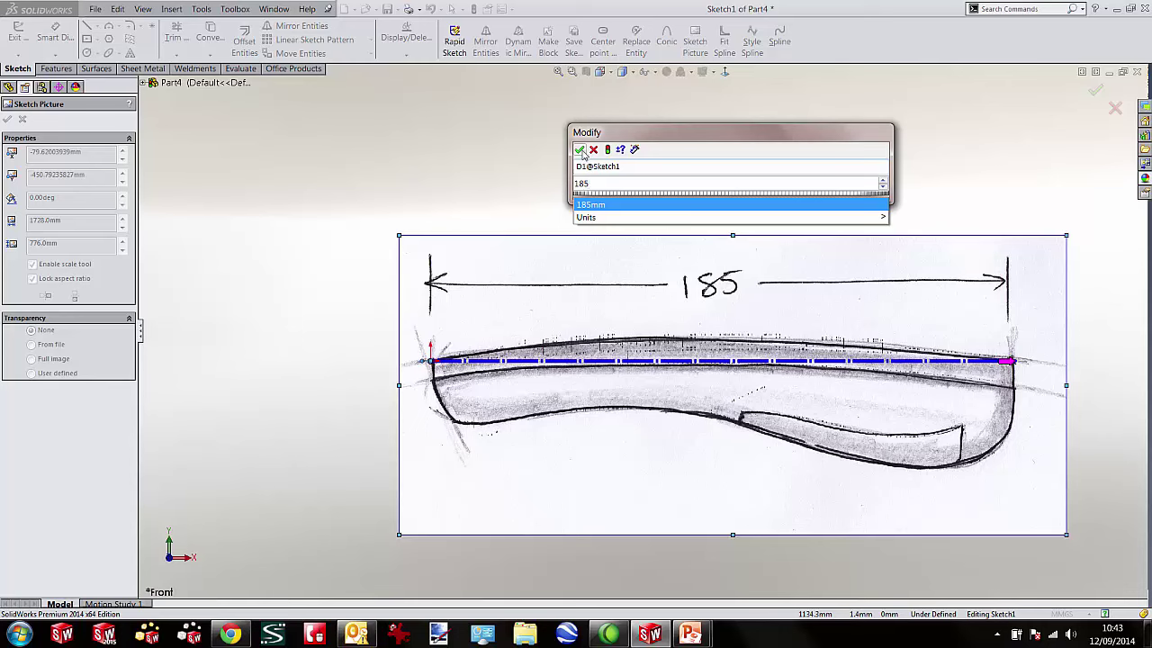
pyautogui.click(581, 151)
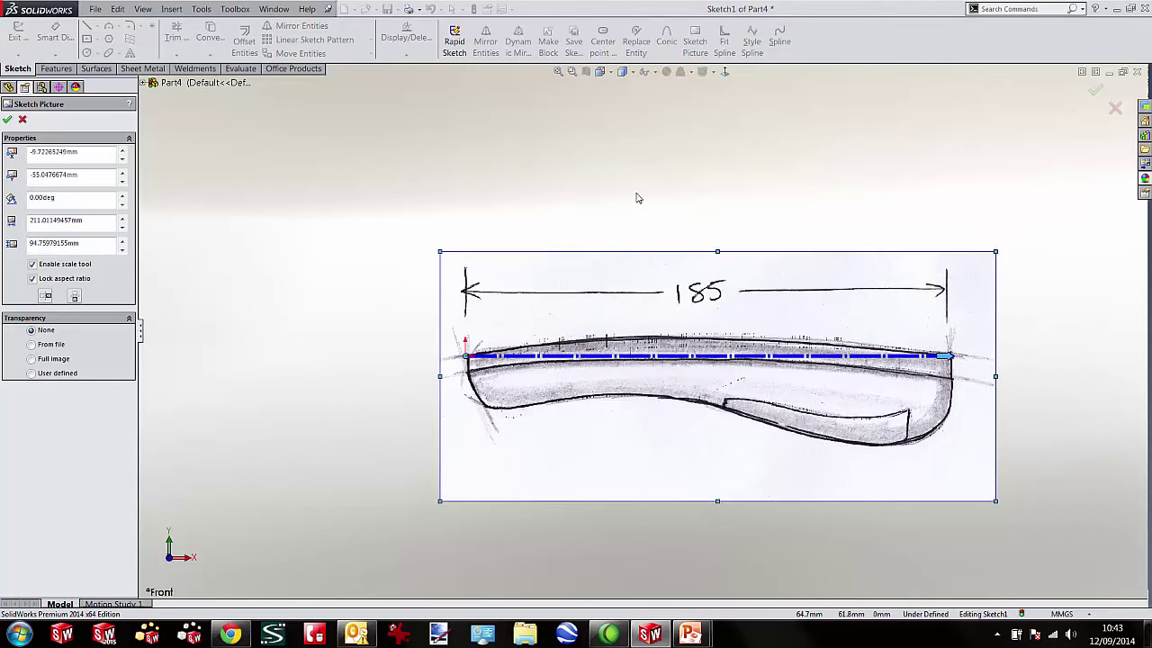
# Make the full sketch picture transparent with a transparency value of 0.80 and accept the picture settings.
pyautogui.click(60, 360)
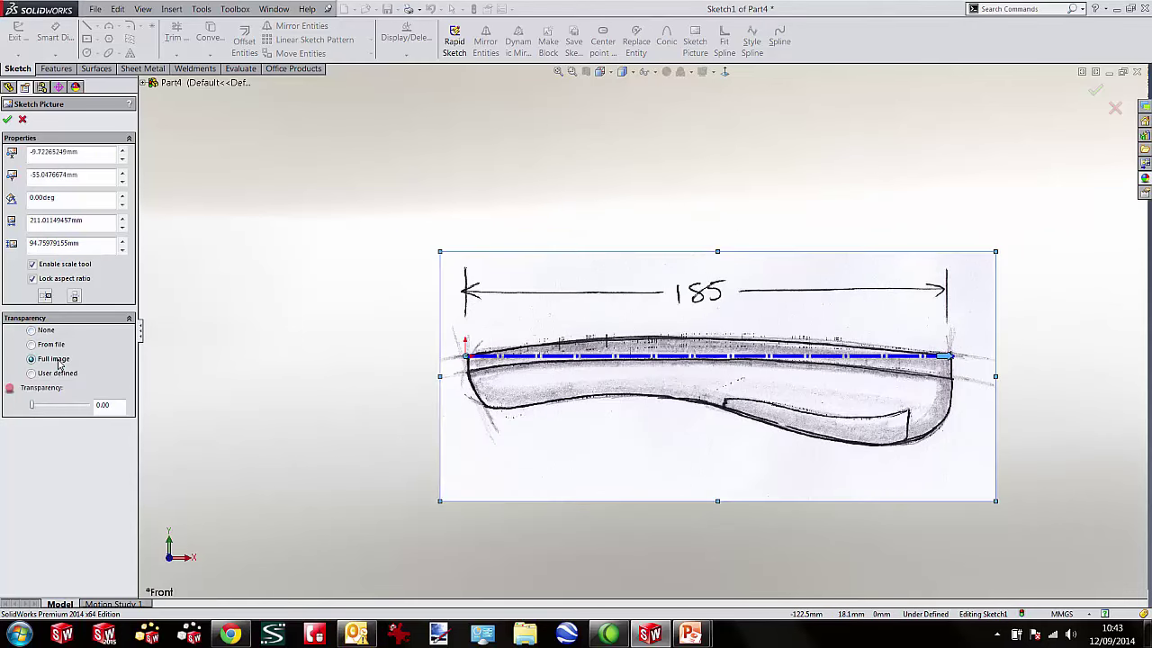
pyautogui.moveTo(47, 407); pyautogui.dragTo(77, 407)
pyautogui.click(8, 121)
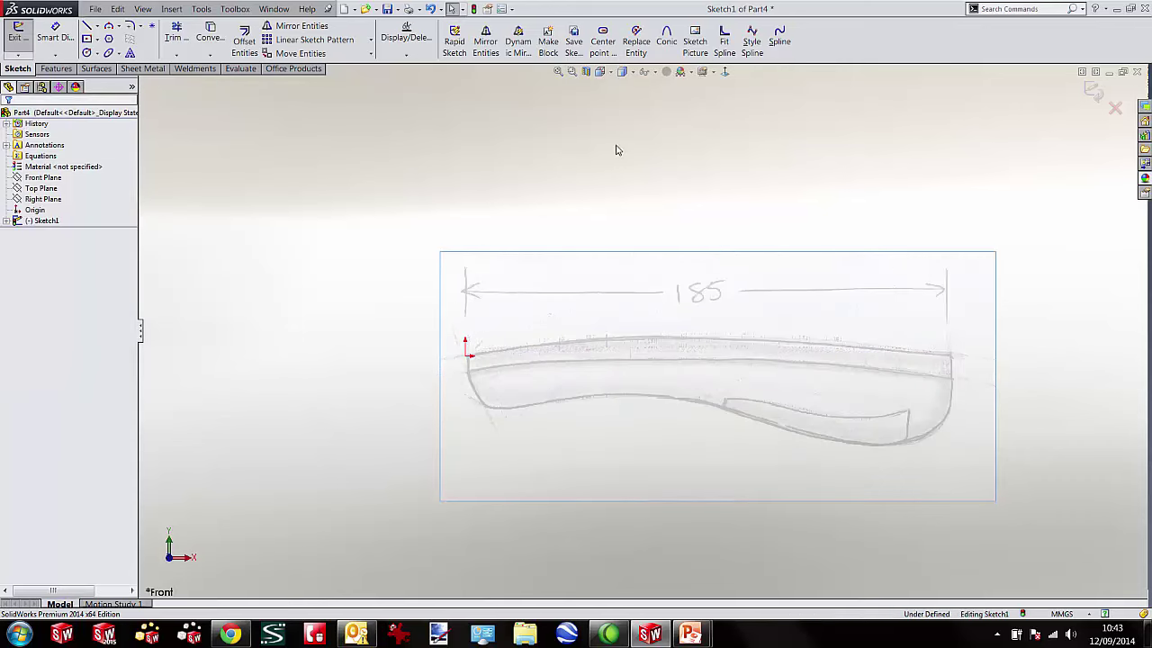
# Nudge the sketch picture to align the outline's upper-left corner more closely with the origin, and exit the sketch.
pyautogui.scroll(-2, 735, 338)
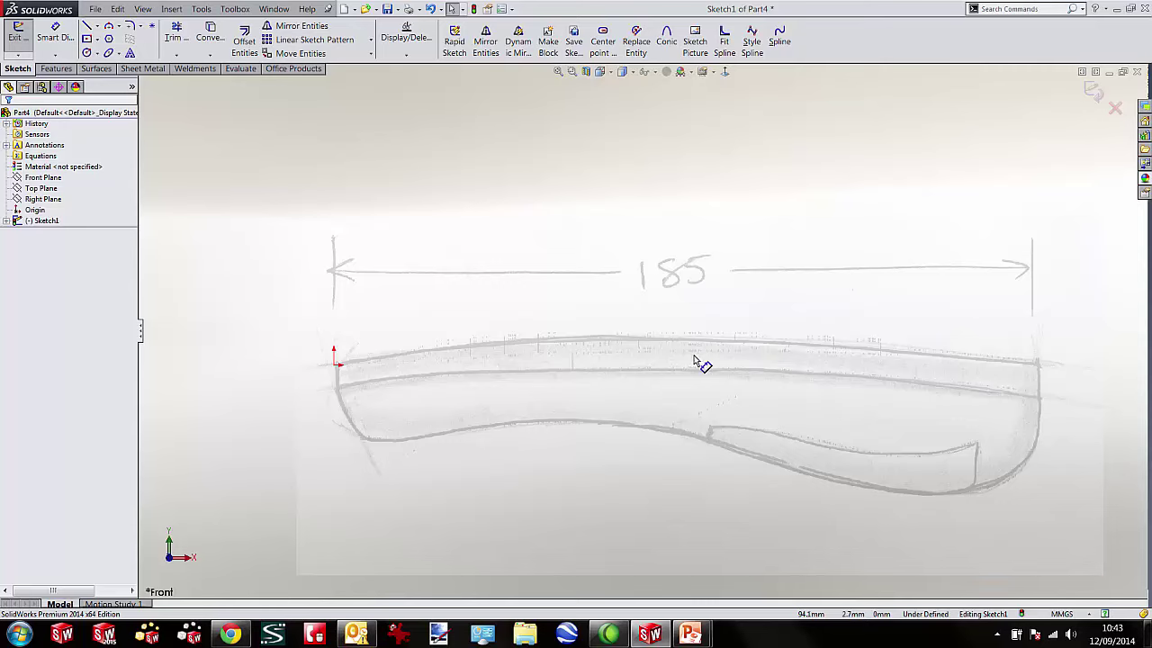
pyautogui.scroll(-5, 450, 364)
pyautogui.click(435, 405)
pyautogui.moveTo(435, 405); pyautogui.dragTo(476, 411)
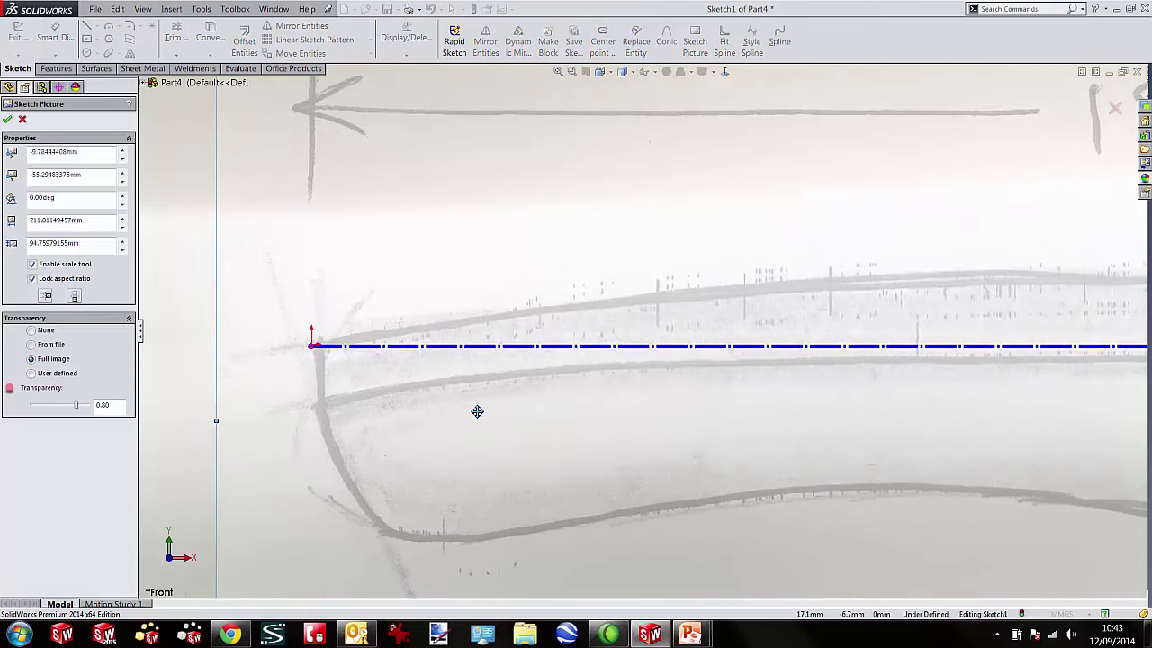
pyautogui.click(1094, 90)
pyautogui.scroll(5, 1073, 136)
pyautogui.click(1092, 91)
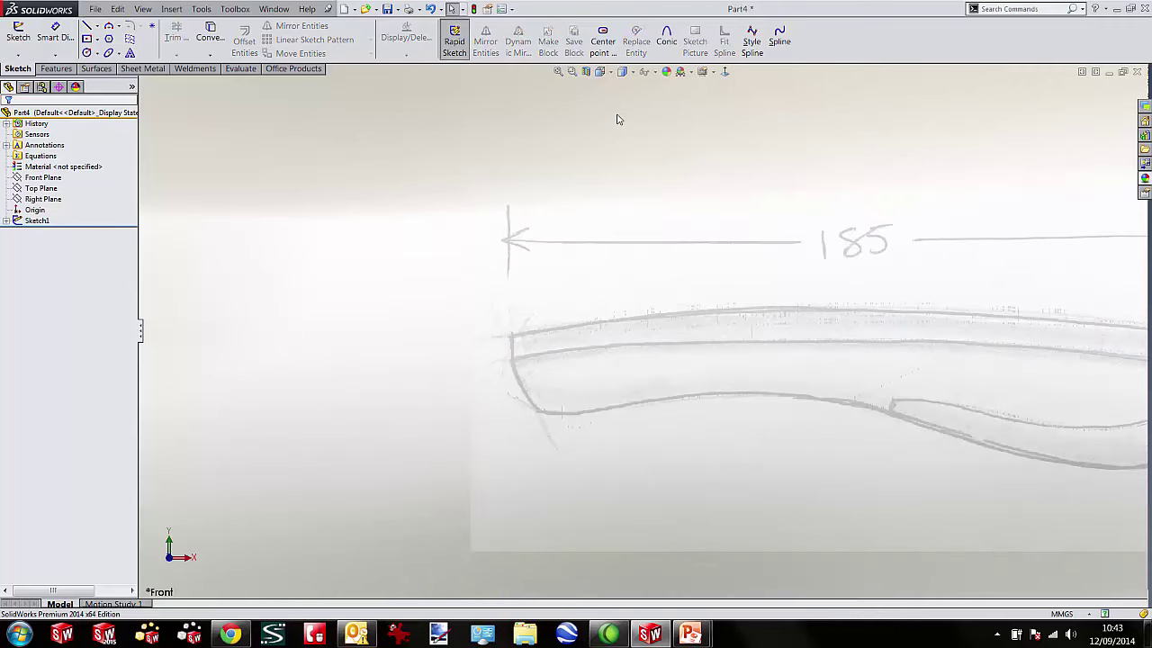
# Rename the sketch containing the picture to SIDE SKETCH.
pyautogui.click(49, 223)
pyautogui.click(49, 223)
pyautogui.press('capslock')
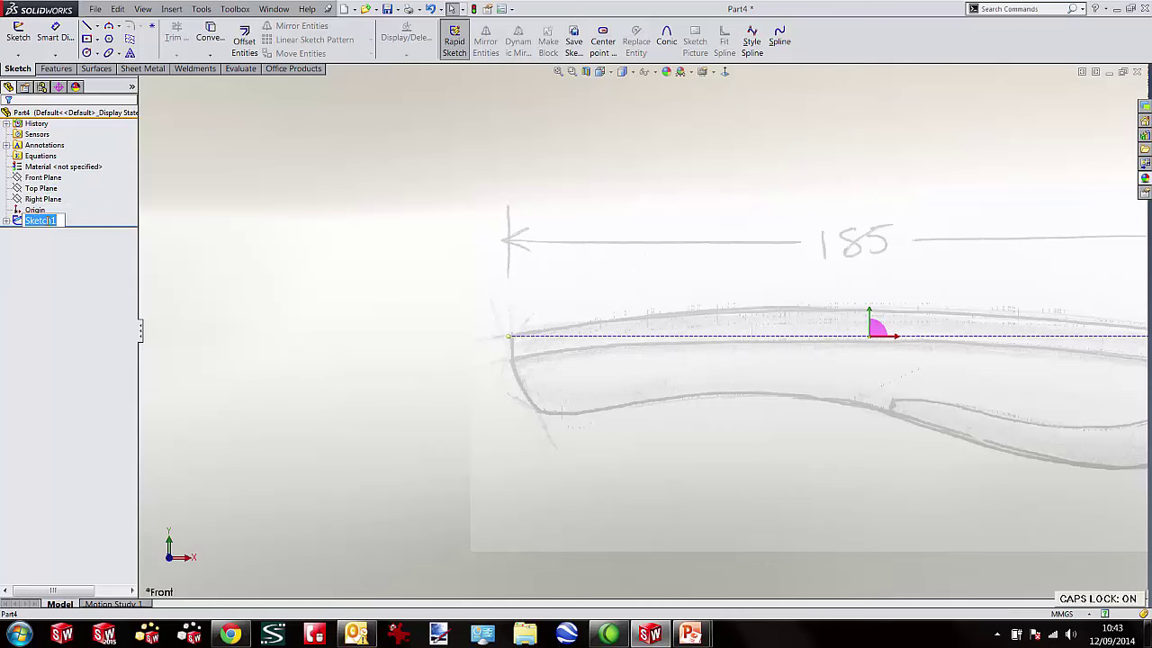
pyautogui.press('BackSpace')
pyautogui.write('SIDE SKETCH')
pyautogui.press('capslock')
pyautogui.press('Return')
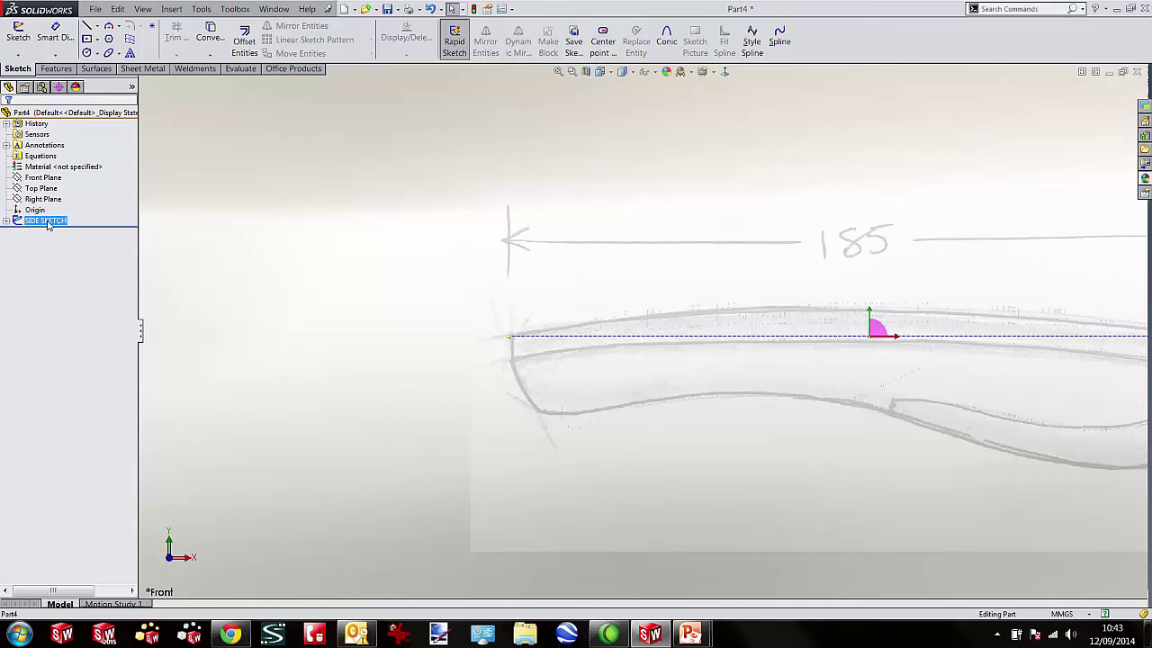
pyautogui.click(454, 215)
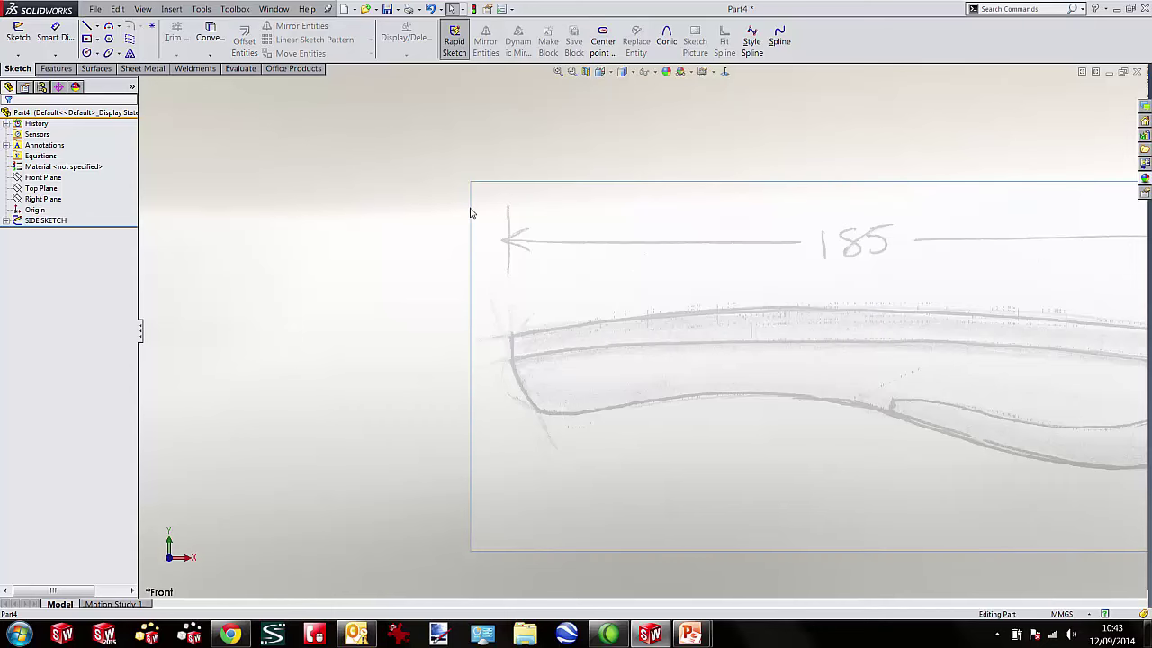
# In a new Front Plane sketch, draw a three-point arc from the origin along the outline's top edge, about 185 mm wide with about 619 mm radius.
pyautogui.click(57, 179)
pyautogui.click(70, 163)
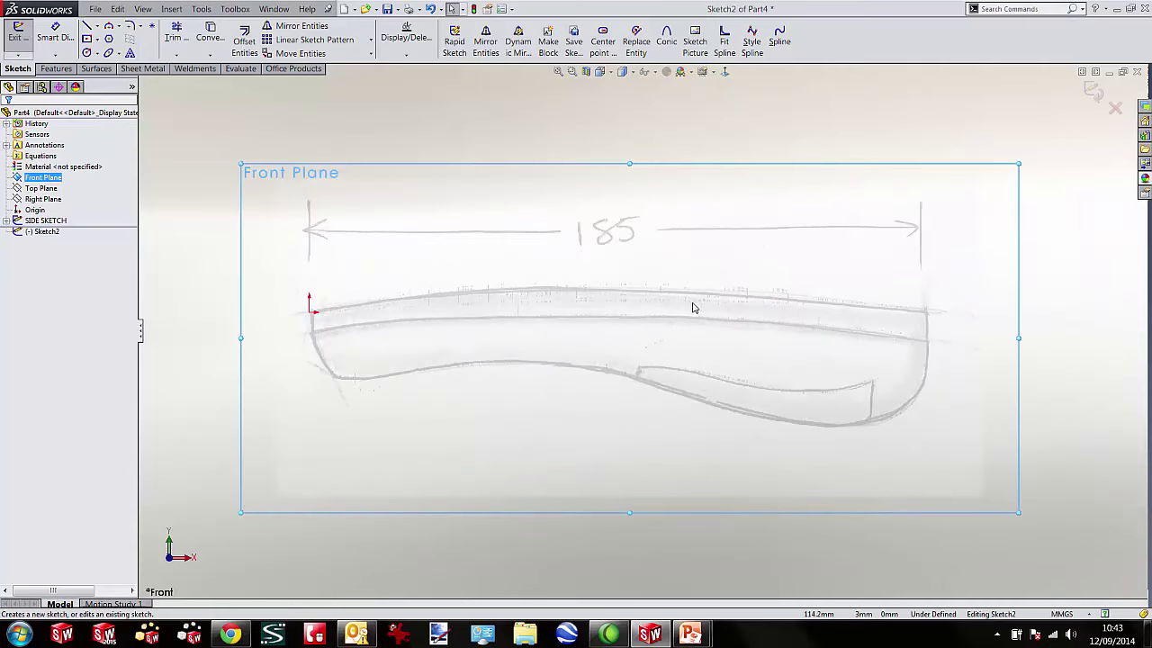
pyautogui.press('s')
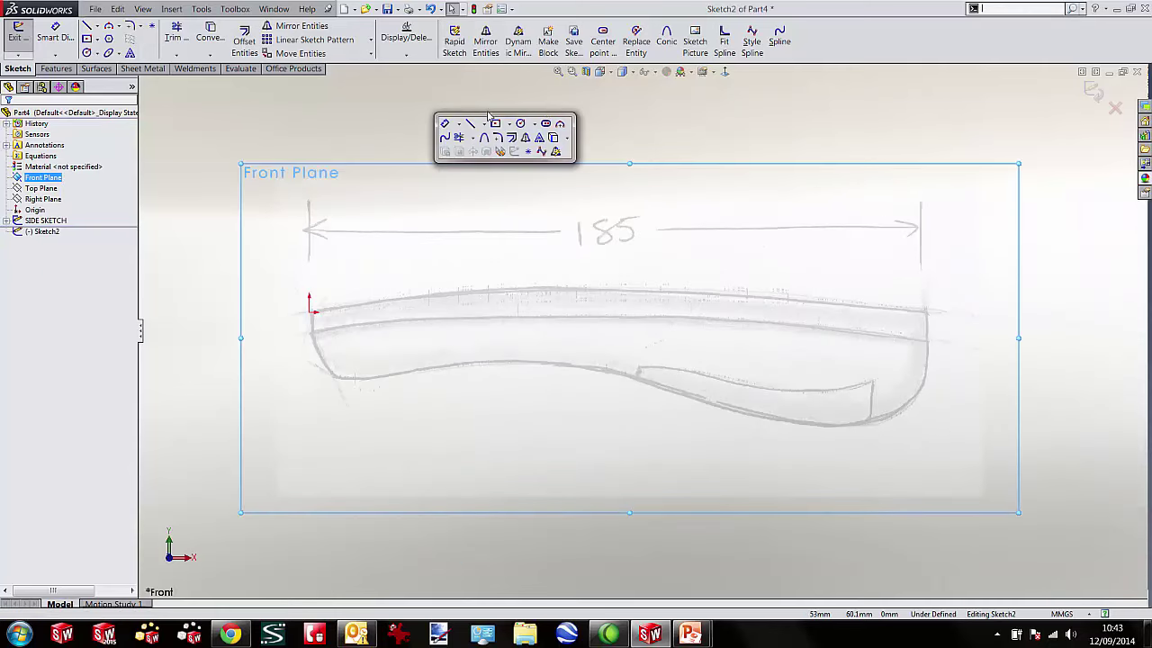
pyautogui.click(560, 126)
pyautogui.click(310, 309)
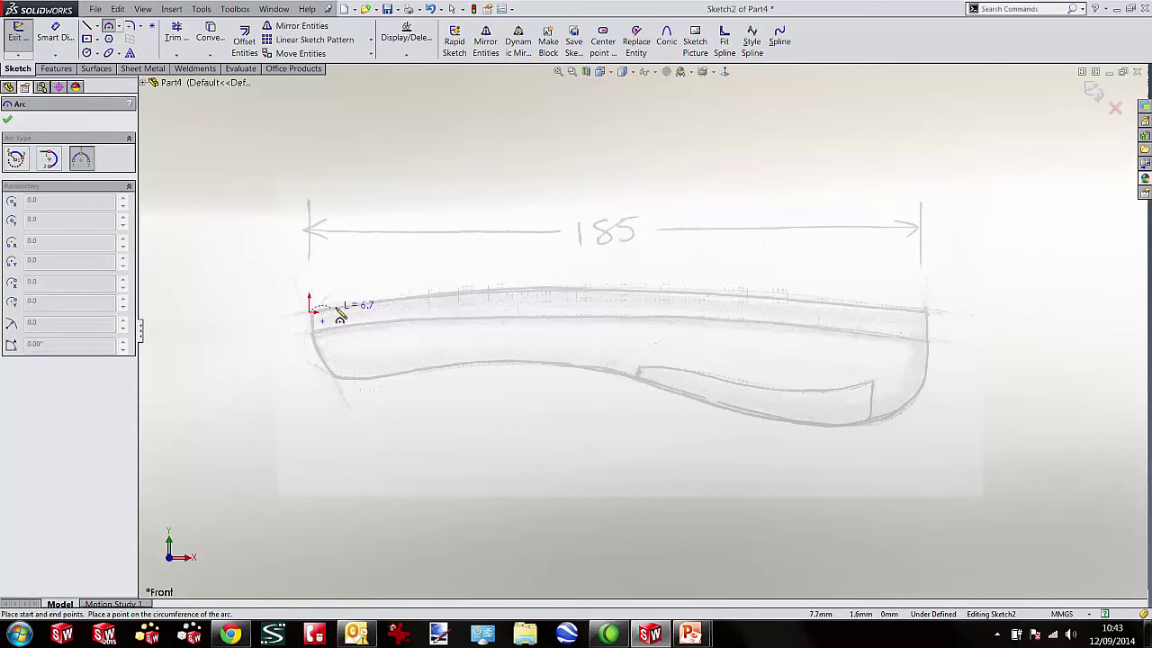
pyautogui.click(928, 313)
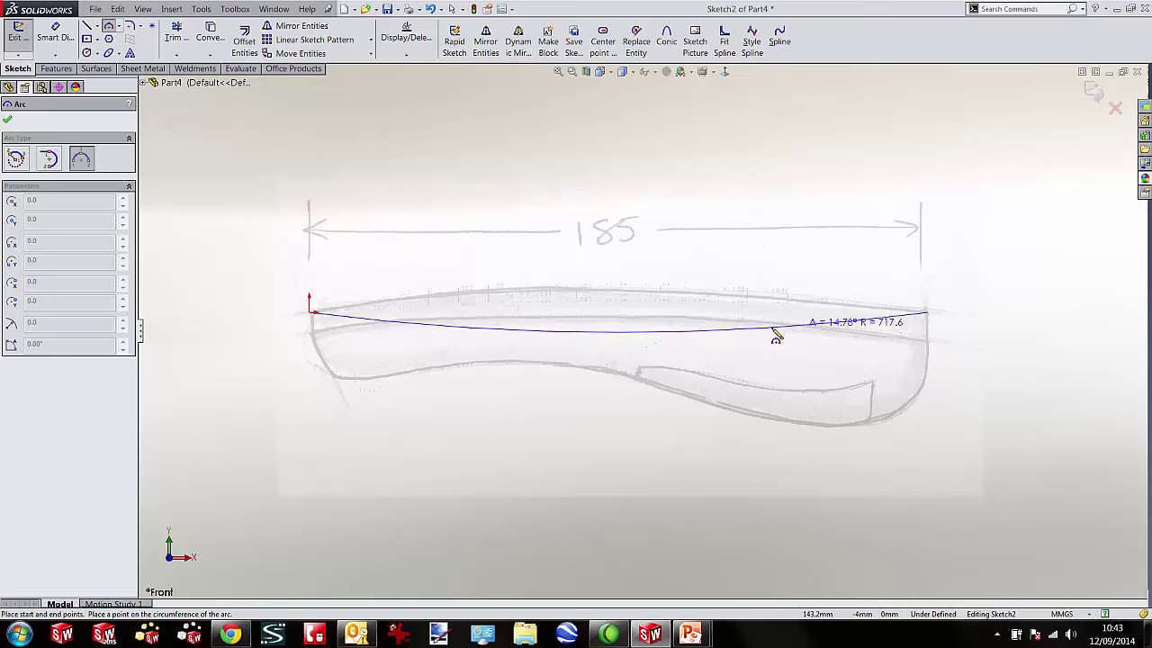
pyautogui.click(611, 299)
pyautogui.press('Escape')
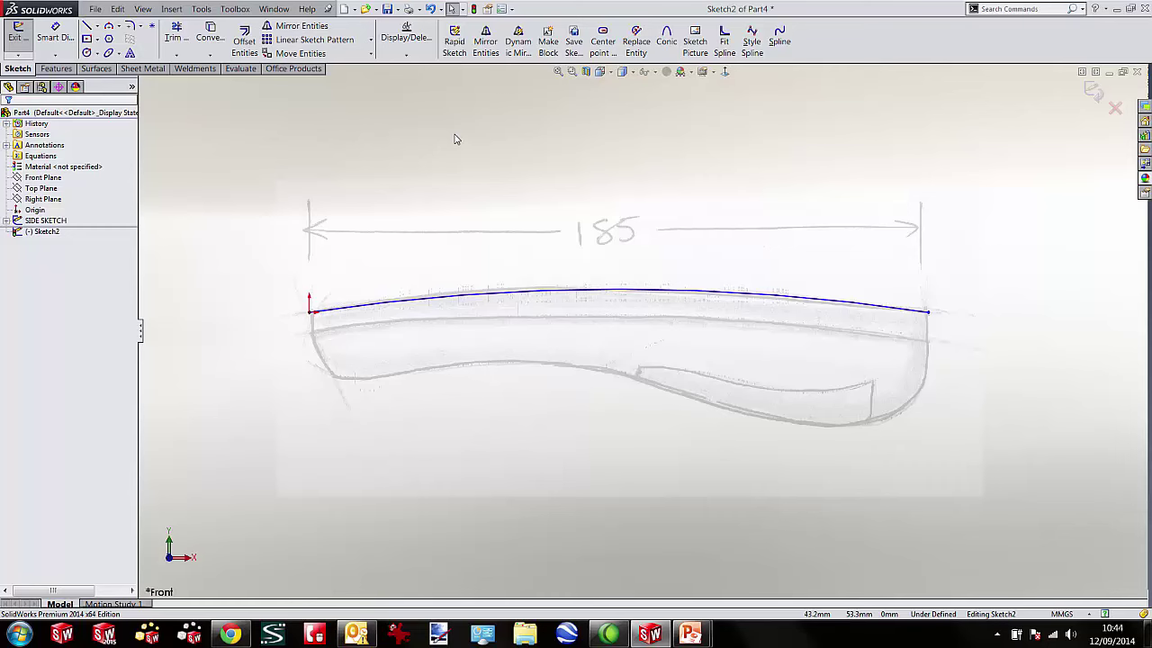
# Add a horizontal relation between the two endpoints of the top arc.
pyautogui.click(310, 313)
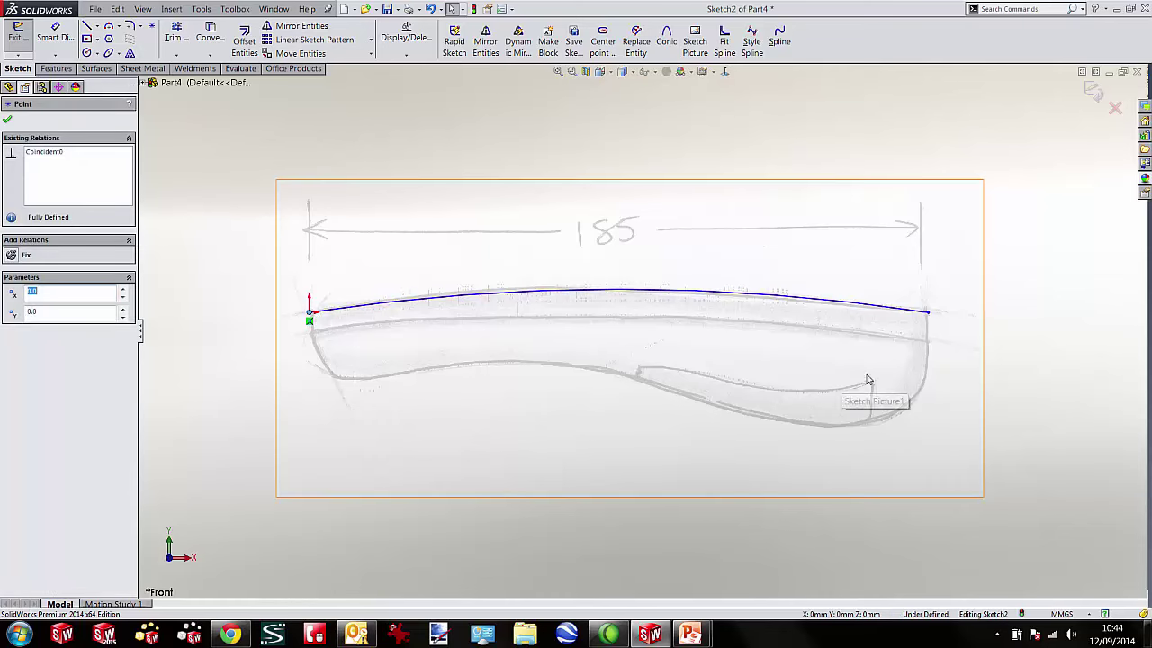
pyautogui.keyDown('ctrl'); pyautogui.click(928, 314); pyautogui.keyUp('ctrl')
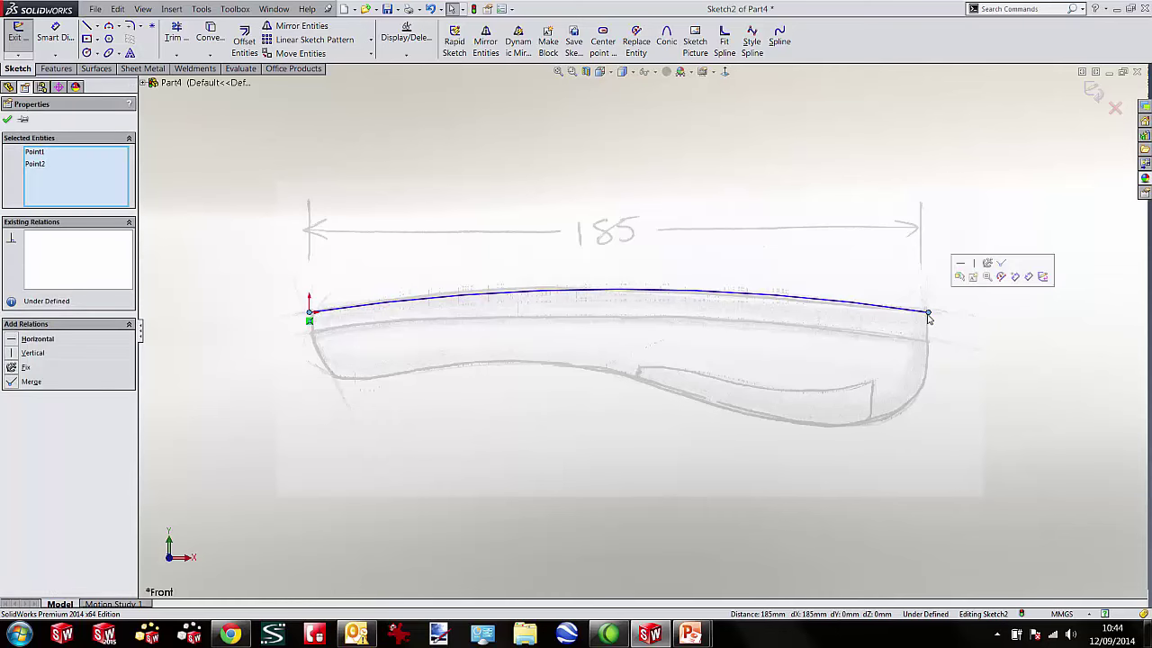
pyautogui.click(961, 270)
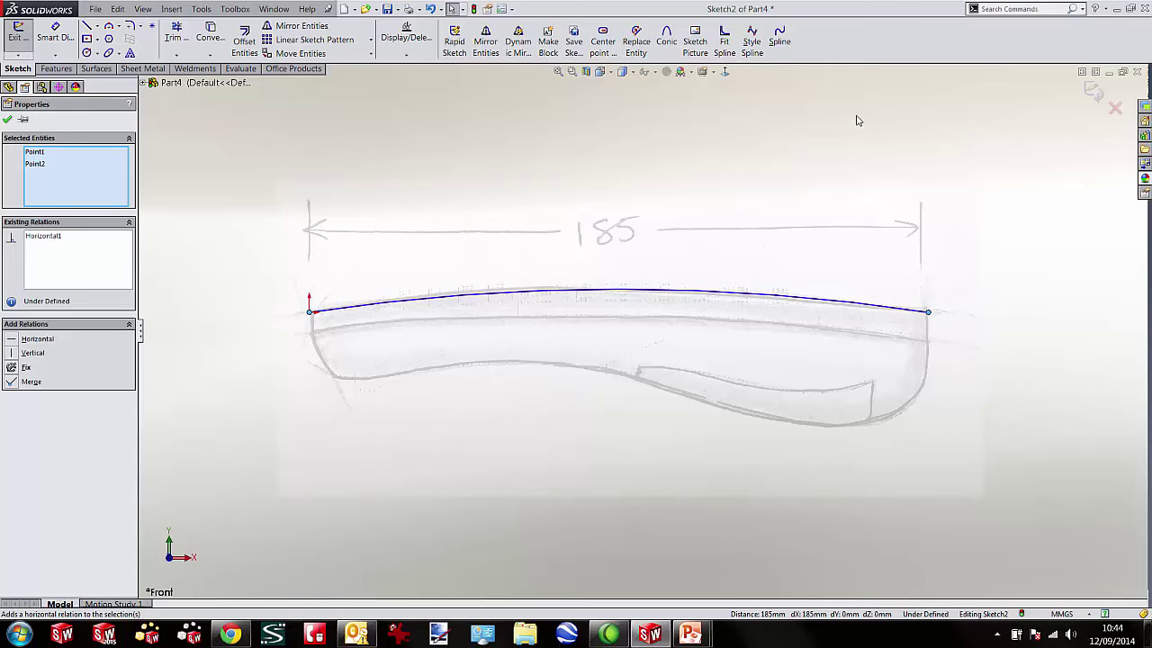
pyautogui.click(858, 121)
# Dimension the distance between the top arc's endpoints as 185 mm, placed above the arc.
pyautogui.press('s')
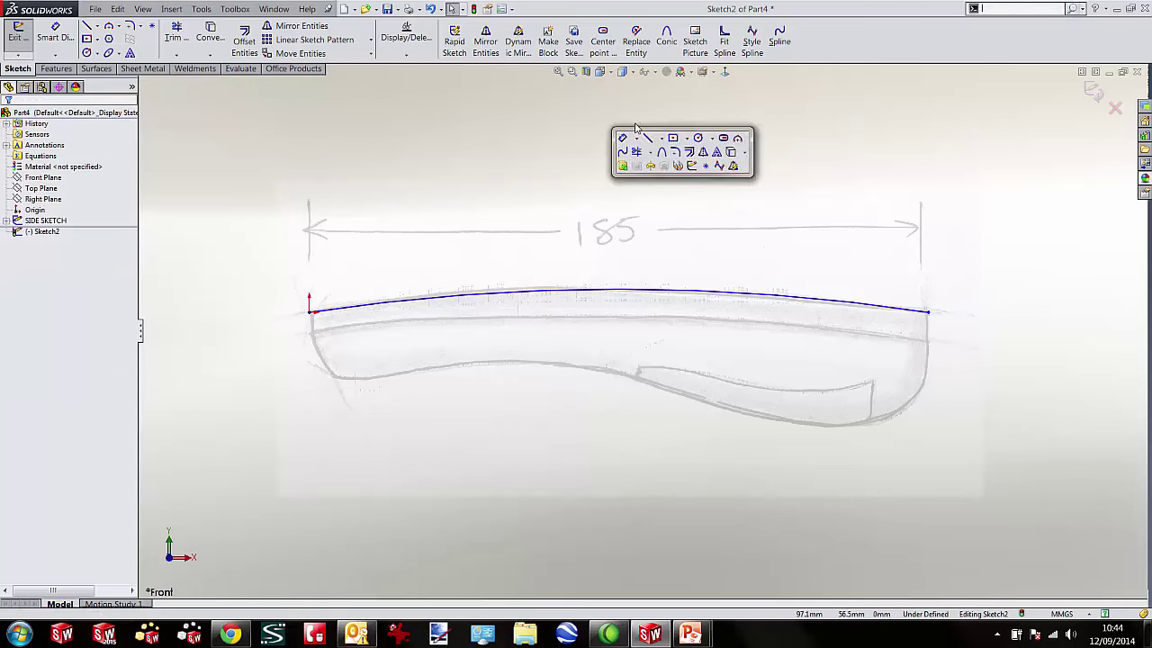
pyautogui.click(309, 312)
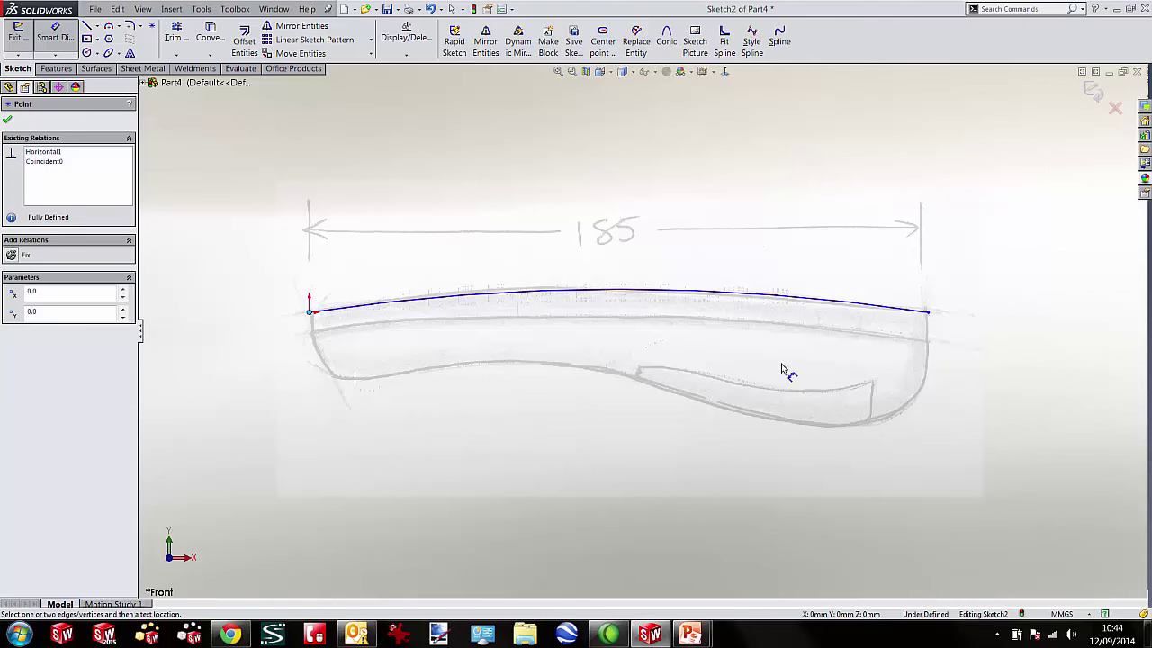
pyautogui.click(929, 313)
pyautogui.click(743, 193)
pyautogui.write('185')
pyautogui.press('Return')
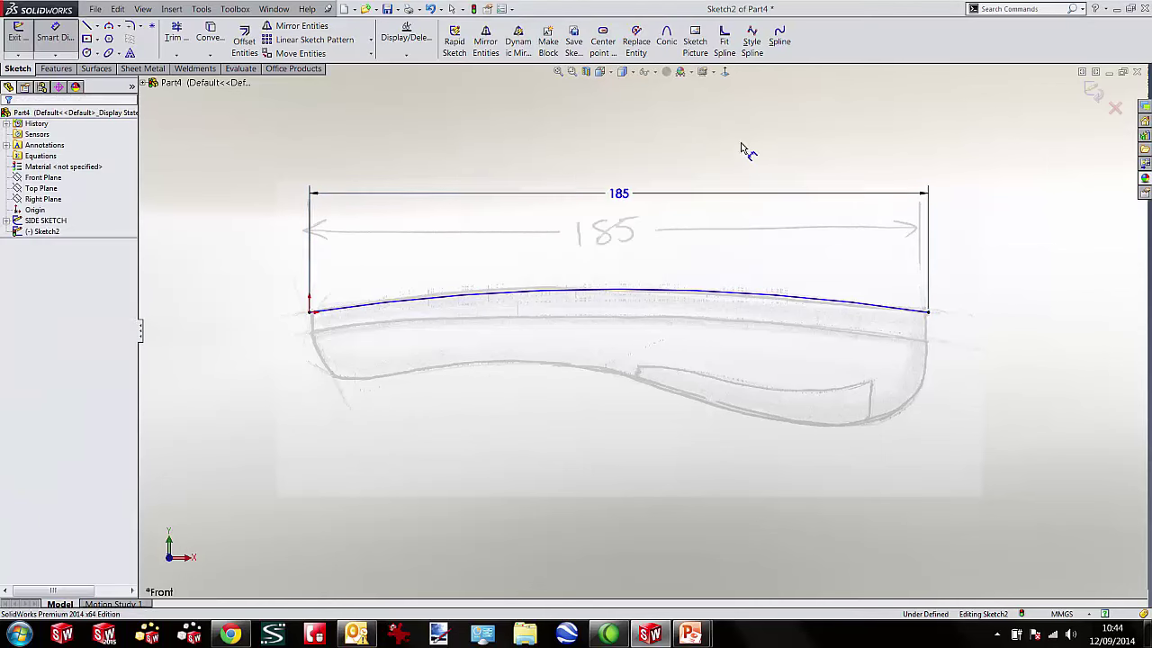
# Dimension the top arc's radius and set it to 650 mm.
pyautogui.click(650, 295)
pyautogui.click(774, 222)
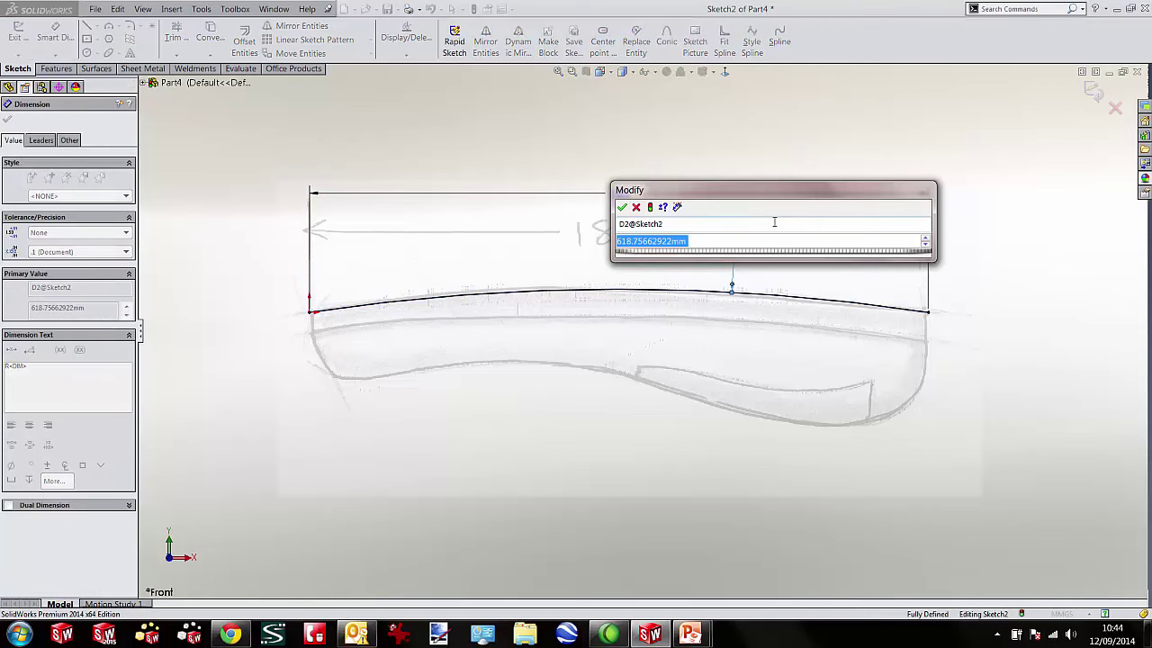
pyautogui.write('650')
pyautogui.press('Return')
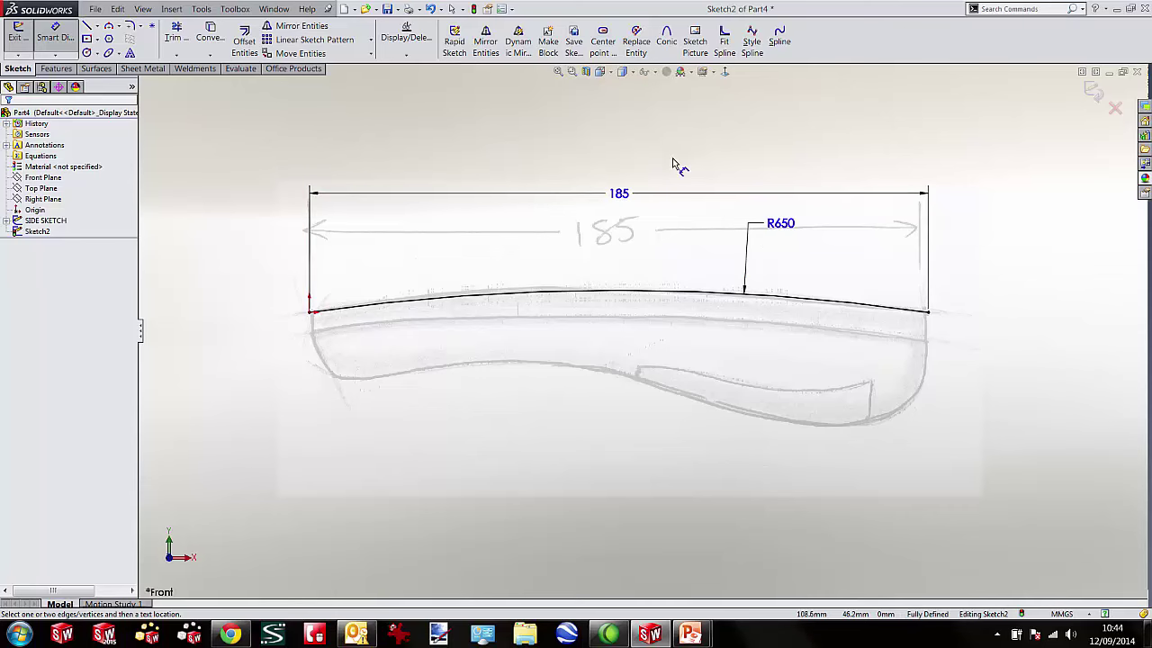
# In a new Front Plane sketch, draw a three-point arc along the band's lower line, starting about 6.4 mm below the origin.
pyautogui.click(1090, 101)
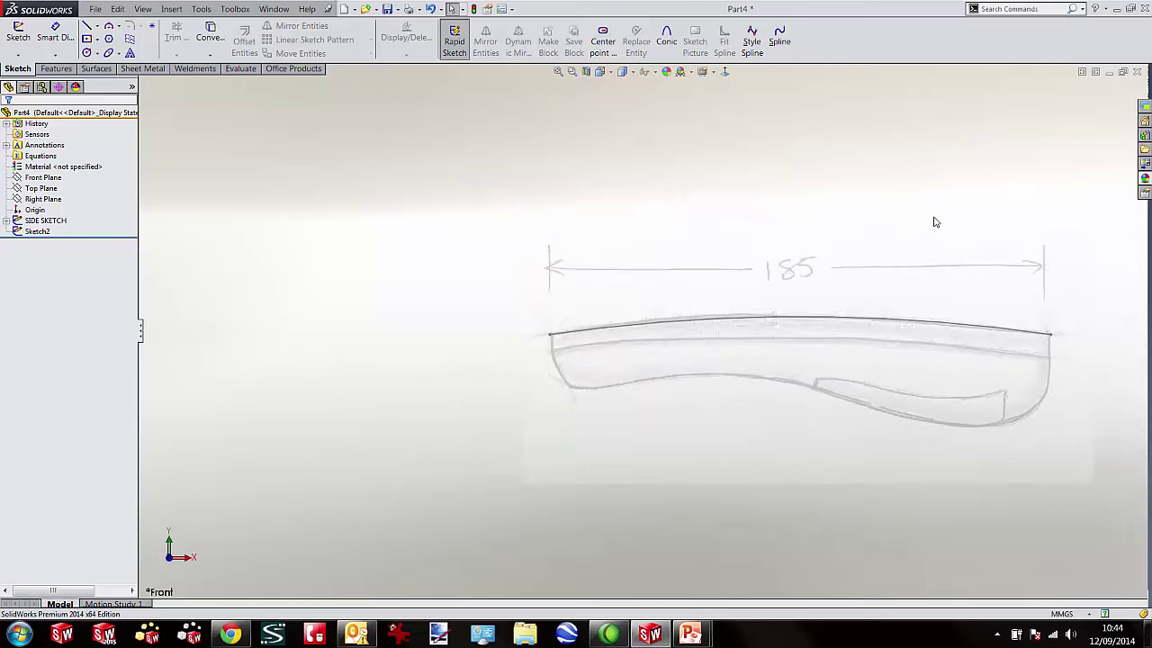
pyautogui.click(47, 178)
pyautogui.click(60, 161)
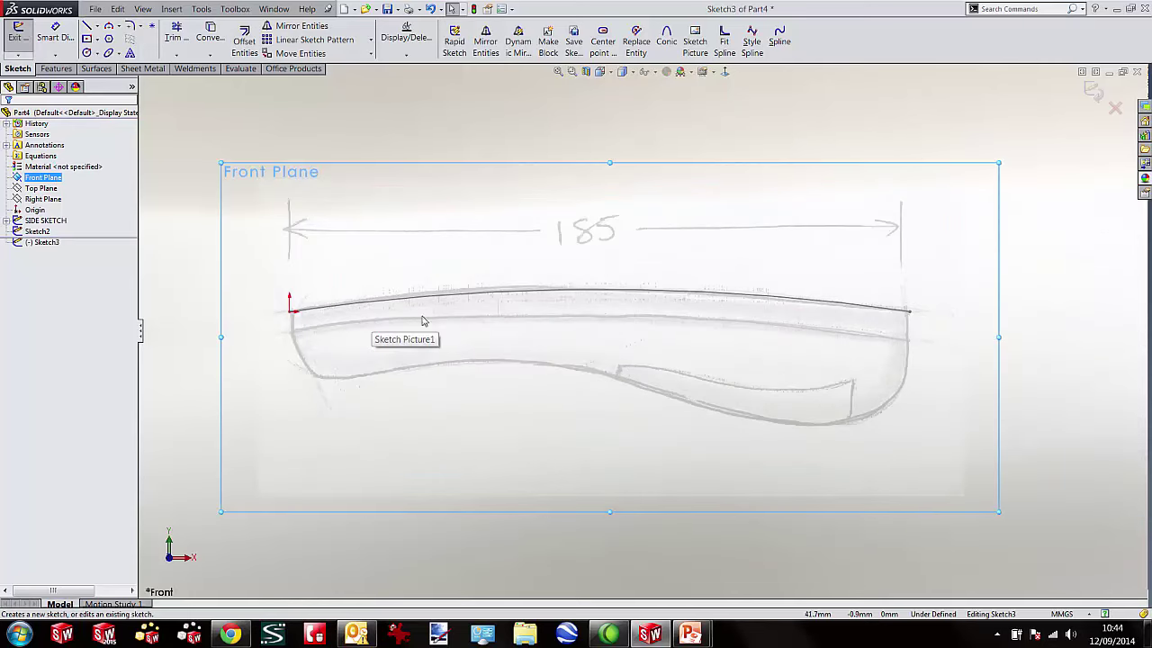
pyautogui.press('s')
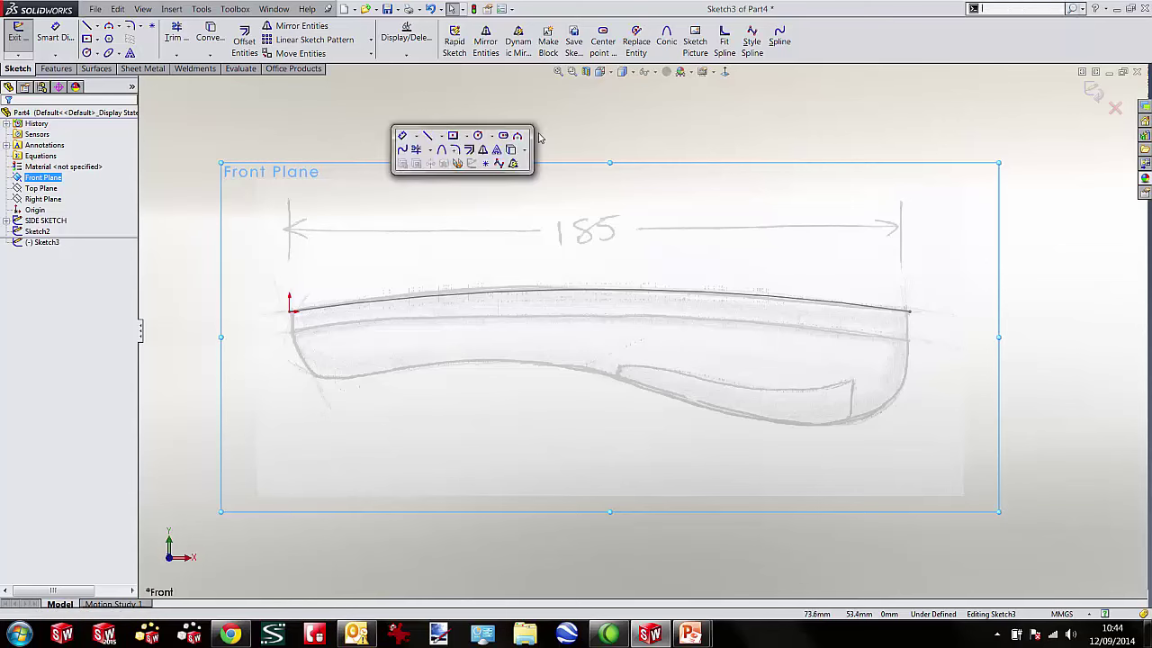
pyautogui.click(517, 136)
pyautogui.click(292, 332)
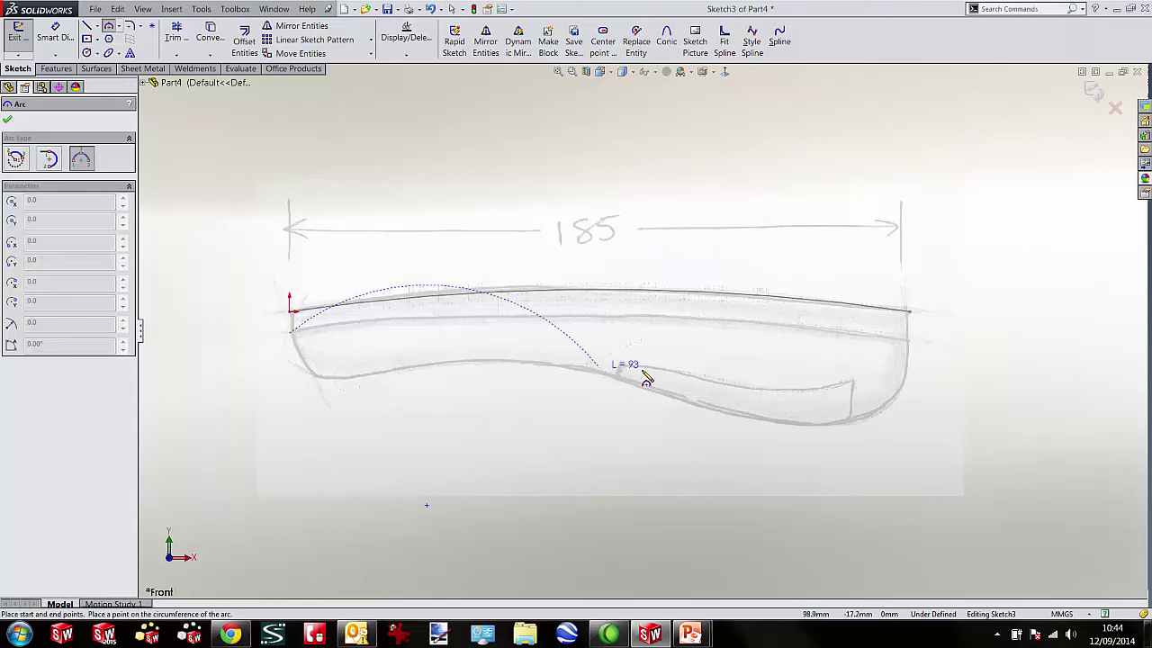
pyautogui.click(909, 341)
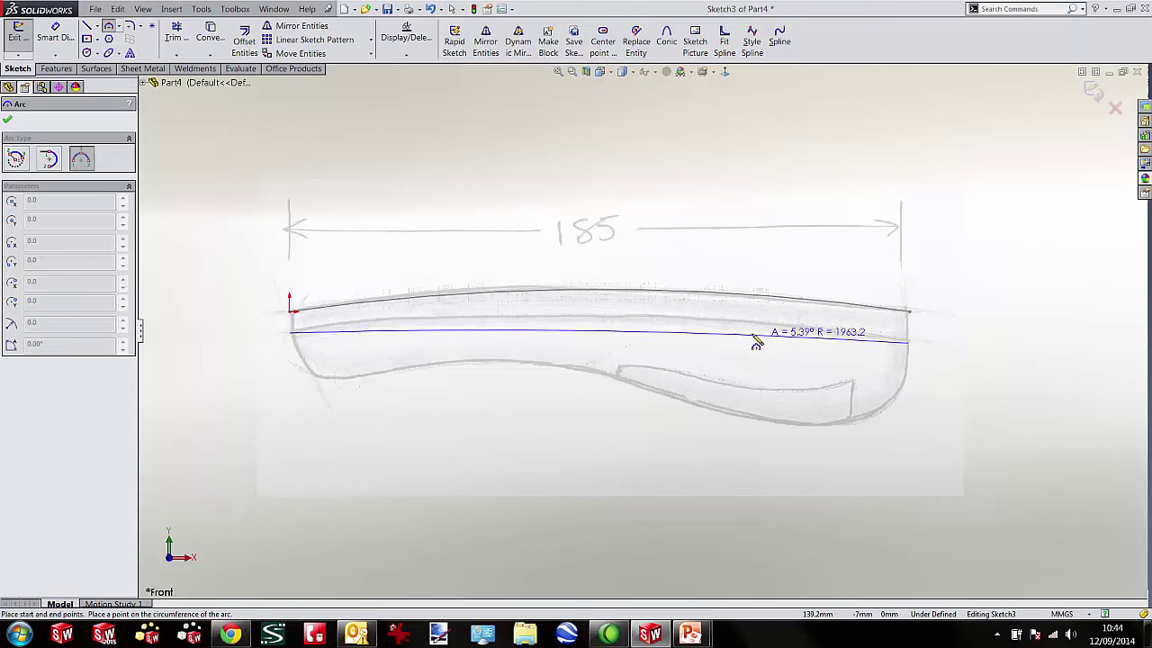
pyautogui.click(706, 332)
pyautogui.click(290, 332)
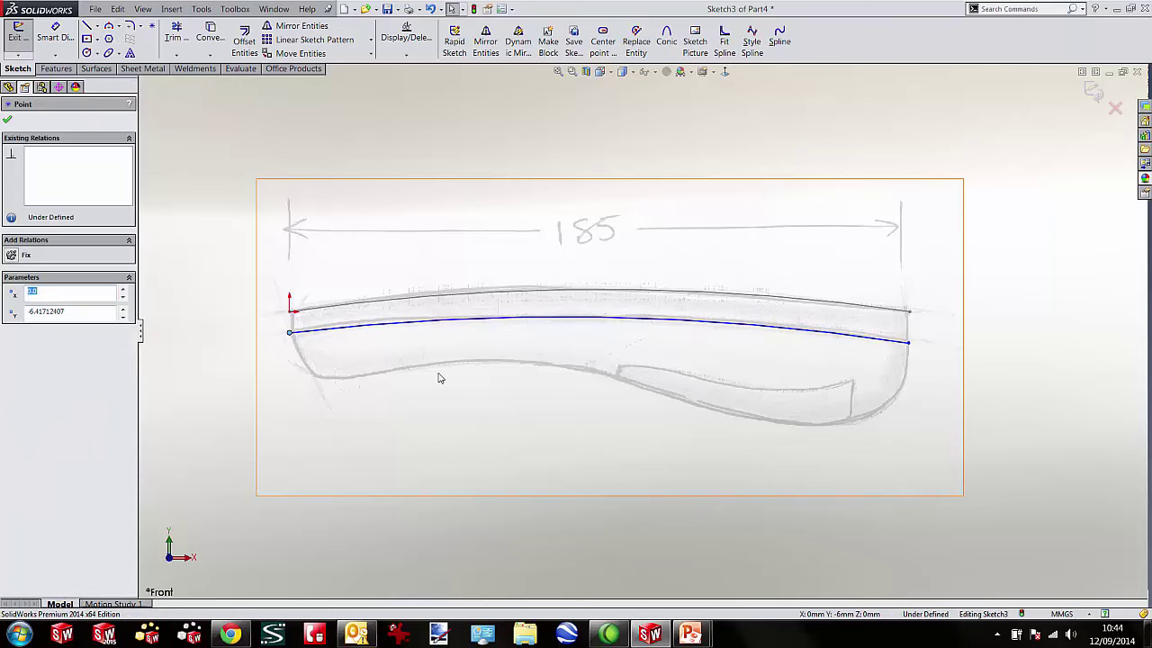
# Dimension the vertical distance from the origin to the lower arc's left endpoint as 6 mm.
pyautogui.press('s')
pyautogui.click(507, 150)
pyautogui.click(292, 315)
pyautogui.click(292, 332)
pyautogui.click(256, 323)
pyautogui.write('6')
pyautogui.press('Return')
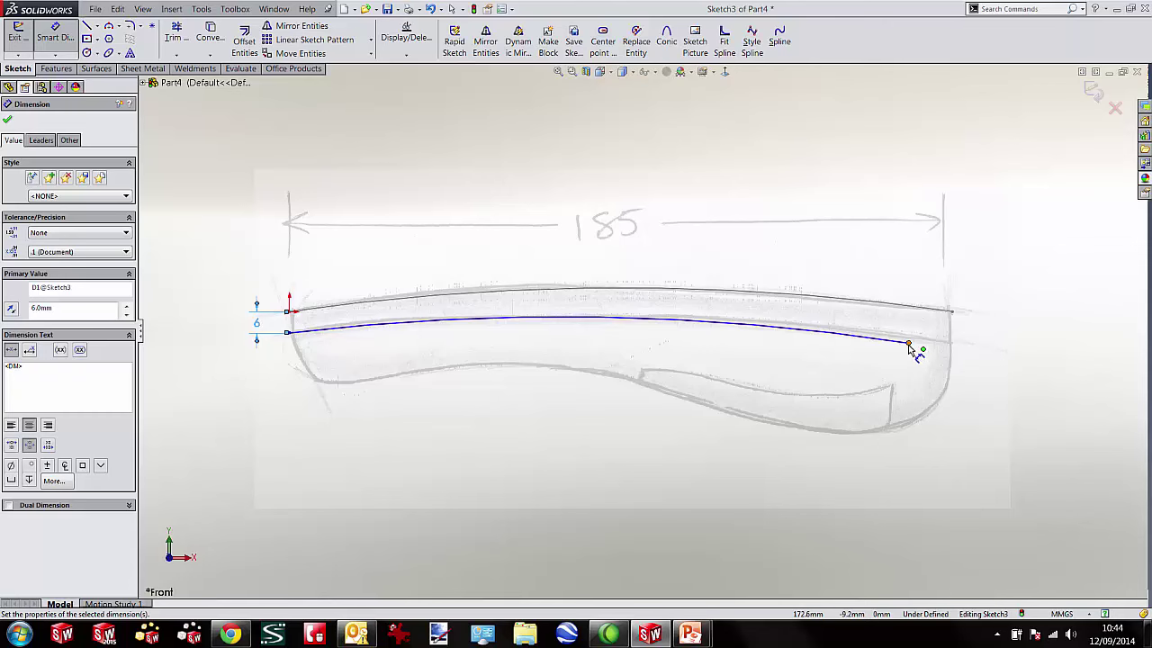
# Dimension the vertical distance between the right endpoints of the upper and lower arcs as 10 mm.
pyautogui.click(910, 346)
pyautogui.click(955, 317)
pyautogui.click(995, 326)
pyautogui.write('10')
pyautogui.press('Return')
pyautogui.click(967, 406)
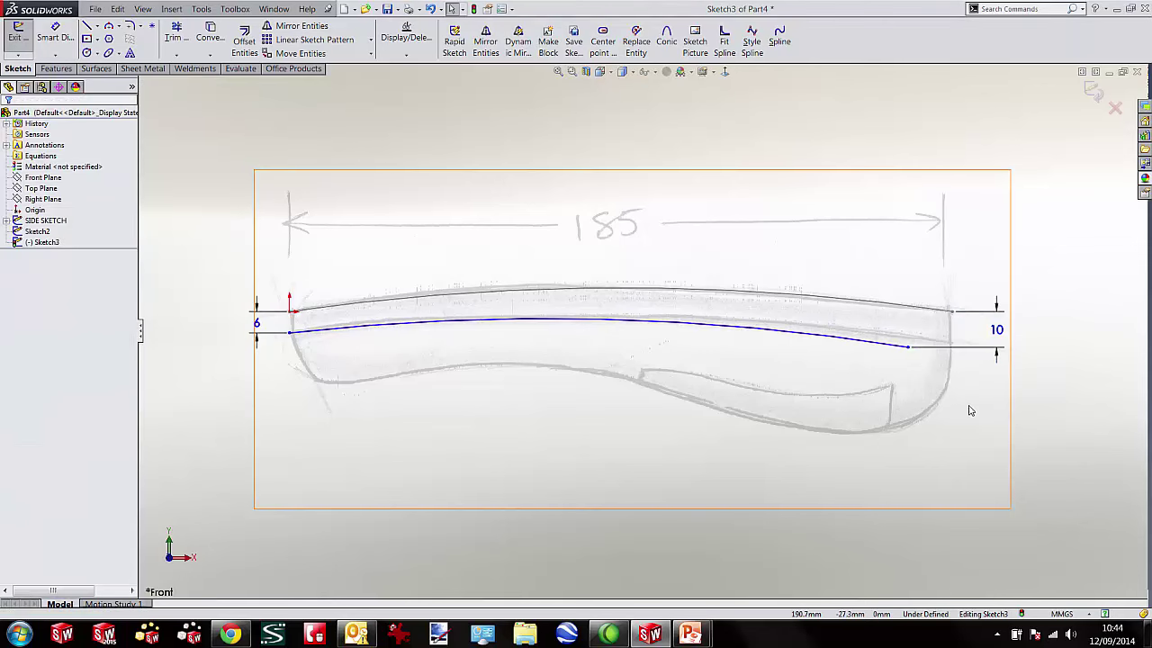
# Add a vertical relation between the right endpoints of the upper and lower arcs.
pyautogui.click(909, 346)
pyautogui.keyDown('ctrl'); pyautogui.click(954, 312); pyautogui.keyUp('ctrl')
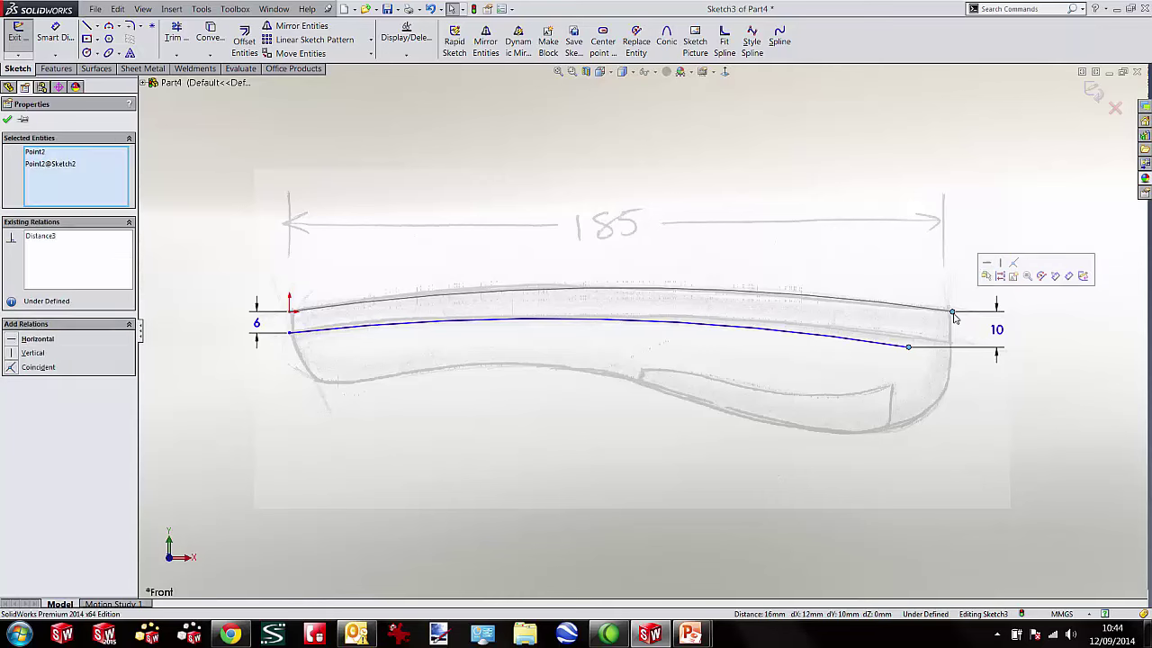
pyautogui.click(999, 266)
pyautogui.click(1069, 300)
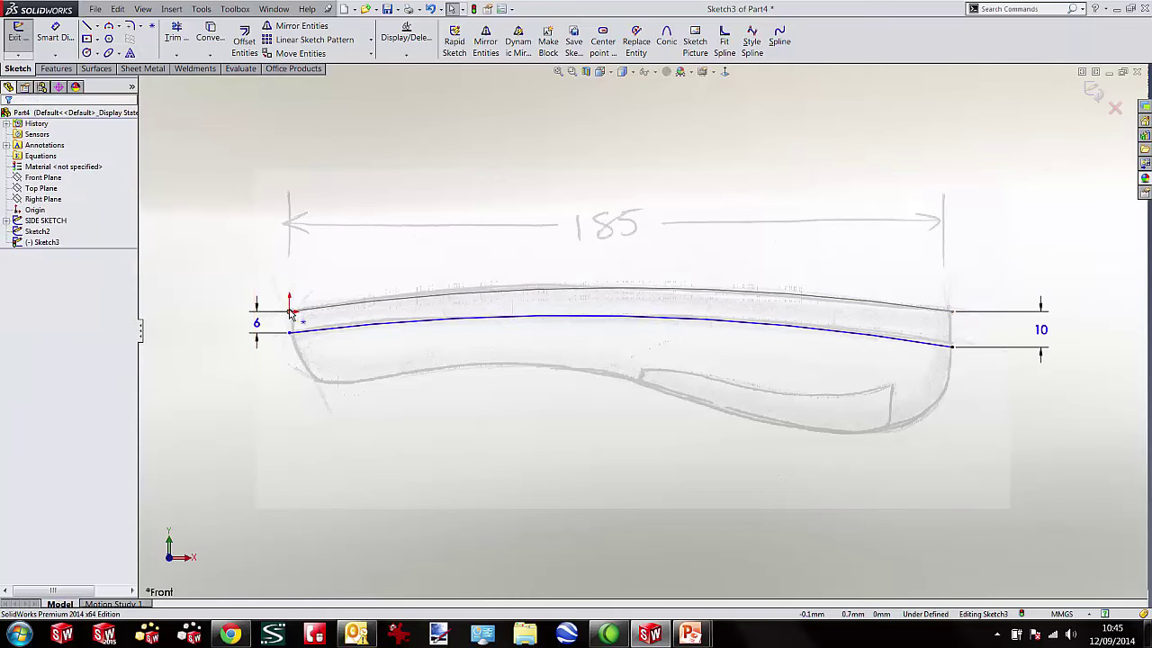
# Add a vertical relation between the origin and the lower arc's left endpoint.
pyautogui.click(290, 313)
pyautogui.moveTo(288, 315); pyautogui.dragTo(201, 322)
pyautogui.press('Escape')
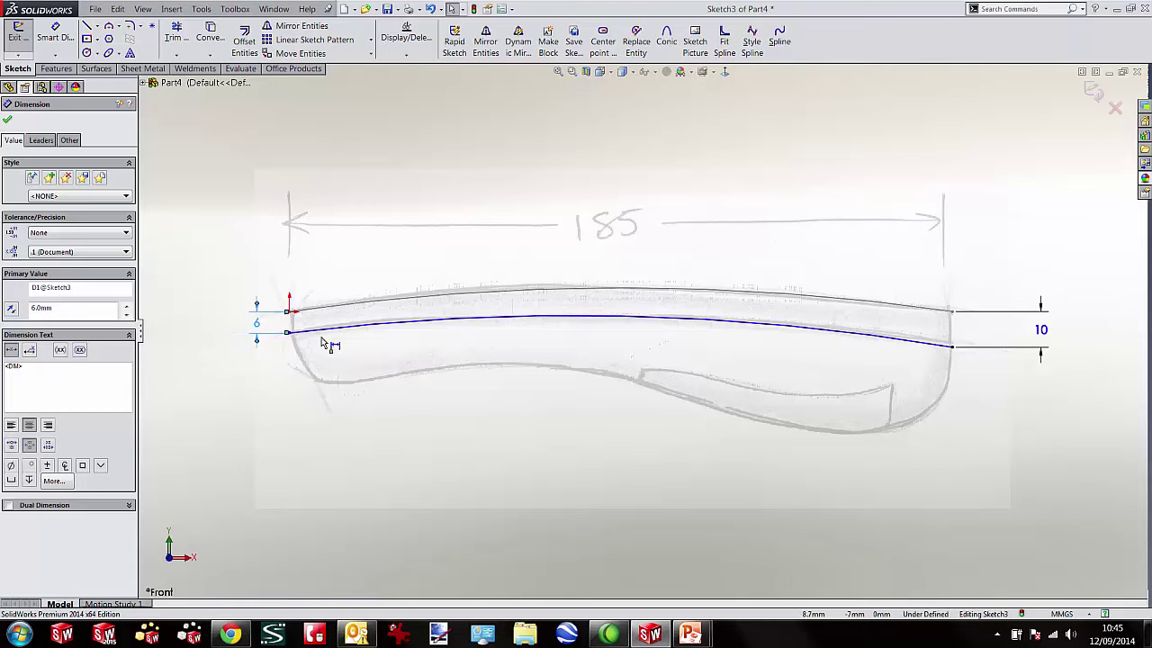
pyautogui.scroll(-8, 297, 334)
pyautogui.click(432, 253)
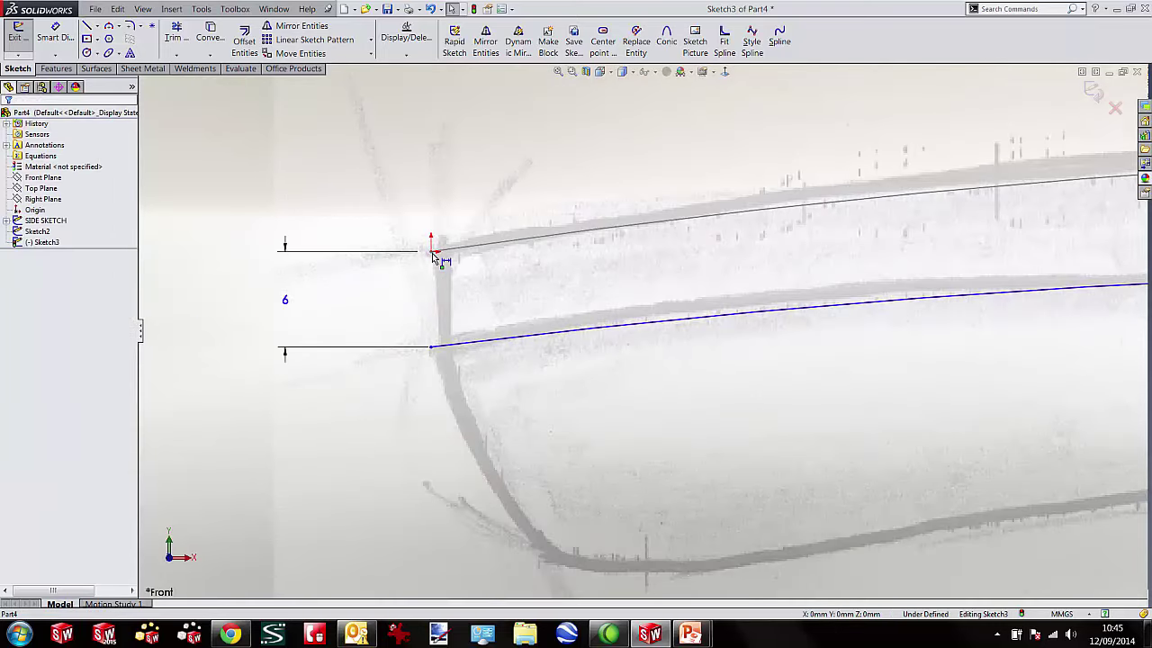
pyautogui.keyDown('ctrl'); pyautogui.click(432, 347); pyautogui.keyUp('ctrl')
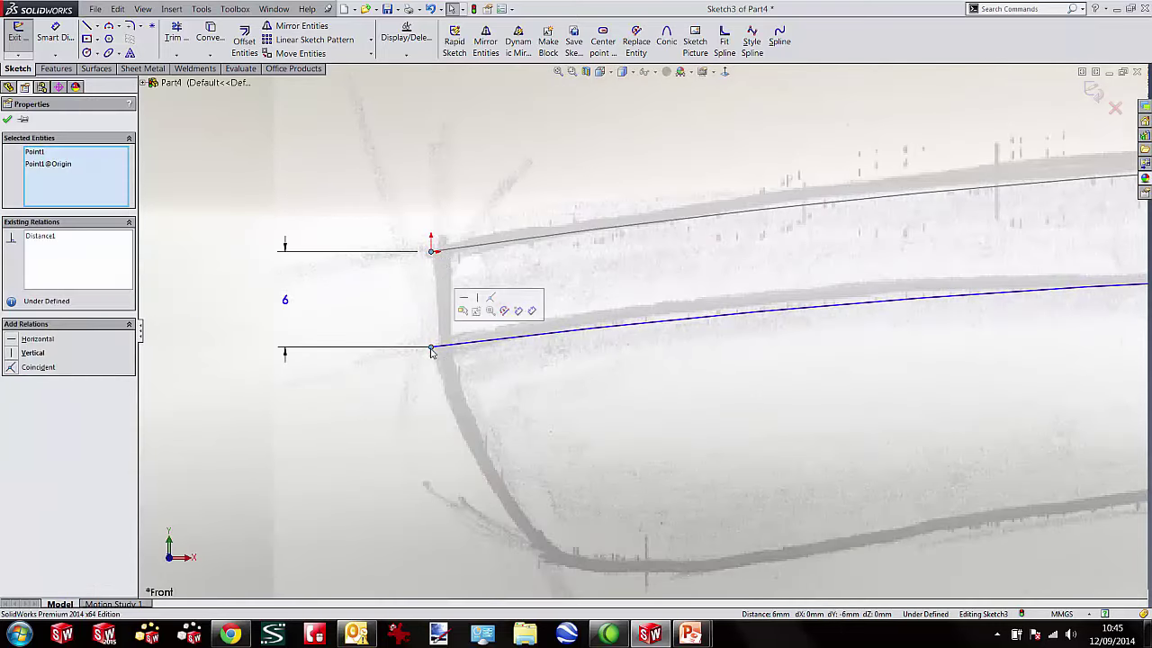
pyautogui.click(477, 299)
pyautogui.click(244, 298)
pyautogui.scroll(8, 857, 304)
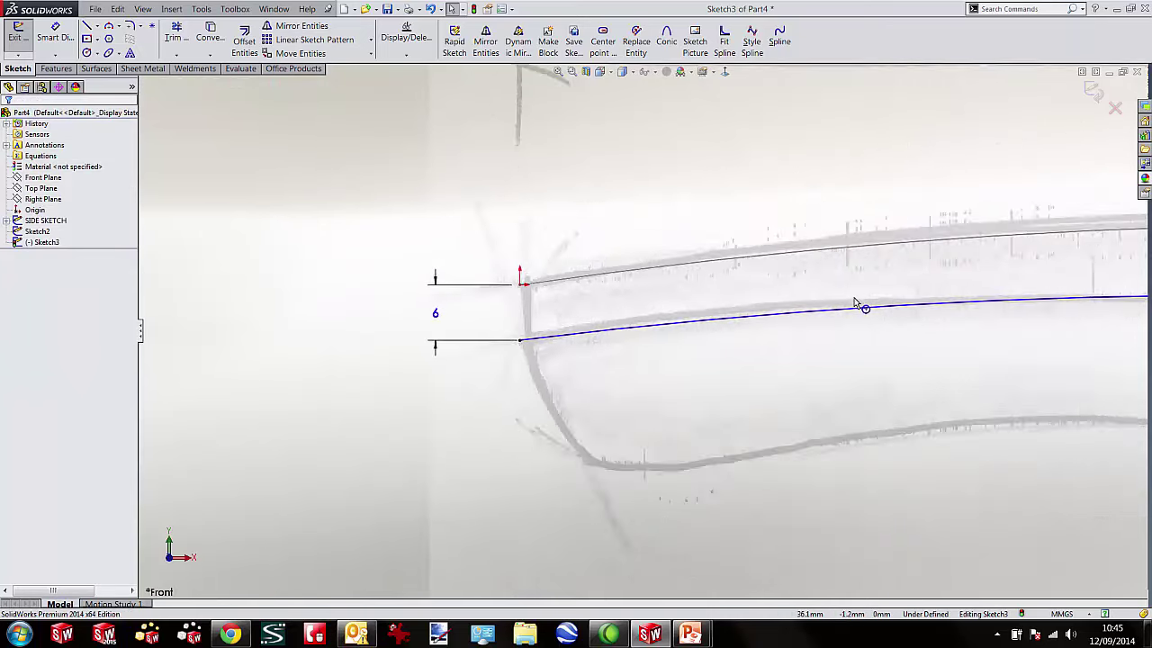
# Dimension the lower arc's radius as 650 mm and exit the sketch.
pyautogui.press('s')
pyautogui.click(620, 211)
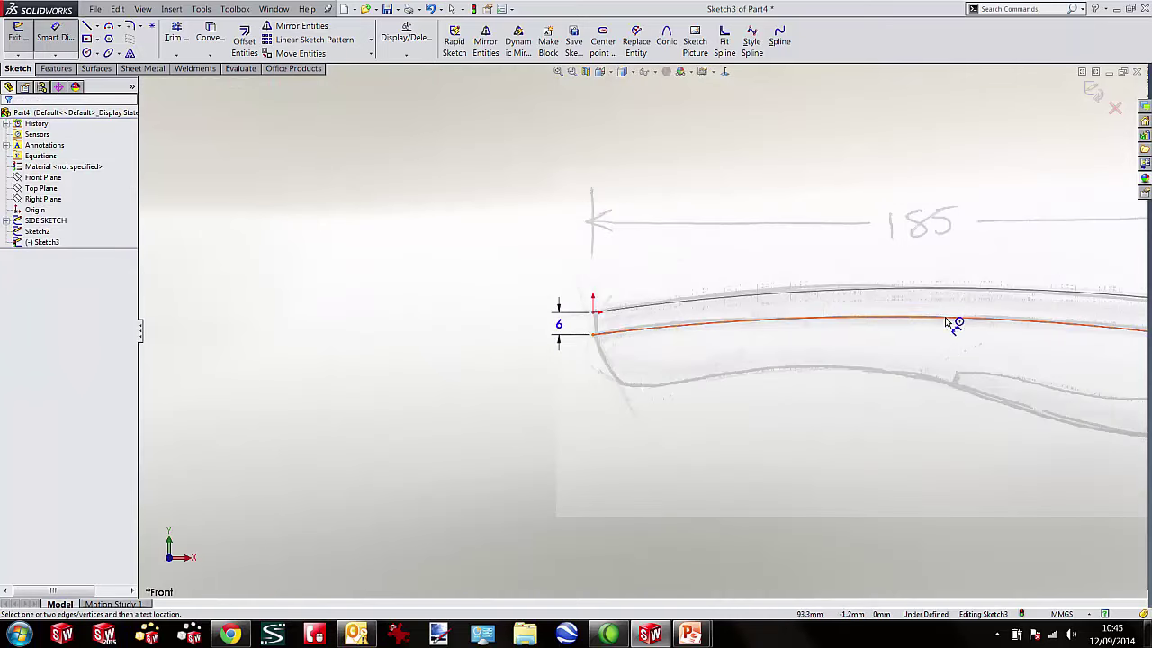
pyautogui.click(871, 319)
pyautogui.scroll(3, 927, 312)
pyautogui.scroll(-3, 1001, 306)
pyautogui.click(861, 290)
pyautogui.press('Return')
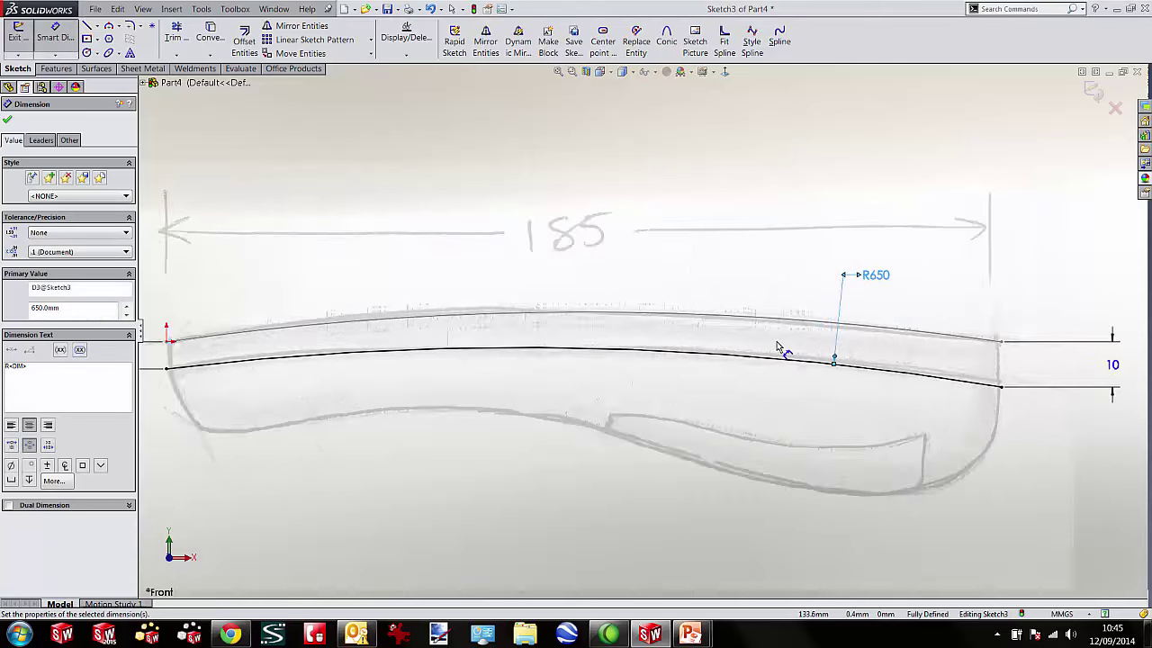
pyautogui.press('Escape')
pyautogui.press('f')
pyautogui.doubleClick(829, 129)
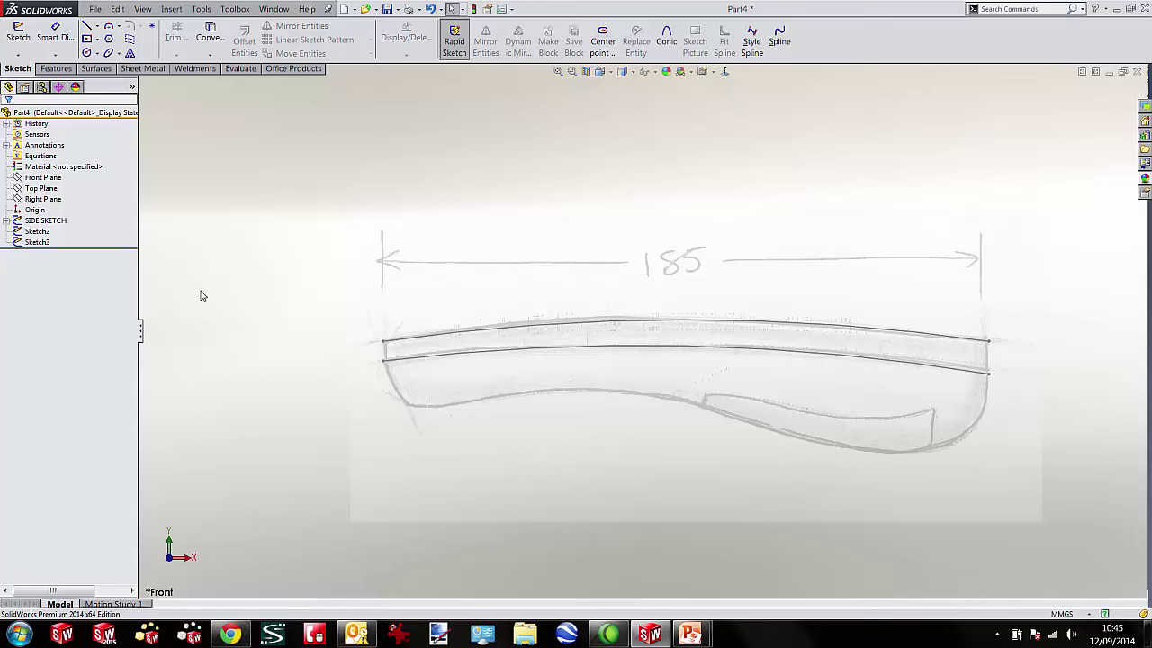
# In a new Front Plane sketch, draw a ten-point style spline around the product's underside, joining the lower arc's left and right endpoints.
pyautogui.click(43, 178)
pyautogui.click(56, 164)
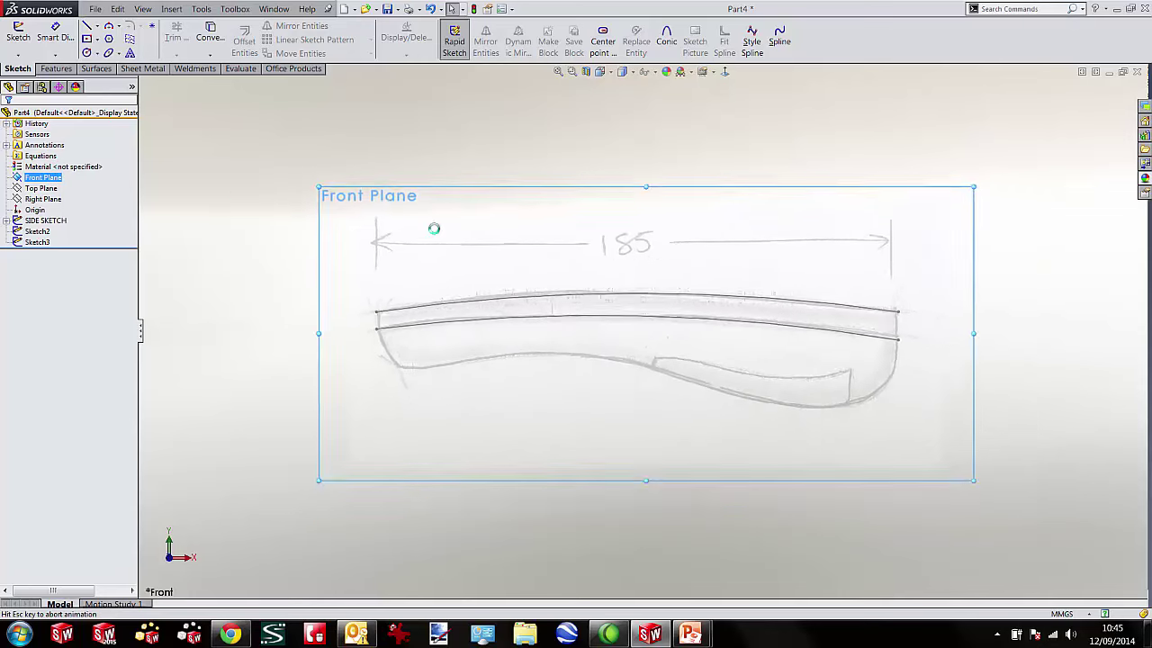
pyautogui.scroll(-1, 628, 313)
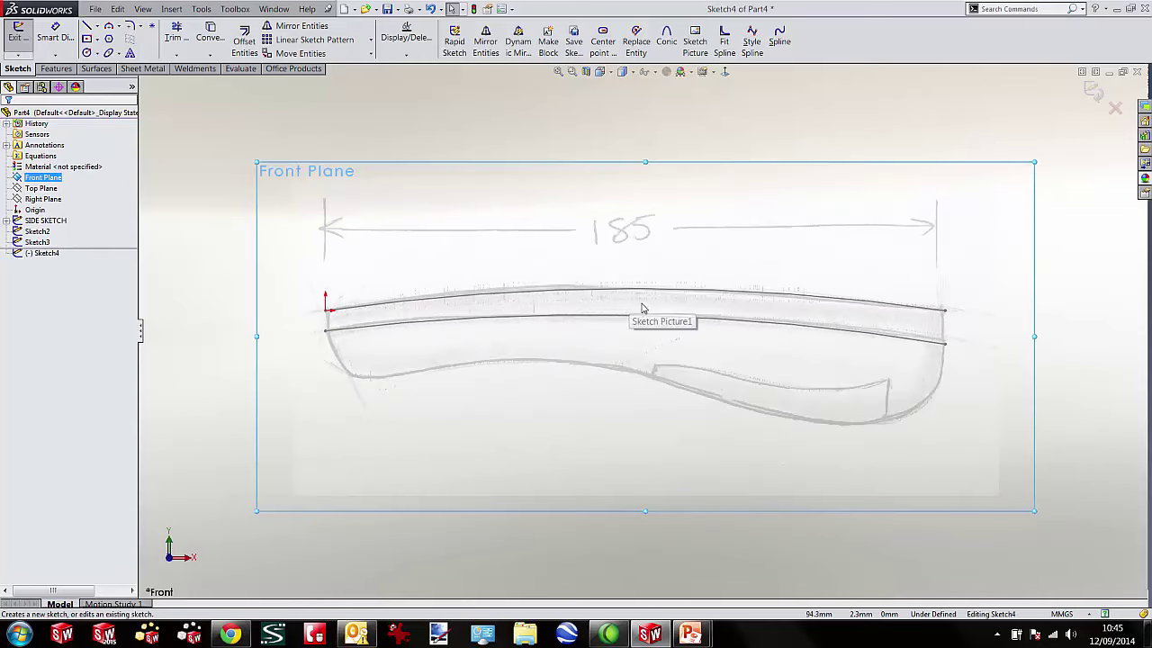
pyautogui.click(752, 45)
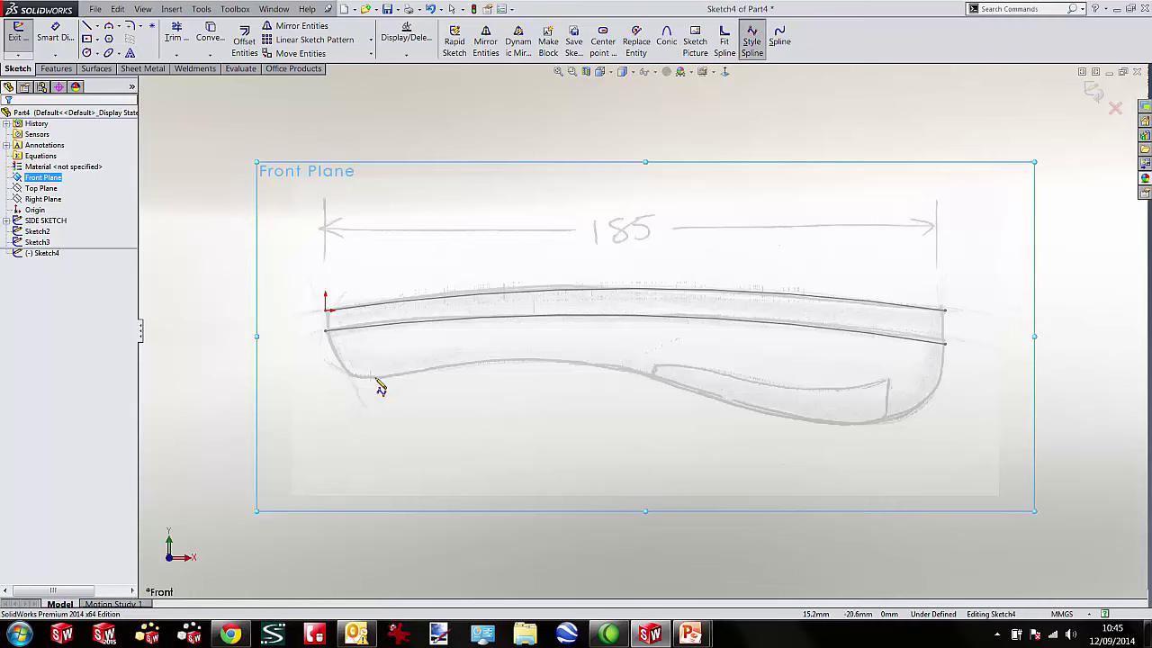
pyautogui.scroll(-2, 347, 360)
pyautogui.click(324, 322)
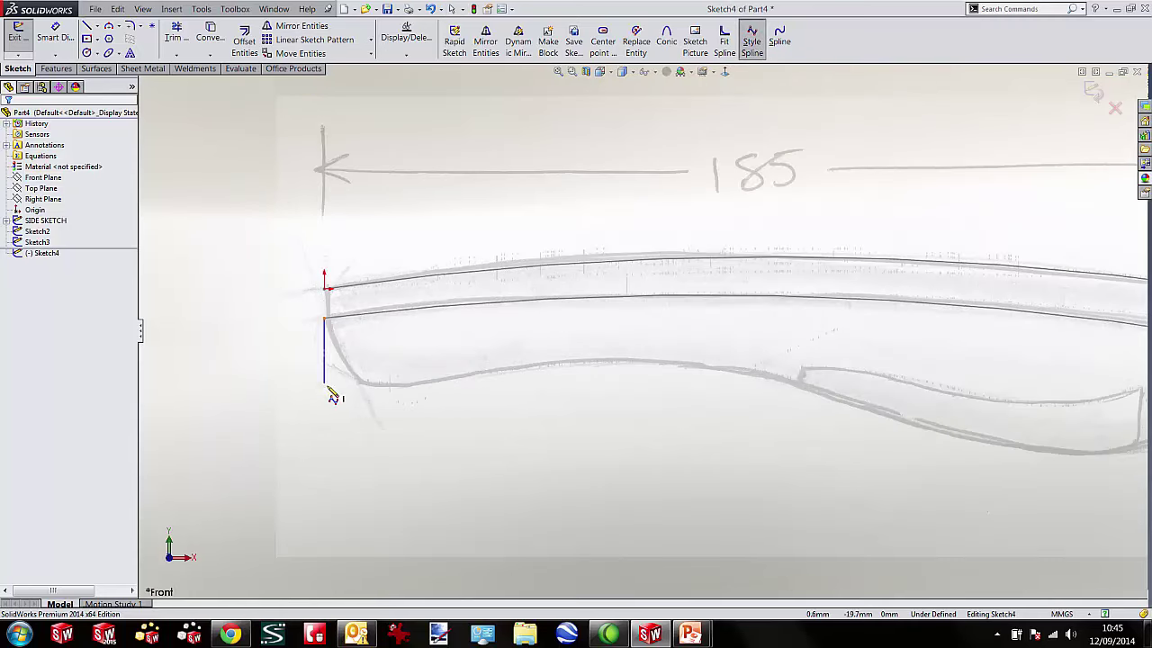
pyautogui.click(325, 408)
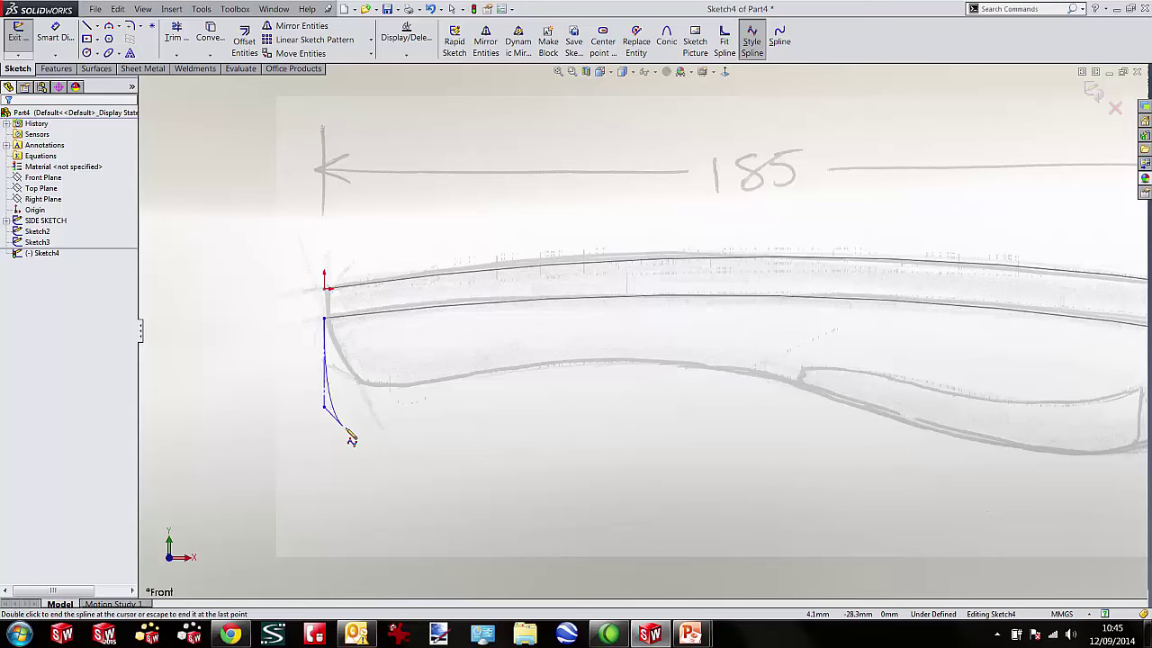
pyautogui.click(428, 465)
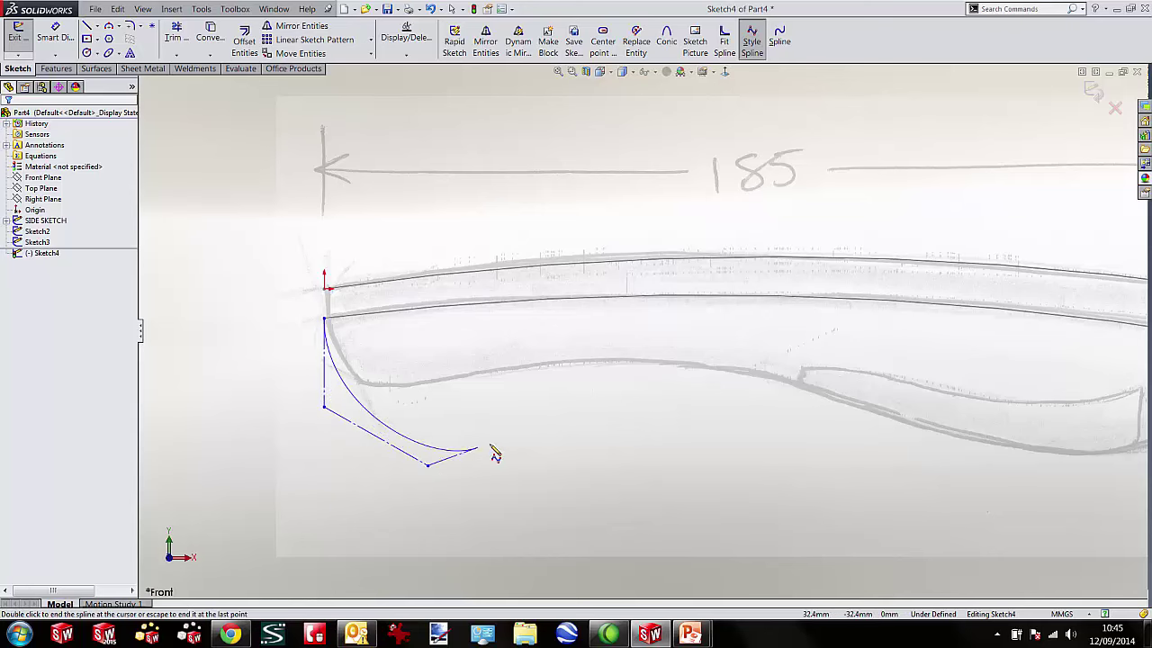
pyautogui.click(559, 425)
pyautogui.click(686, 232)
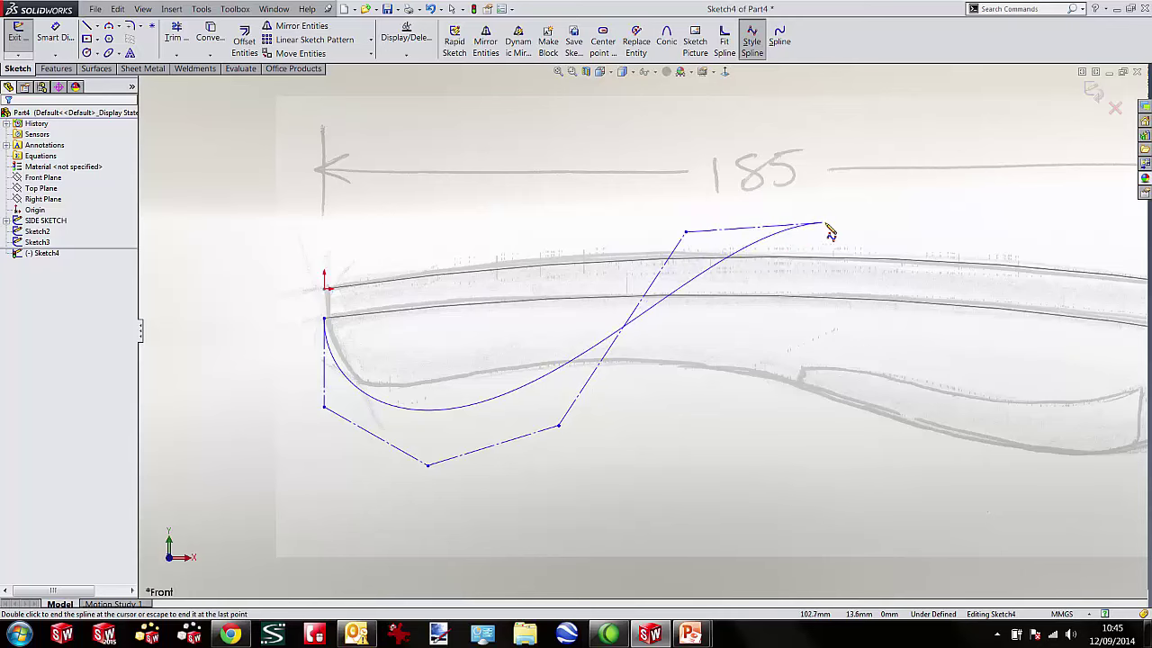
pyautogui.click(854, 222)
pyautogui.click(905, 527)
pyautogui.click(1041, 484)
pyautogui.click(1059, 421)
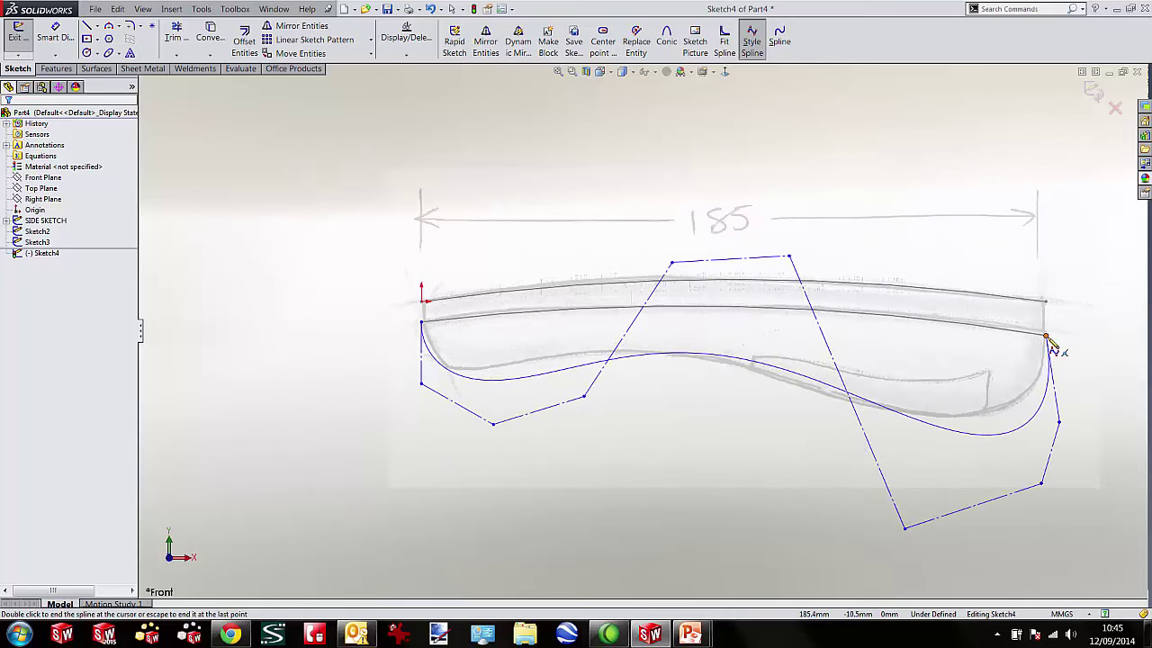
pyautogui.doubleClick(1046, 338)
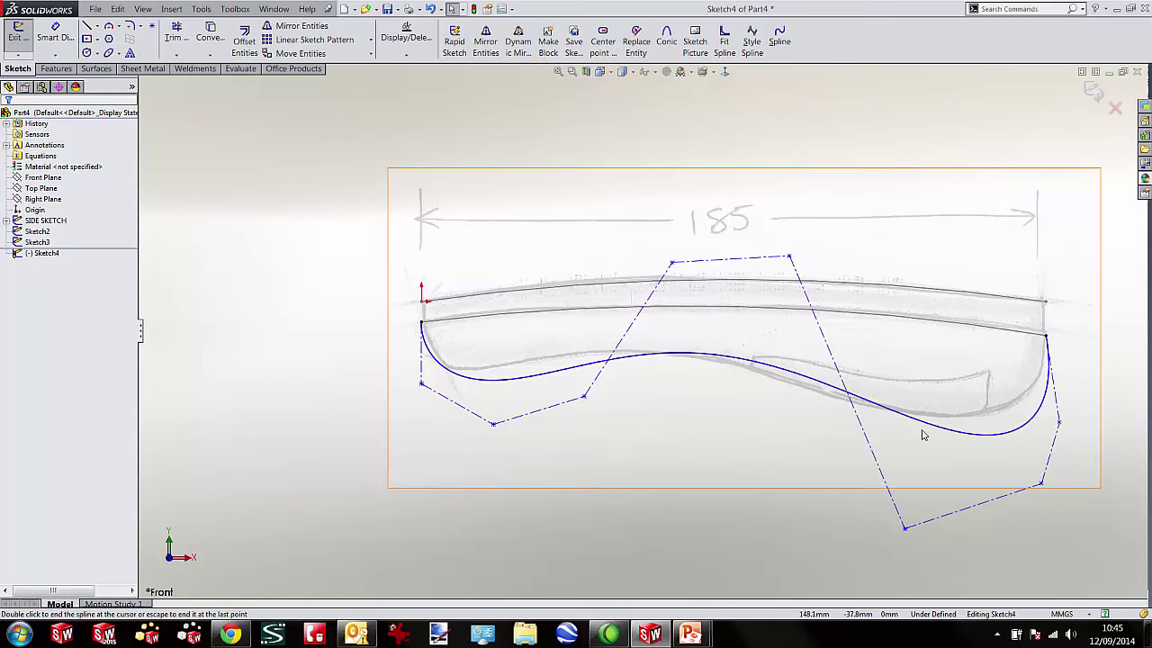
# Move the right one of the spline's two uppermost control vertices closer to its left neighbour to fit the sketched underside.
pyautogui.moveTo(790, 258); pyautogui.dragTo(732, 261)
pyautogui.scroll(-1, 734, 284)
pyautogui.click(747, 343)
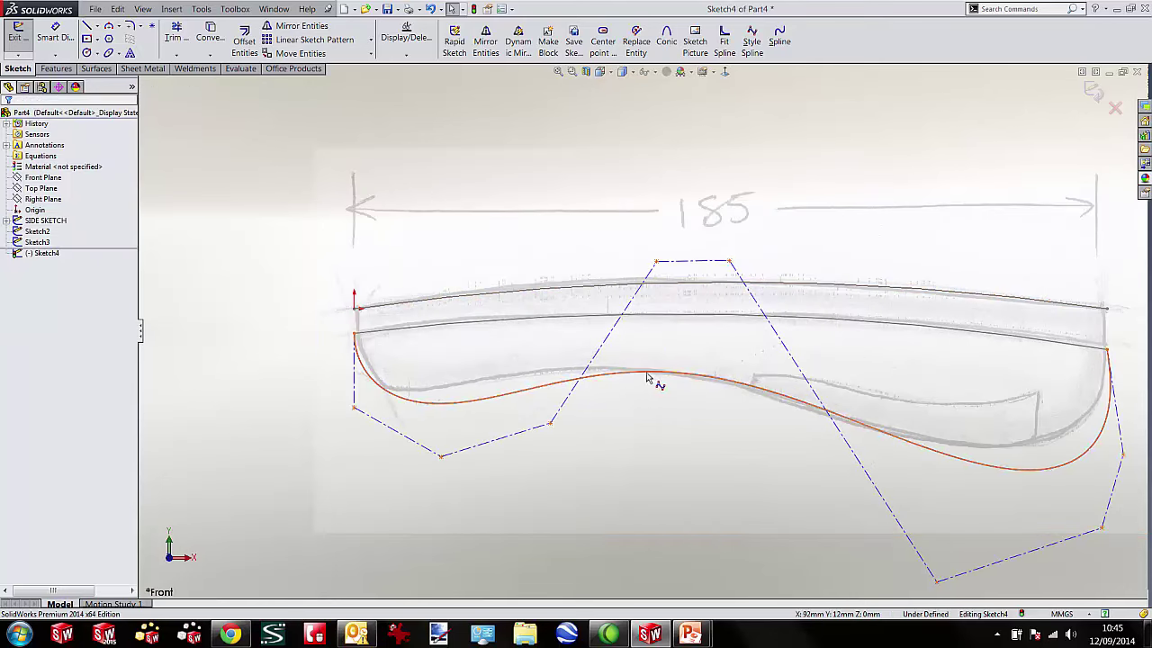
# Show the style spline's curvature combs to examine how smoothly it flows, and hide them again.
pyautogui.rightClick(646, 380)
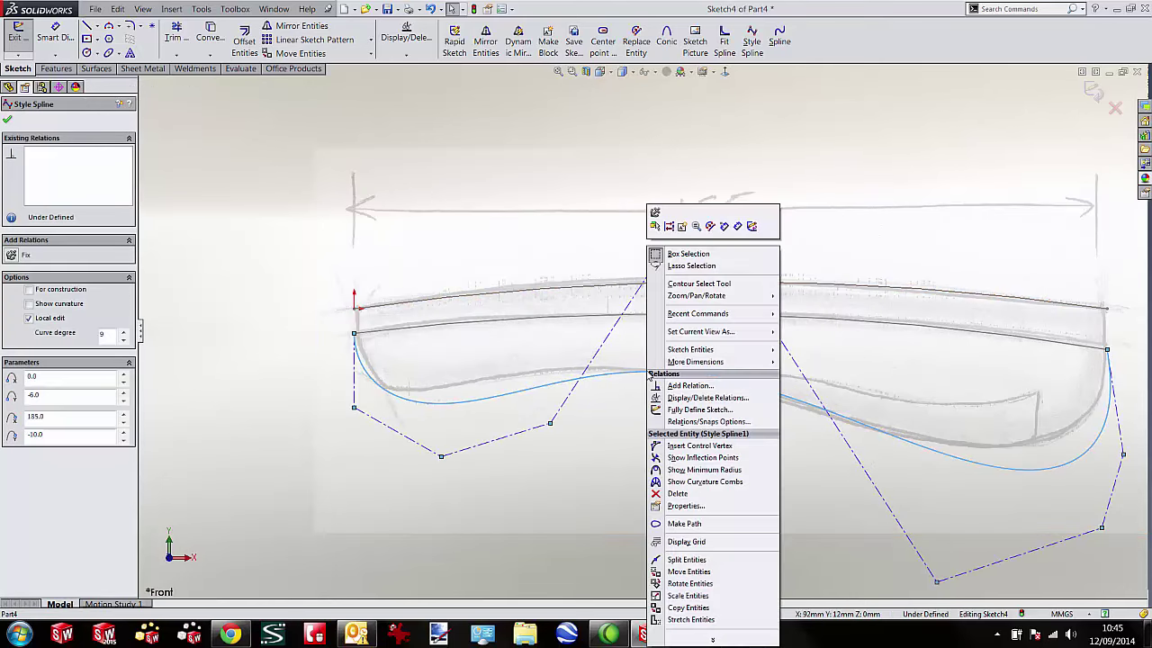
pyautogui.click(711, 482)
pyautogui.scroll(1, 738, 476)
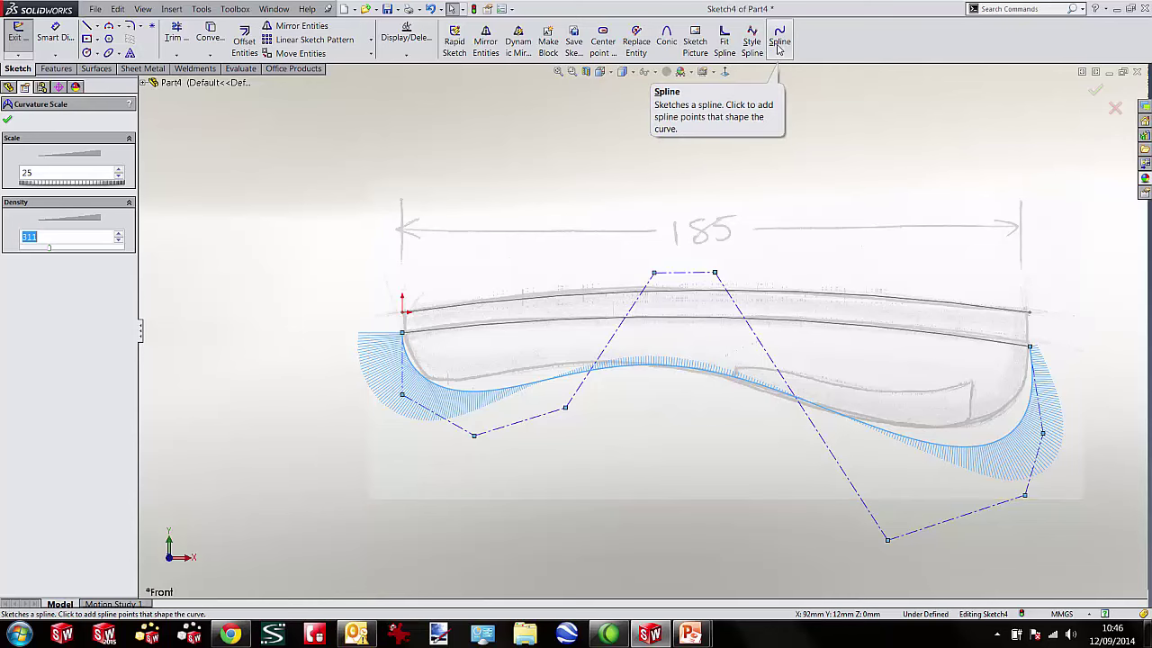
pyautogui.rightClick(432, 382)
pyautogui.click(515, 470)
pyautogui.click(439, 384)
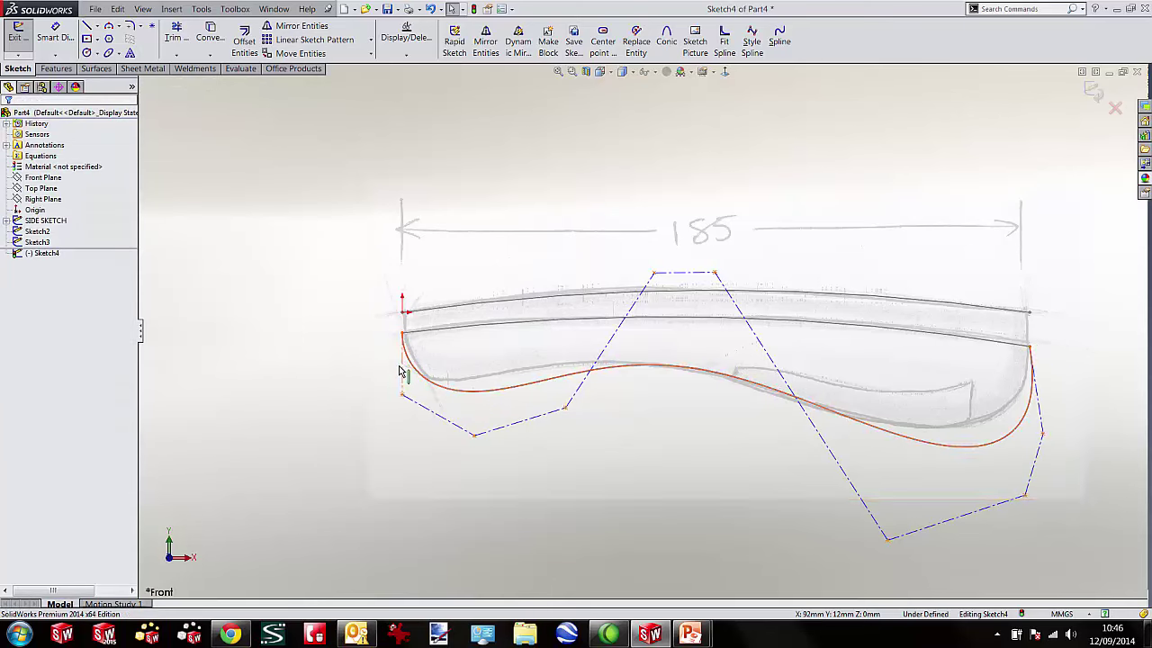
# Make the first and last control polygon segments of the style spline vertical at both ends of the underside.
pyautogui.click(403, 370)
pyautogui.keyDown('ctrl'); pyautogui.click(1037, 403); pyautogui.keyUp('ctrl')
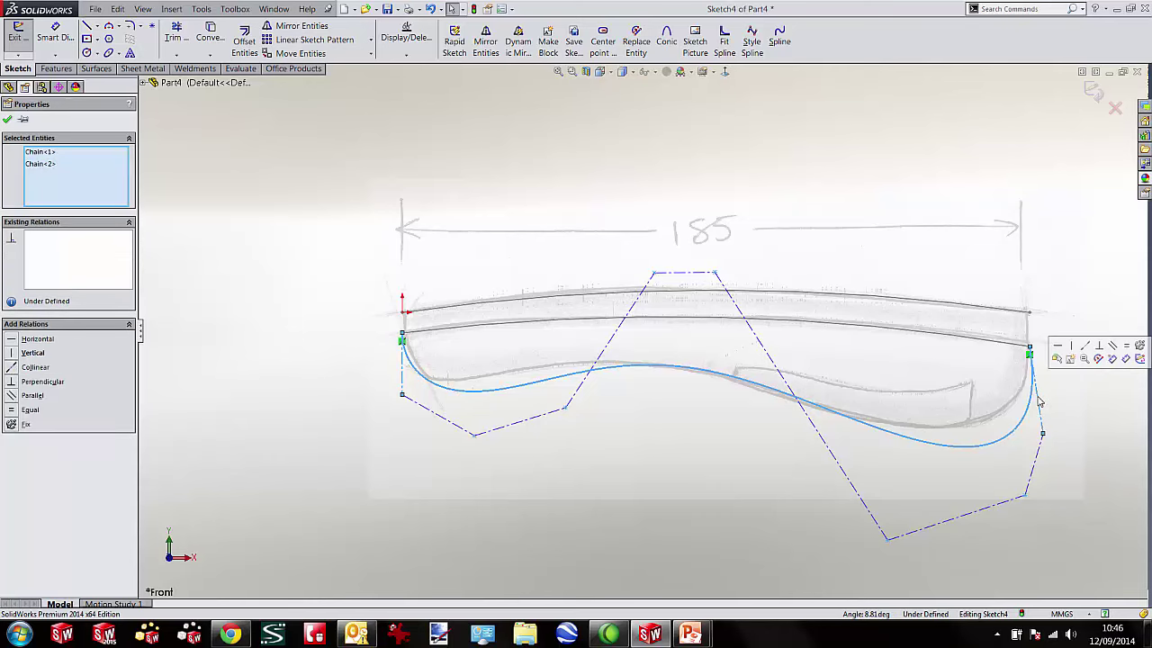
pyautogui.click(1059, 347)
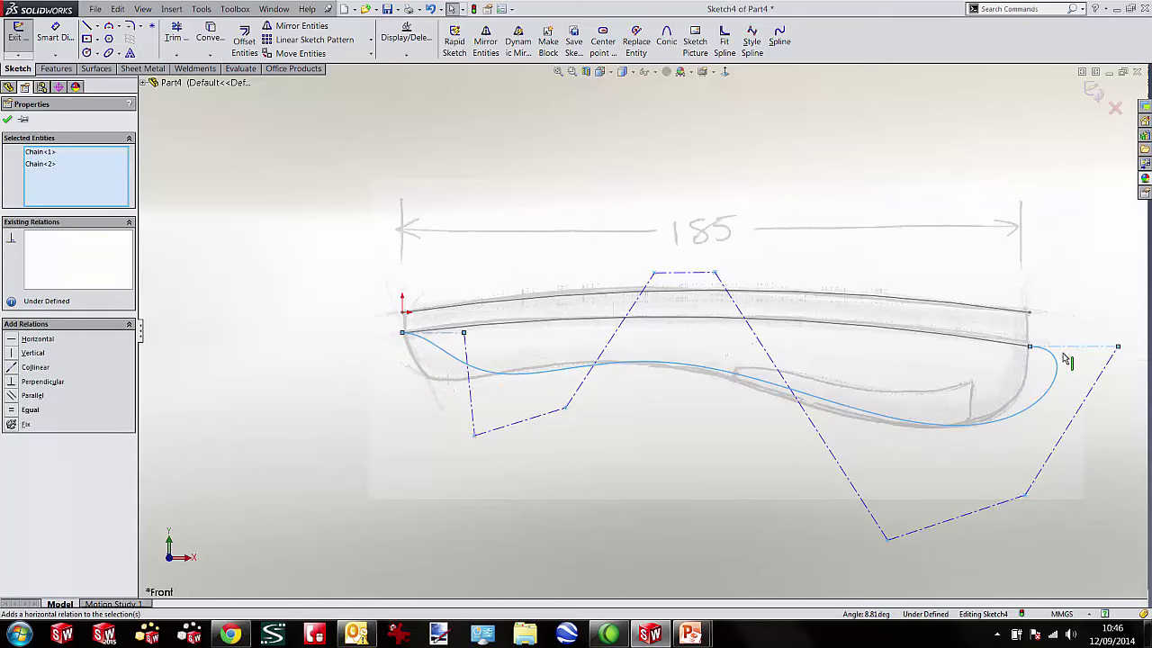
pyautogui.hotkey('ctrl', 'z')
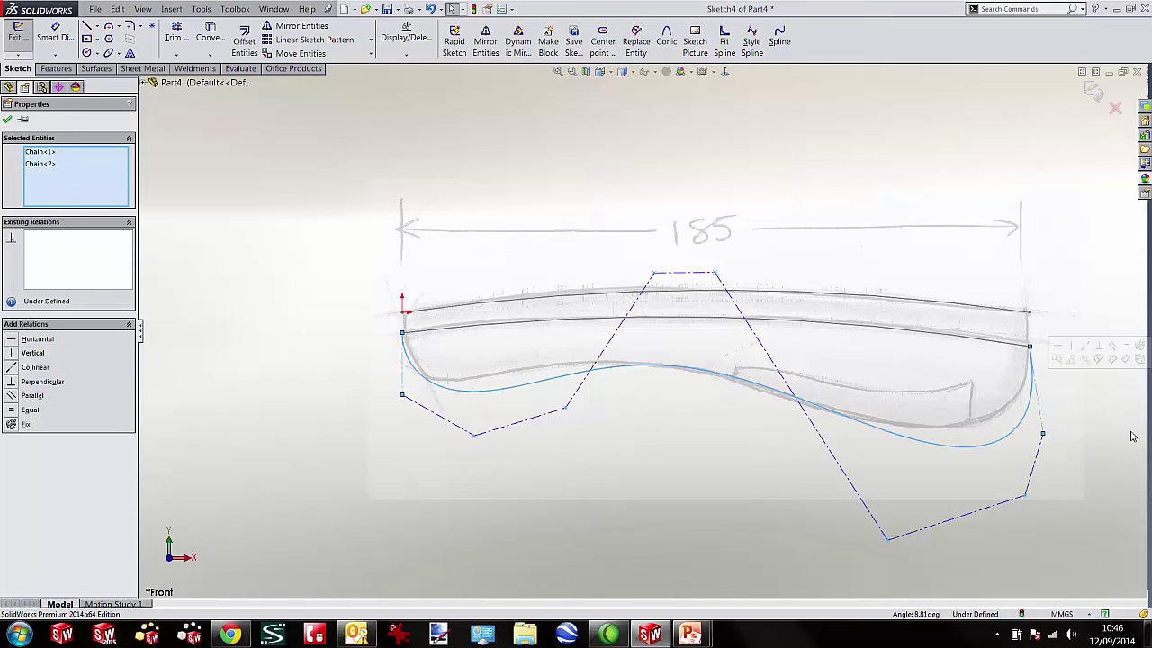
pyautogui.click(1071, 349)
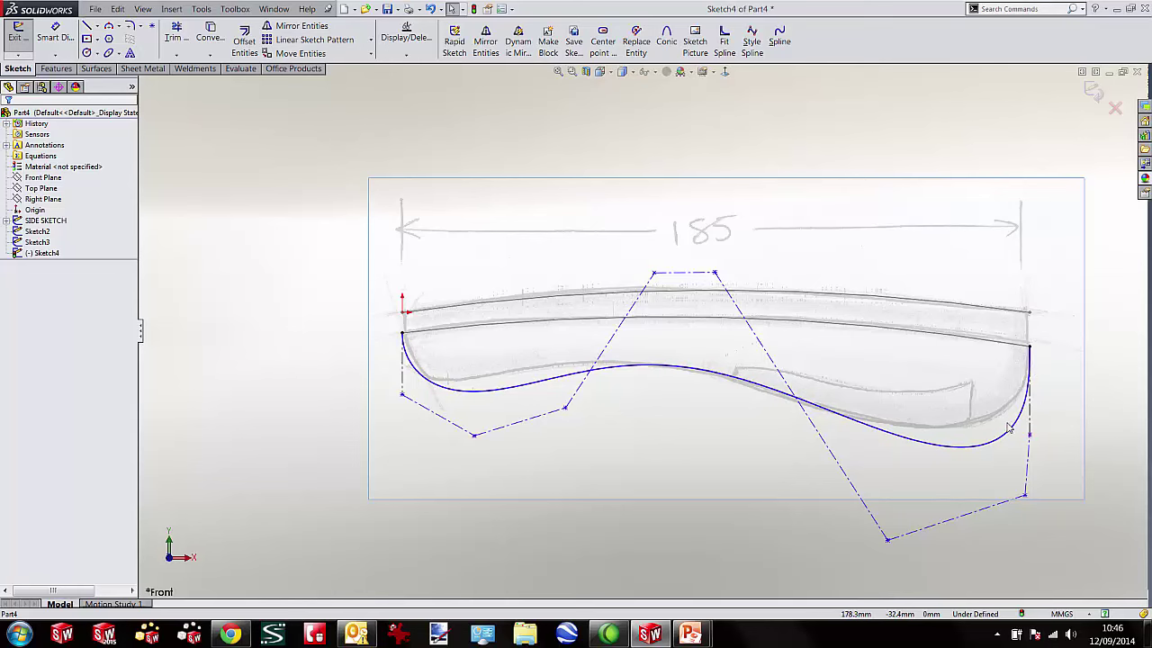
pyautogui.scroll(-2, 1013, 434)
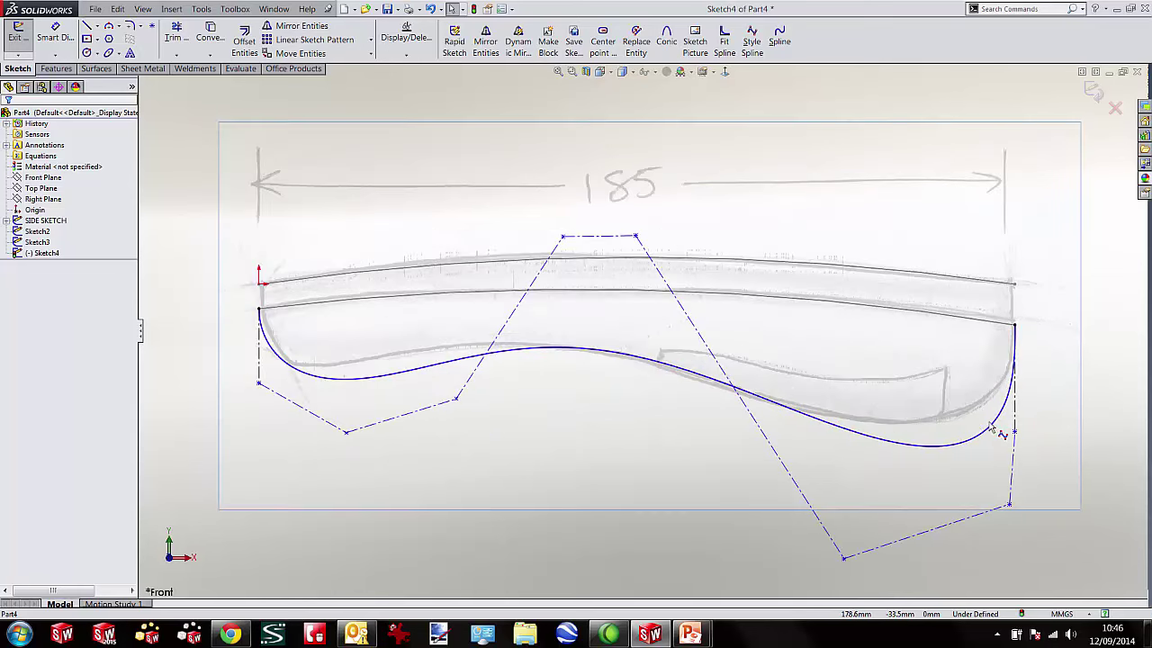
# Reposition the style spline's inner and right-hand control vertices so the curve follows the sketched underside, and exit the sketch.
pyautogui.click(1015, 434)
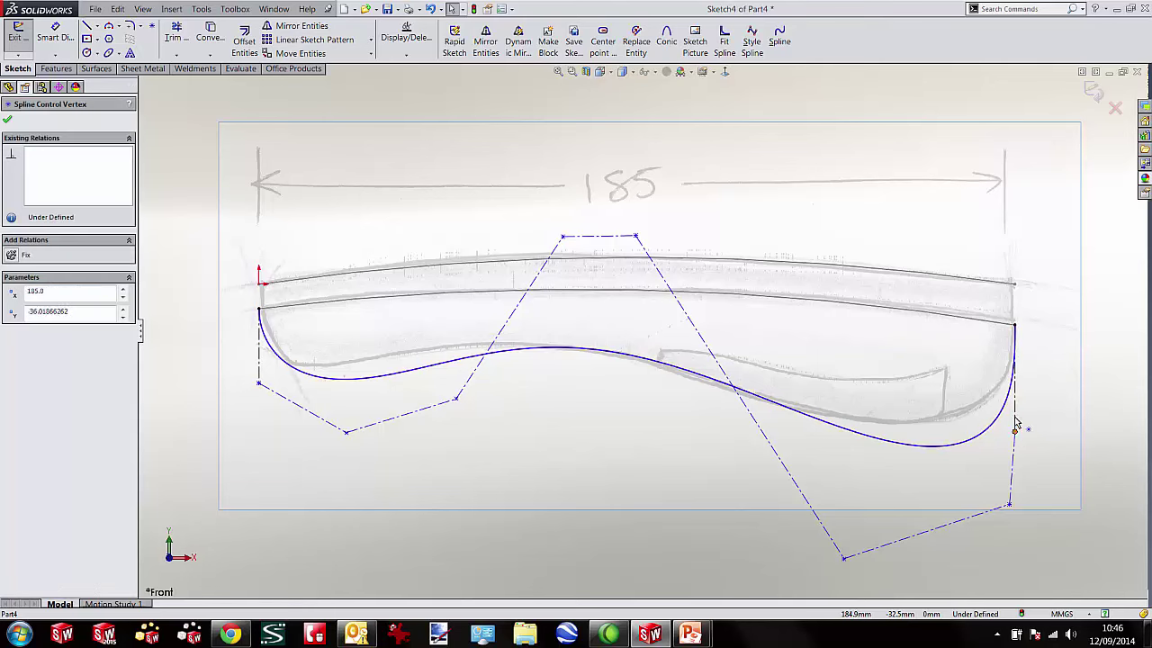
pyautogui.click(1010, 507)
pyautogui.moveTo(1010, 507); pyautogui.dragTo(1000, 460)
pyautogui.moveTo(639, 236); pyautogui.dragTo(573, 236)
pyautogui.moveTo(845, 556); pyautogui.dragTo(782, 557)
pyautogui.moveTo(563, 237); pyautogui.dragTo(516, 233)
pyautogui.moveTo(346, 432); pyautogui.dragTo(260, 378)
pyautogui.moveTo(457, 397); pyautogui.dragTo(458, 405)
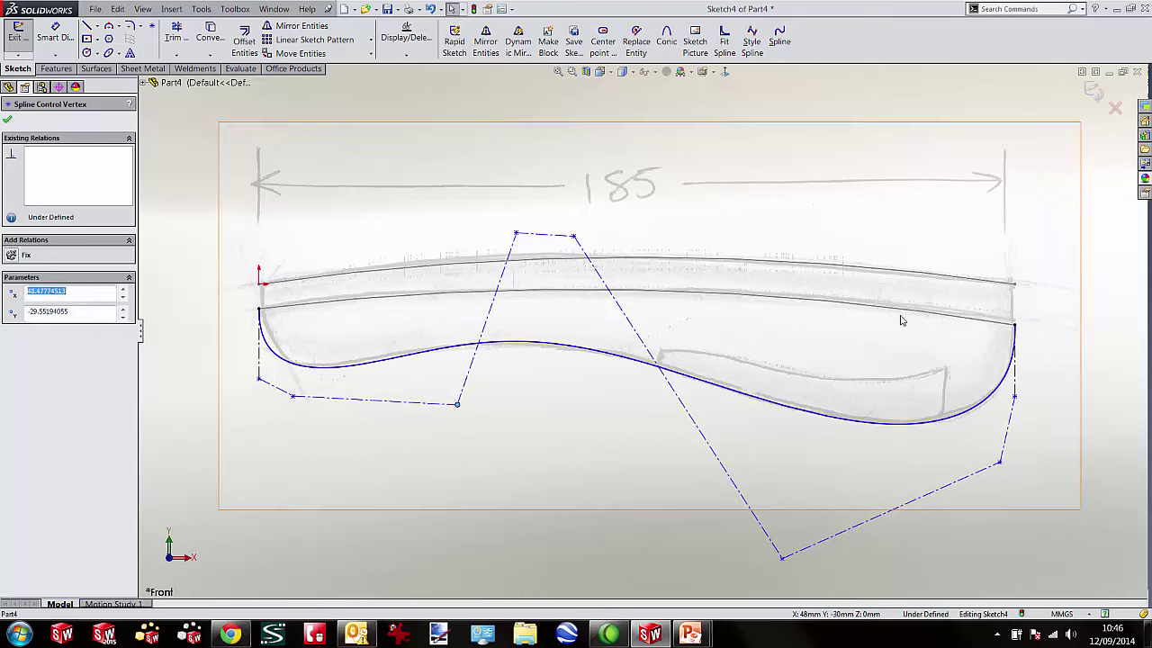
pyautogui.click(1091, 90)
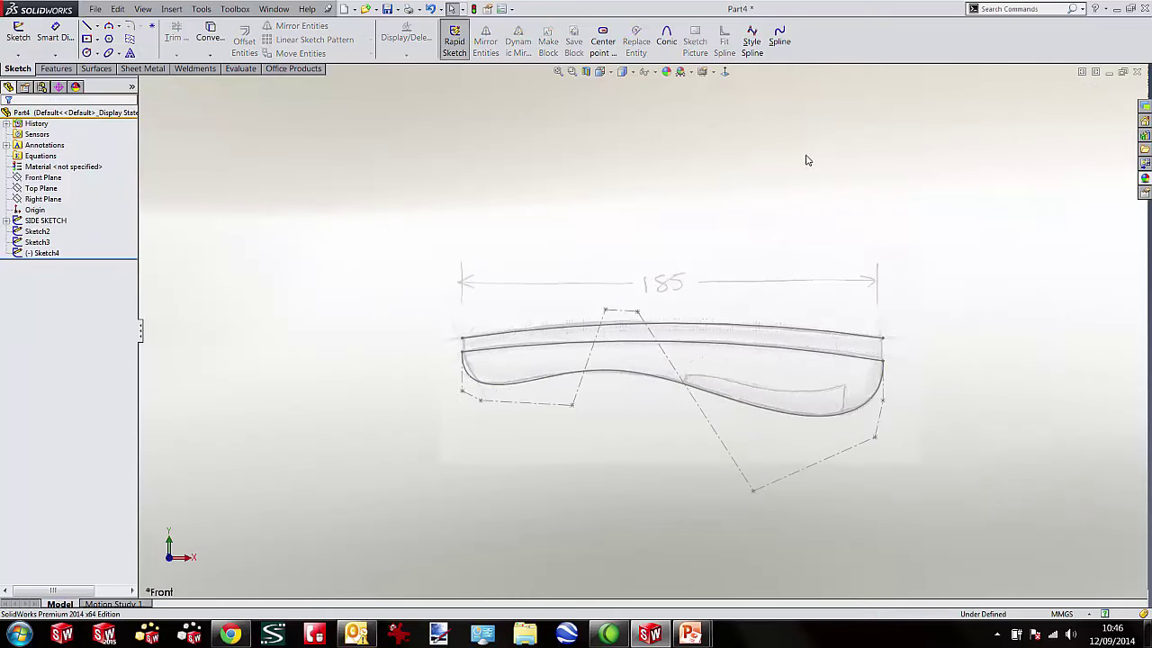
# Edit the upper arc's sketch to add a point at the arc's midpoint and one on the arc to each side.
pyautogui.scroll(-2, 729, 337)
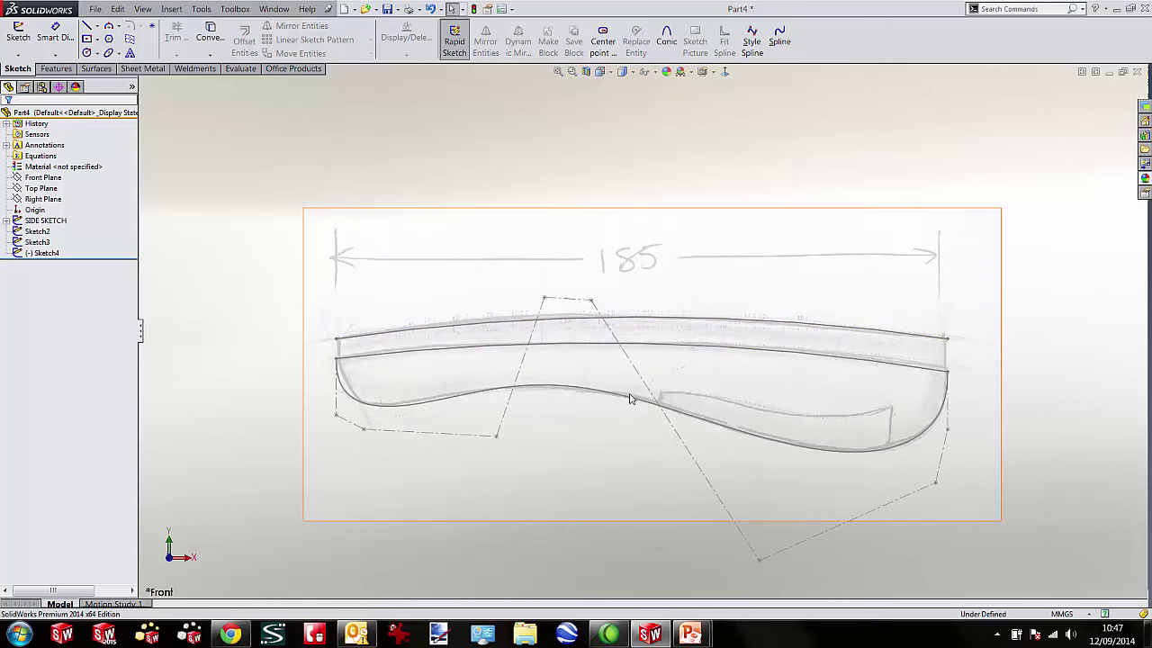
pyautogui.doubleClick(655, 327)
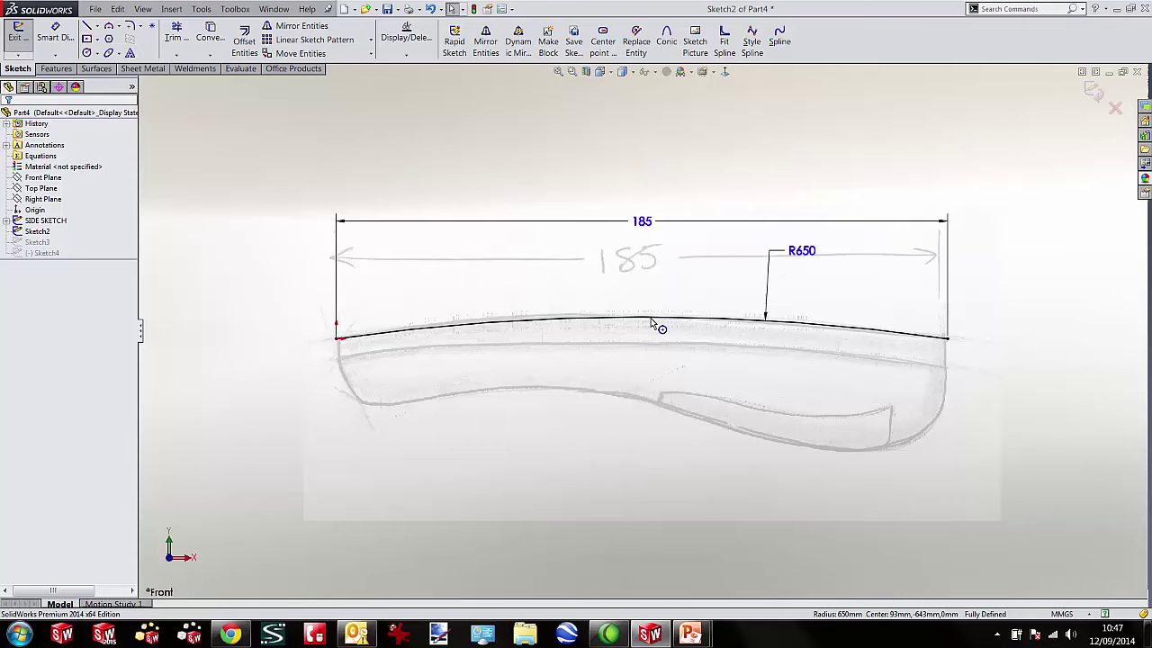
pyautogui.press('s')
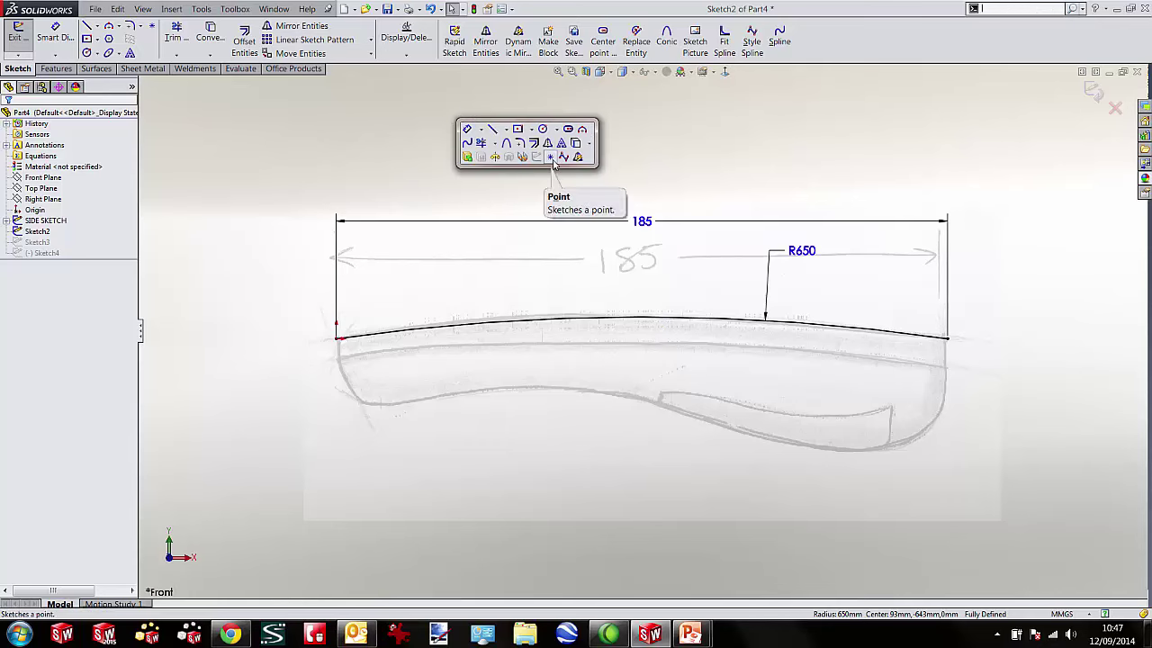
pyautogui.click(550, 157)
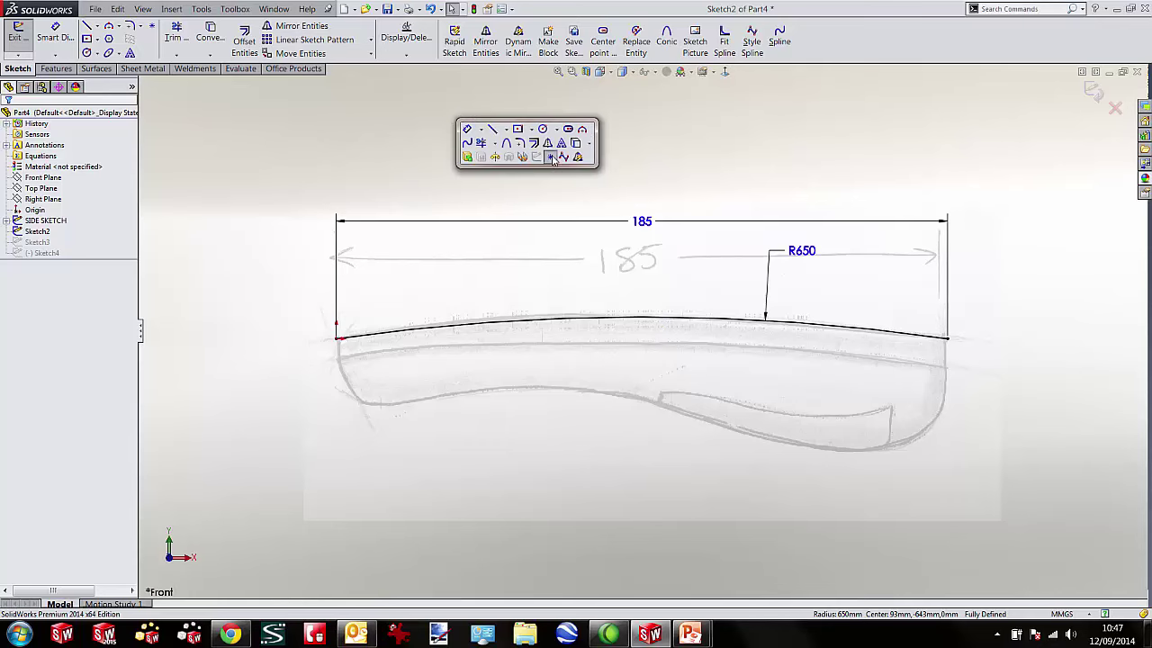
pyautogui.click(643, 320)
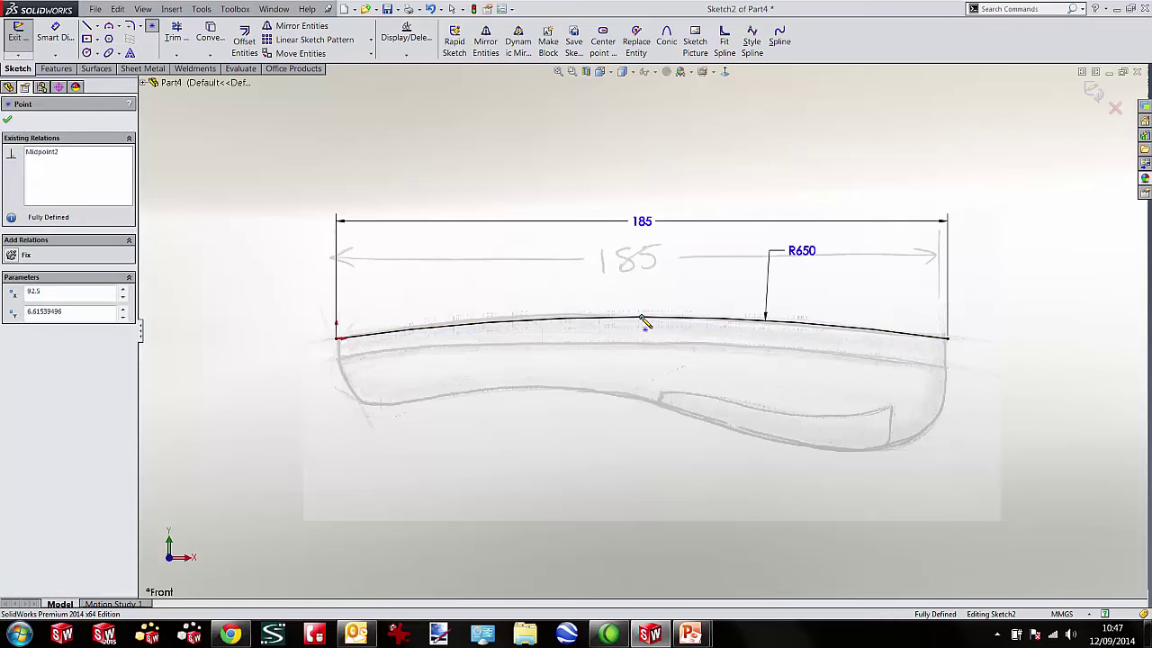
pyautogui.scroll(-1, 644, 322)
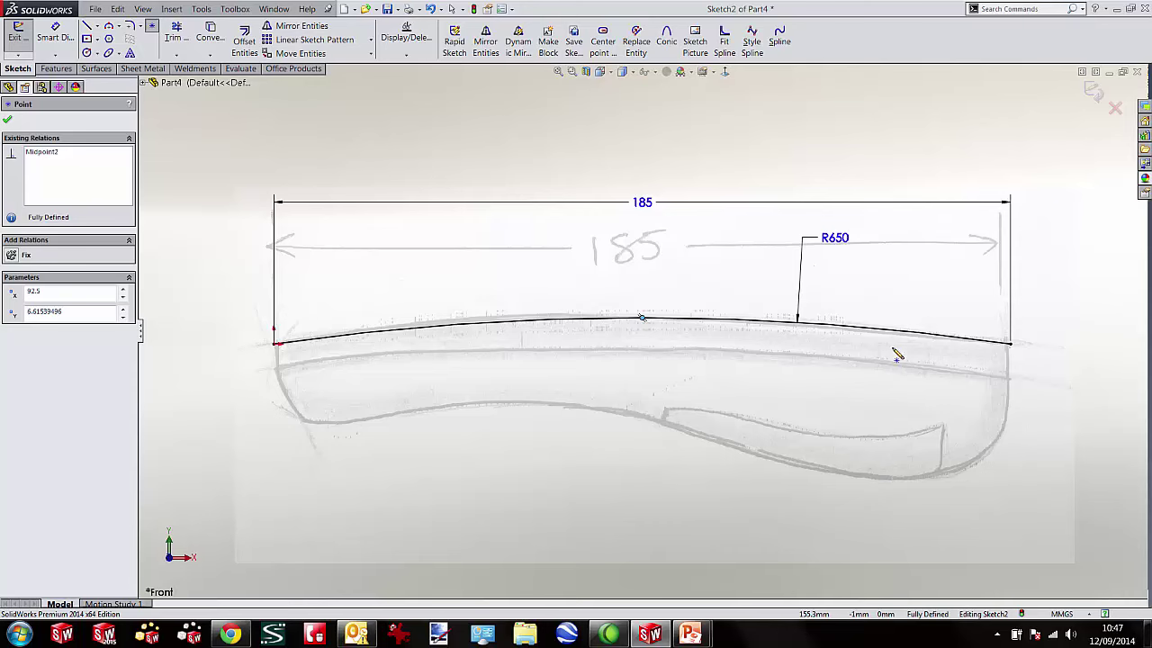
pyautogui.click(891, 330)
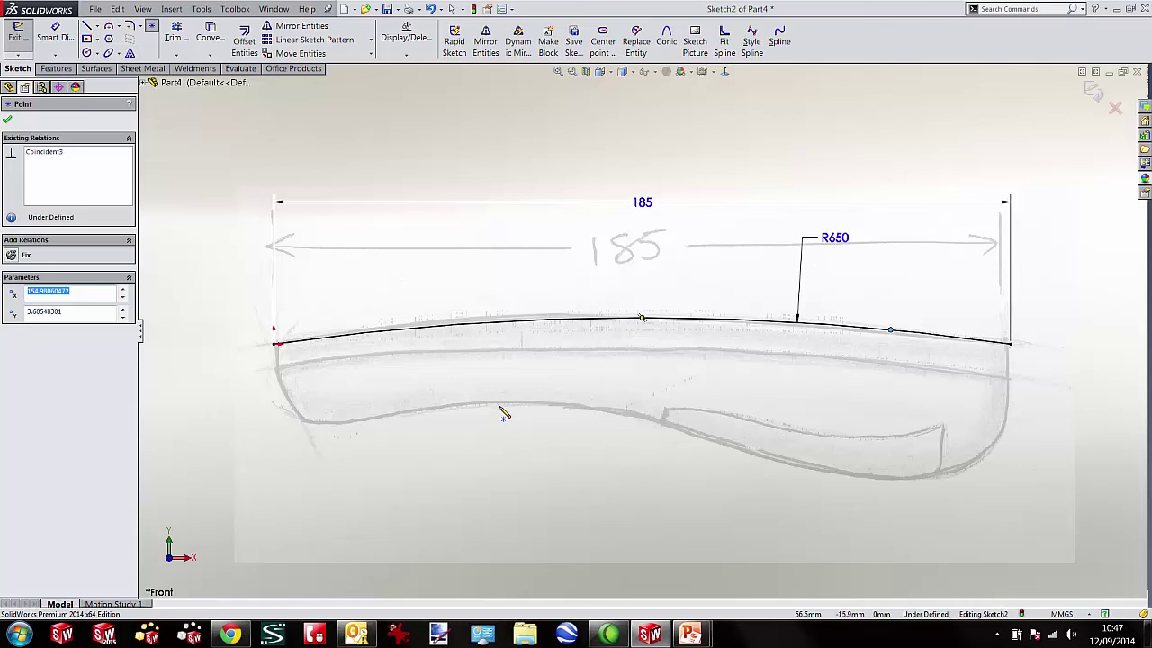
pyautogui.click(482, 322)
pyautogui.press('Escape')
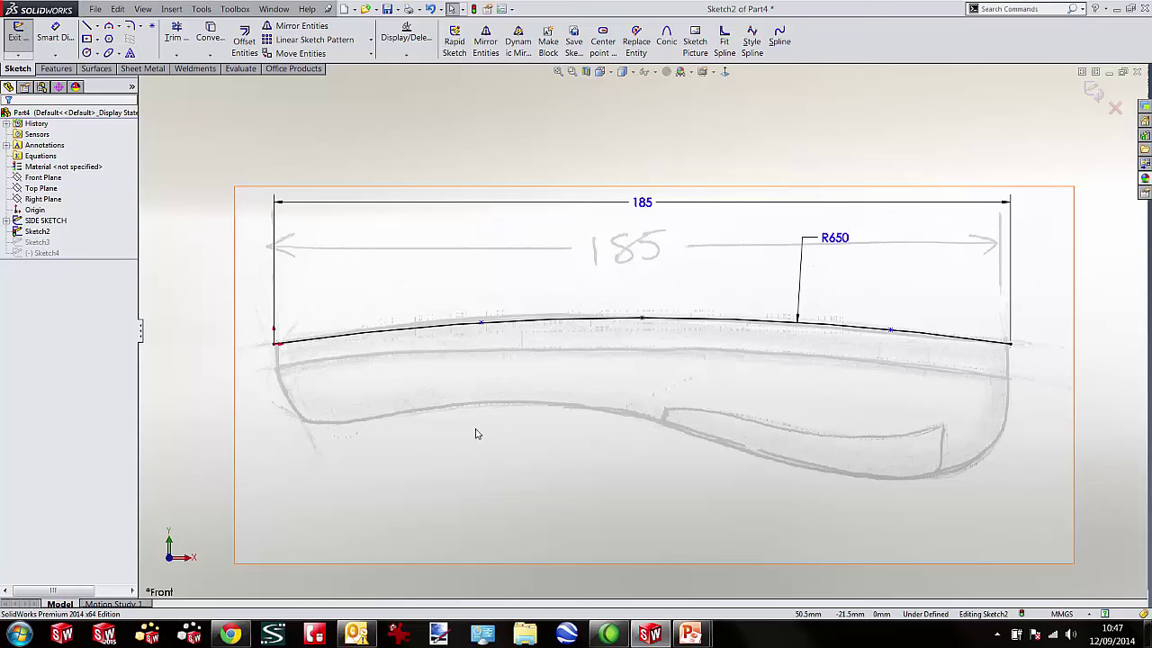
pyautogui.click(481, 324)
pyautogui.click(891, 332)
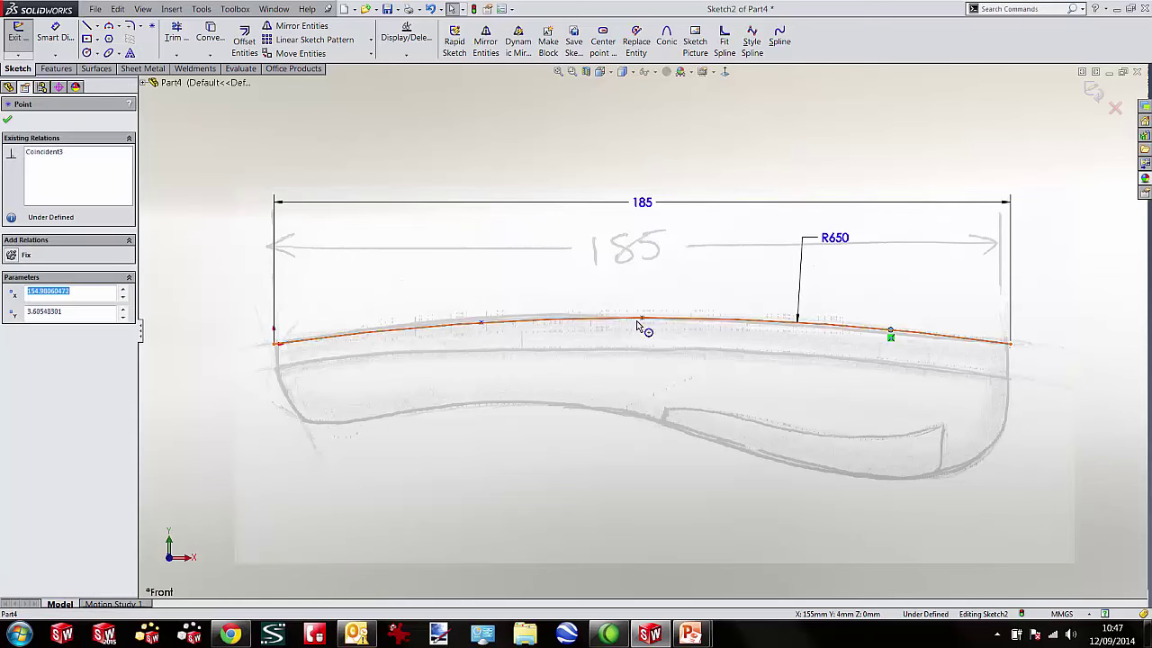
pyautogui.click(1094, 93)
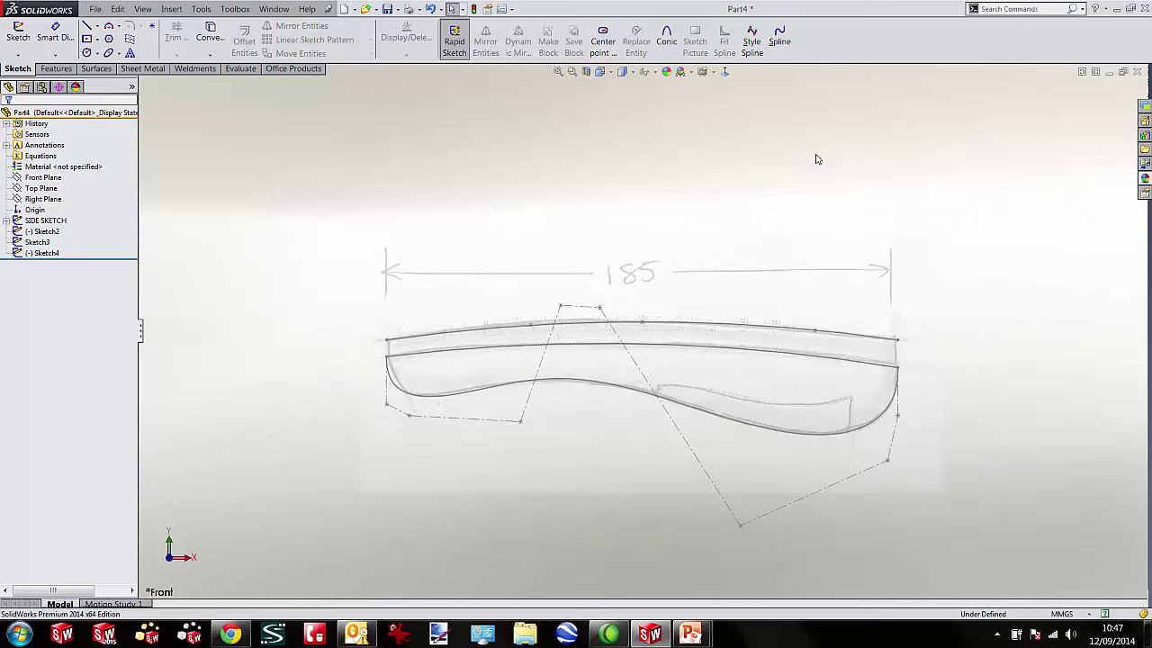
# Hide the SIDE SKETCH picture sketch.
pyautogui.click(84, 223)
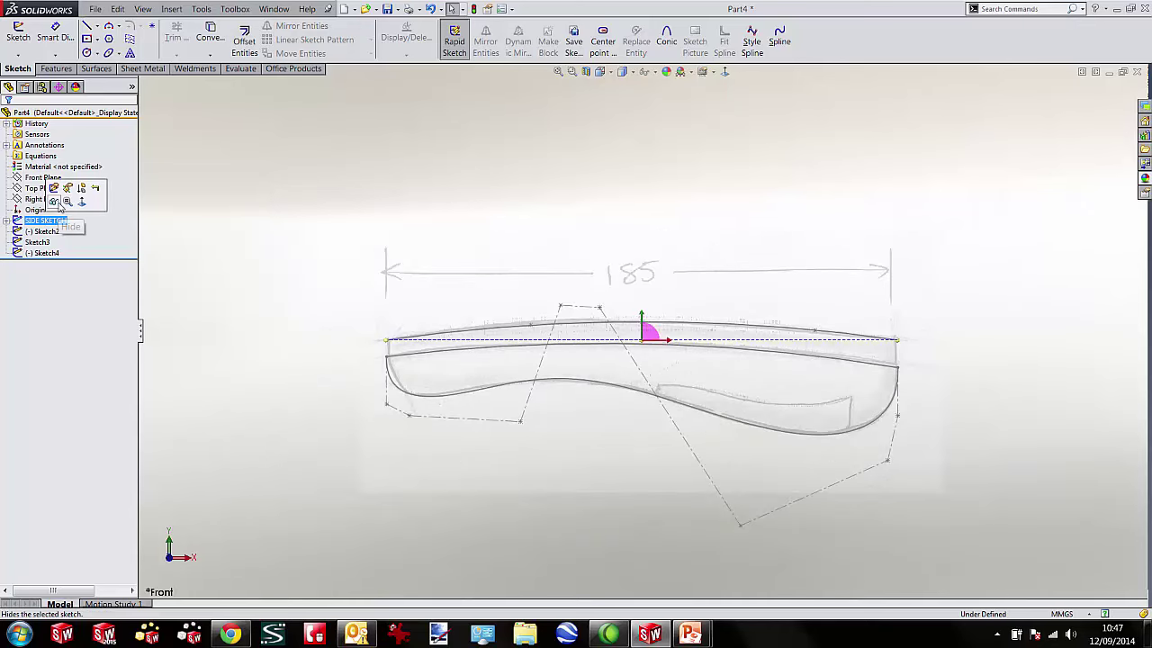
pyautogui.click(56, 202)
pyautogui.click(748, 180)
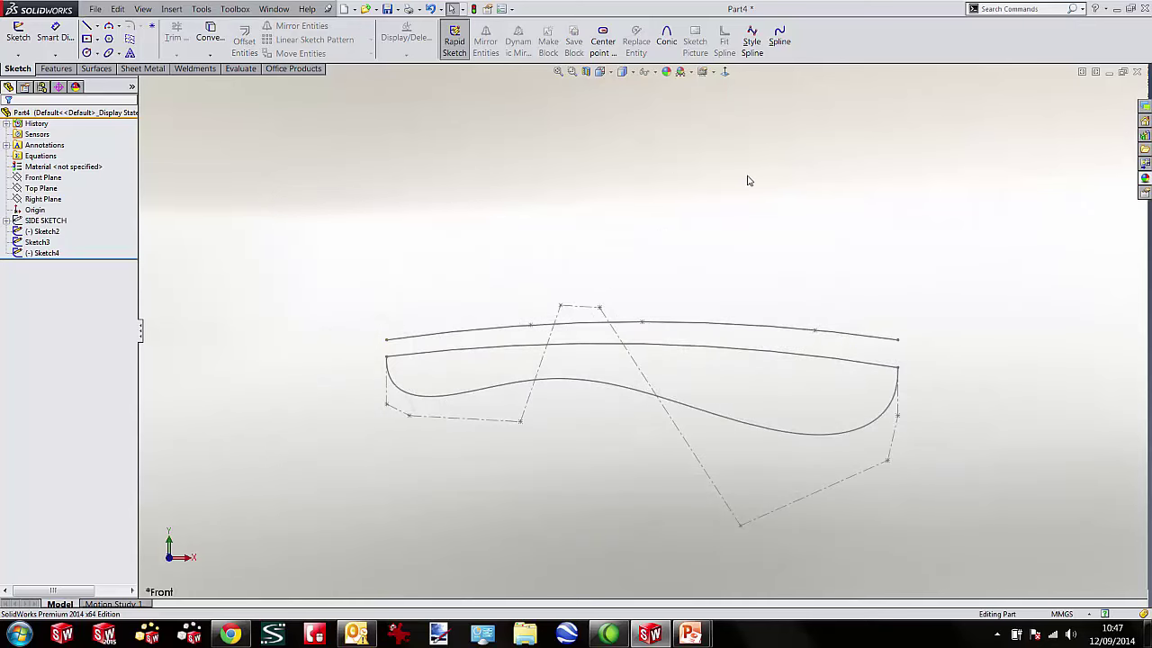
# Create a reference plane parallel to the Right Plane through the point at the upper arc's midpoint.
pyautogui.press('Left')
pyautogui.press('Left')
pyautogui.press('Left')
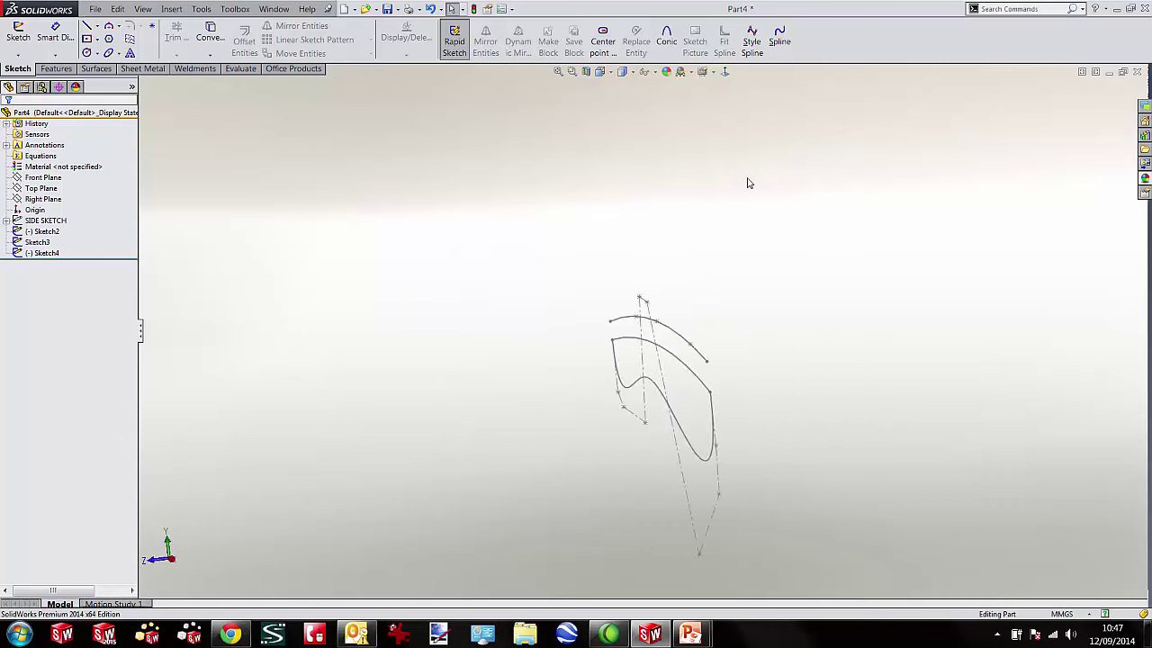
pyautogui.press('Left')
pyautogui.press('Left')
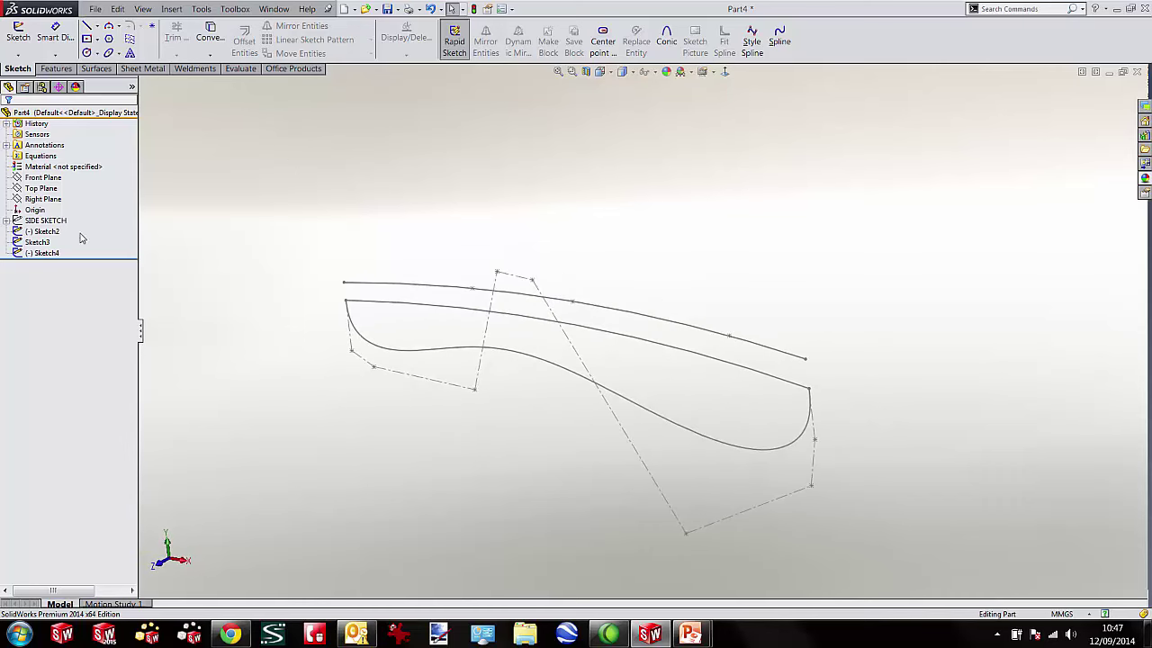
pyautogui.click(43, 199)
pyautogui.scroll(2, 604, 255)
pyautogui.moveTo(604, 254); pyautogui.dragTo(652, 217, button='middle')
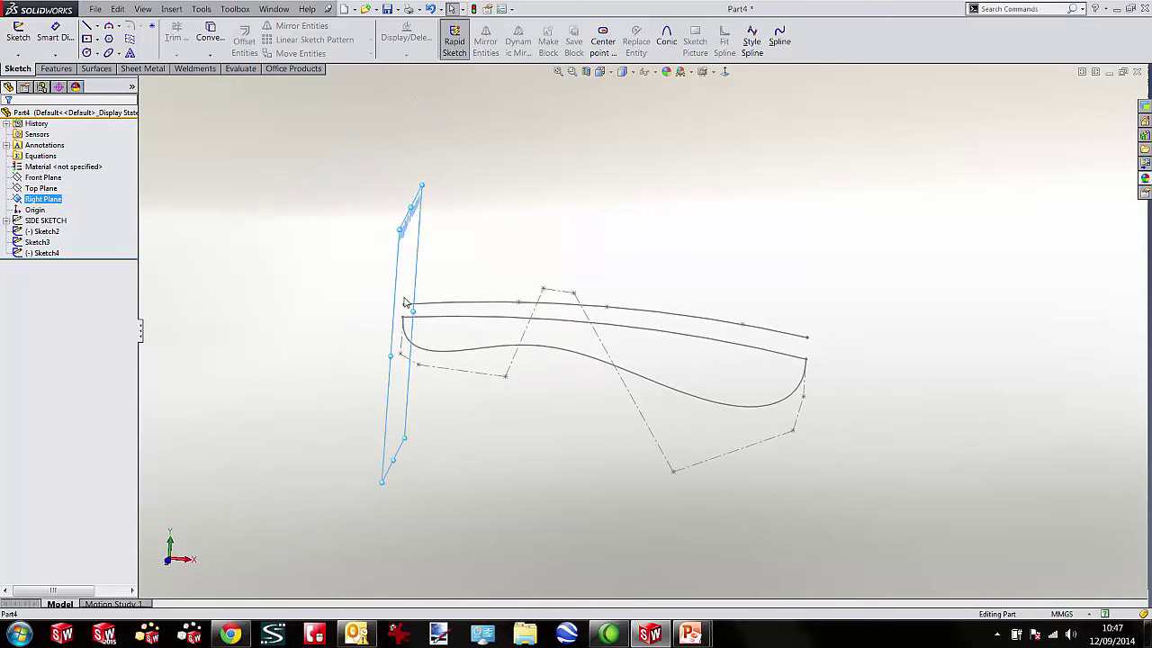
pyautogui.moveTo(555, 252); pyautogui.dragTo(437, 242, button='middle')
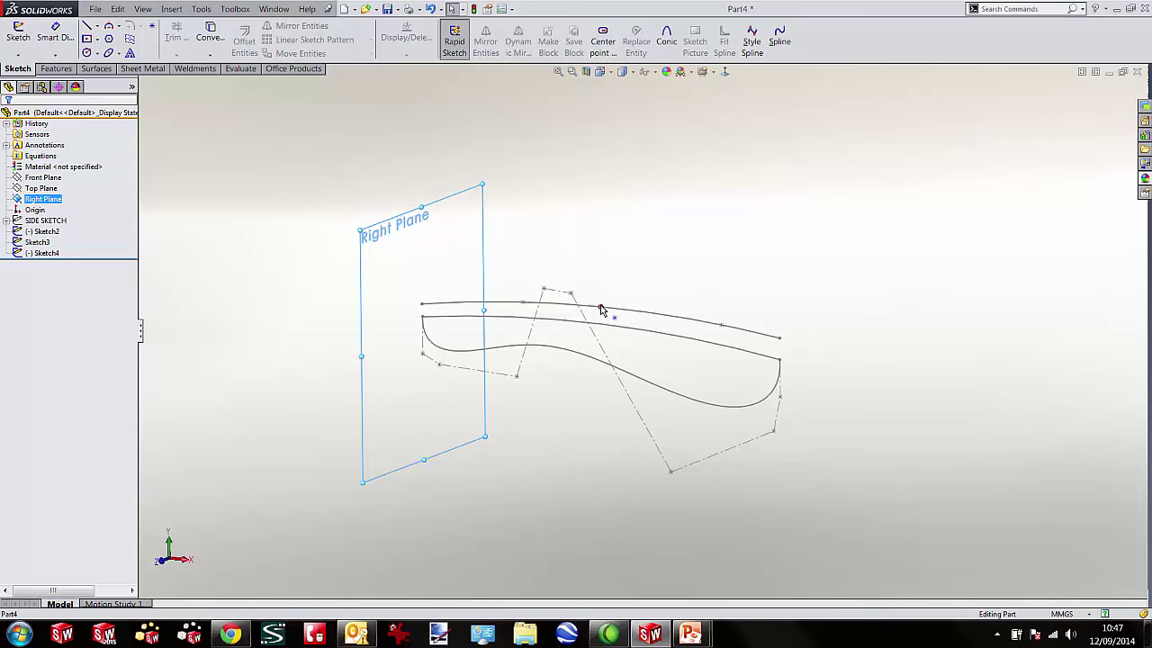
pyautogui.keyDown('ctrl'); pyautogui.moveTo(485, 183); pyautogui.dragTo(536, 196); pyautogui.keyUp('ctrl')
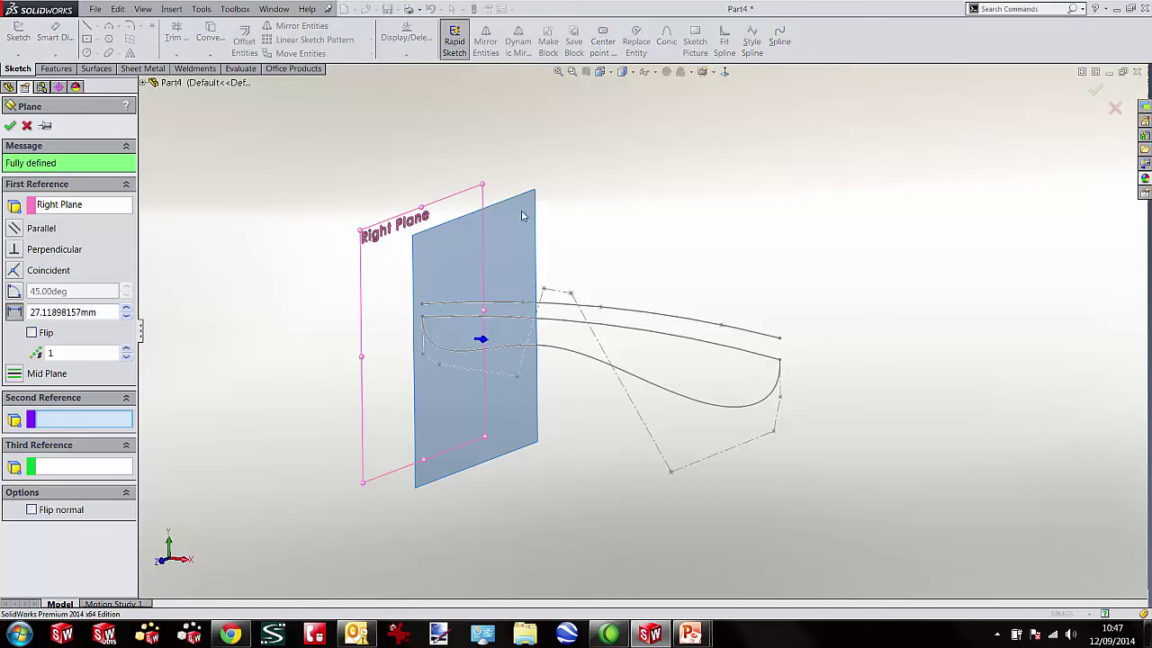
pyautogui.click(602, 309)
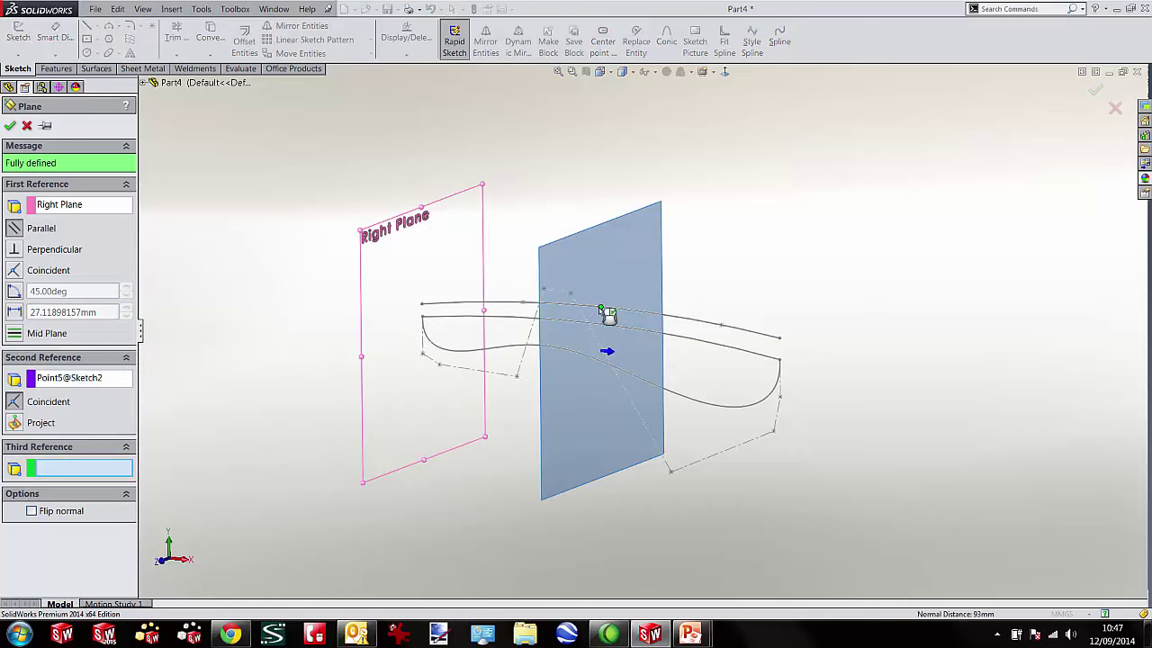
pyautogui.hotkey('ctrl', '1')
pyautogui.hotkey('ctrl', '7')
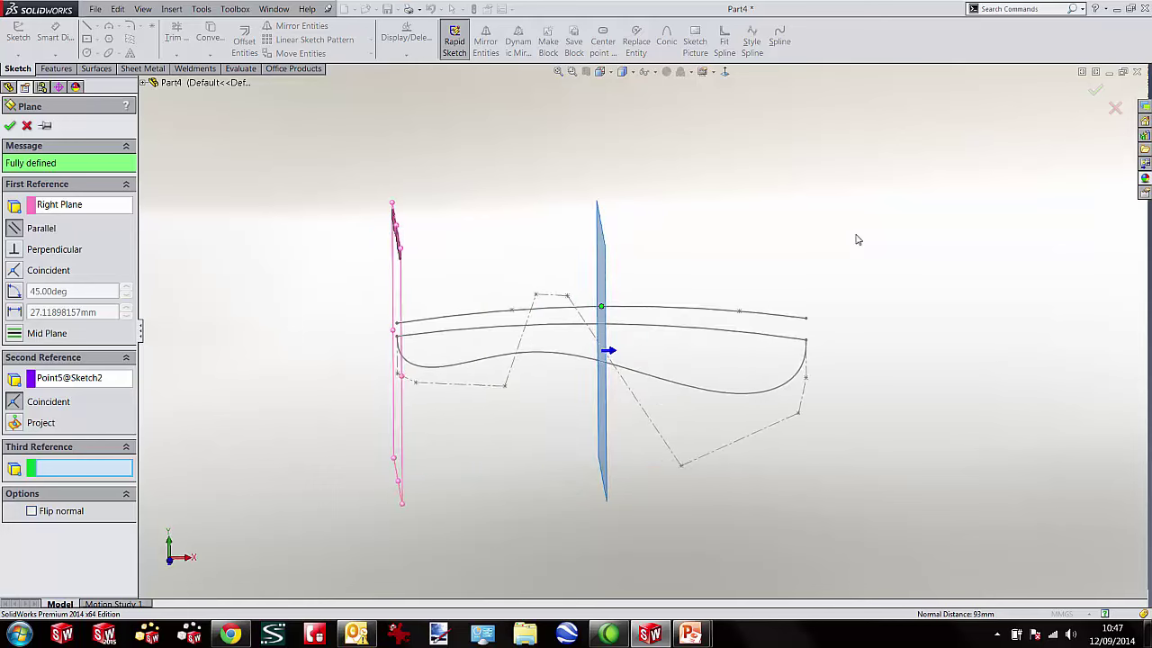
pyautogui.click(1095, 93)
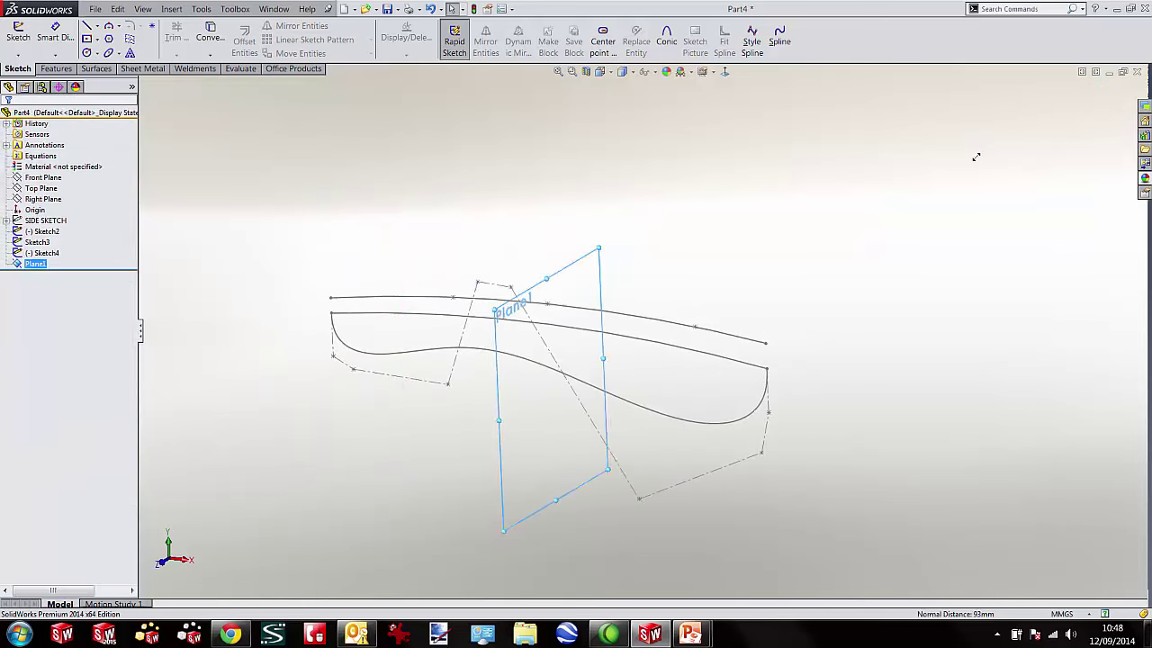
# Rename the new reference plane as MIDPLANE.
pyautogui.click(36, 263)
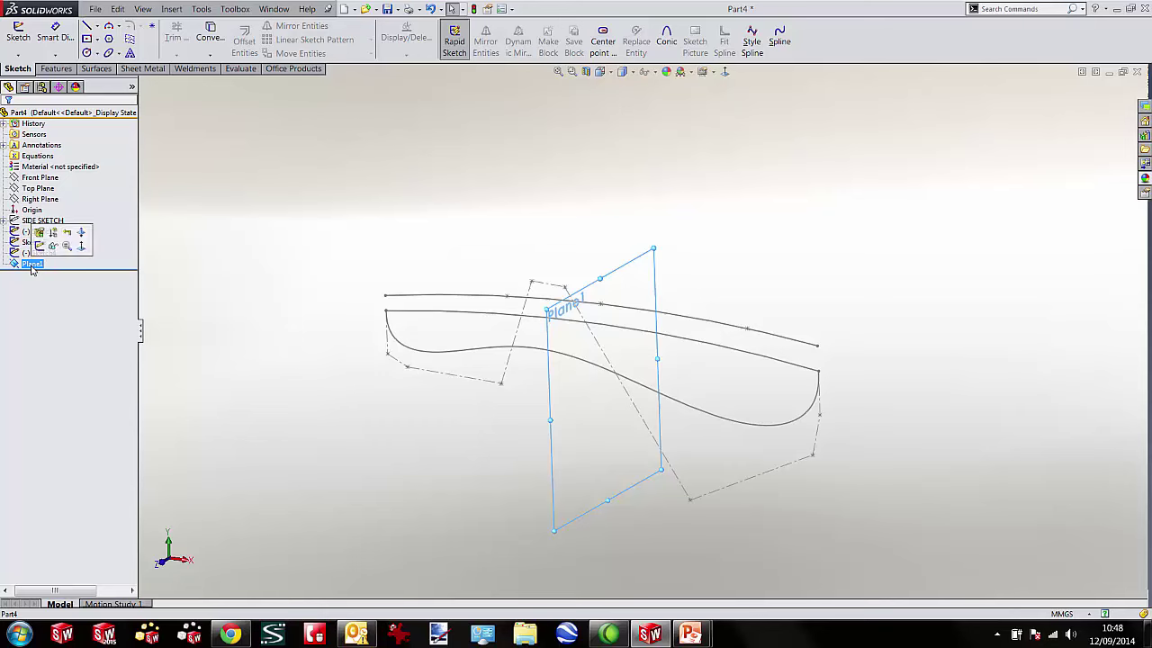
pyautogui.click(41, 264)
pyautogui.write('M')
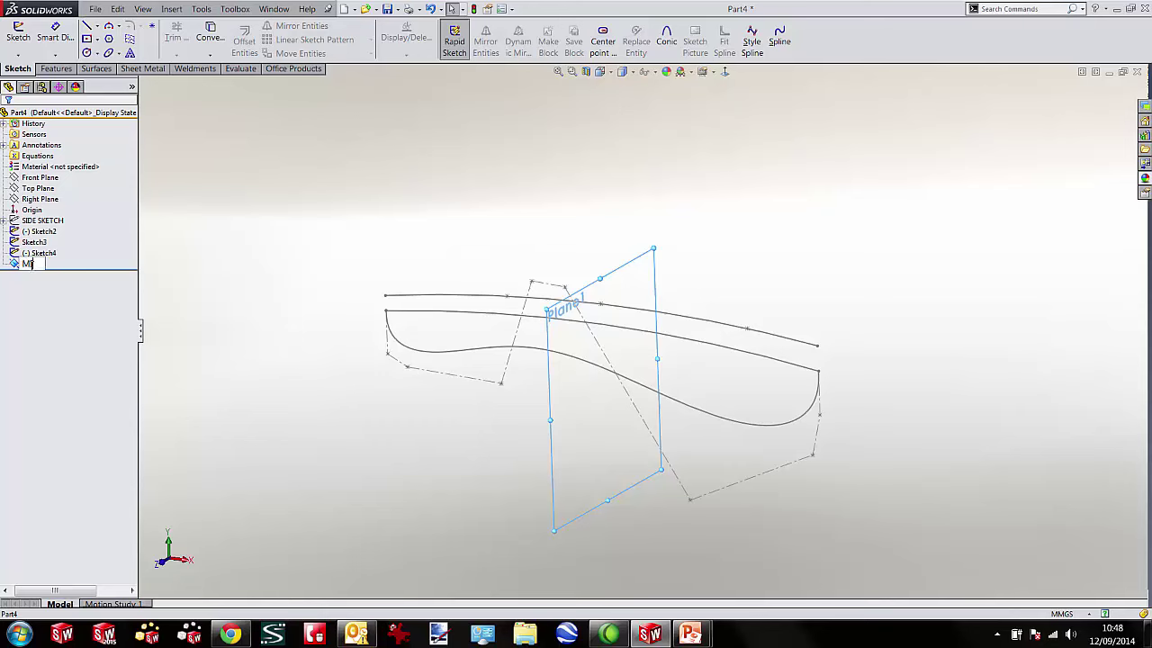
pyautogui.write('IDPLANE')
pyautogui.press('Return')
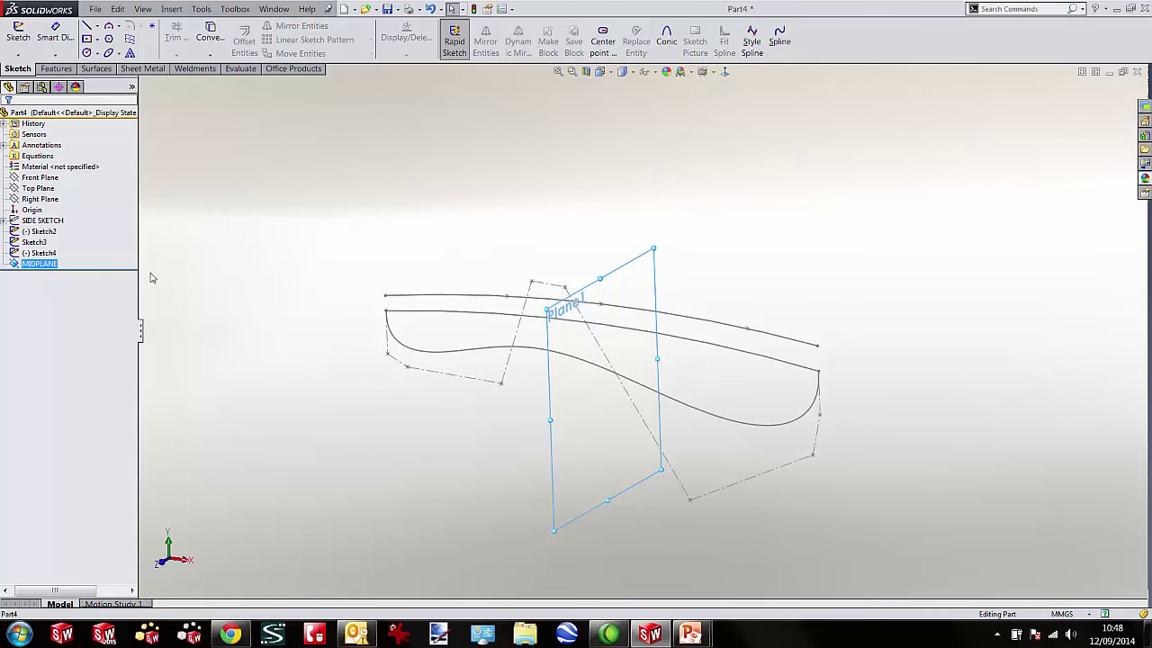
# Start a new sketch on MIDPLANE and insert END SKETCH.jpg as a sketch picture.
pyautogui.keyDown('ctrl'); pyautogui.click(38, 253); pyautogui.keyUp('ctrl')
pyautogui.click(49, 243)
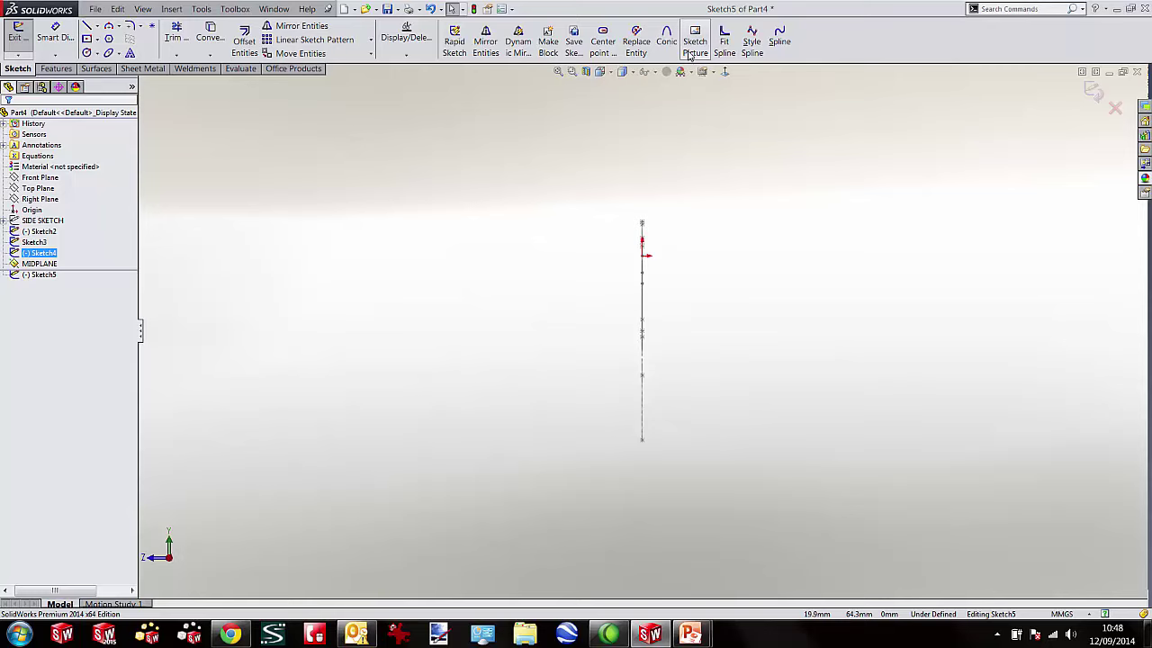
pyautogui.click(695, 40)
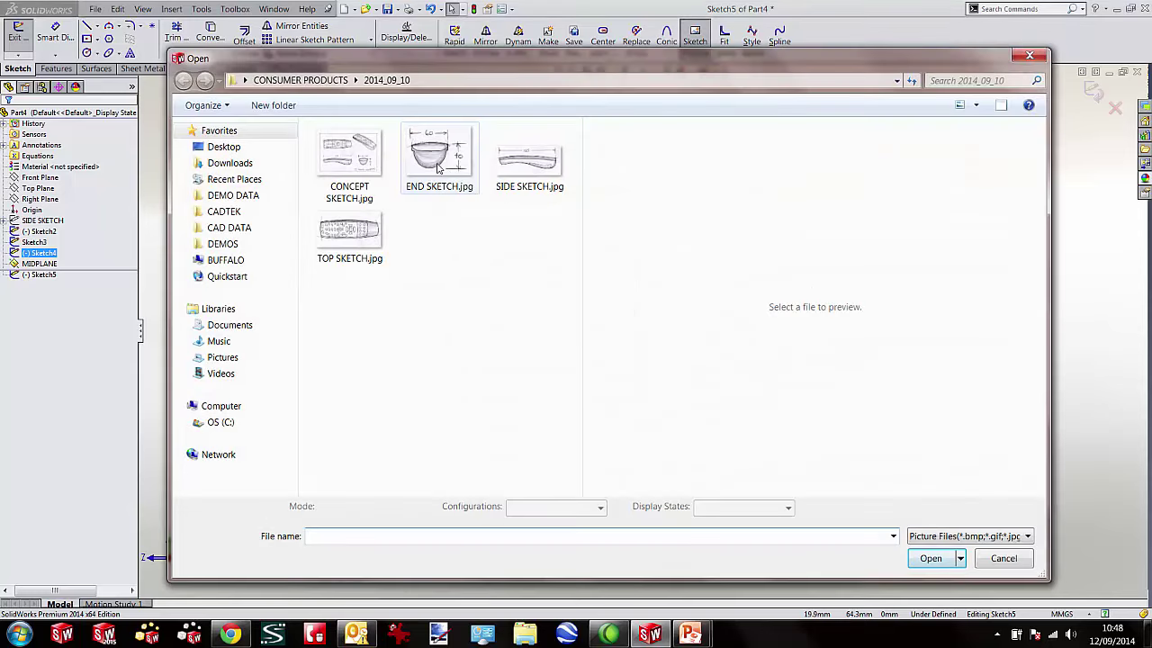
pyautogui.click(421, 163)
pyautogui.click(928, 557)
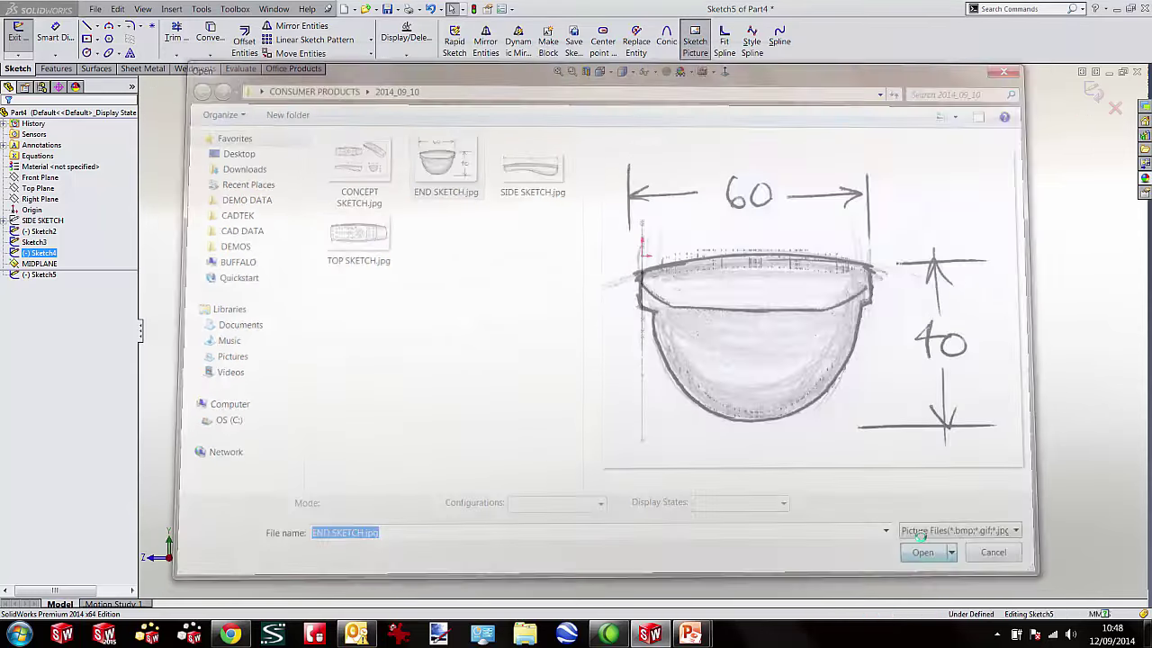
# Move the end picture below the origin and scale it by setting the drawn product's overall width to 60 mm.
pyautogui.scroll(10, 788, 303)
pyautogui.moveTo(782, 283)
pyautogui.mouseDown()
pyautogui.moveTo(798, 432)
pyautogui.moveTo(790, 495)
pyautogui.mouseUp()
pyautogui.scroll(-4, 758, 409)
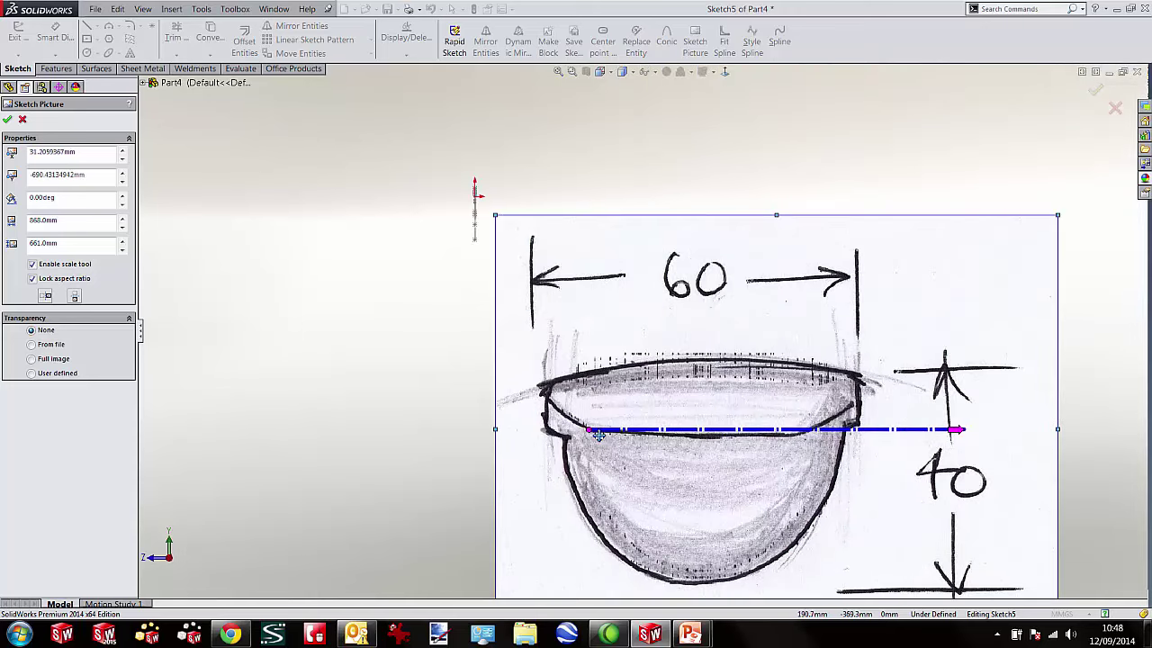
pyautogui.moveTo(594, 433); pyautogui.dragTo(544, 384)
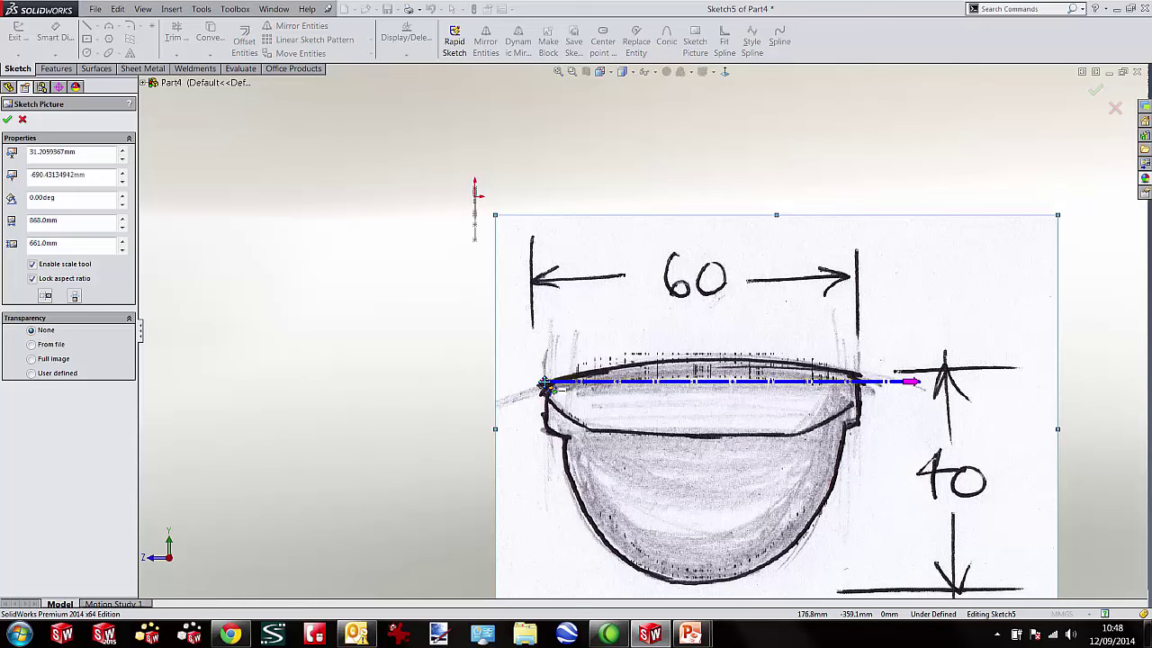
pyautogui.moveTo(923, 383); pyautogui.dragTo(861, 382)
pyautogui.moveTo(707, 358); pyautogui.dragTo(696, 134)
pyautogui.write('60')
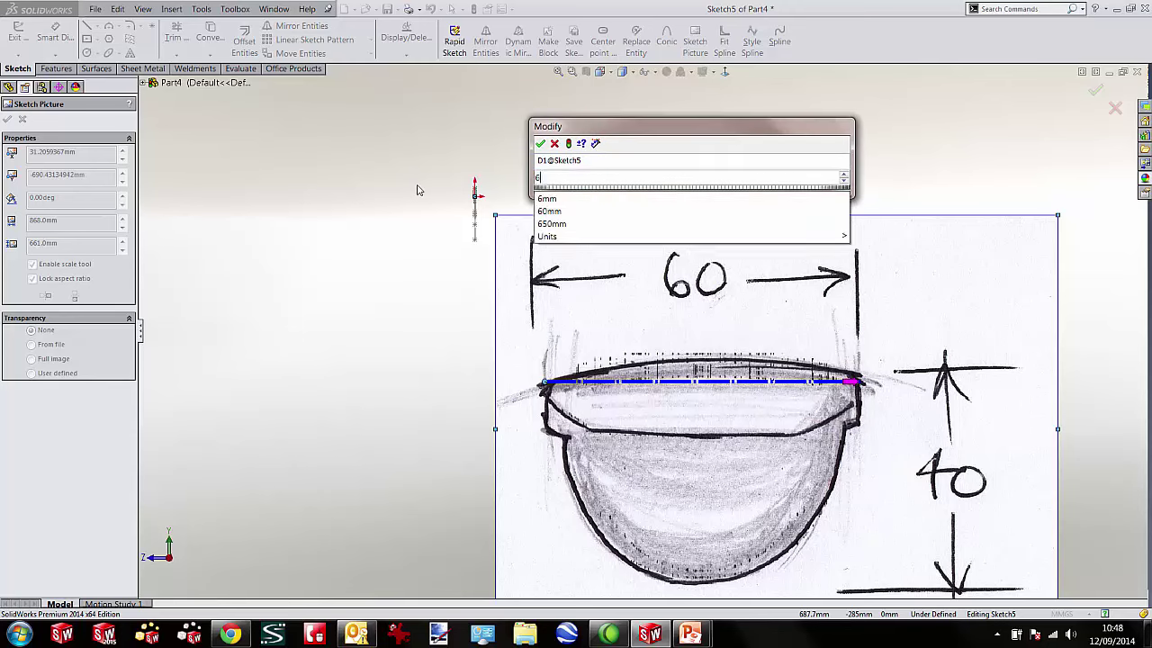
pyautogui.press('Return')
# Move the scaled end picture up beside the edge-on side profile.
pyautogui.scroll(6, 613, 227)
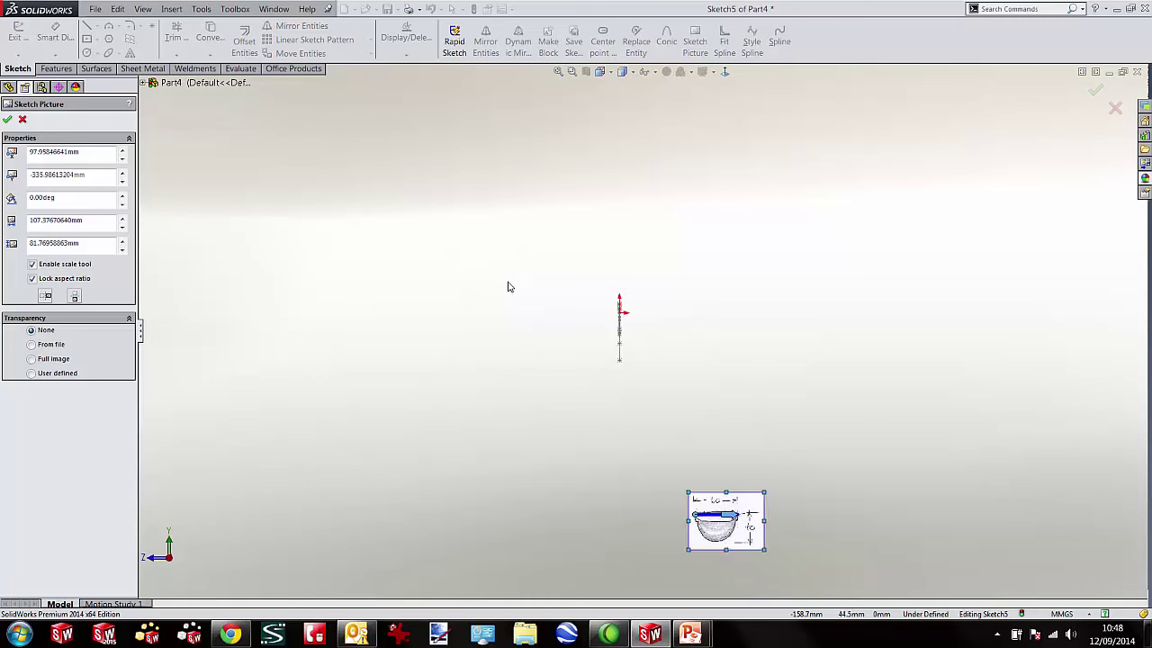
pyautogui.moveTo(754, 510)
pyautogui.mouseDown()
pyautogui.moveTo(691, 317)
pyautogui.moveTo(126, 347)
pyautogui.moveTo(772, 320)
pyautogui.moveTo(761, 323)
pyautogui.mouseUp()
pyautogui.scroll(-3, 673, 317)
pyautogui.scroll(-2, 682, 317)
# Apply Full image transparency of 0.80 to the end picture and accept the sketch picture settings.
pyautogui.click(56, 361)
pyautogui.click(85, 405)
pyautogui.click(73, 407)
pyautogui.click(88, 406)
pyautogui.click(89, 407)
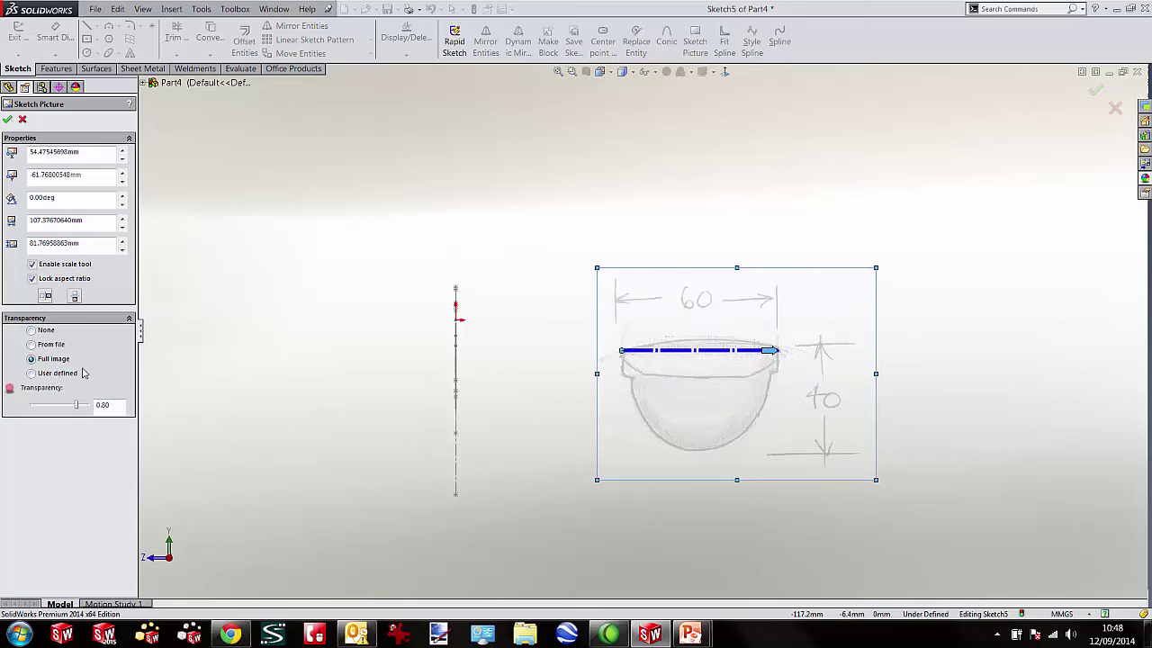
pyautogui.click(7, 119)
pyautogui.scroll(-1, 741, 350)
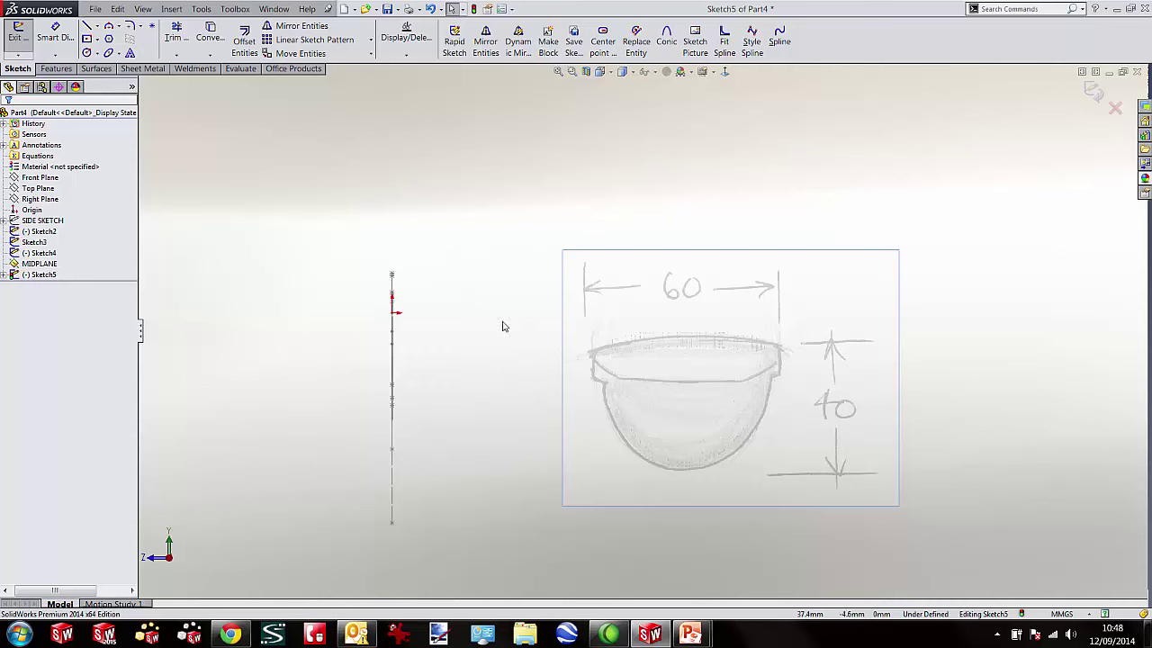
# Move the end picture so the drawn product is centred on the edge-on side profile, accept the settings and exit the sketch.
pyautogui.click(684, 309)
pyautogui.scroll(-2, 399, 277)
pyautogui.moveTo(463, 289)
pyautogui.mouseDown(button='middle')
pyautogui.moveTo(432, 285)
pyautogui.moveTo(427, 310)
pyautogui.mouseUp(button='middle')
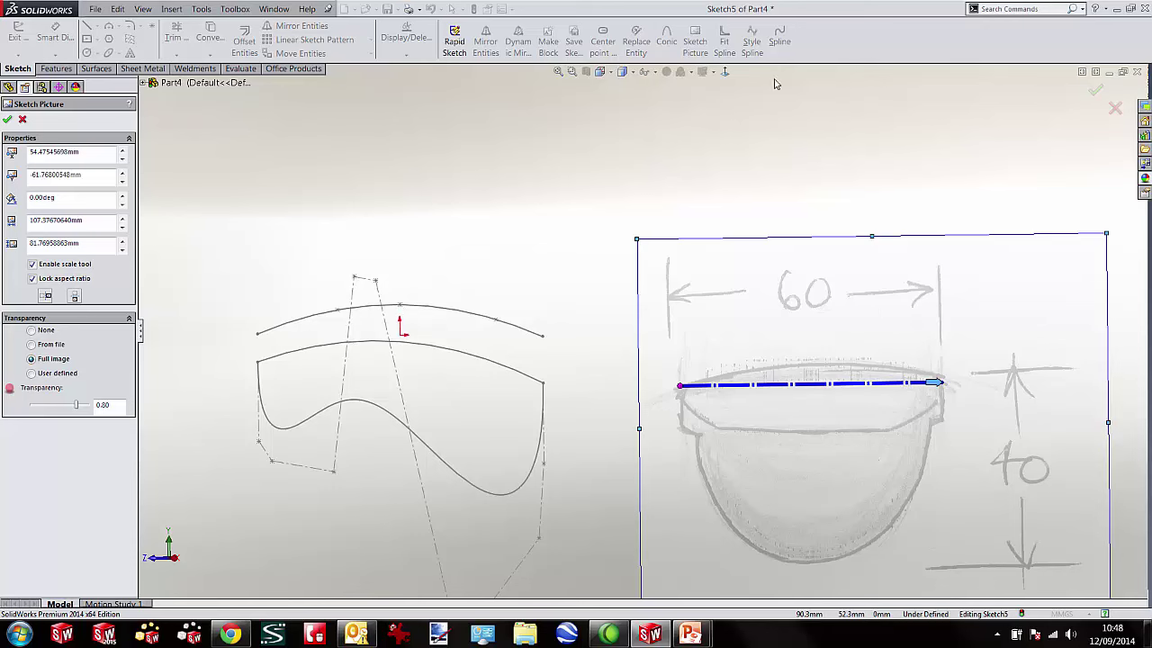
pyautogui.click(725, 72)
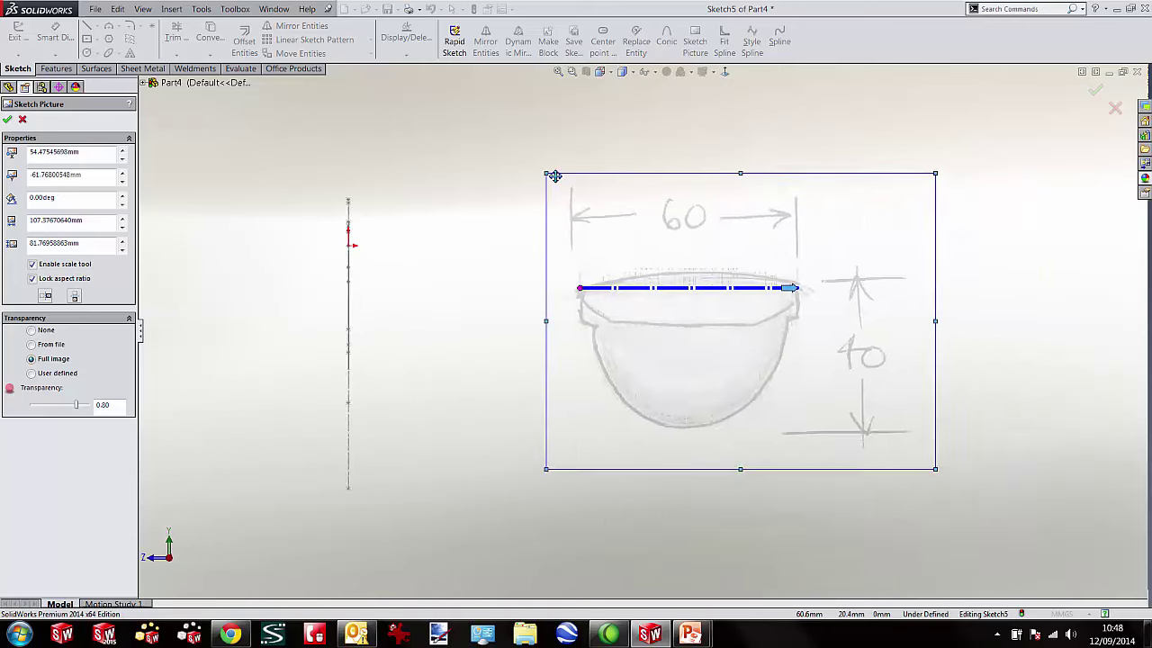
pyautogui.moveTo(703, 289)
pyautogui.mouseDown()
pyautogui.moveTo(419, 260)
pyautogui.moveTo(340, 224)
pyautogui.moveTo(329, 188)
pyautogui.mouseUp()
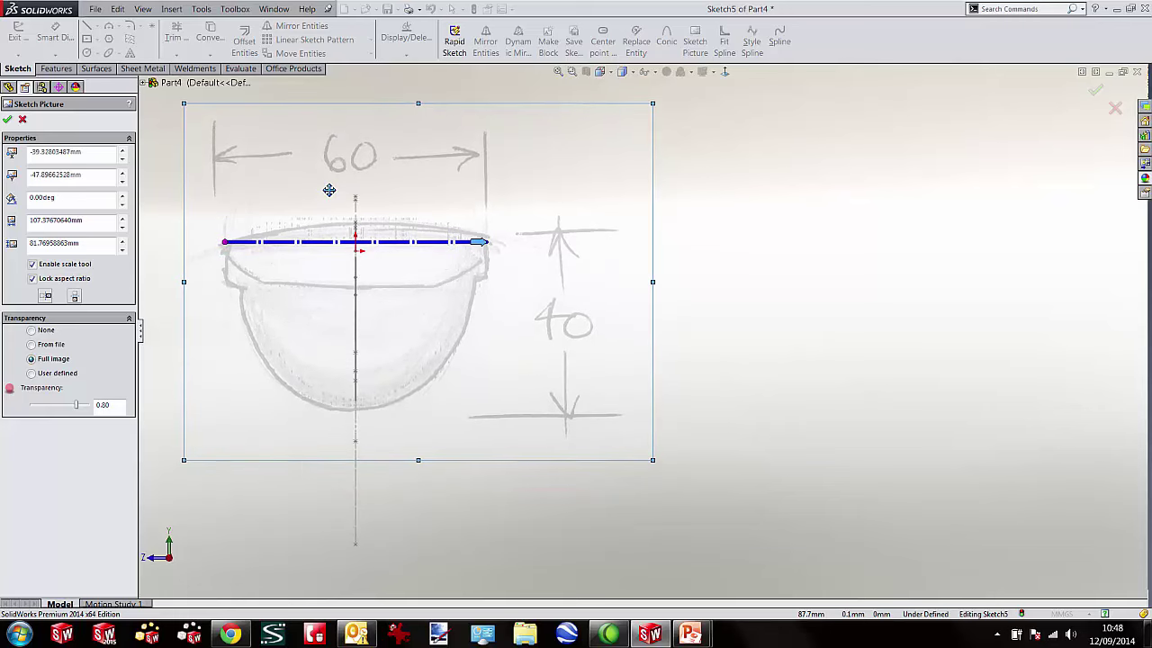
pyautogui.click(1096, 91)
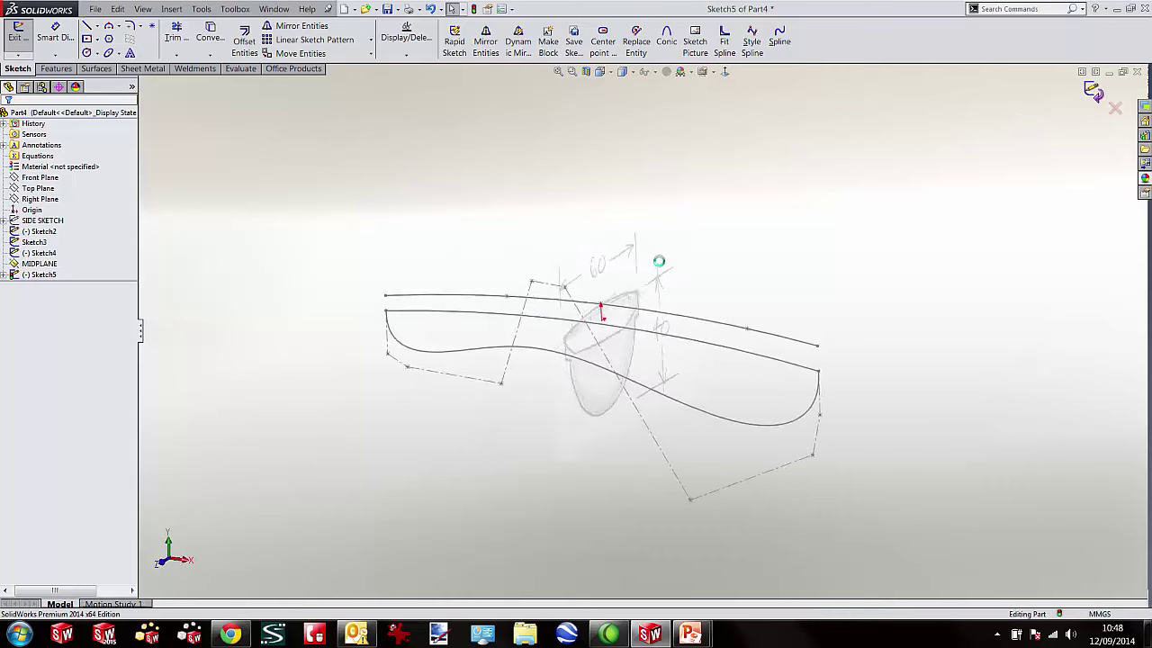
# Rename the sketch containing the end picture as END SKETCH.
pyautogui.click(34, 275)
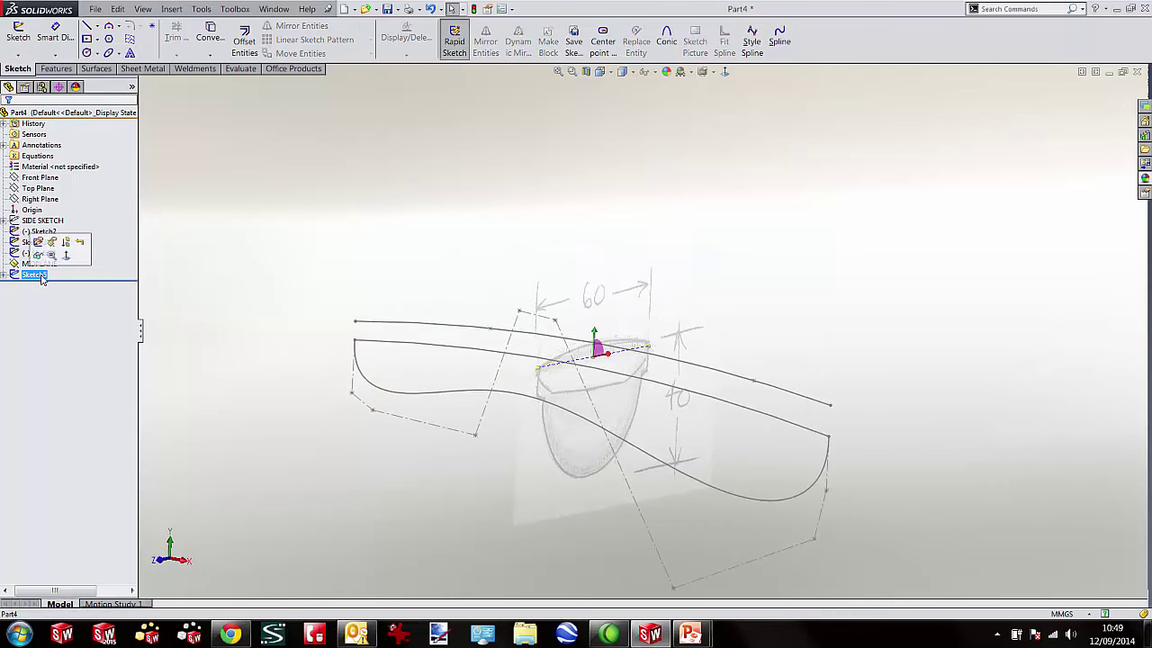
pyautogui.click(34, 275)
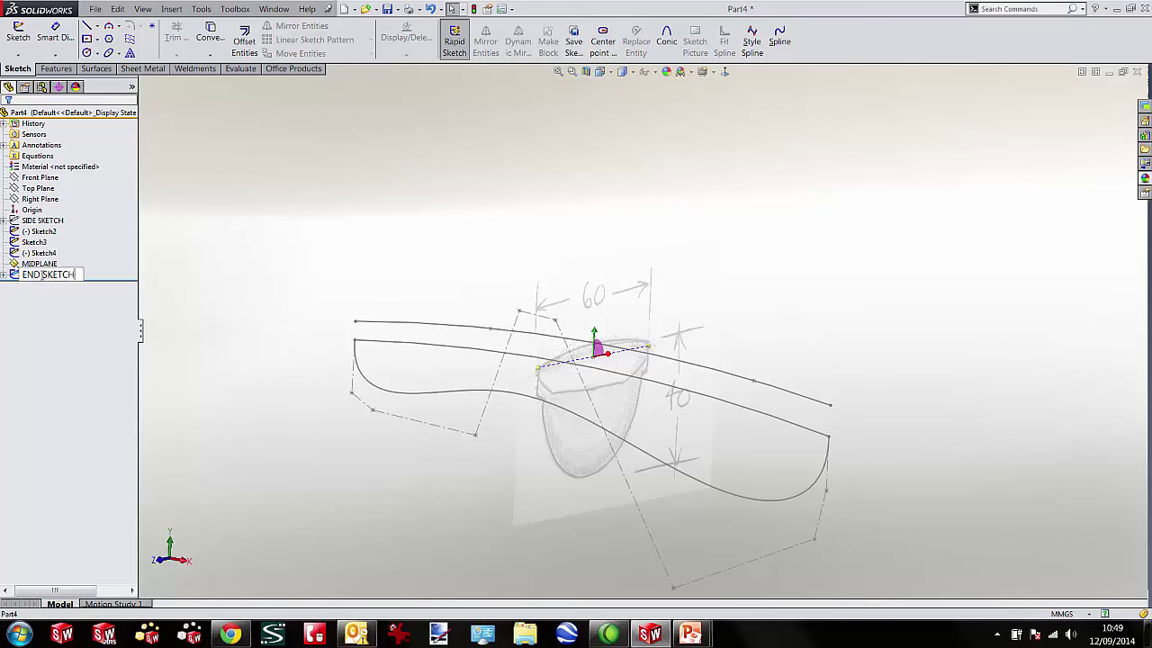
pyautogui.click(277, 225)
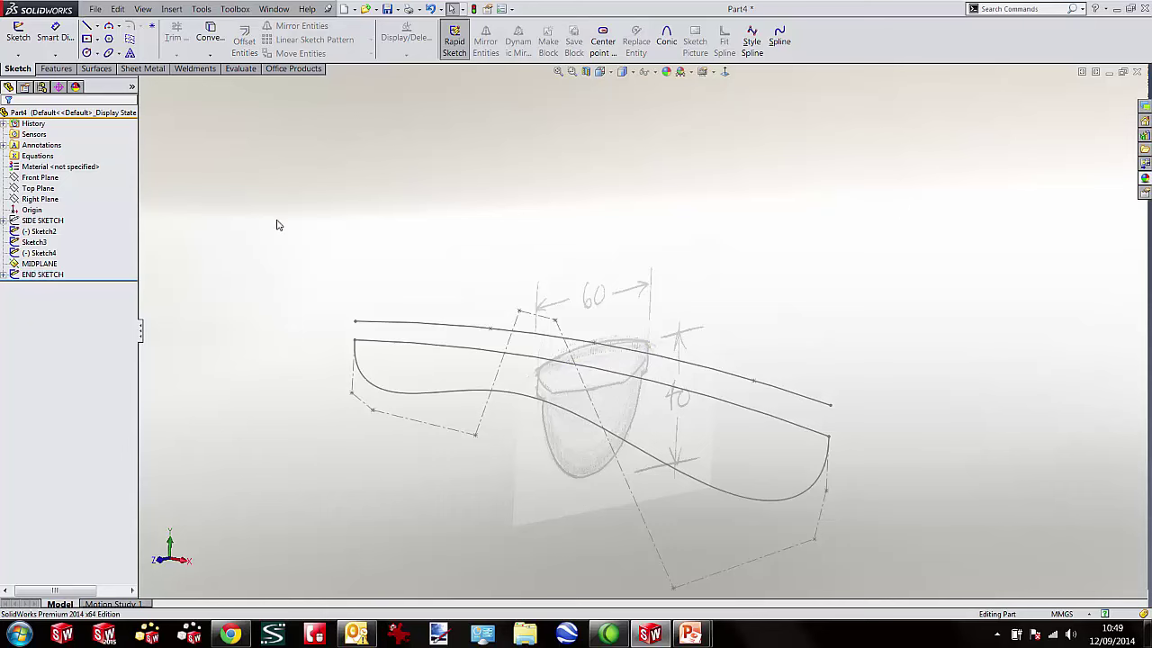
# Start a new sketch on MIDPLANE and draw a three-point arc between the upper corners of the drawn end view.
pyautogui.click(43, 264)
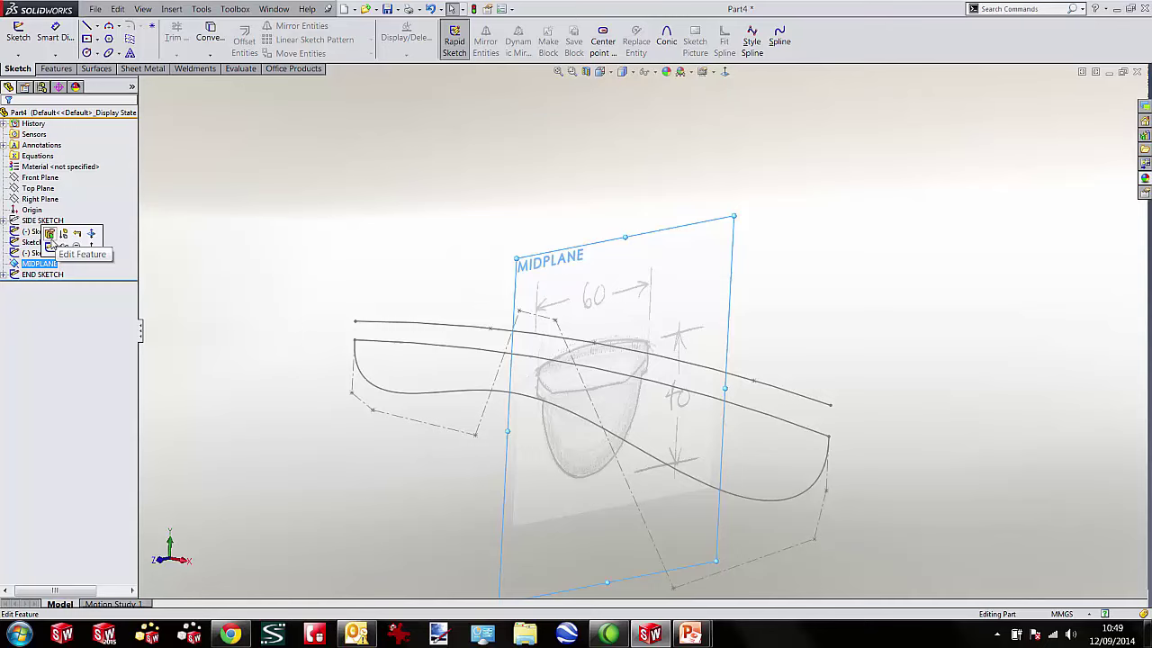
pyautogui.click(72, 235)
pyautogui.scroll(-3, 587, 242)
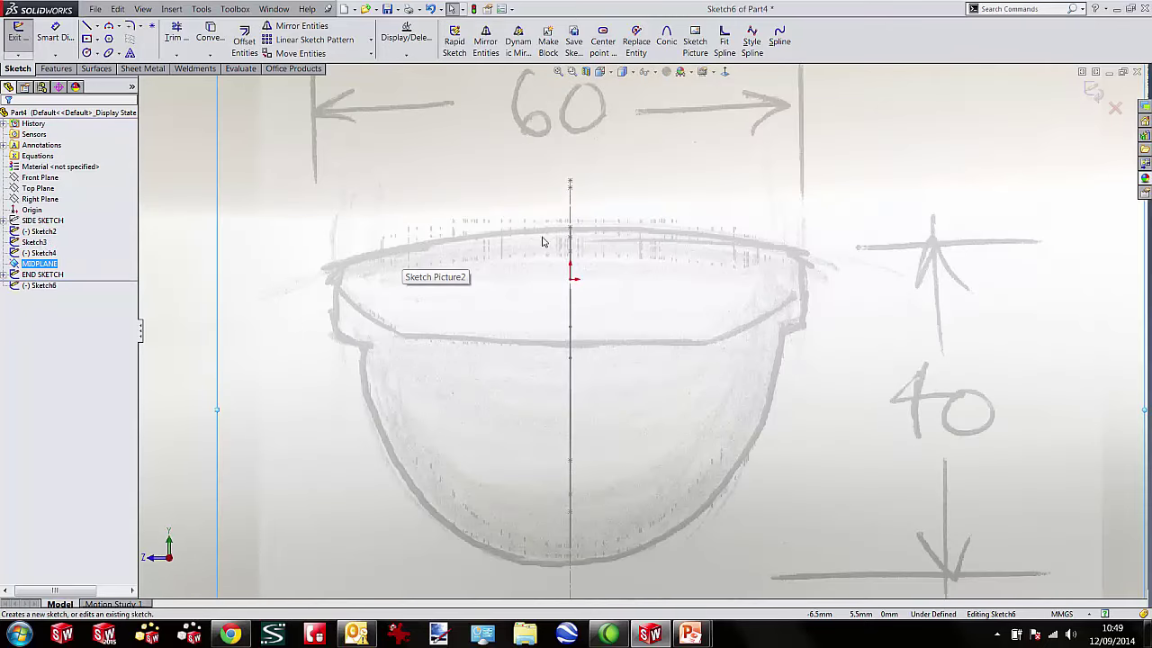
pyautogui.scroll(1, 655, 267)
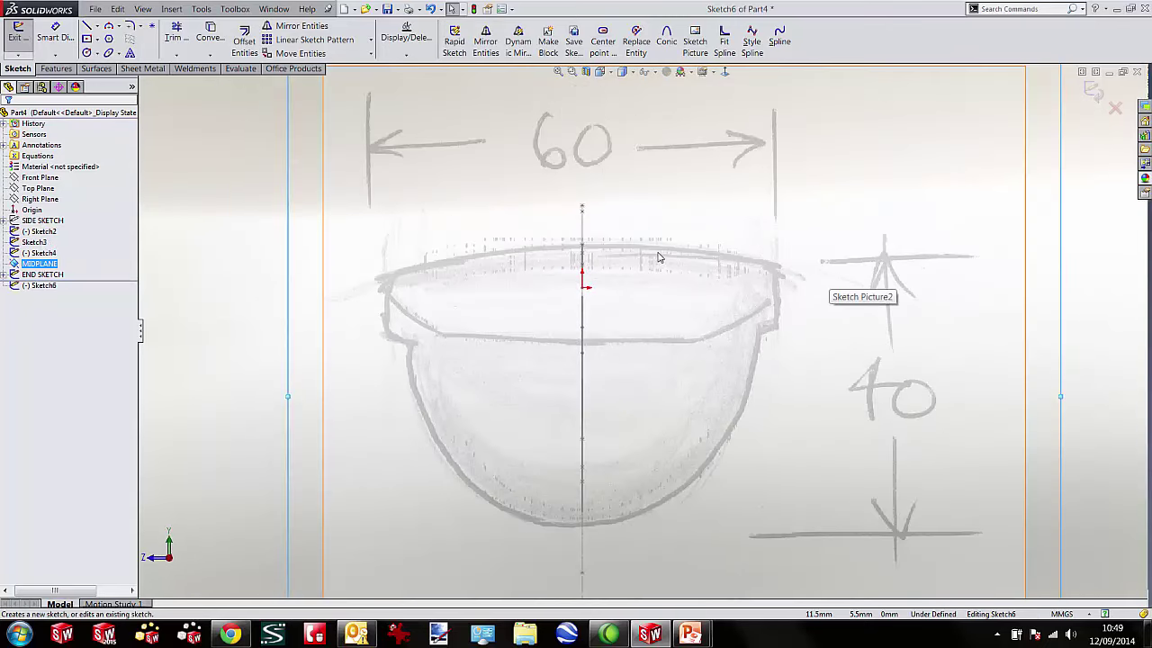
pyautogui.press('s')
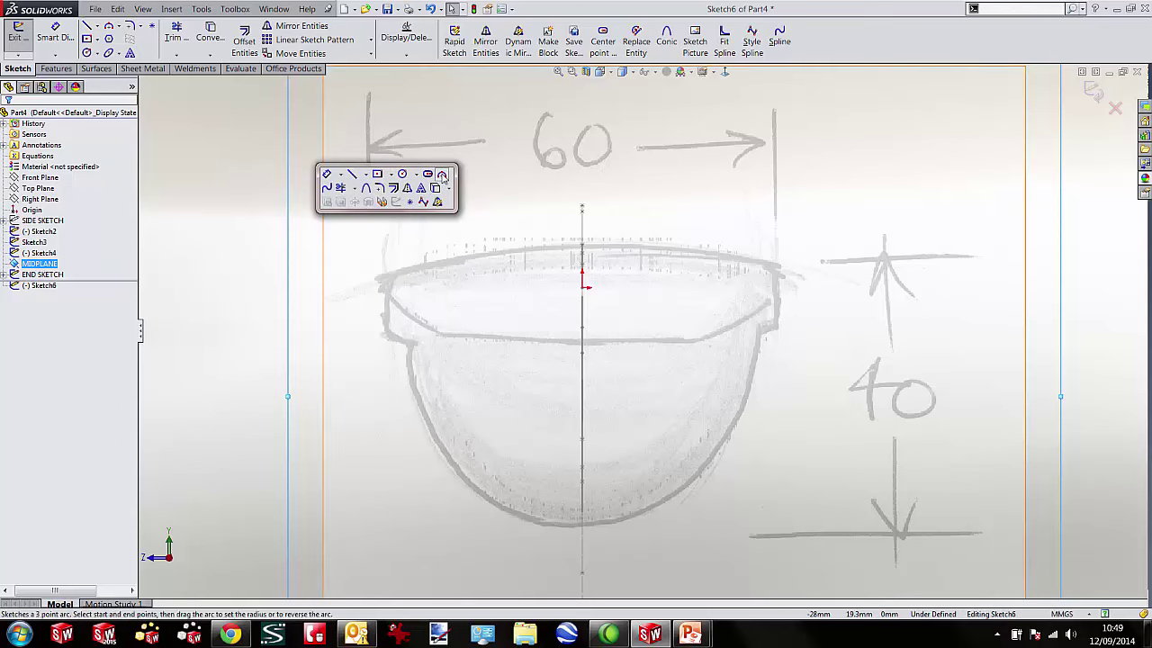
pyautogui.click(442, 177)
pyautogui.click(385, 277)
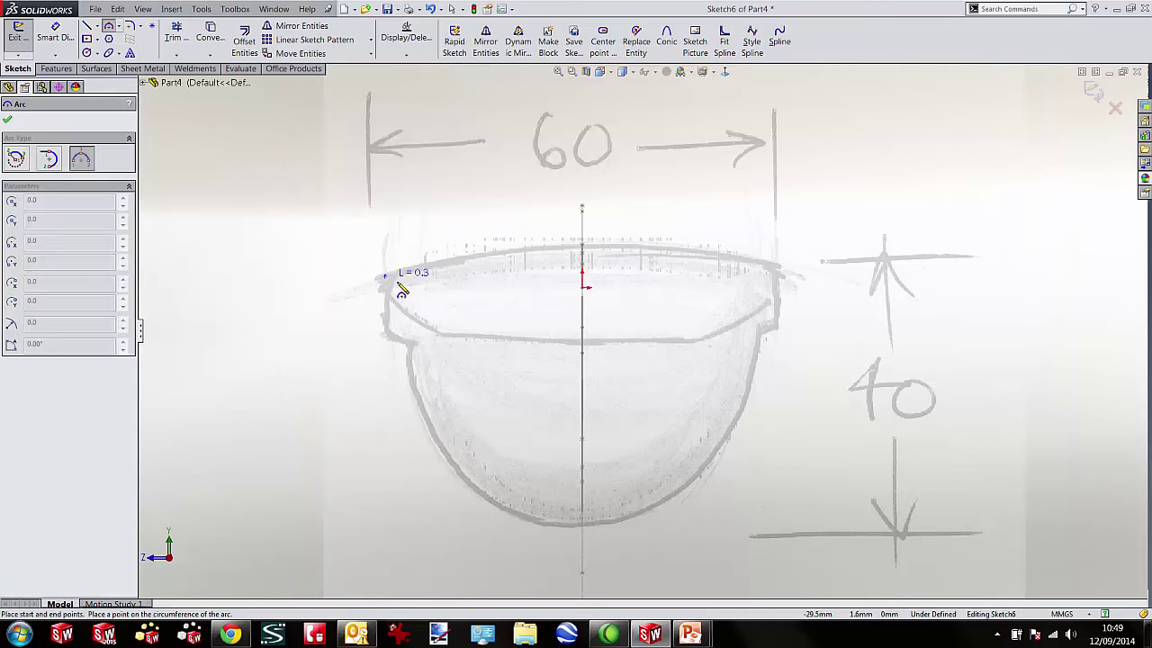
pyautogui.click(779, 268)
pyautogui.click(700, 232)
pyautogui.press('Escape')
# Add a Midpoint relation between the arc and the middle point of the upper side-profile curve.
pyautogui.moveTo(610, 244)
pyautogui.mouseDown(button='middle')
pyautogui.moveTo(675, 300)
pyautogui.moveTo(636, 274)
pyautogui.mouseUp(button='middle')
pyautogui.click(593, 270)
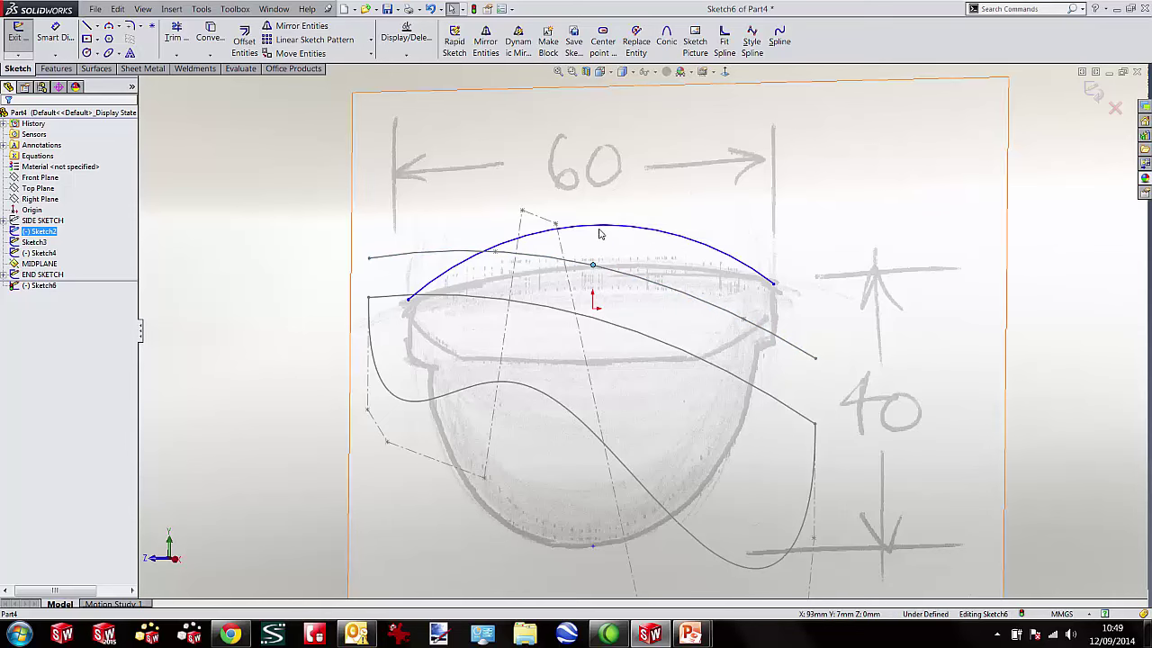
pyautogui.keyDown('ctrl'); pyautogui.click(600, 231); pyautogui.keyUp('ctrl')
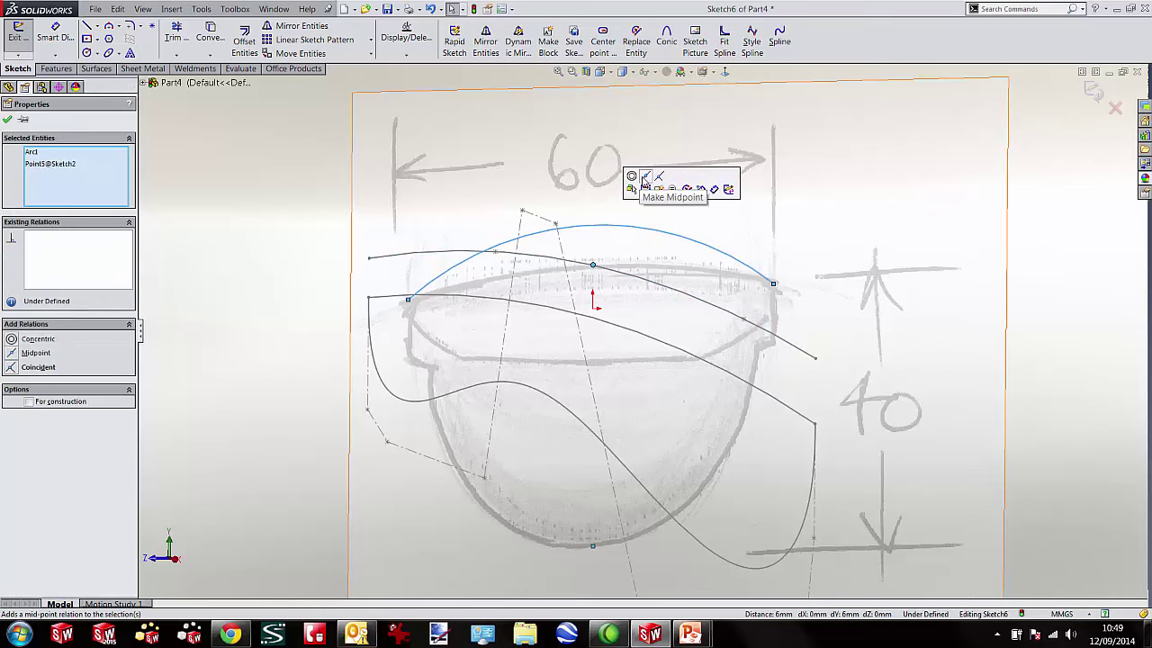
pyautogui.click(645, 180)
pyautogui.click(282, 201)
# Make the arc's two endpoints horizontal to each other and reposition one endpoint on the drawn product's upper corner.
pyautogui.click(723, 72)
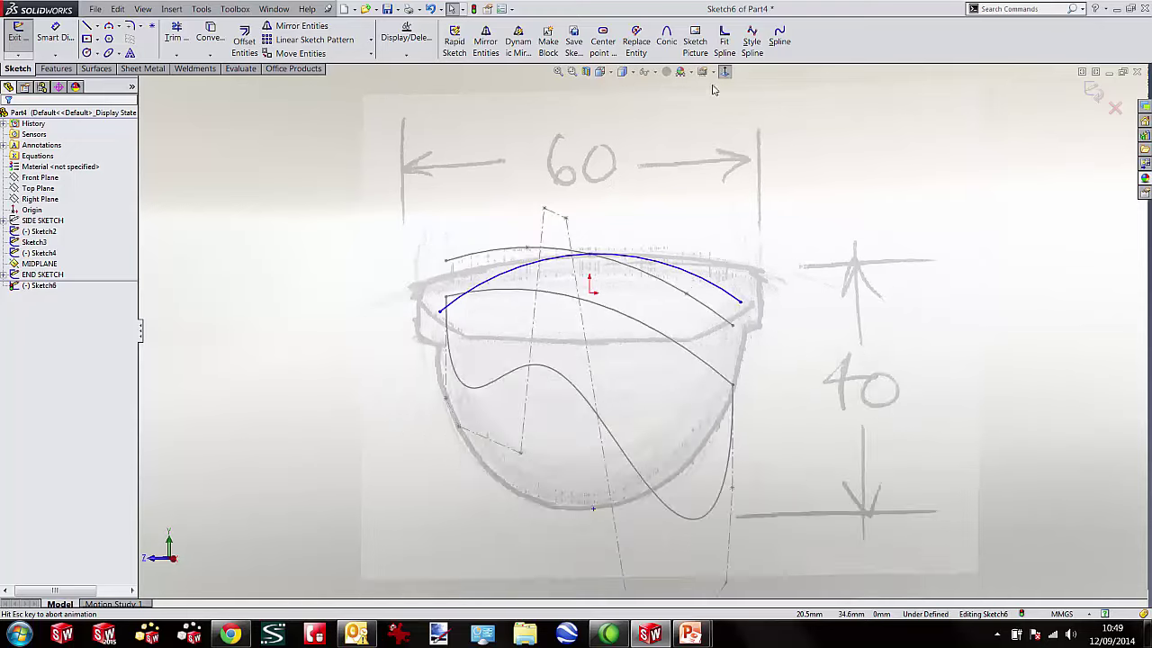
pyautogui.moveTo(378, 308)
pyautogui.mouseDown()
pyautogui.moveTo(359, 243)
pyautogui.moveTo(350, 267)
pyautogui.mouseUp()
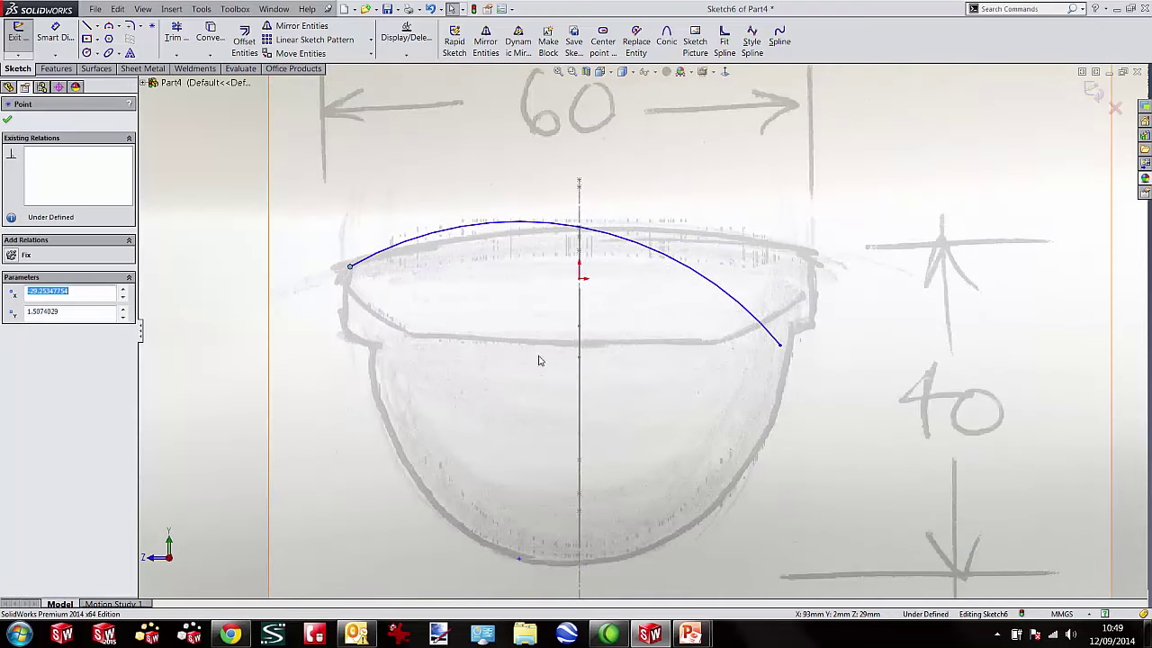
pyautogui.keyDown('ctrl'); pyautogui.click(781, 345); pyautogui.keyUp('ctrl')
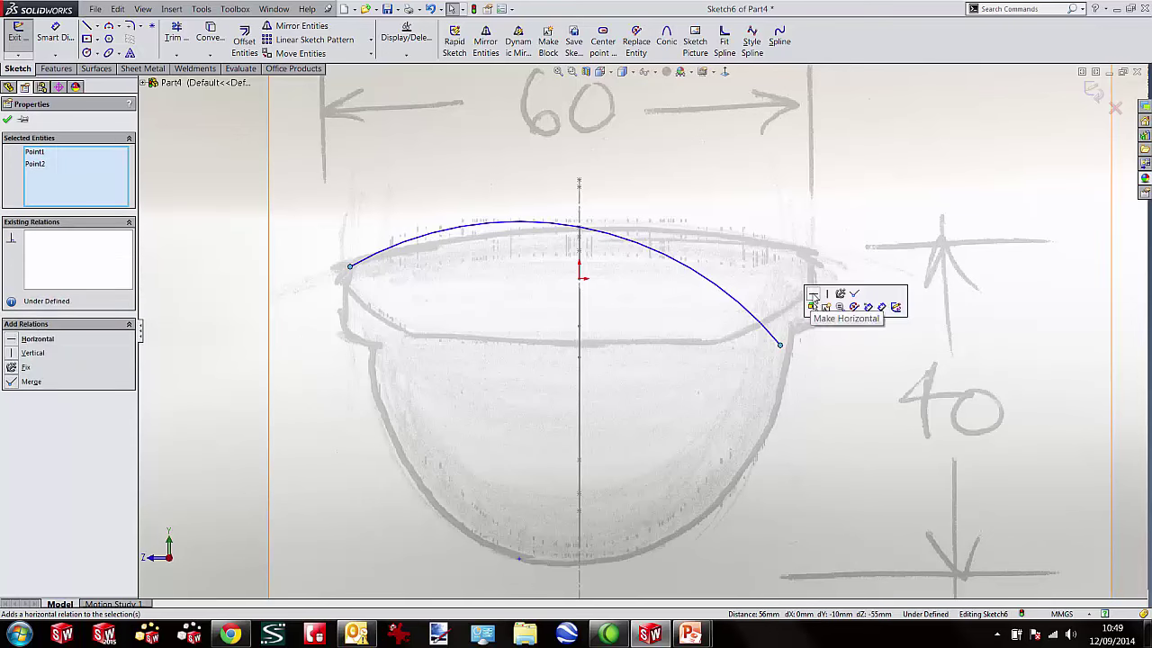
pyautogui.click(814, 296)
pyautogui.moveTo(413, 271); pyautogui.dragTo(348, 265)
pyautogui.click(203, 210)
# Dimension the distance between the arc's endpoints as 60 mm.
pyautogui.press('s')
pyautogui.click(302, 229)
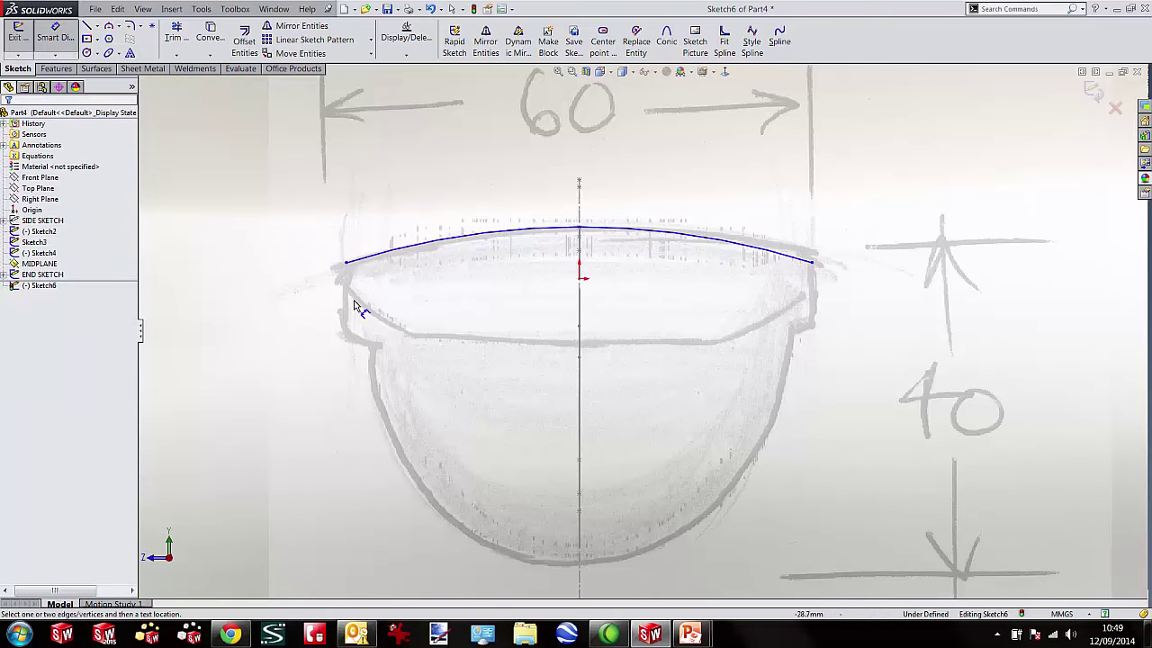
pyautogui.click(347, 265)
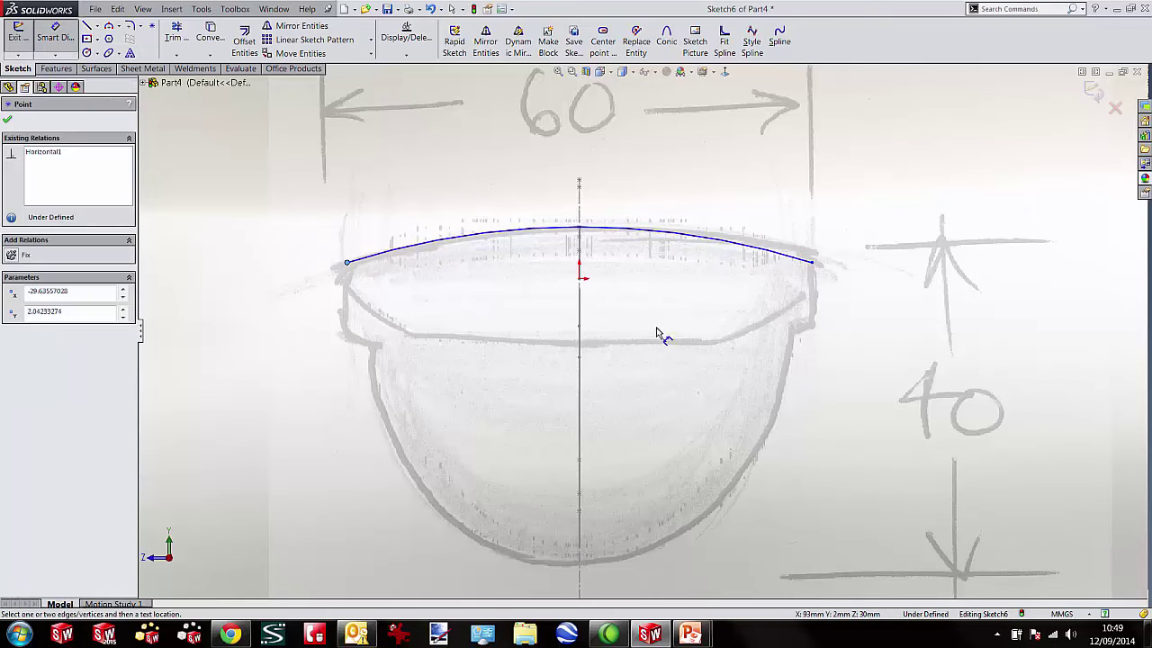
pyautogui.click(812, 268)
pyautogui.scroll(2, 657, 225)
pyautogui.click(597, 129)
pyautogui.write('60')
pyautogui.press('Return')
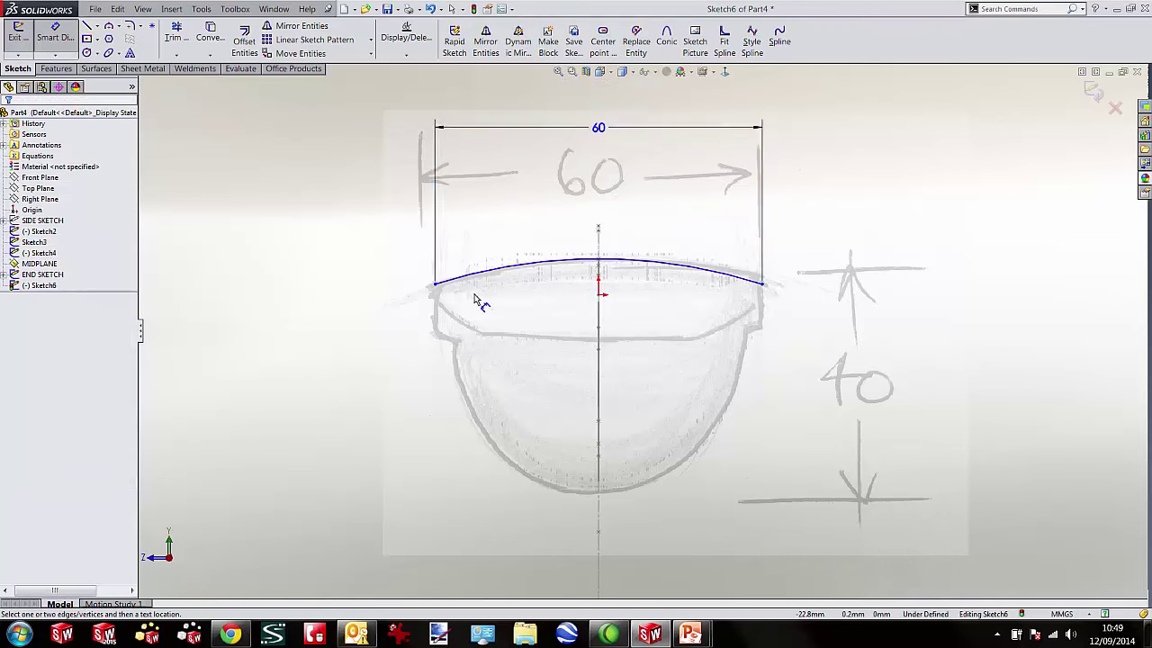
# Dimension the arc's radius as 100 mm.
pyautogui.scroll(-2, 468, 303)
pyautogui.click(776, 258)
pyautogui.click(831, 191)
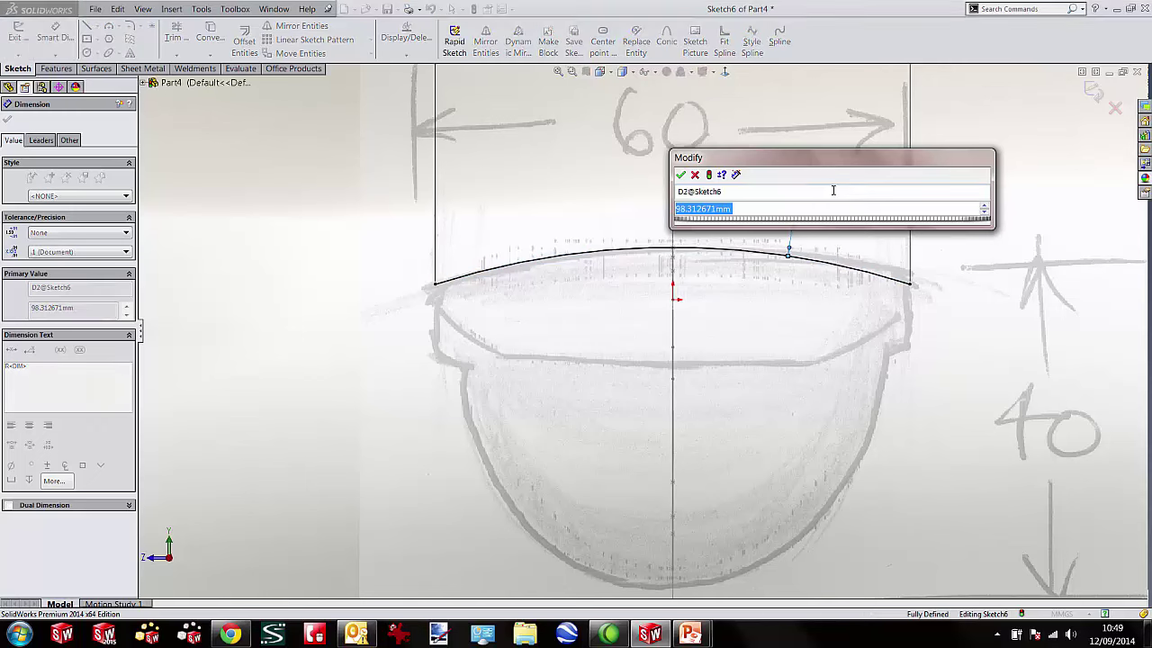
pyautogui.write('100')
pyautogui.press('Return')
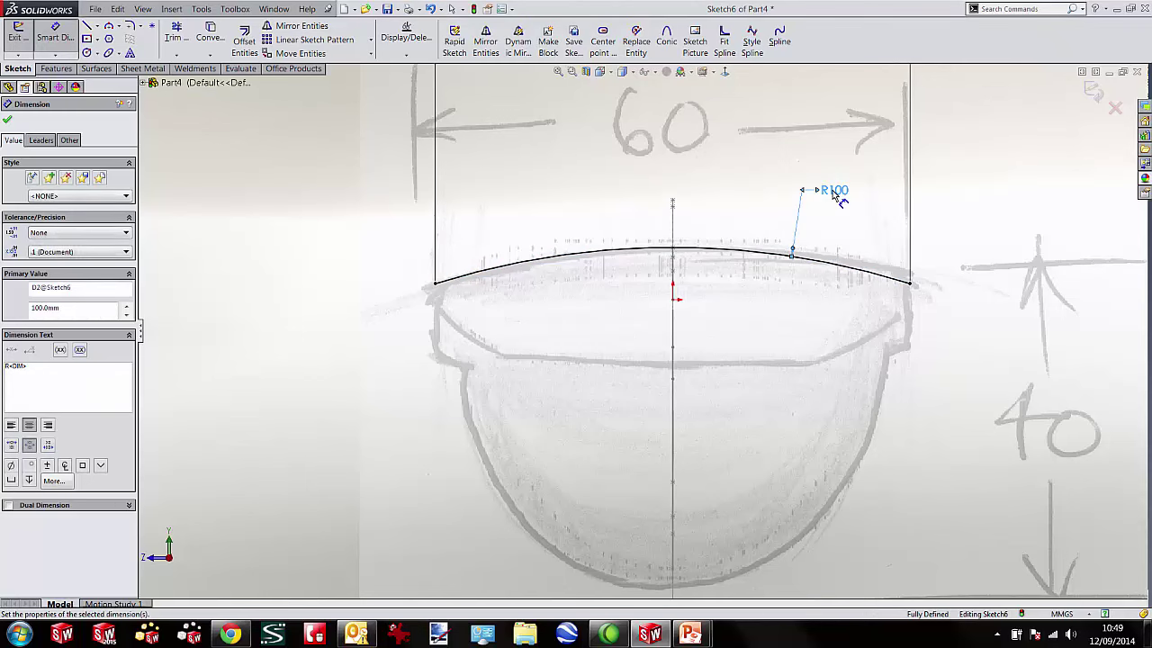
pyautogui.press('Escape')
pyautogui.scroll(2, 579, 319)
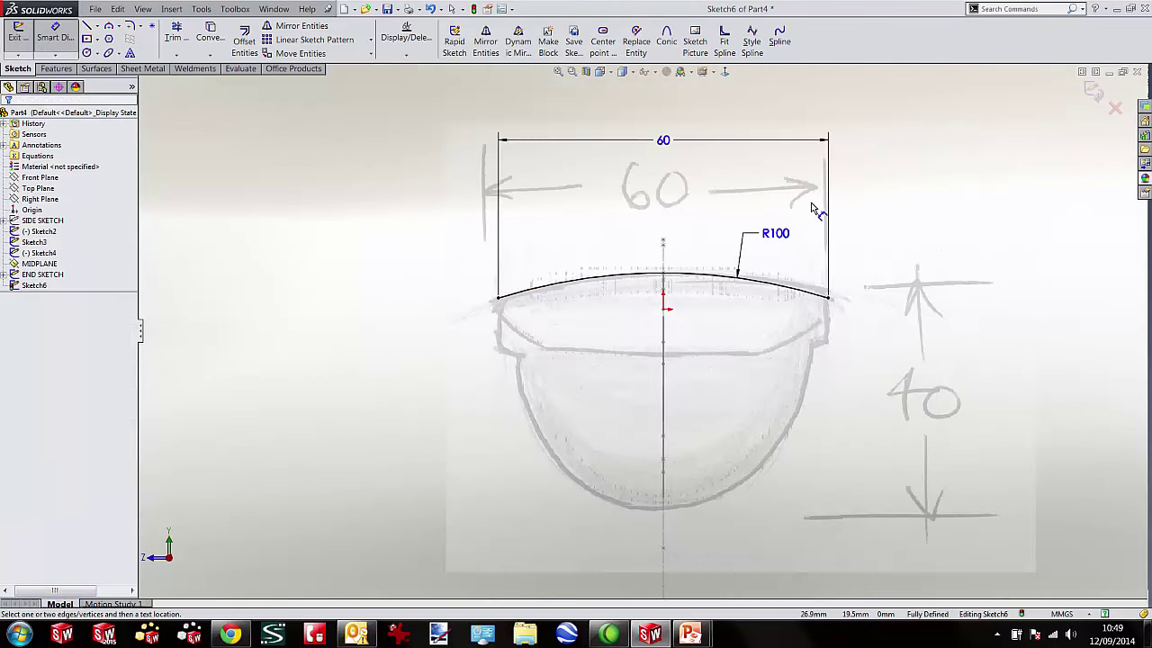
# Exit the arc sketch and hide END SKETCH.
pyautogui.click(1092, 91)
pyautogui.click(874, 208)
pyautogui.moveTo(709, 296); pyautogui.dragTo(841, 322, button='middle')
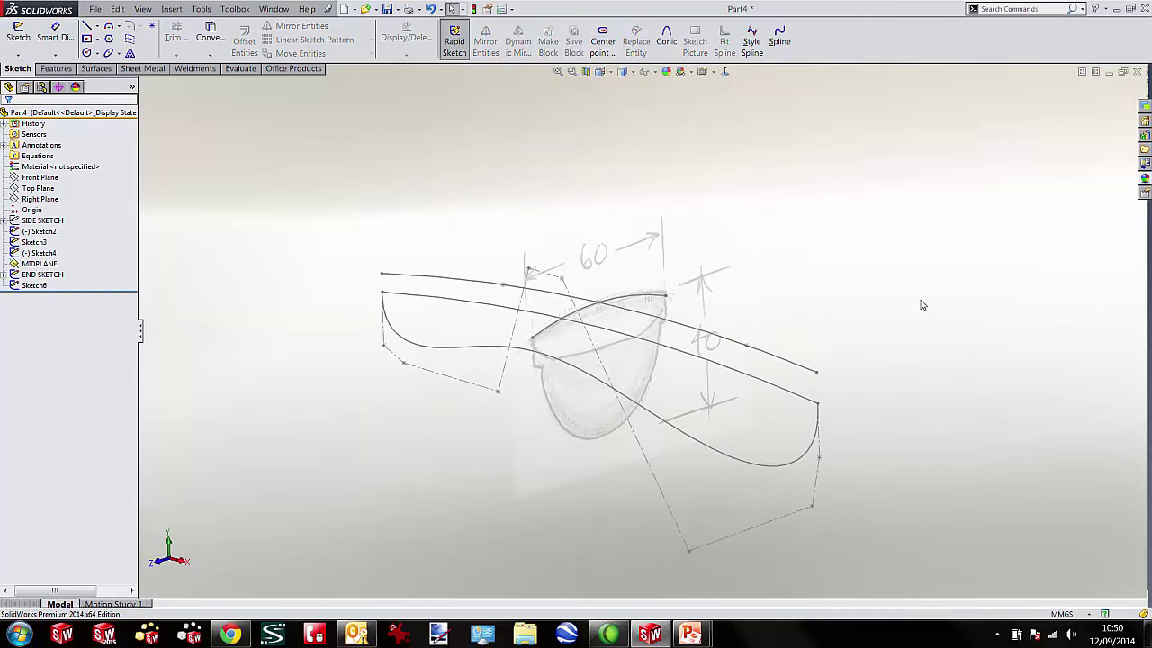
pyautogui.click(43, 256)
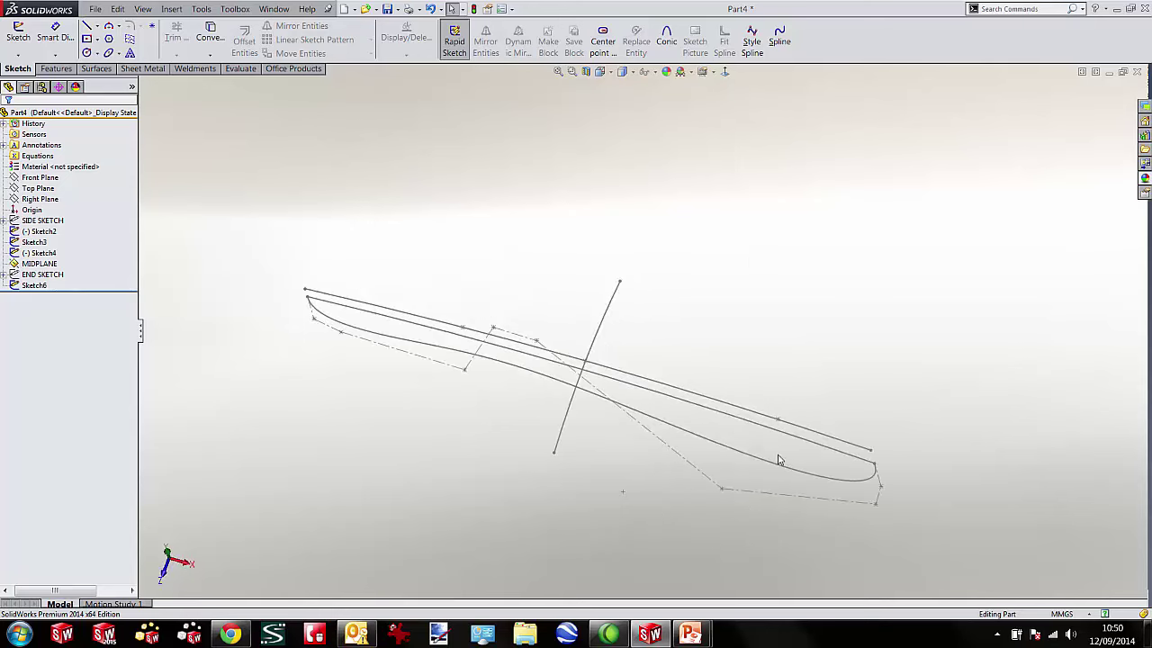
# Start a new sketch on Top Plane and insert TOP SKETCH.jpg as a sketch picture.
pyautogui.hotkey('ctrl', '1')
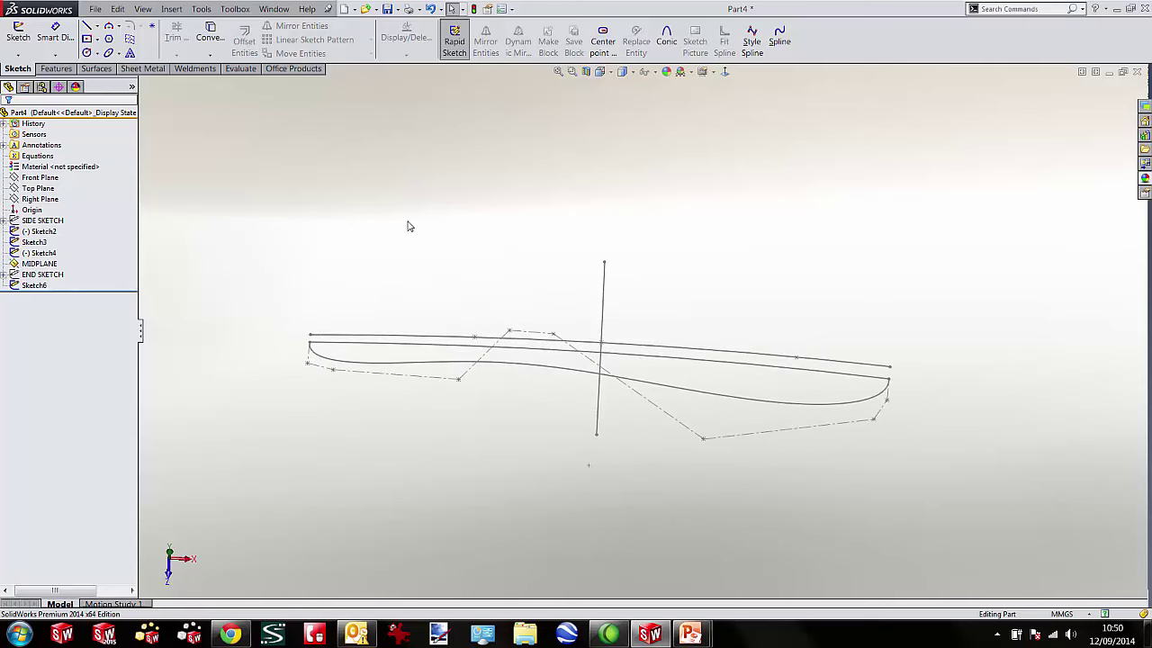
pyautogui.click(38, 188)
pyautogui.click(47, 171)
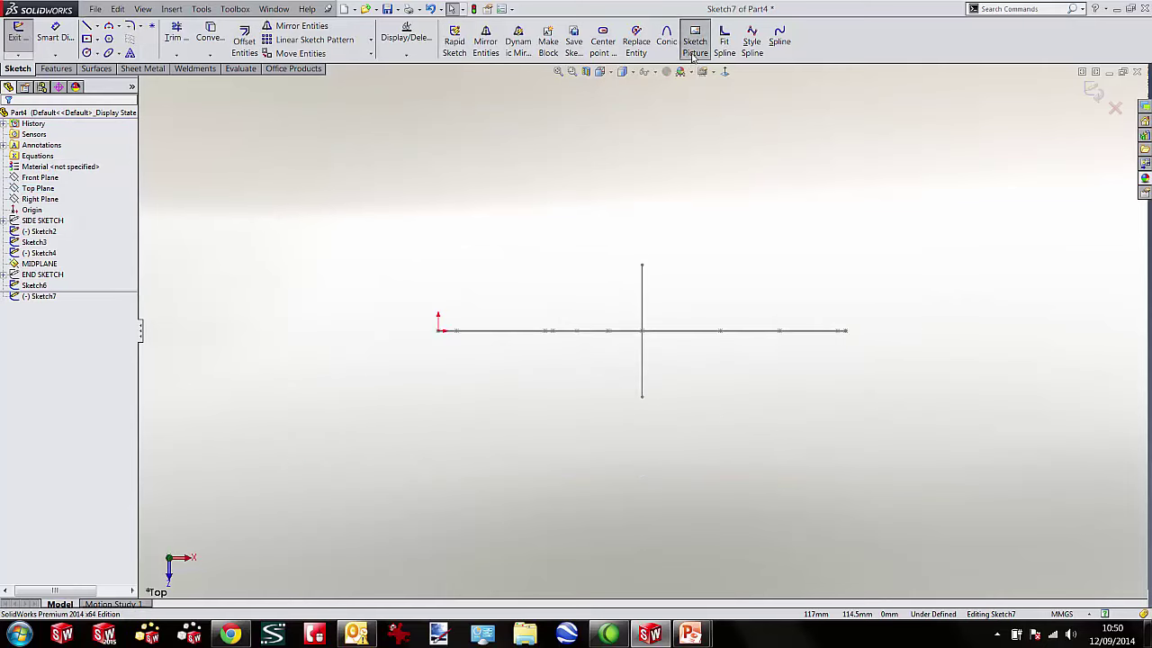
pyautogui.click(694, 41)
pyautogui.click(326, 248)
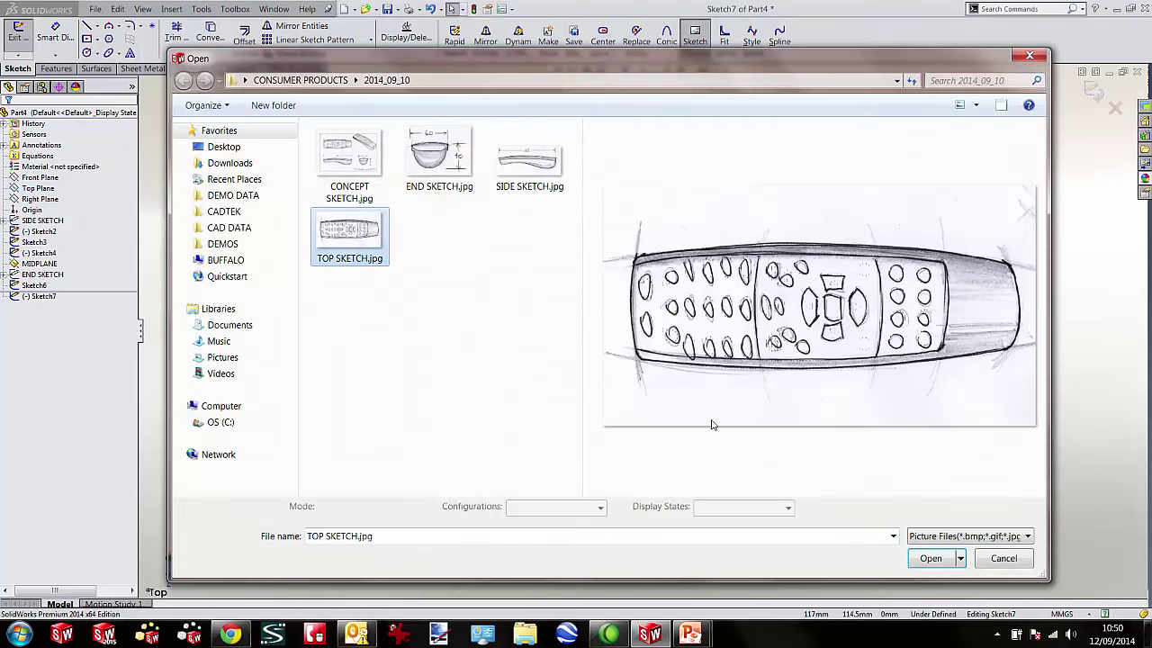
pyautogui.click(936, 558)
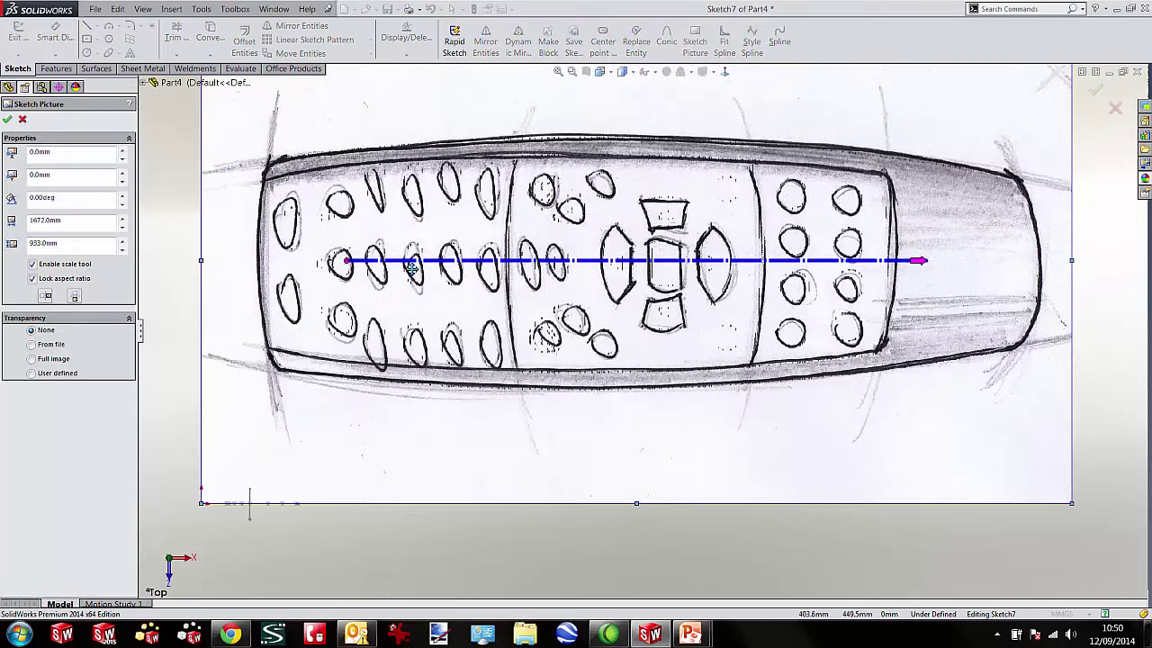
# Scale the top picture by spanning the scale line over the drawn product's overall length and setting it to 185 mm.
pyautogui.moveTo(346, 261); pyautogui.dragTo(259, 263)
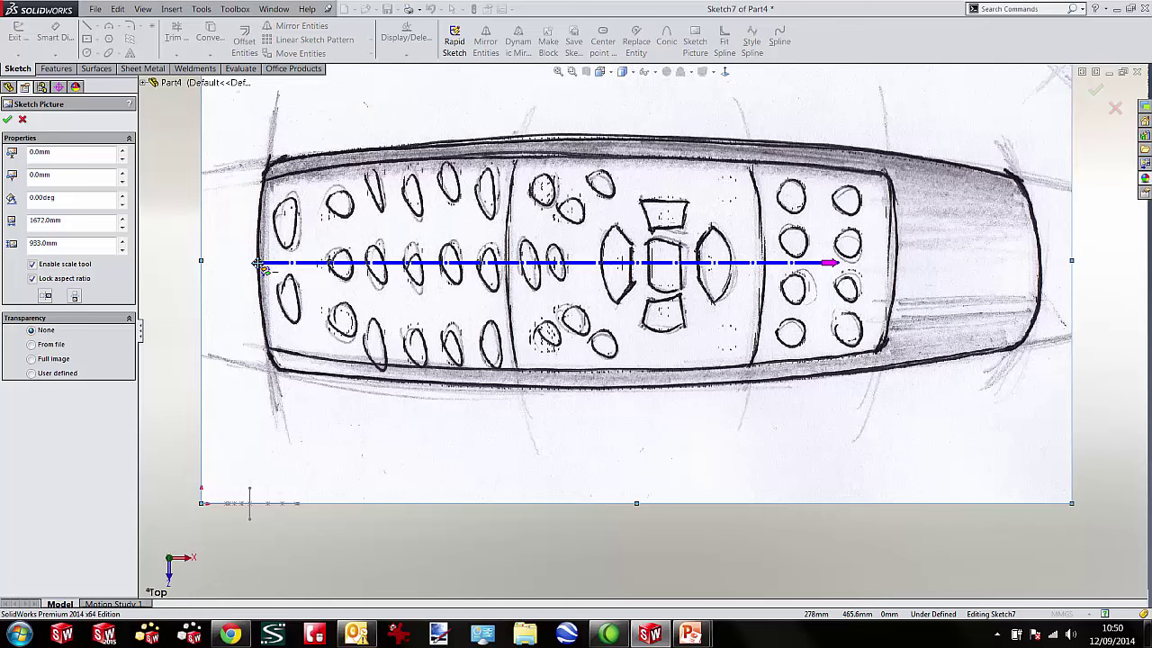
pyautogui.moveTo(835, 264); pyautogui.dragTo(1044, 266)
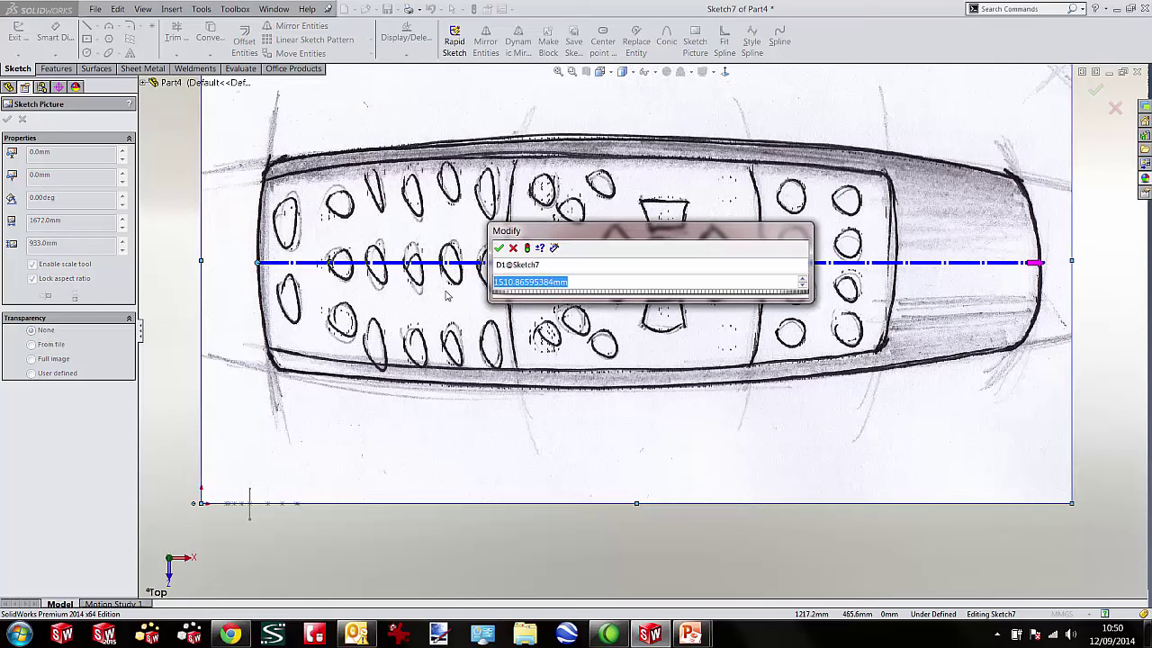
pyautogui.write('185')
pyautogui.press('Return')
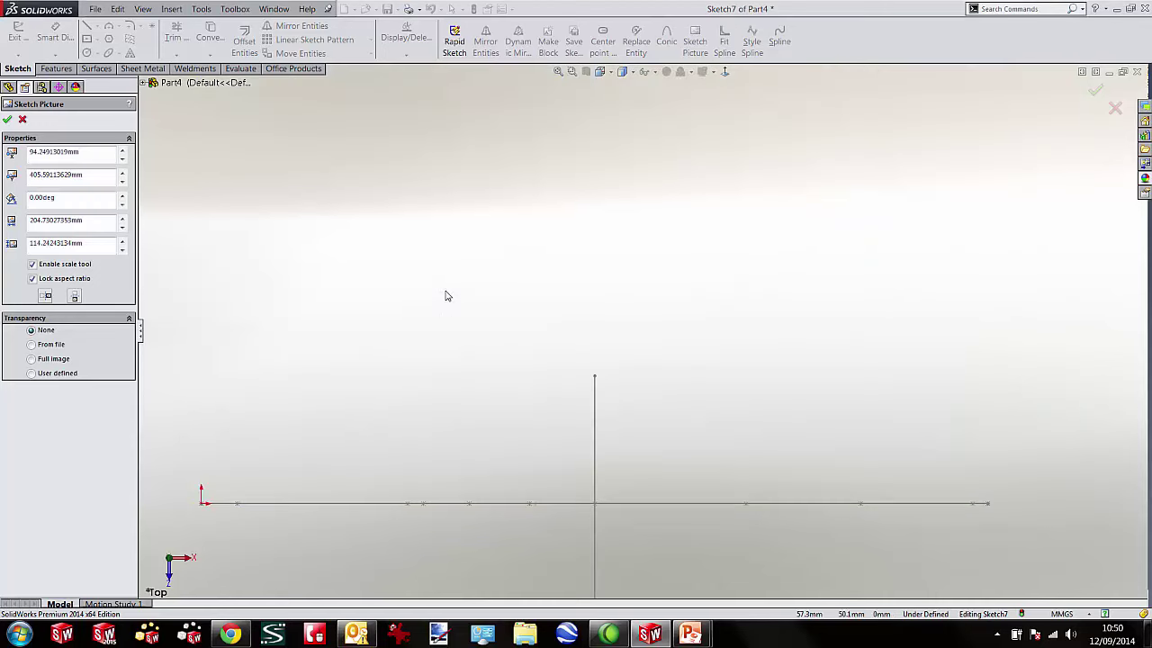
# Move the scaled top picture to just above the edge-on side profile, roughly aligned with its ends.
pyautogui.scroll(6, 648, 297)
pyautogui.moveTo(702, 115)
pyautogui.mouseDown()
pyautogui.moveTo(669, 276)
pyautogui.moveTo(635, 297)
pyautogui.mouseUp()
pyautogui.scroll(-4, 635, 297)
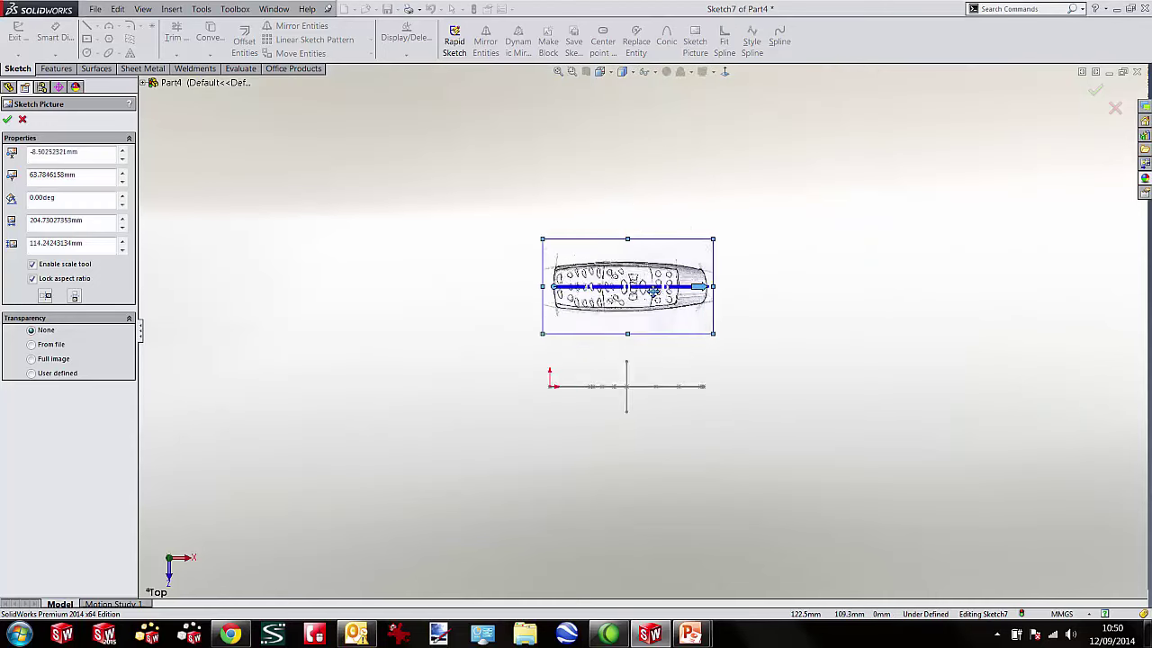
# Apply increased Full image transparency to the top picture and accept the sketch picture settings.
pyautogui.click(32, 359)
pyautogui.click(76, 406)
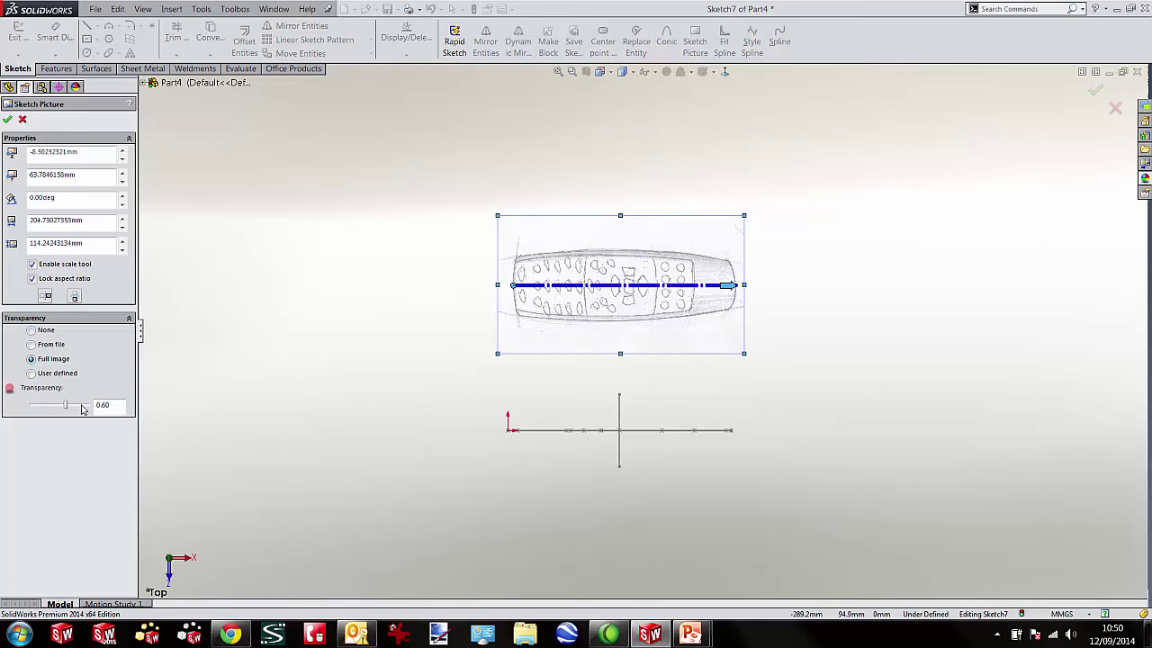
pyautogui.click(7, 121)
pyautogui.scroll(-3, 580, 360)
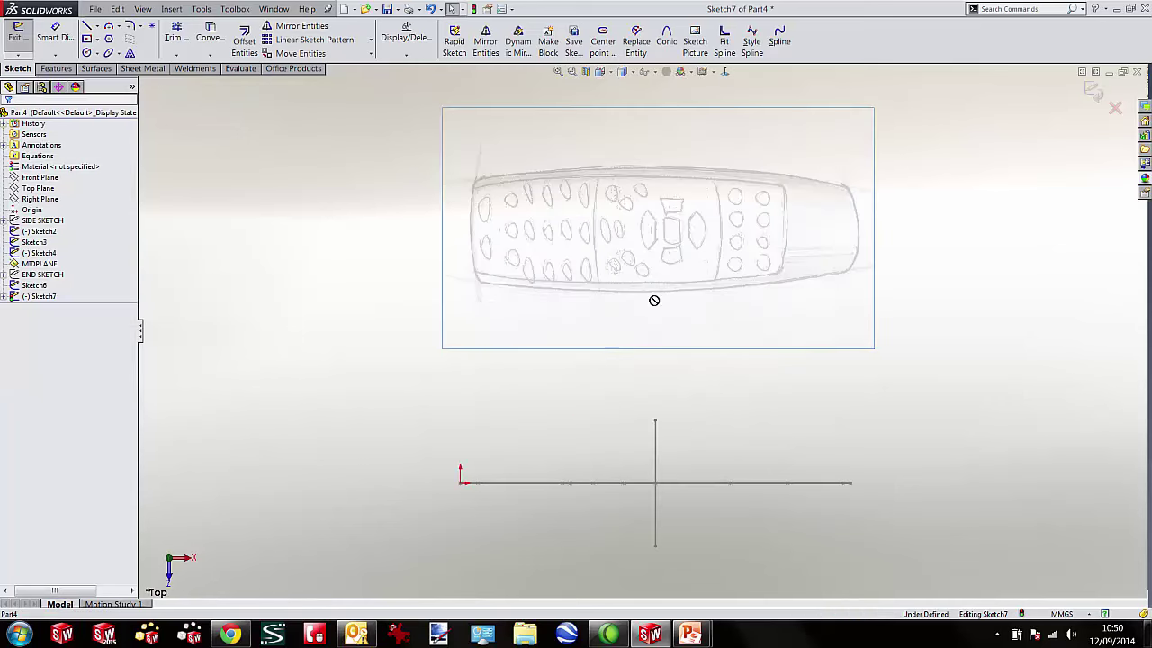
# Move the top picture so its drawn end sits on the origin and its centre follows the edge-on profile, and accept it.
pyautogui.doubleClick(607, 324)
pyautogui.moveTo(558, 325); pyautogui.dragTo(567, 540)
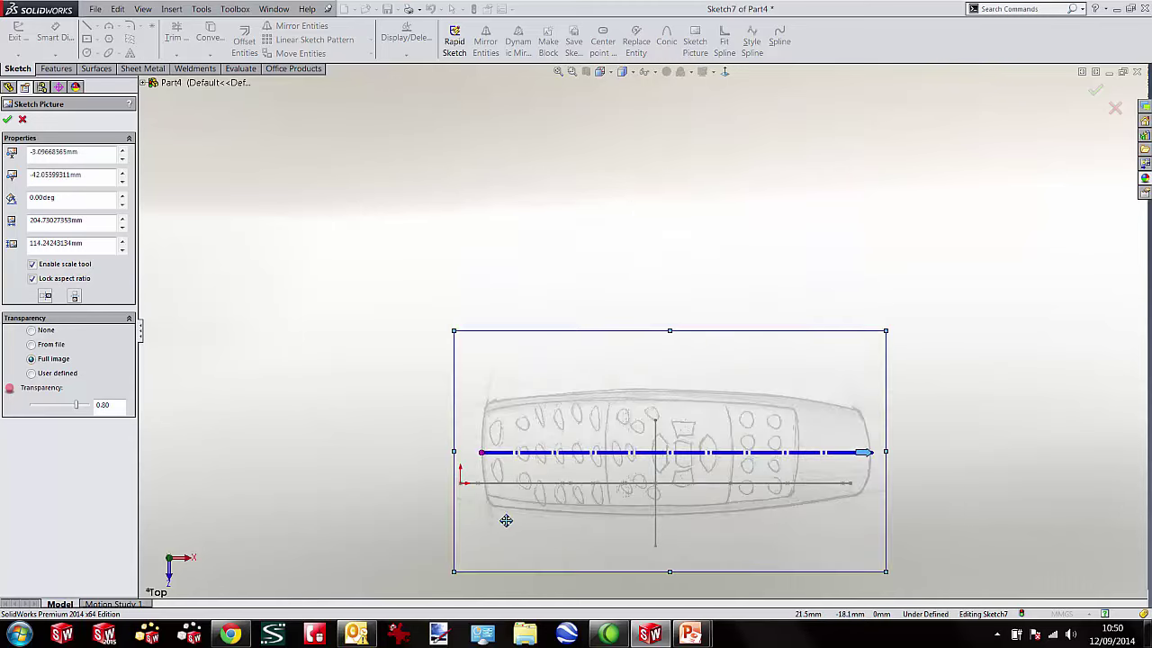
pyautogui.scroll(-4, 468, 544)
pyautogui.moveTo(574, 461); pyautogui.dragTo(576, 501)
pyautogui.scroll(-3, 491, 389)
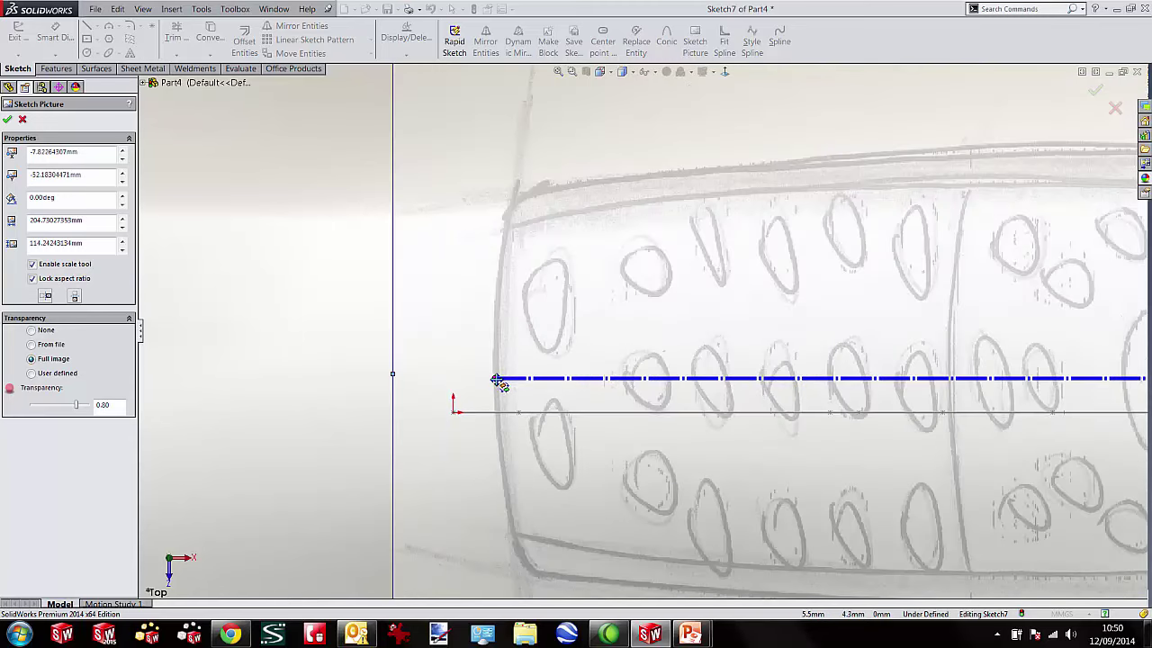
pyautogui.moveTo(608, 322); pyautogui.dragTo(567, 354)
pyautogui.scroll(8, 567, 355)
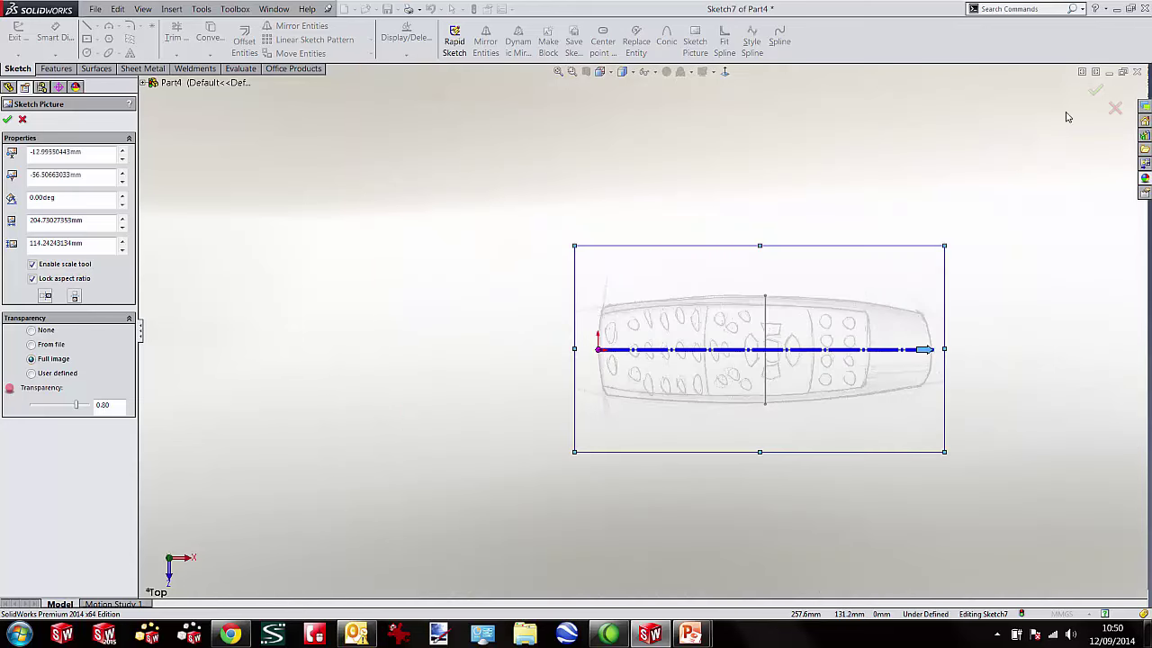
pyautogui.click(1091, 92)
# Exit the picture sketch and rename it TOP SKETCH.
pyautogui.click(1094, 91)
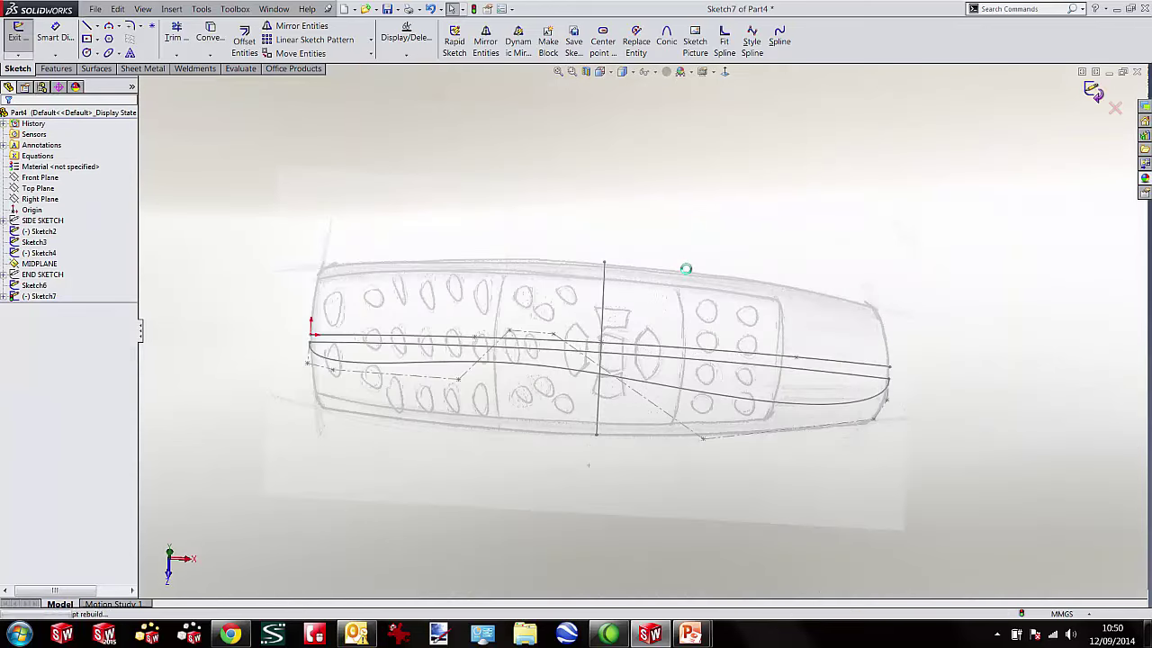
pyautogui.click(36, 298)
pyautogui.click(36, 297)
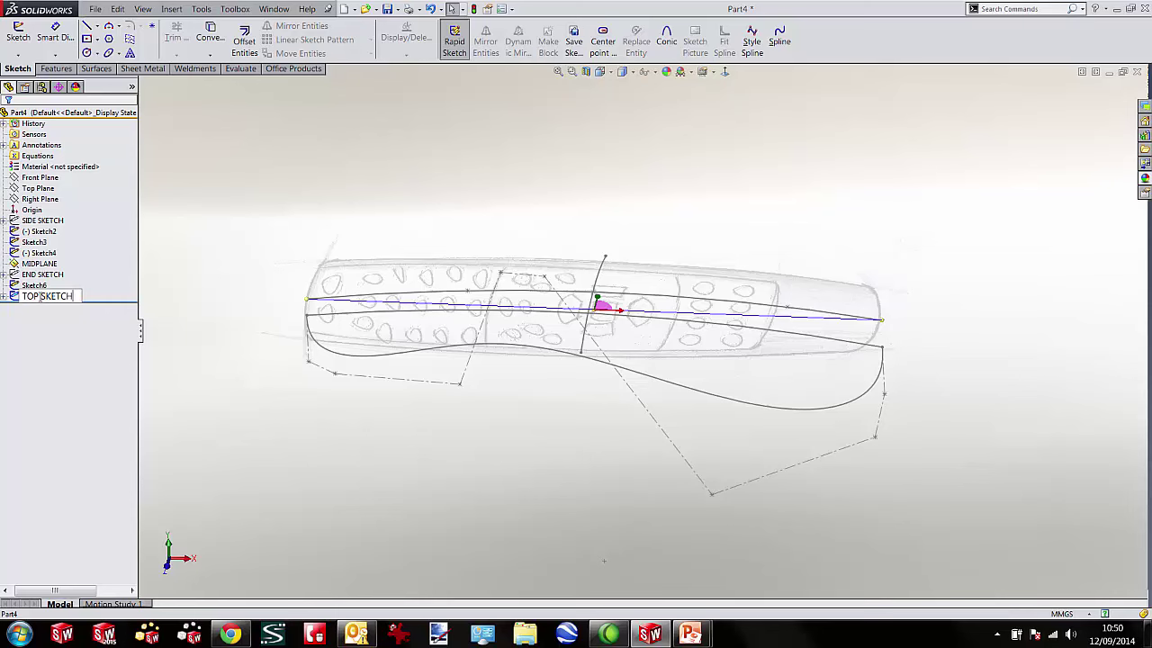
pyautogui.click(329, 215)
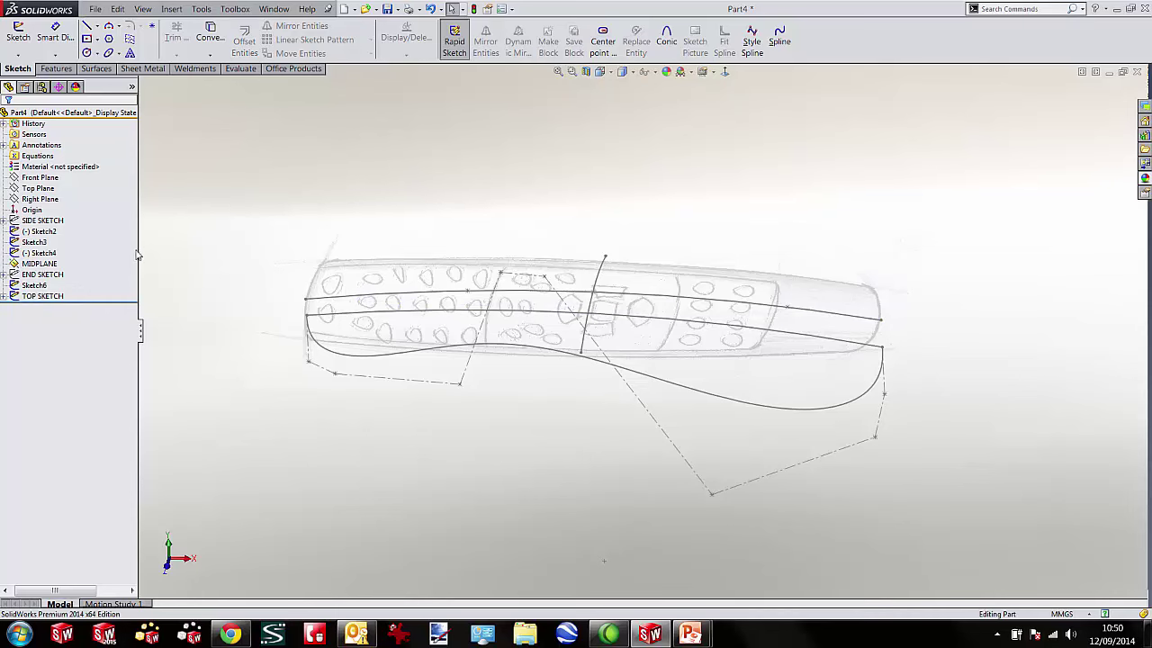
# Start a new sketch on Top Plane and draw a horizontal centerline from the origin to the far end of the edge-on profile.
pyautogui.click(49, 189)
pyautogui.click(56, 173)
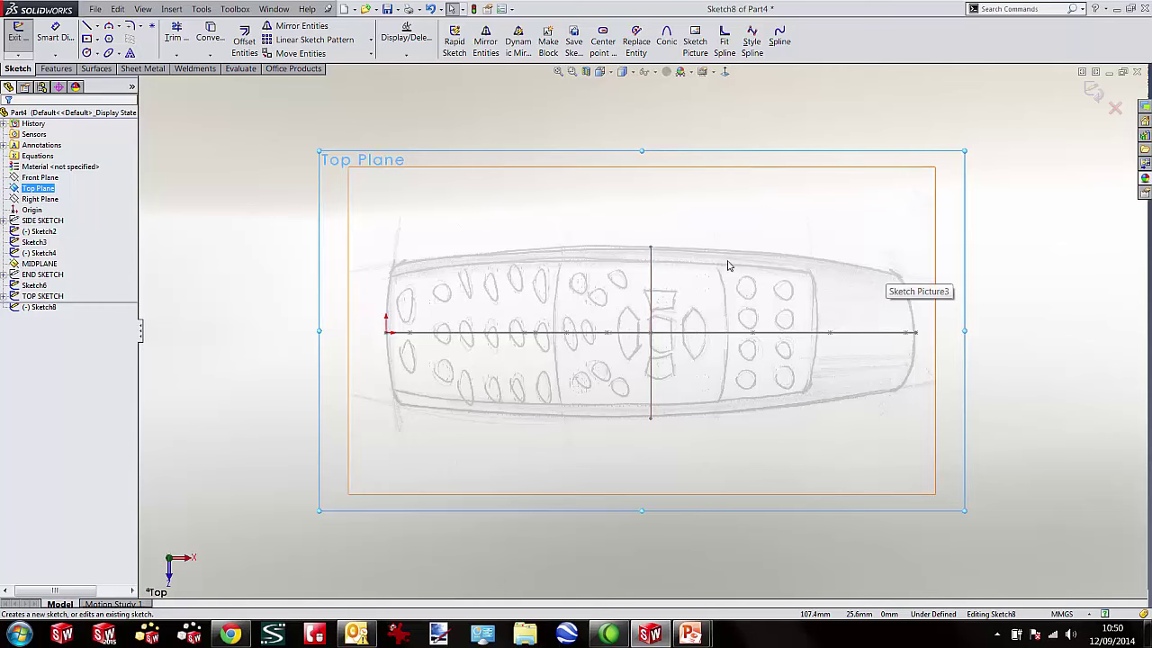
pyautogui.scroll(-2, 843, 289)
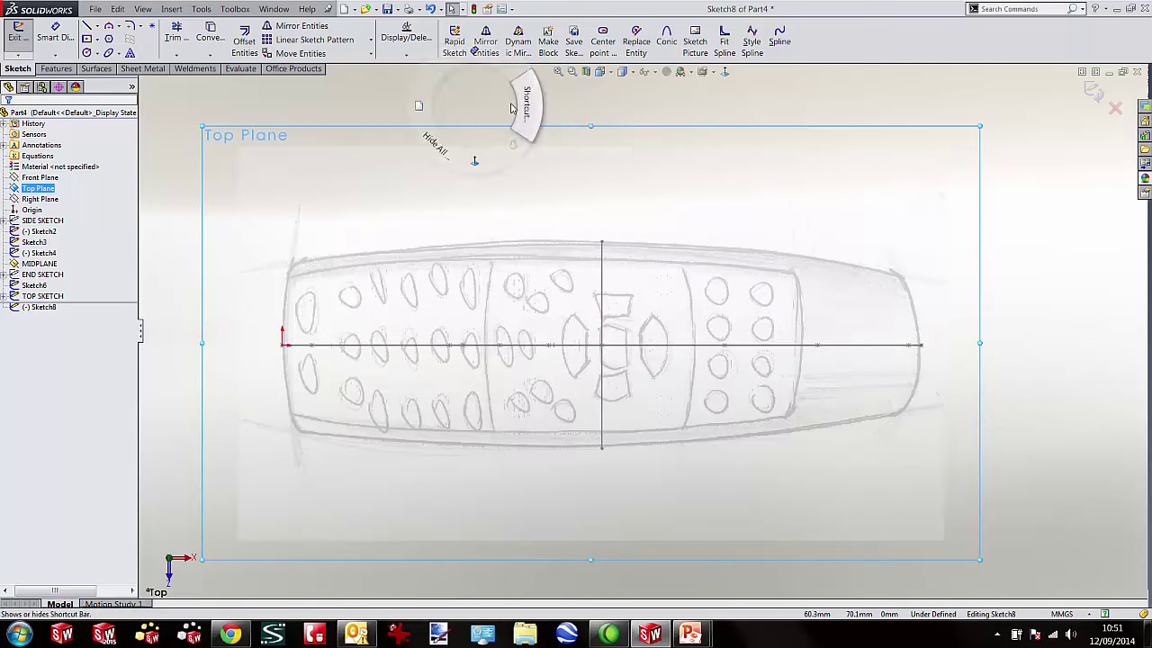
pyautogui.press('s')
pyautogui.click(618, 121)
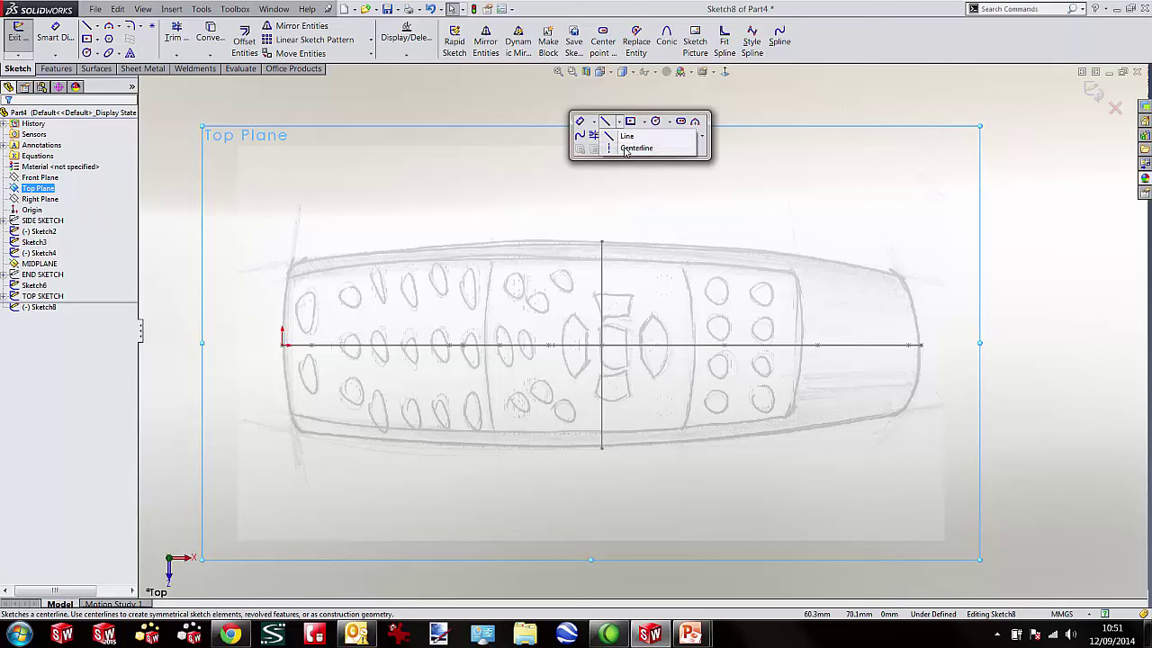
pyautogui.click(626, 149)
pyautogui.click(282, 345)
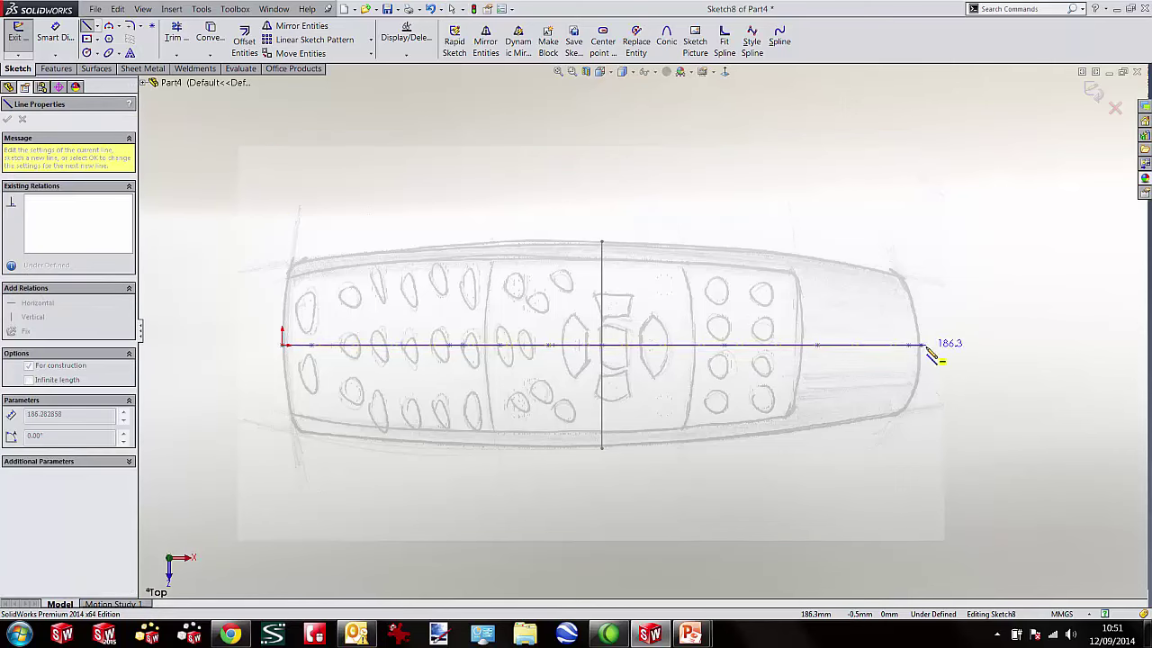
pyautogui.click(922, 345)
pyautogui.press('Escape')
# Draw a three-point arc across each product end, with about 37 mm radius at the origin end and 24 mm at the far end.
pyautogui.scroll(4, 641, 330)
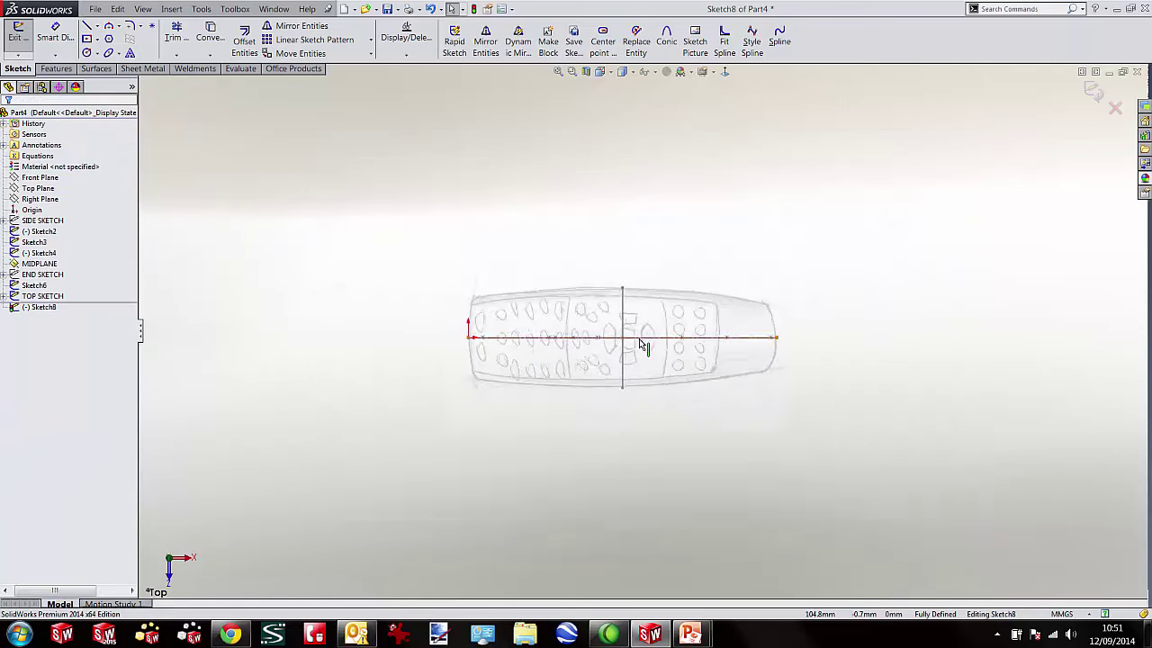
pyautogui.scroll(-3, 630, 315)
pyautogui.press('s')
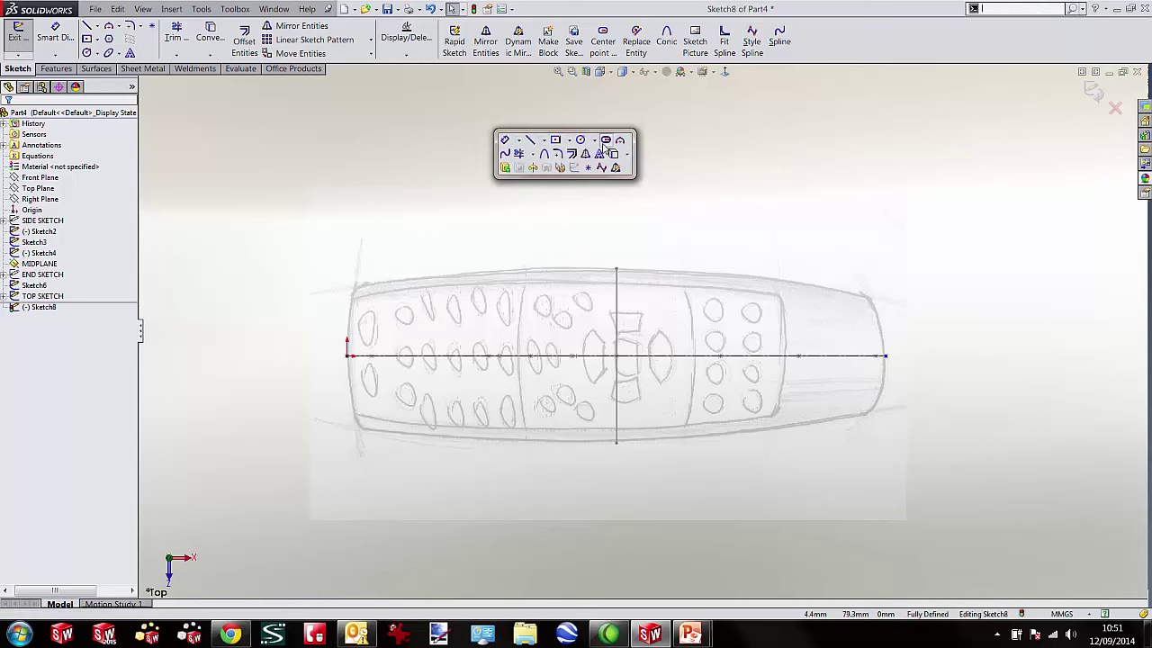
pyautogui.click(620, 144)
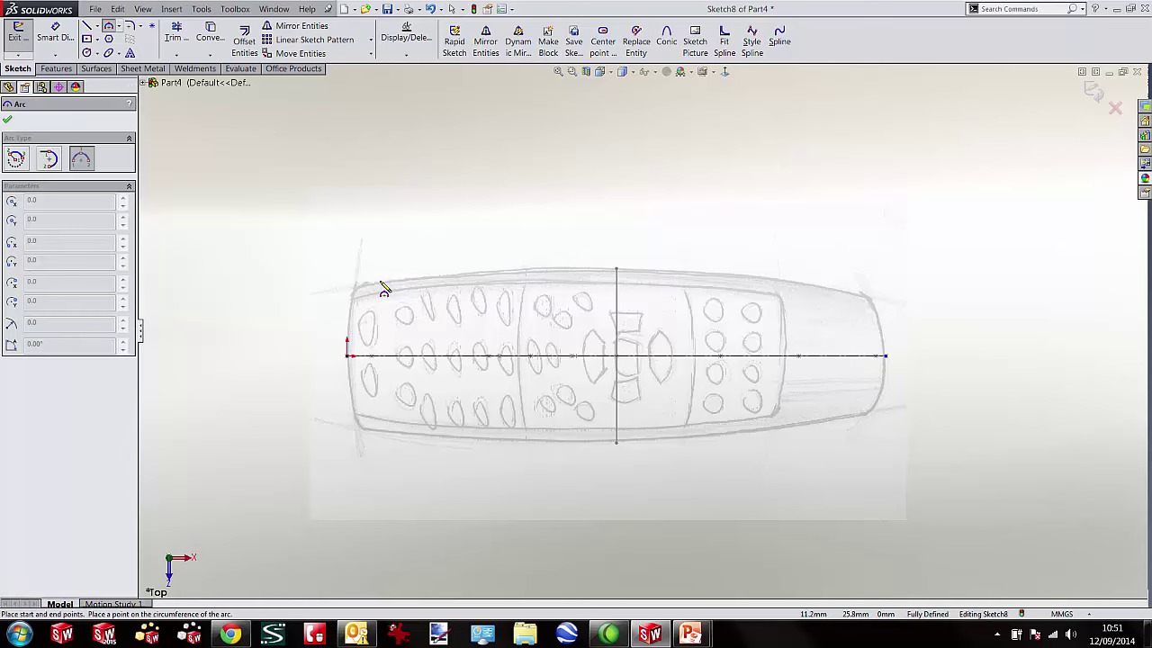
pyautogui.click(361, 429)
pyautogui.click(332, 356)
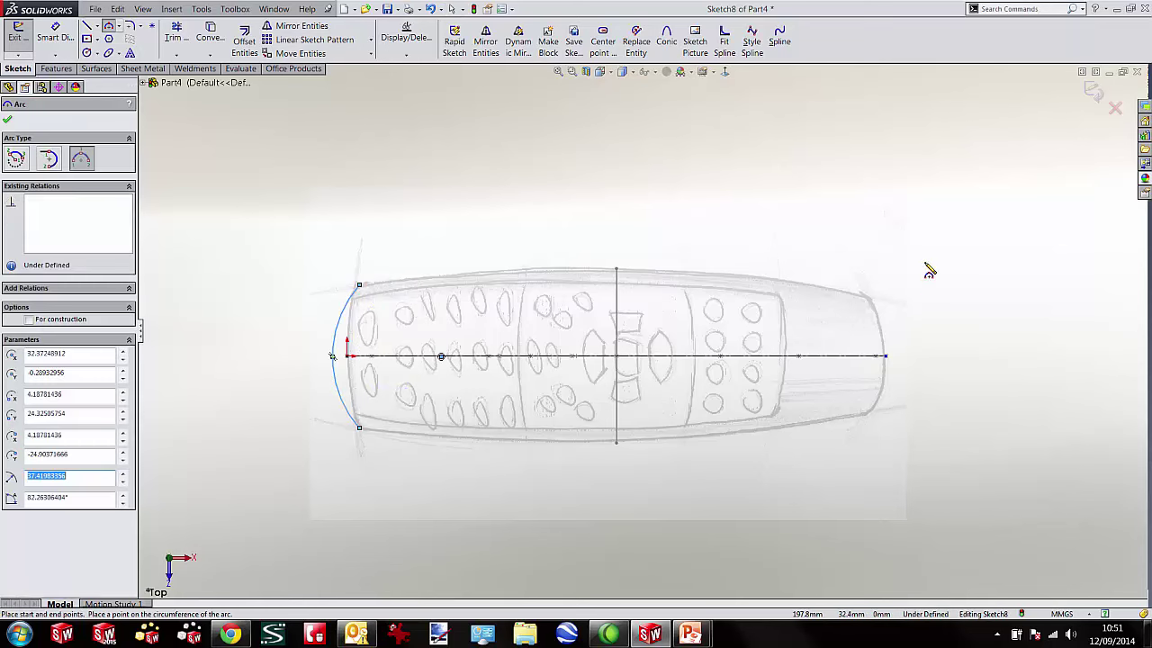
pyautogui.click(868, 293)
pyautogui.click(868, 414)
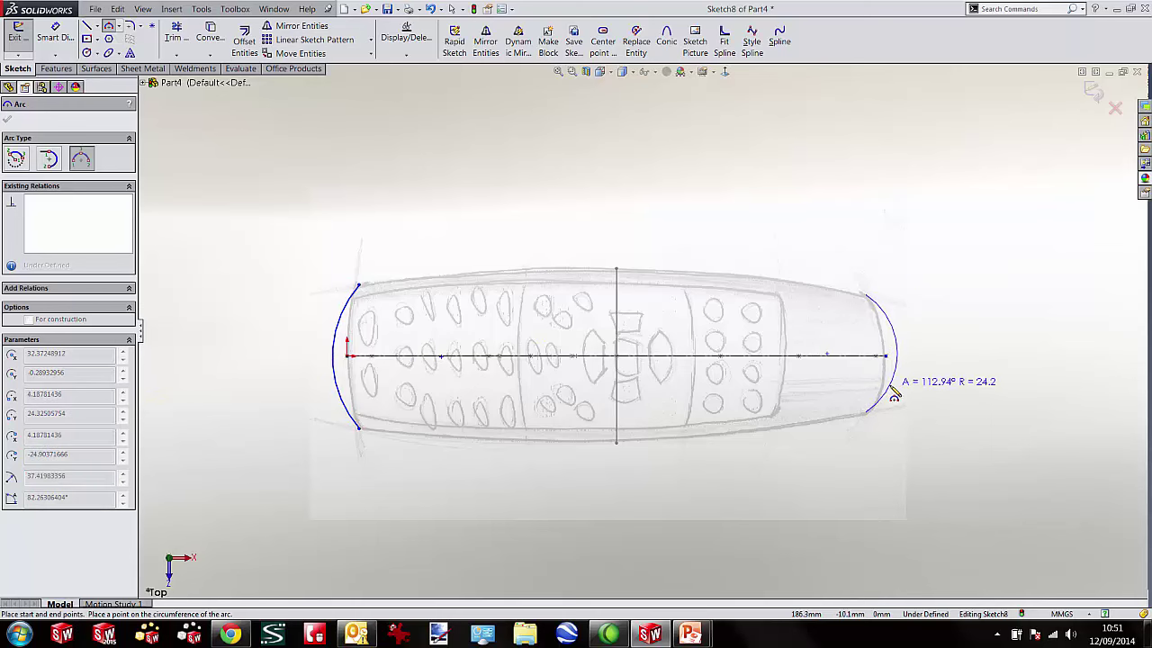
pyautogui.click(897, 353)
# Draw a three-point arc of about 306 mm radius joining the upper end points of the two end arcs.
pyautogui.click(866, 296)
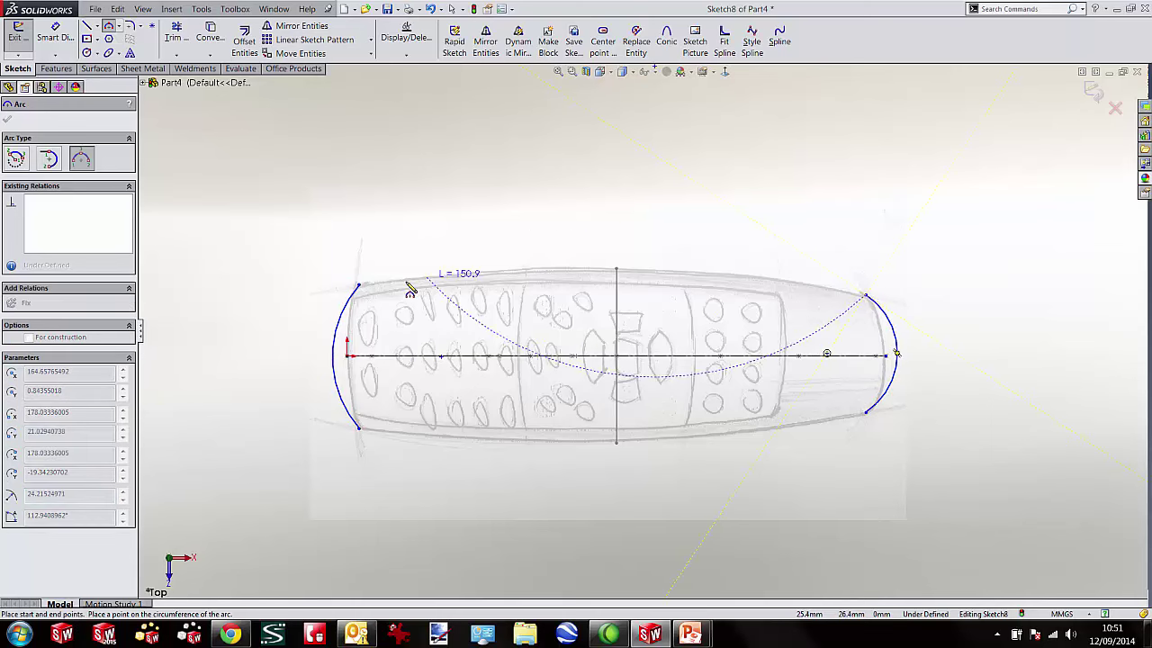
pyautogui.click(360, 286)
pyautogui.click(519, 267)
pyautogui.scroll(-2, 514, 275)
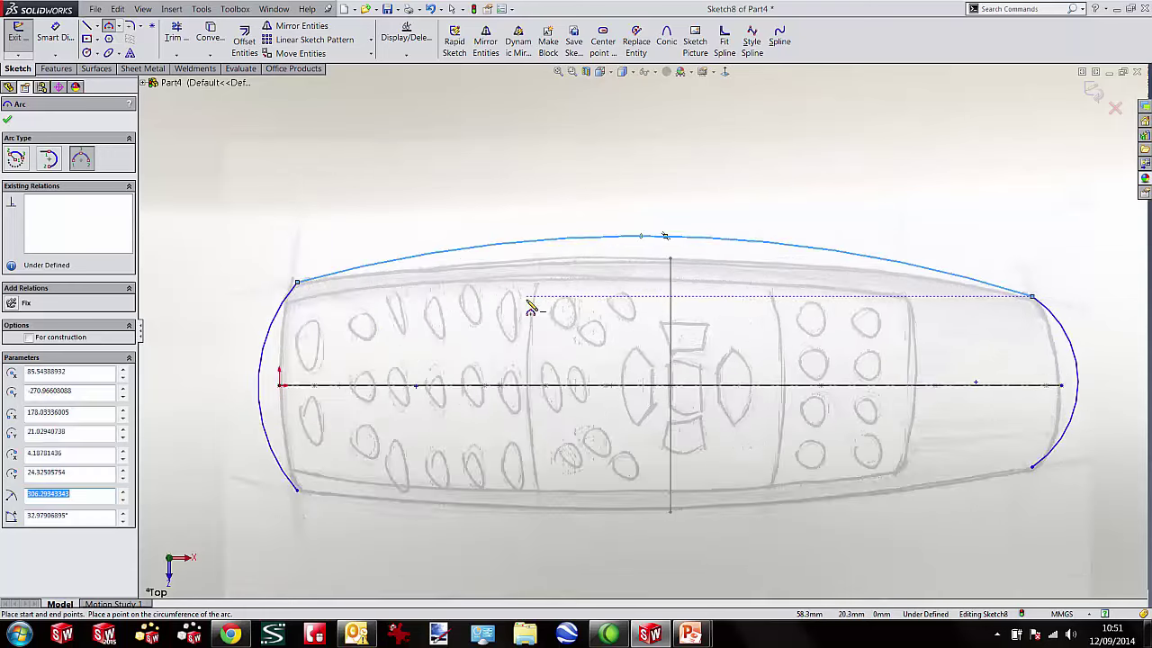
pyautogui.press('Escape')
# Add a vertical relation between the two end points of each end arc.
pyautogui.scroll(1, 743, 317)
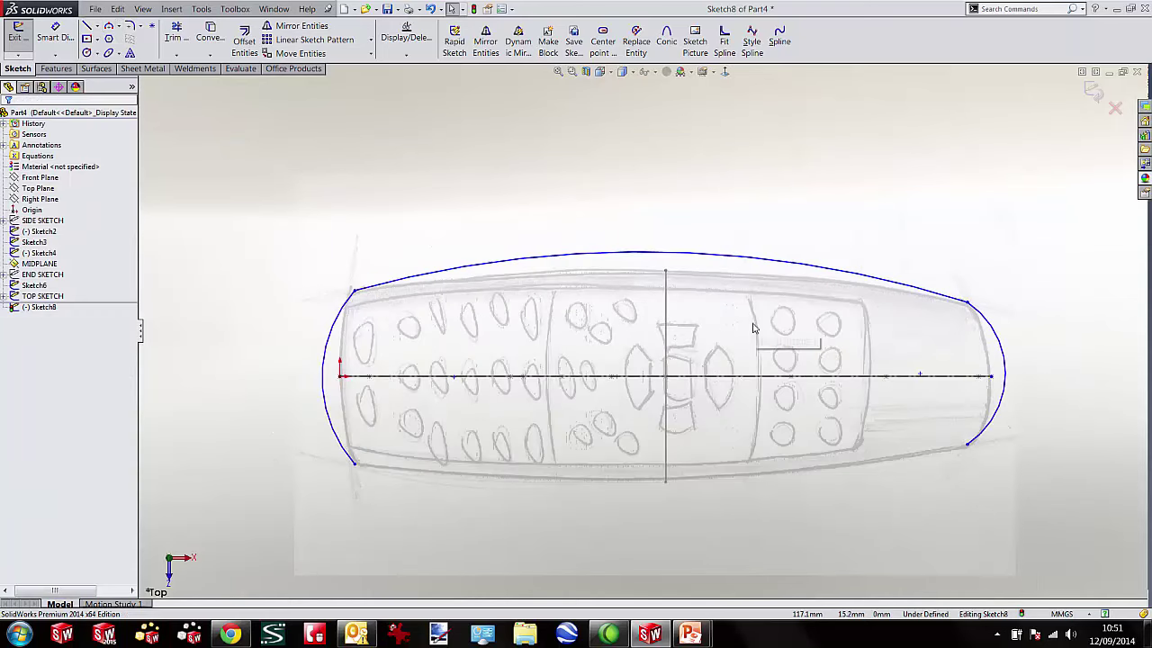
pyautogui.click(355, 291)
pyautogui.keyDown('ctrl'); pyautogui.click(357, 463); pyautogui.keyUp('ctrl')
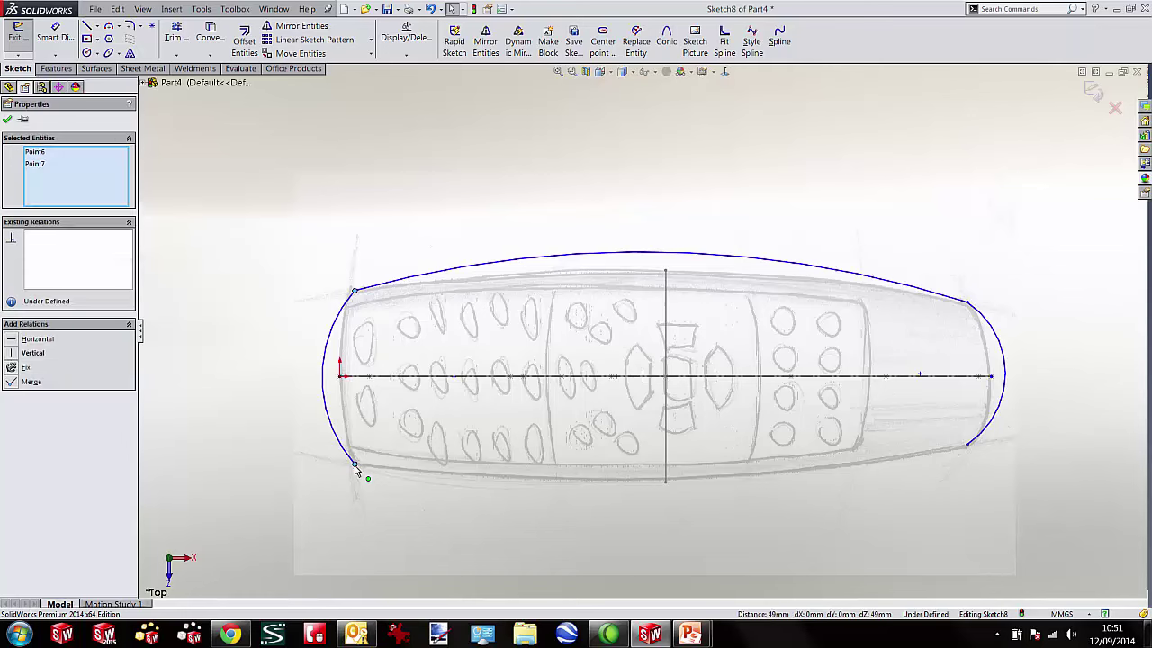
pyautogui.click(404, 415)
pyautogui.click(240, 393)
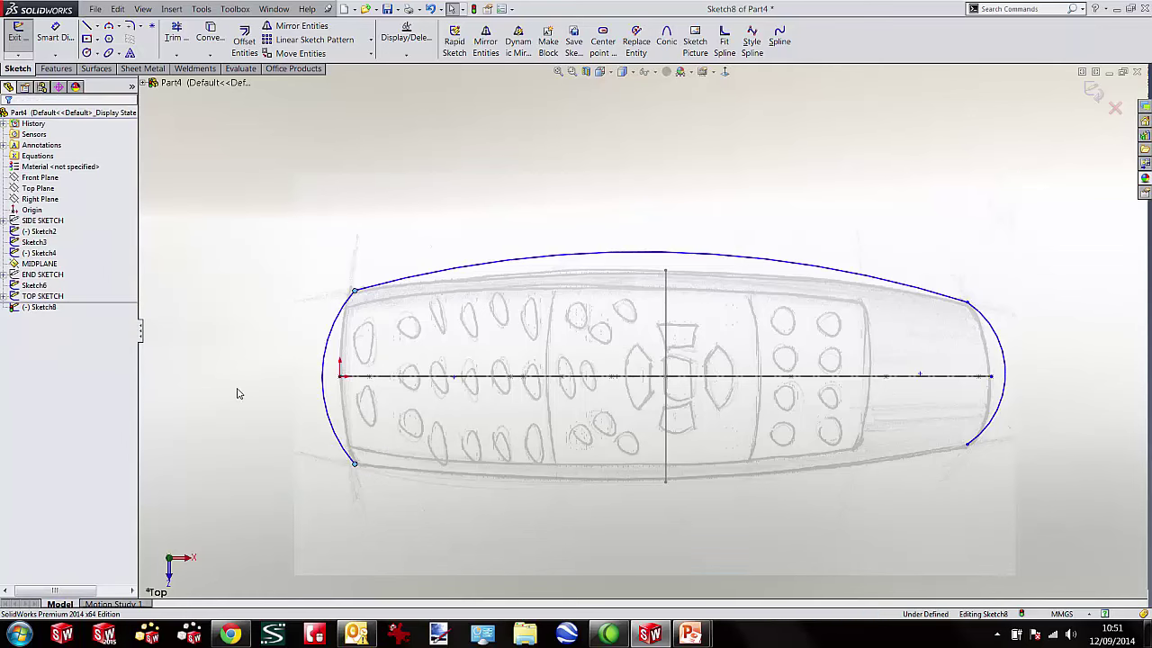
pyautogui.click(968, 304)
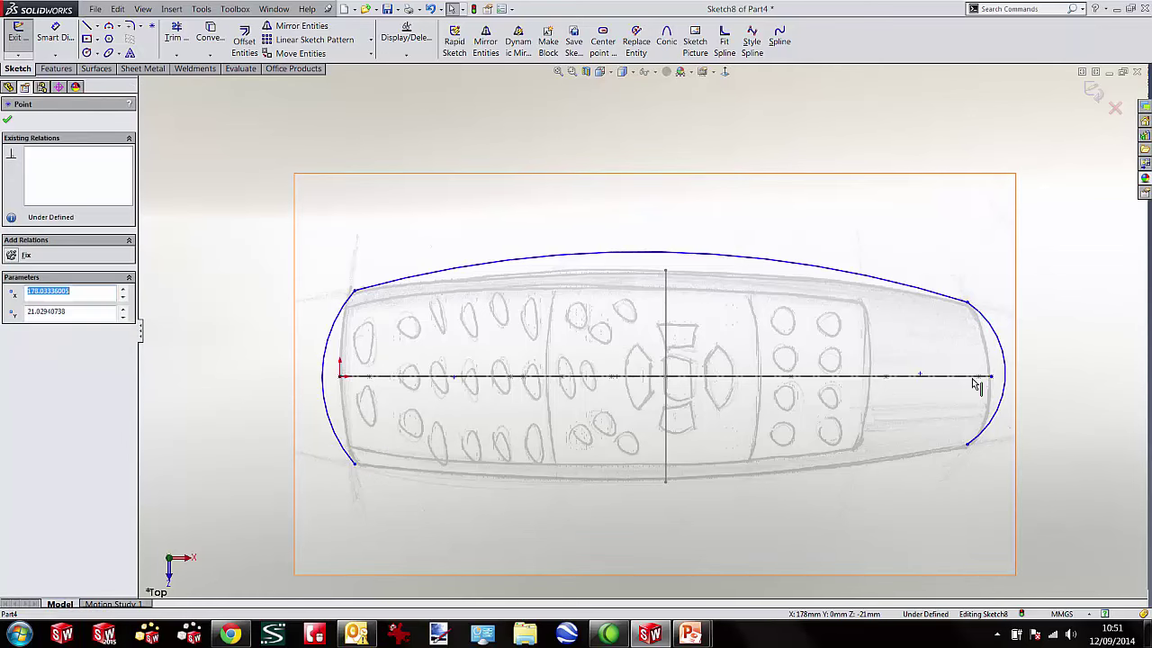
pyautogui.keyDown('ctrl'); pyautogui.click(968, 446); pyautogui.keyUp('ctrl')
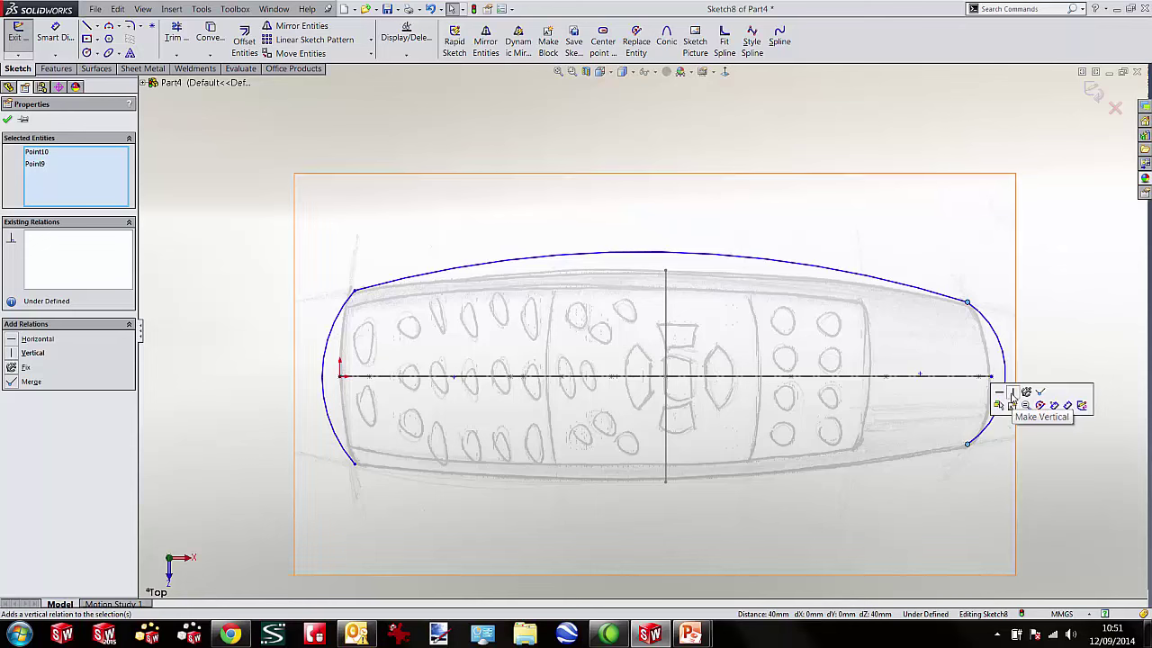
pyautogui.click(1077, 322)
# Add a midpoint relation between the centerline's far end point and the far end arc.
pyautogui.scroll(-2, 1071, 324)
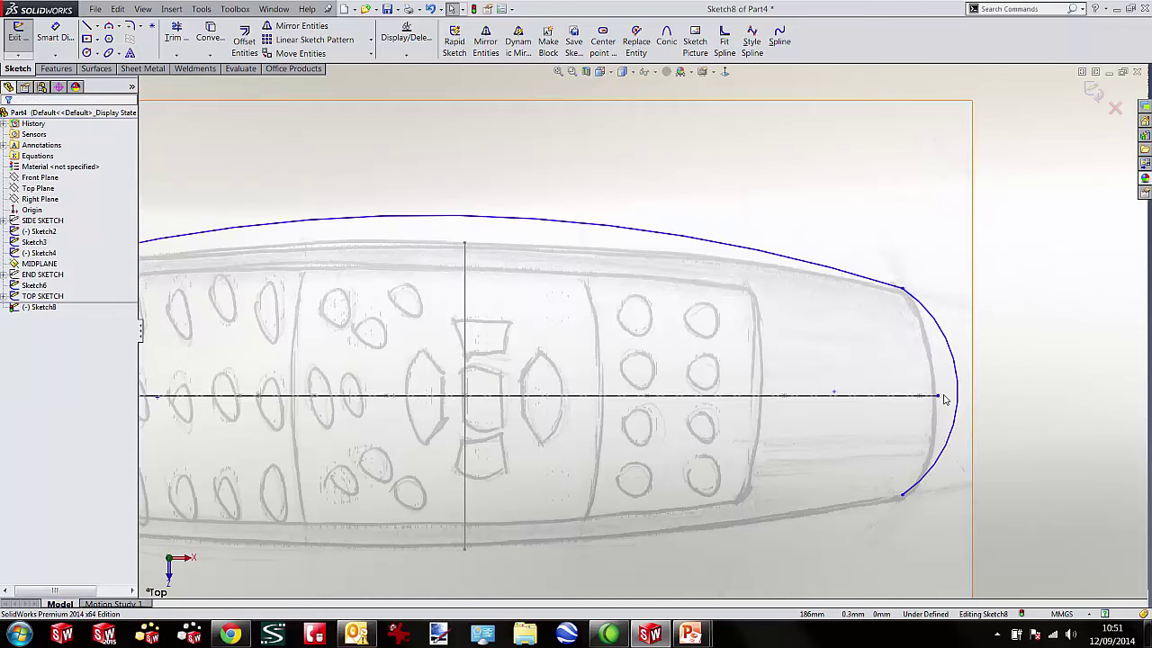
pyautogui.moveTo(959, 428)
pyautogui.mouseDown(button='middle')
pyautogui.moveTo(985, 366)
pyautogui.moveTo(879, 369)
pyautogui.mouseUp(button='middle')
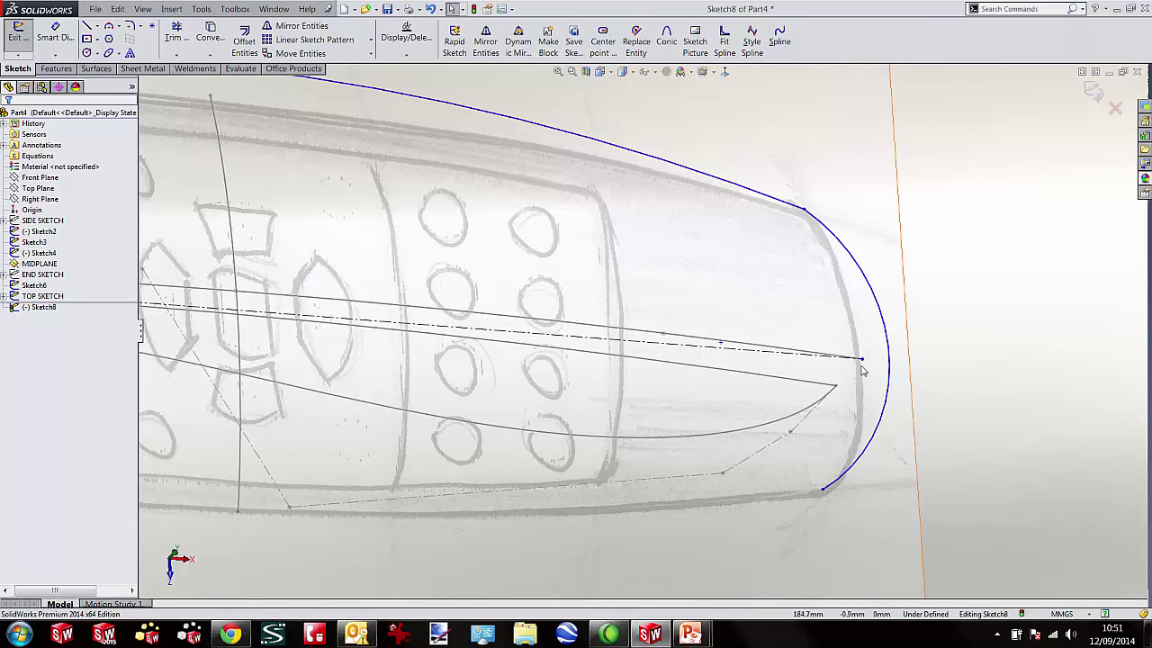
pyautogui.click(862, 362)
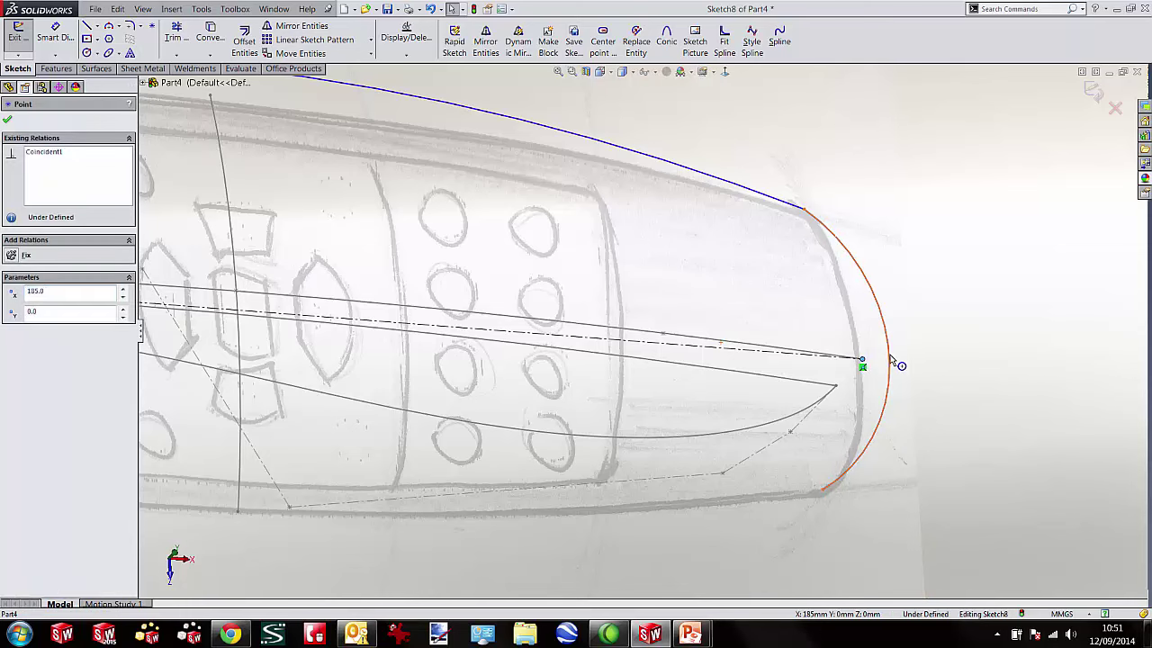
pyautogui.keyDown('ctrl'); pyautogui.click(890, 360); pyautogui.keyUp('ctrl')
pyautogui.click(936, 307)
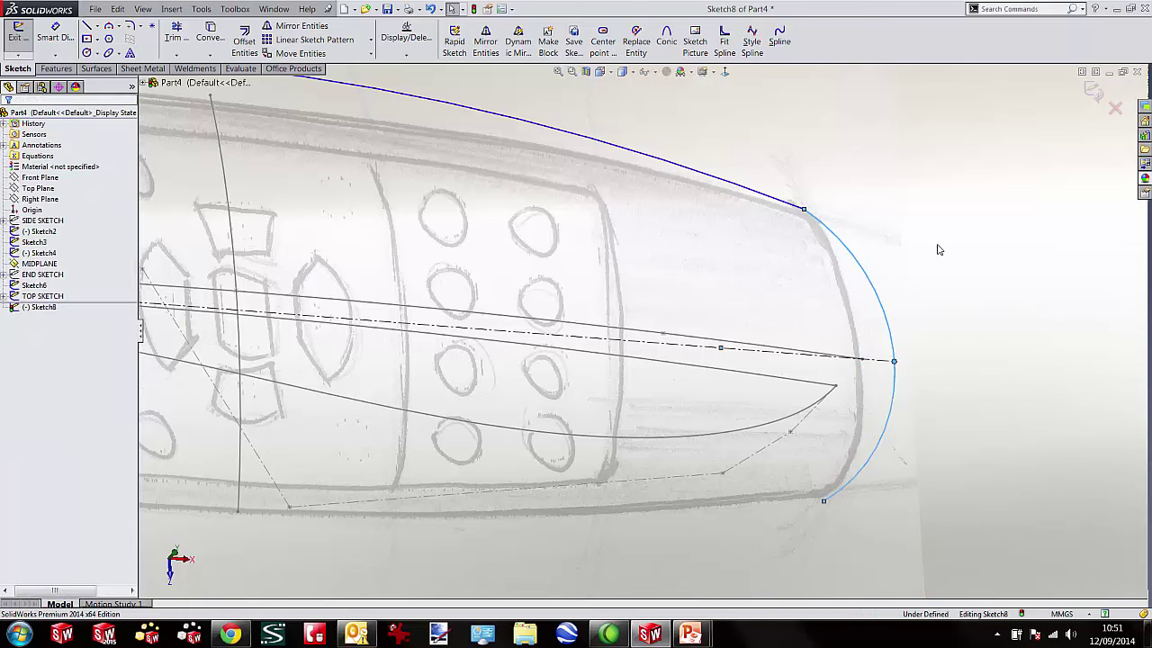
# Dimension the centerline's length and set it to 185 mm.
pyautogui.moveTo(887, 211); pyautogui.dragTo(888, 172, button='middle')
pyautogui.press('s')
pyautogui.click(898, 180)
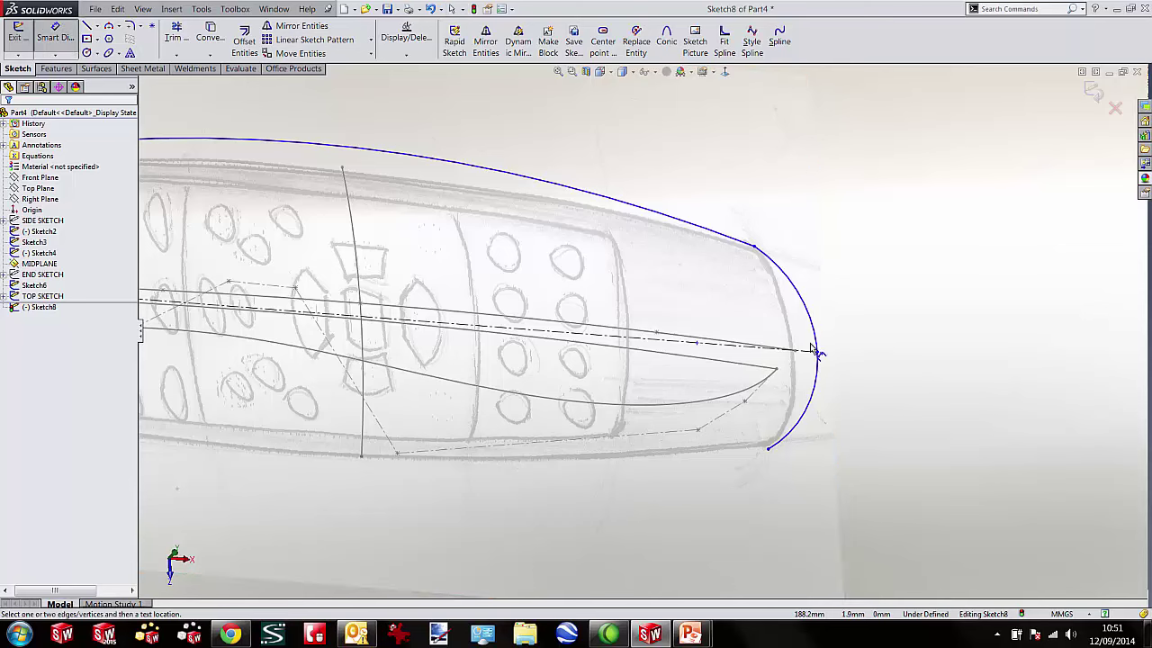
pyautogui.click(810, 345)
pyautogui.scroll(3, 810, 345)
pyautogui.click(668, 185)
pyautogui.write('185')
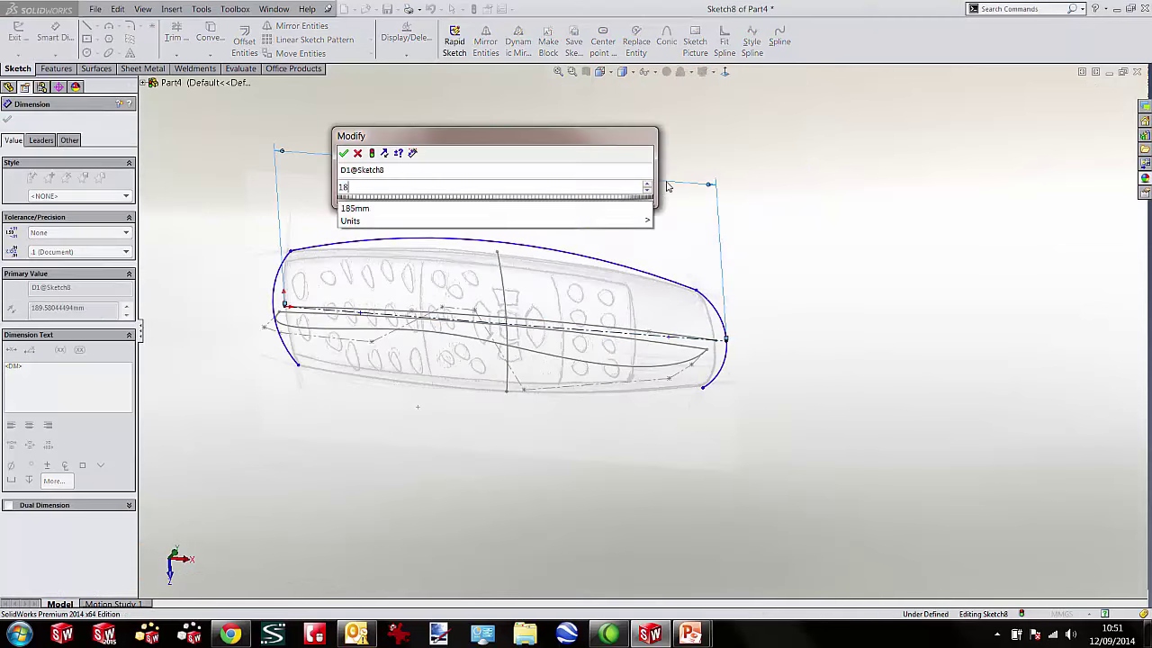
pyautogui.press('Return')
# Add a midpoint relation between the origin-end arc and the centerline's start point at the origin.
pyautogui.click(725, 72)
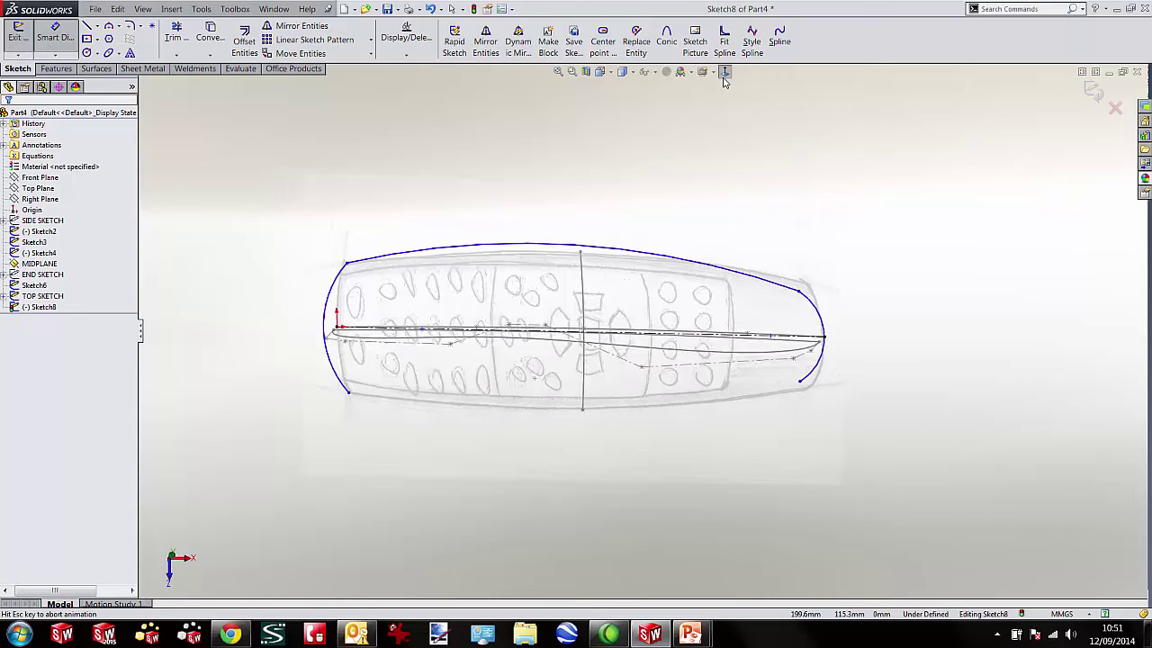
pyautogui.scroll(-2, 400, 359)
pyautogui.press('Escape')
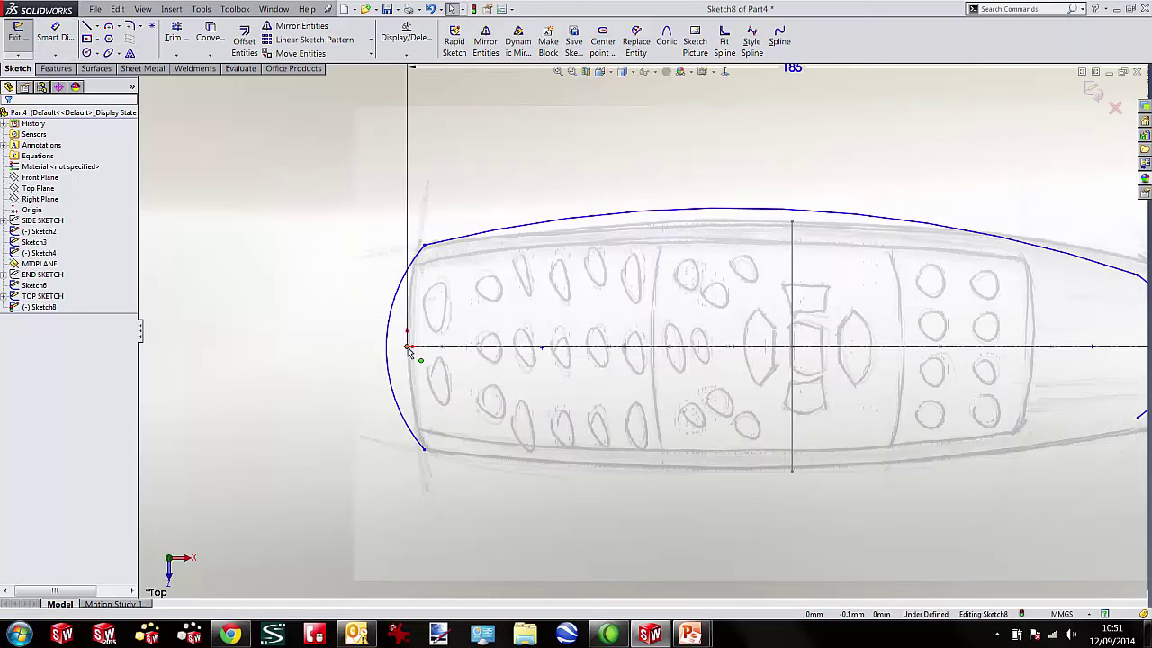
pyautogui.click(390, 340)
pyautogui.keyDown('ctrl'); pyautogui.click(407, 345); pyautogui.keyUp('ctrl')
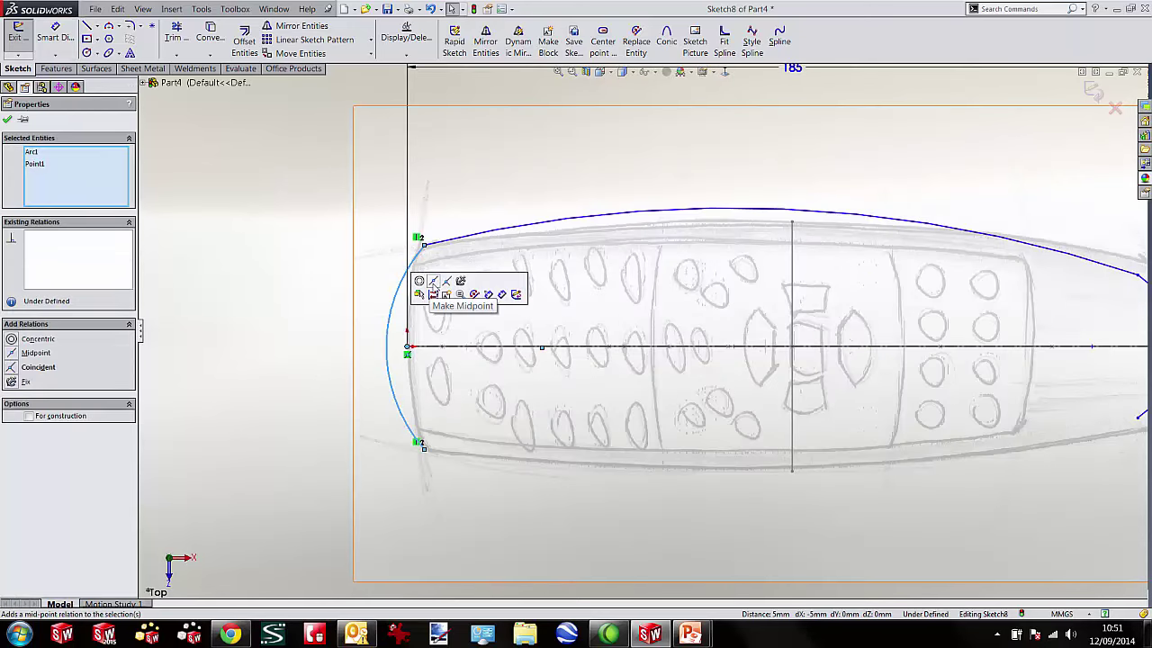
pyautogui.click(434, 282)
# Flatten both end arcs onto the traced outline by moving their upper end points to the corners of the drawn product.
pyautogui.moveTo(423, 243); pyautogui.dragTo(419, 252)
pyautogui.click(260, 252)
pyautogui.scroll(3, 810, 309)
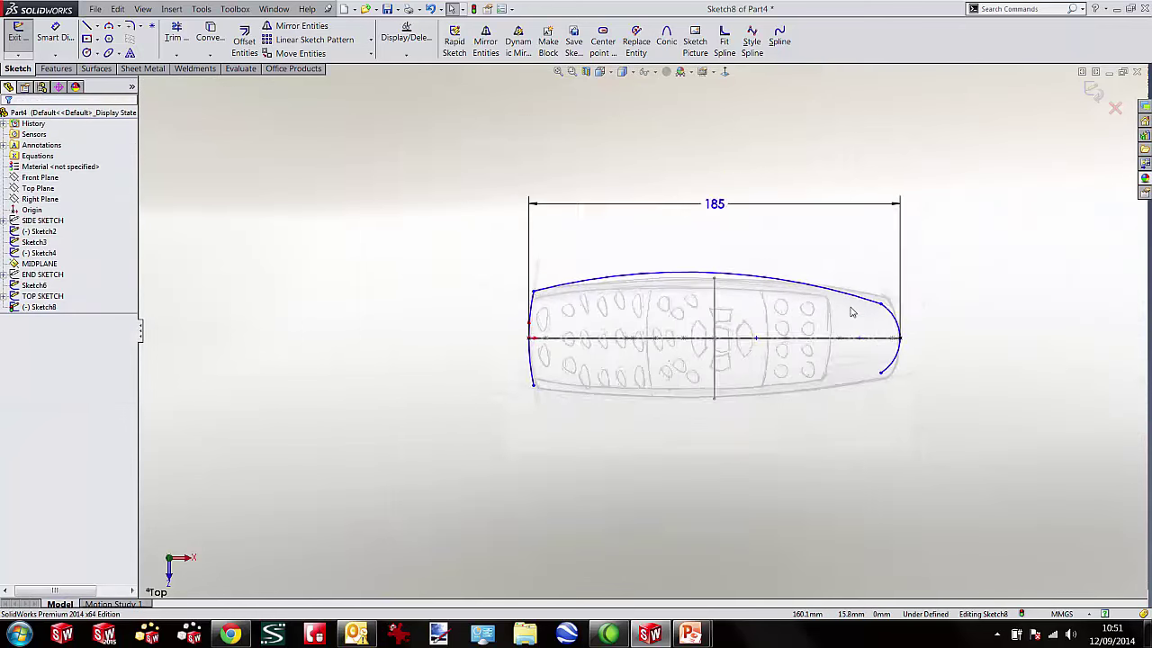
pyautogui.scroll(-2, 837, 311)
pyautogui.moveTo(869, 317); pyautogui.dragTo(883, 296)
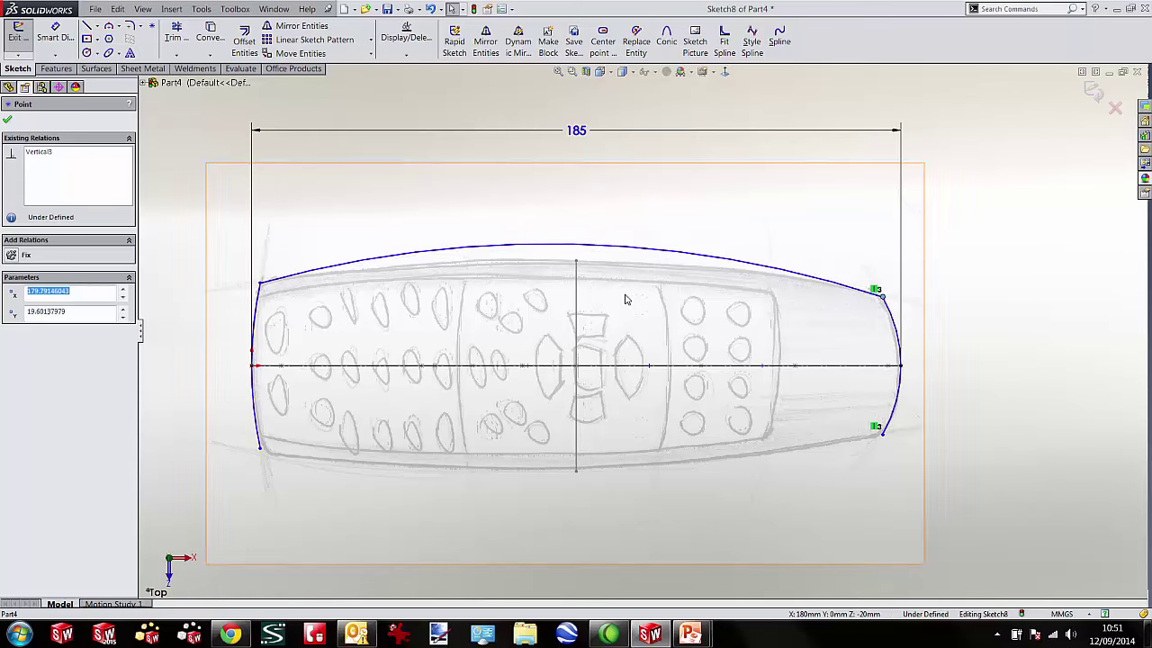
pyautogui.scroll(3, 540, 297)
pyautogui.click(311, 278)
# Dimension the height of the origin-end arc's upper corner above the centerline and set it to 24 mm.
pyautogui.scroll(-2, 525, 259)
pyautogui.press('s')
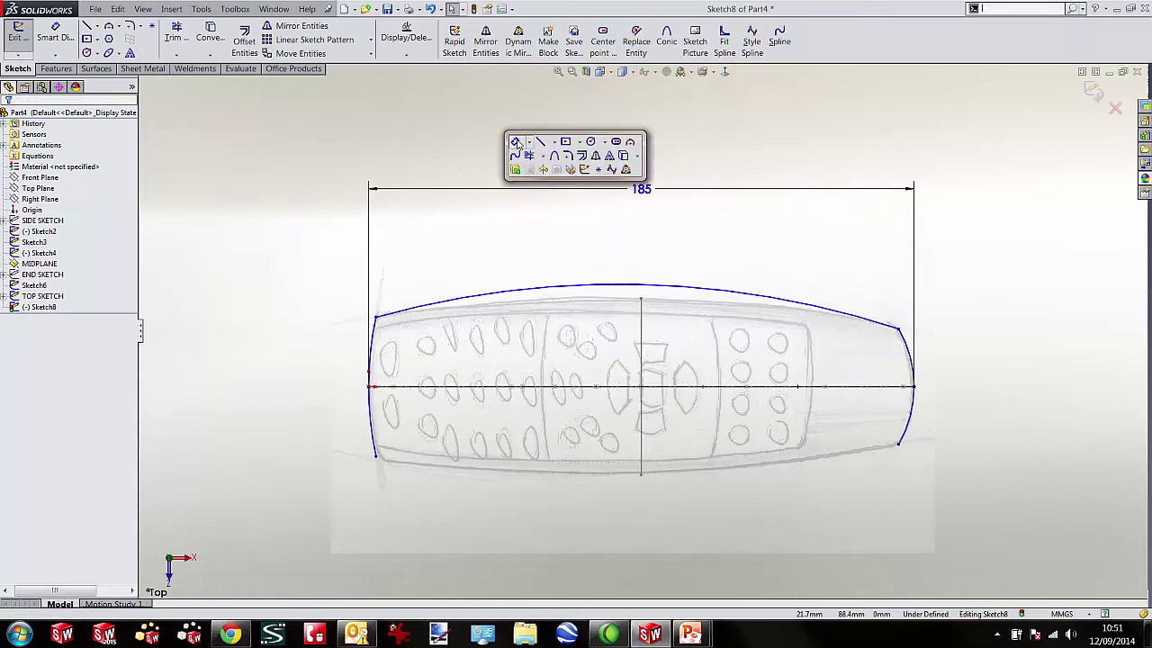
pyautogui.click(511, 139)
pyautogui.click(376, 318)
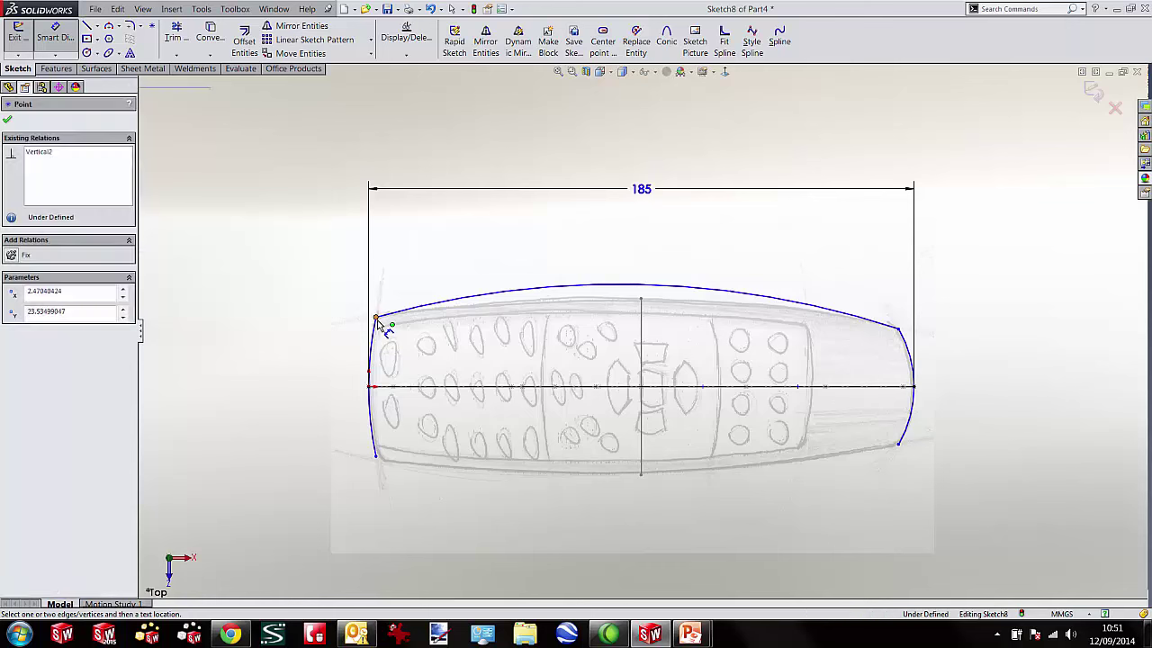
pyautogui.click(405, 387)
pyautogui.click(311, 355)
pyautogui.write('24')
pyautogui.press('Return')
# Dimension the origin-end arc's radius and set it to 100 mm.
pyautogui.scroll(-3, 385, 297)
pyautogui.click(369, 346)
pyautogui.click(296, 336)
pyautogui.press('Return')
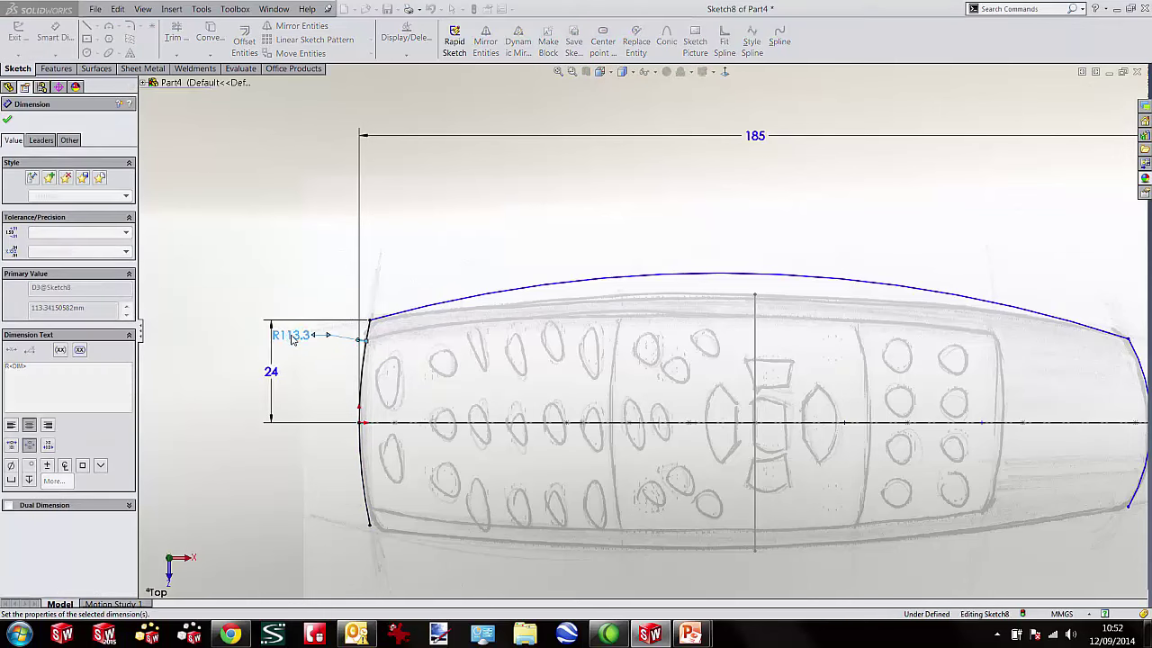
# Dimension the far end arc's radius and set it to 50 mm.
pyautogui.click(961, 334)
pyautogui.scroll(2, 966, 364)
pyautogui.scroll(-1, 967, 365)
pyautogui.click(878, 356)
pyautogui.click(941, 319)
pyautogui.write('50')
pyautogui.press('Return')
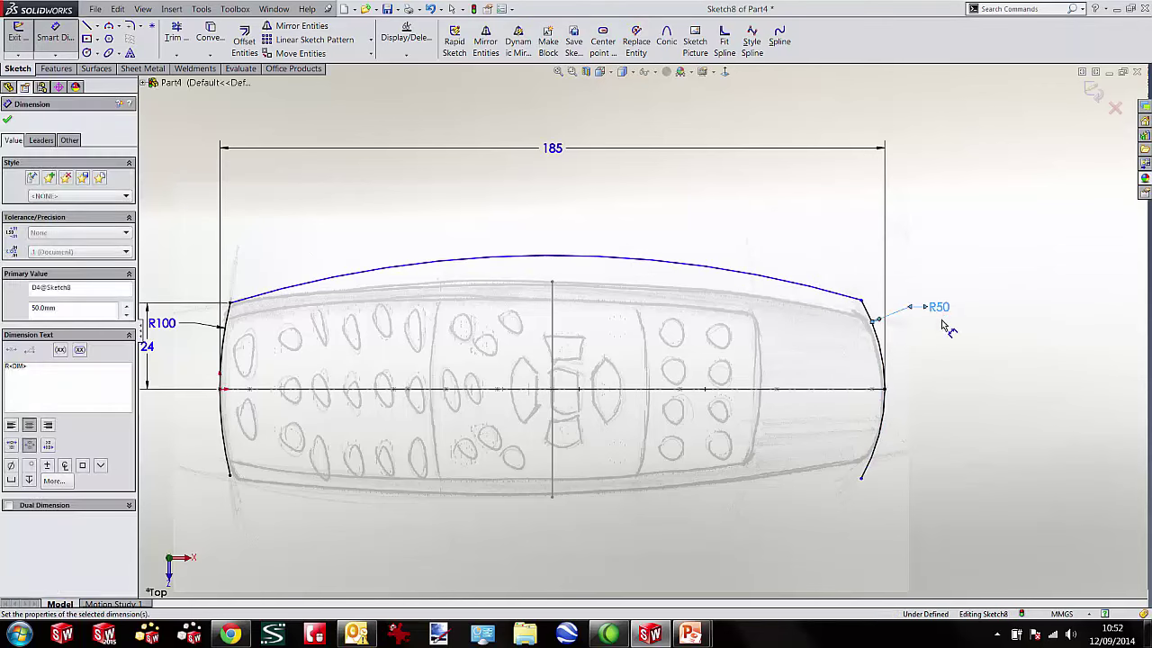
# Move the far end arc's upper end point down onto the corner of the drawn product.
pyautogui.press('Escape')
pyautogui.moveTo(861, 300)
pyautogui.mouseDown()
pyautogui.moveTo(868, 342)
pyautogui.moveTo(861, 315)
pyautogui.mouseUp()
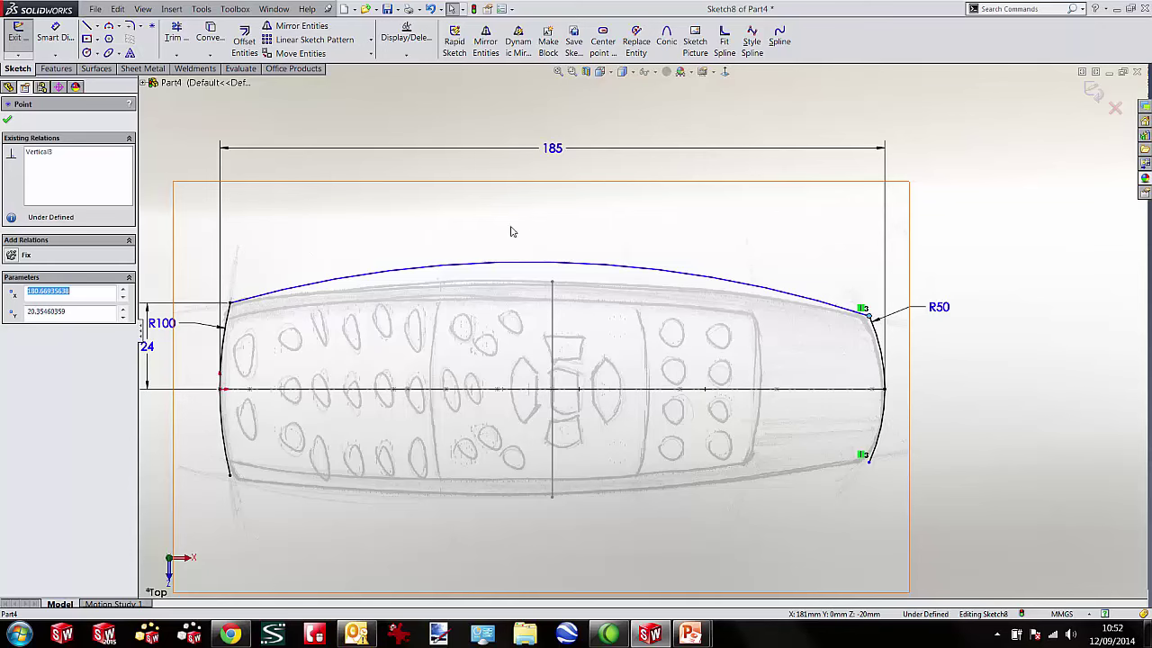
pyautogui.press('Escape')
# Place a sketch point at the apex of the long upper side arc, aligned vertically with the arc's center.
pyautogui.press('s')
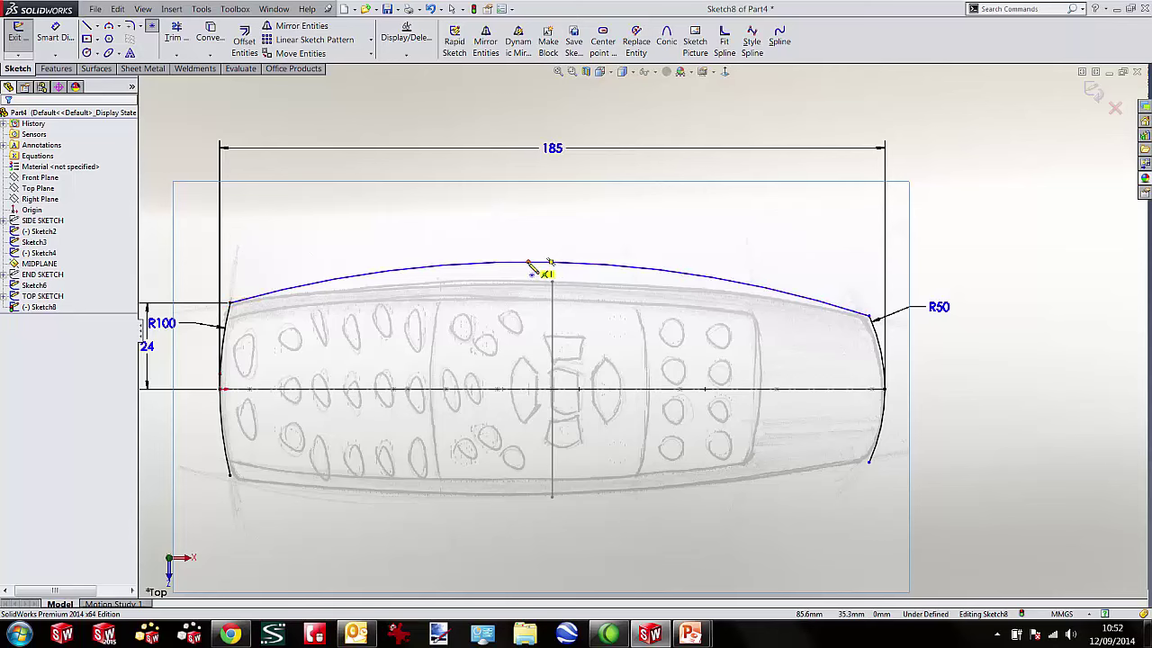
pyautogui.click(55, 41)
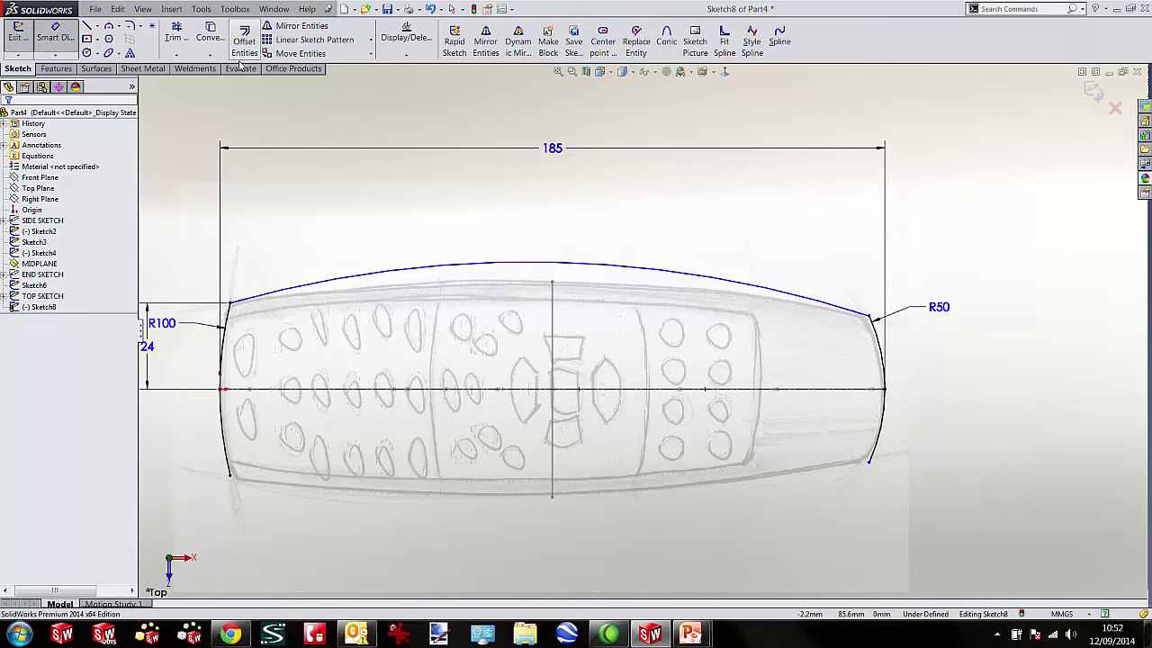
pyautogui.click(151, 27)
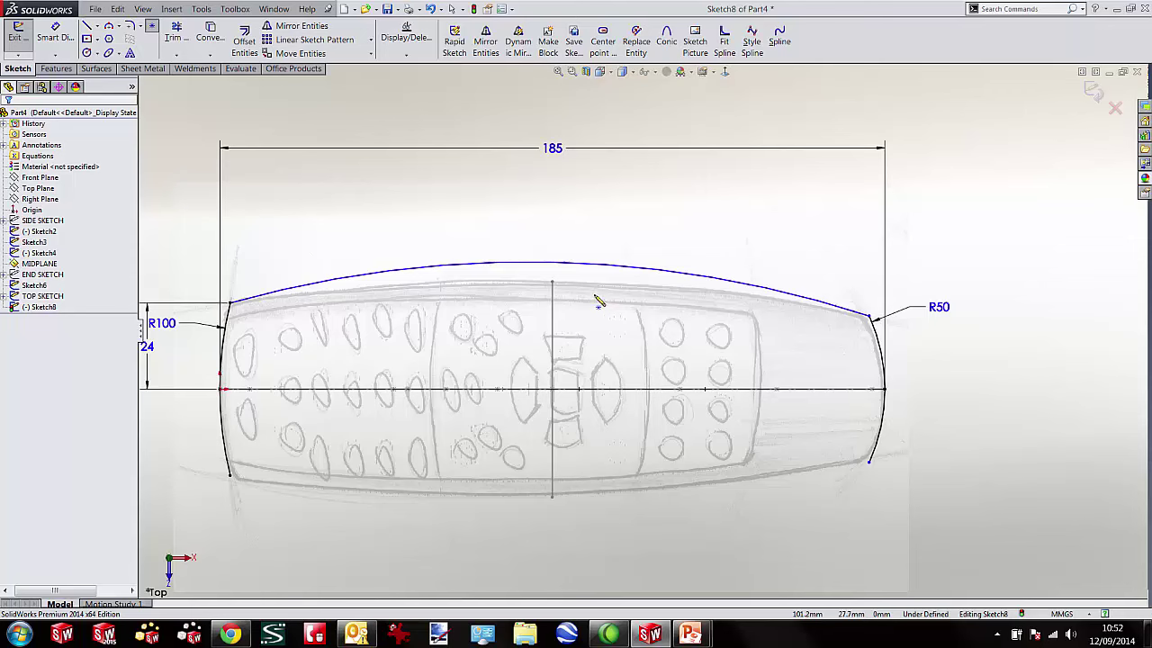
pyautogui.click(528, 262)
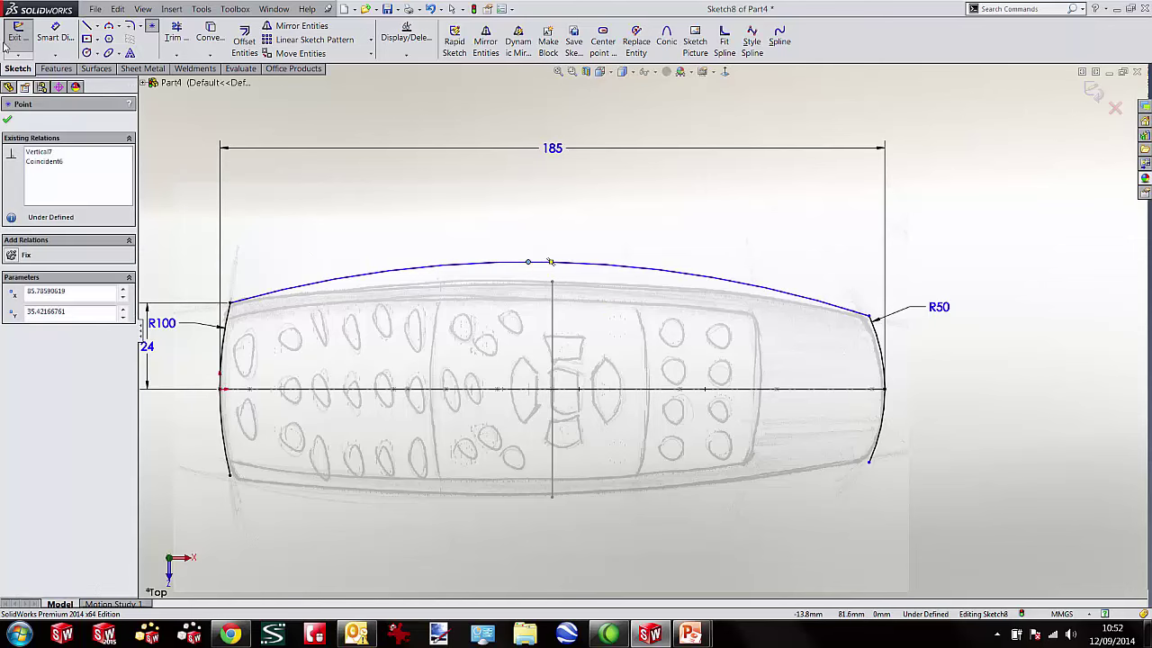
# Dimension the apex point's height above the centerline and set it to 30 mm.
pyautogui.click(55, 34)
pyautogui.click(529, 262)
pyautogui.click(456, 393)
pyautogui.scroll(3, 457, 393)
pyautogui.click(317, 349)
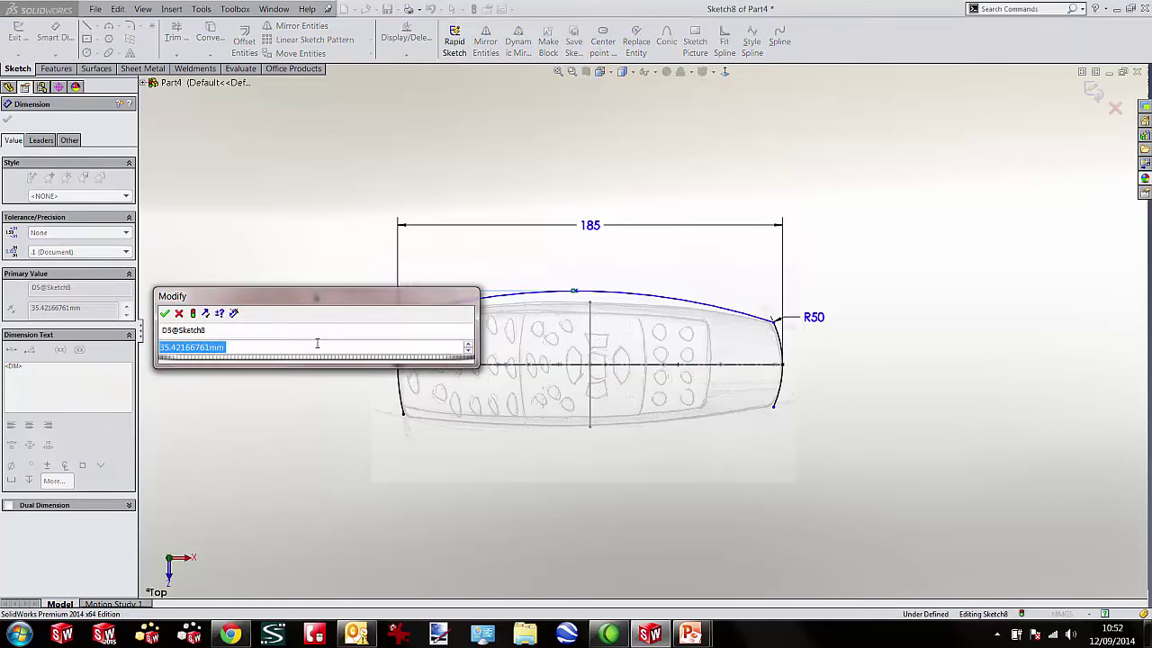
pyautogui.write('30')
pyautogui.press('Return')
pyautogui.scroll(-3, 504, 295)
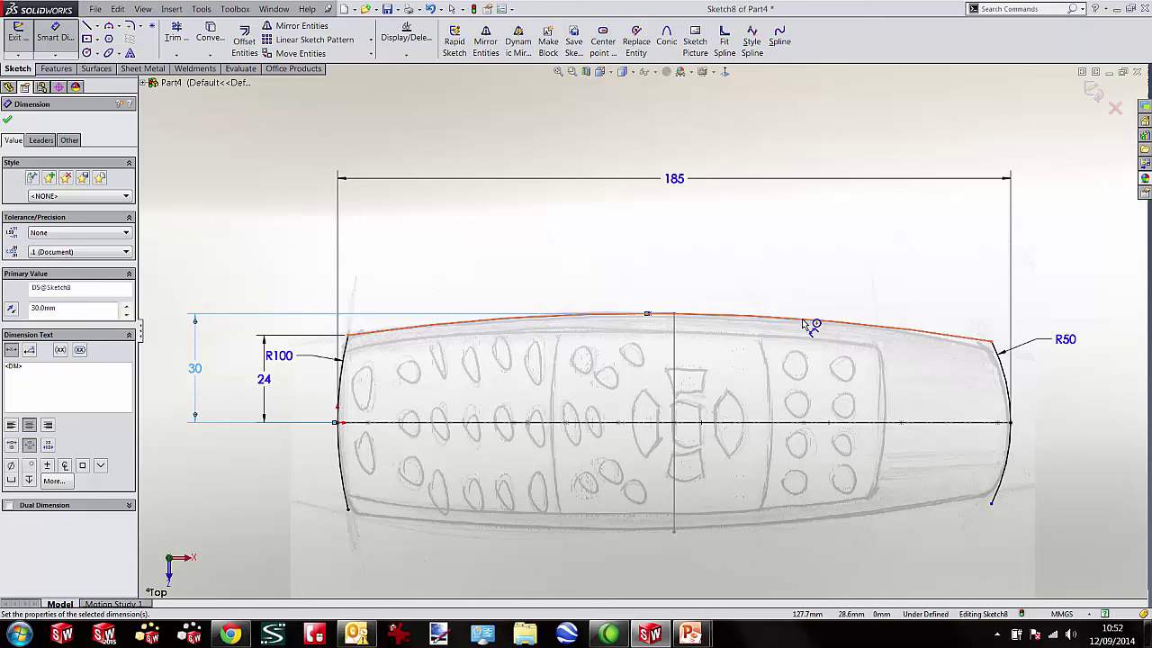
# Dimension the long upper side arc's radius and set it to 500 mm.
pyautogui.press('Escape')
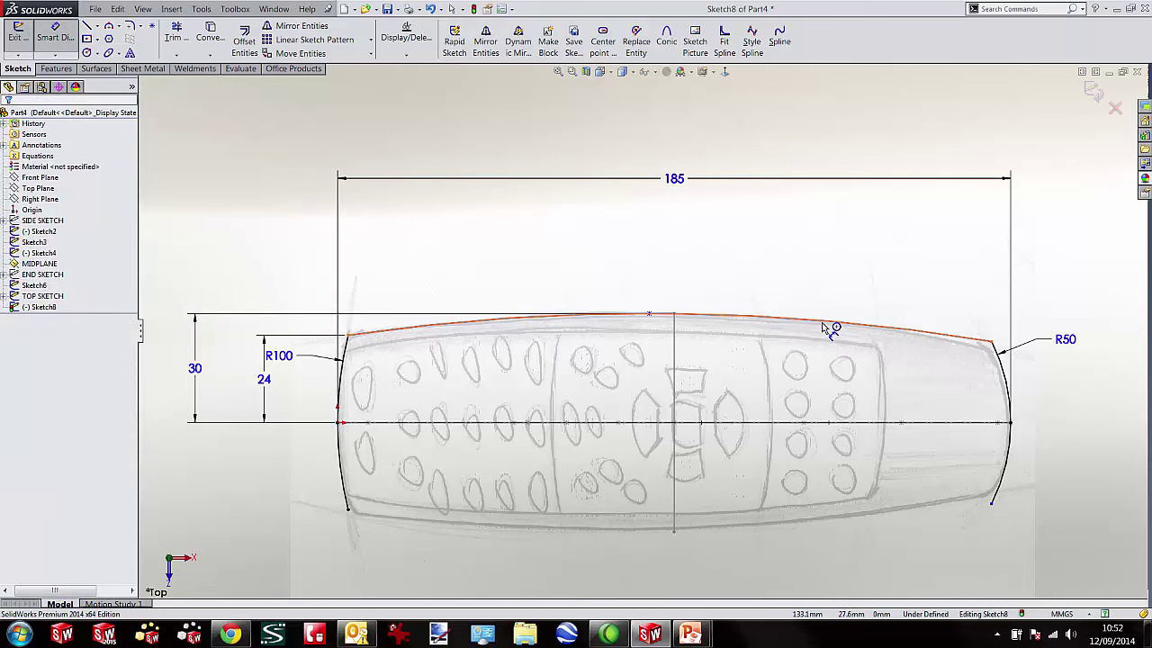
pyautogui.click(828, 320)
pyautogui.click(864, 245)
pyautogui.write('500')
pyautogui.press('Return')
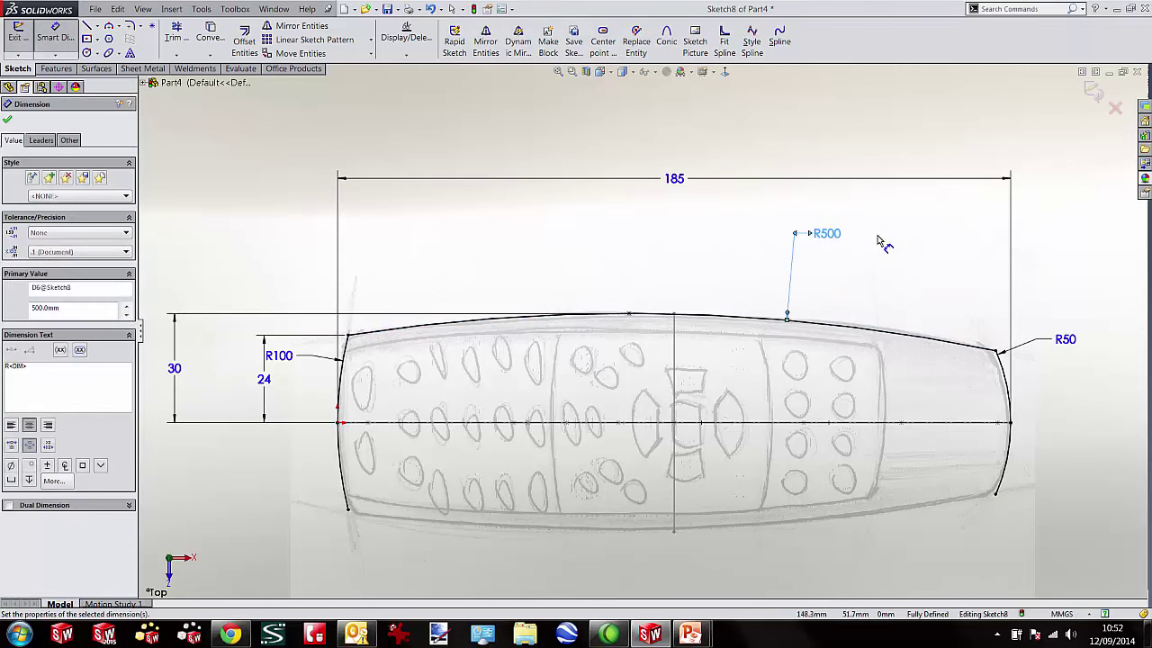
pyautogui.scroll(2, 882, 241)
pyautogui.scroll(-1, 827, 341)
pyautogui.press('Escape')
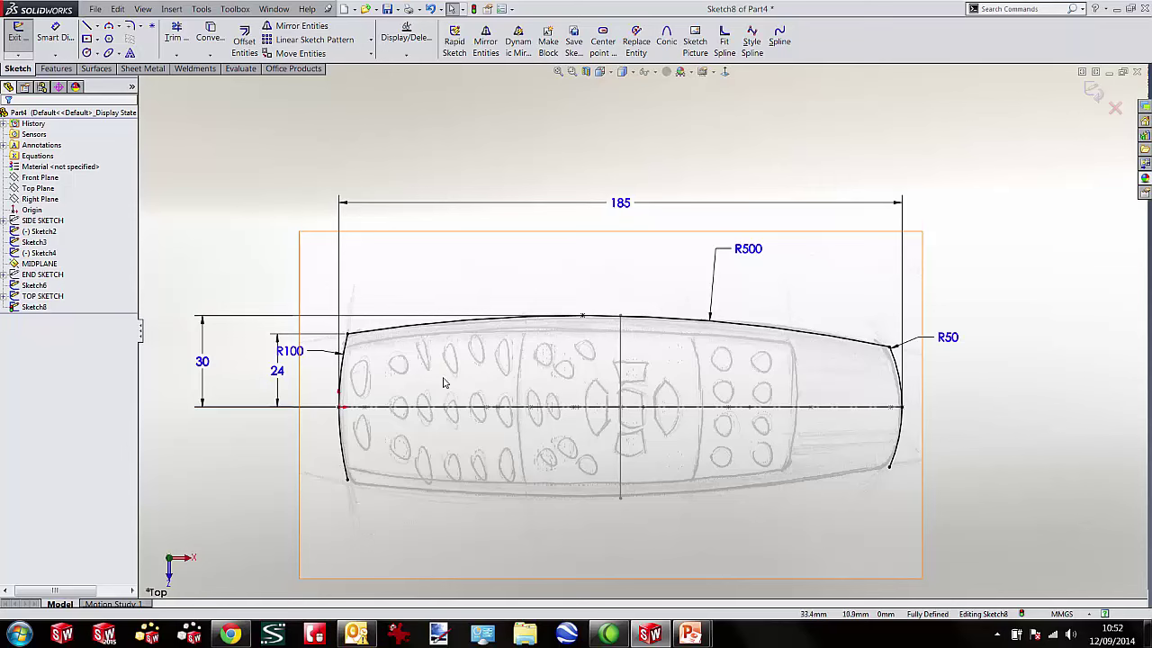
# Mirror the long side arc about the horizontal centerline to close the plan outline.
pyautogui.click(424, 331)
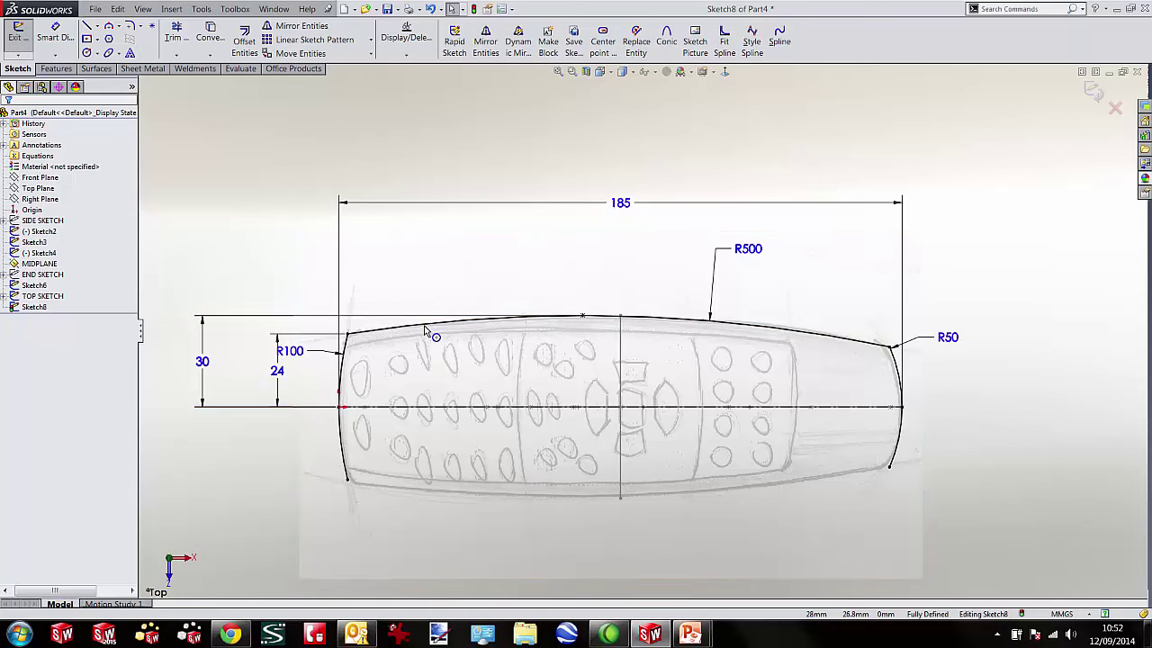
pyautogui.keyDown('ctrl'); pyautogui.click(424, 410); pyautogui.keyUp('ctrl')
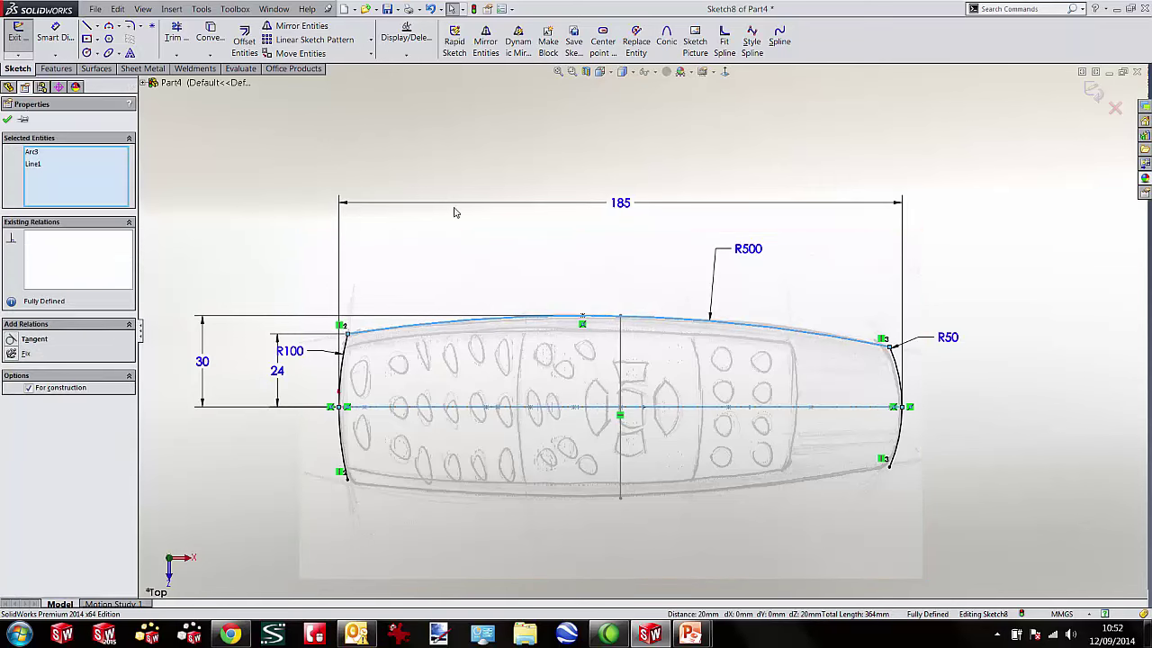
pyautogui.click(619, 200)
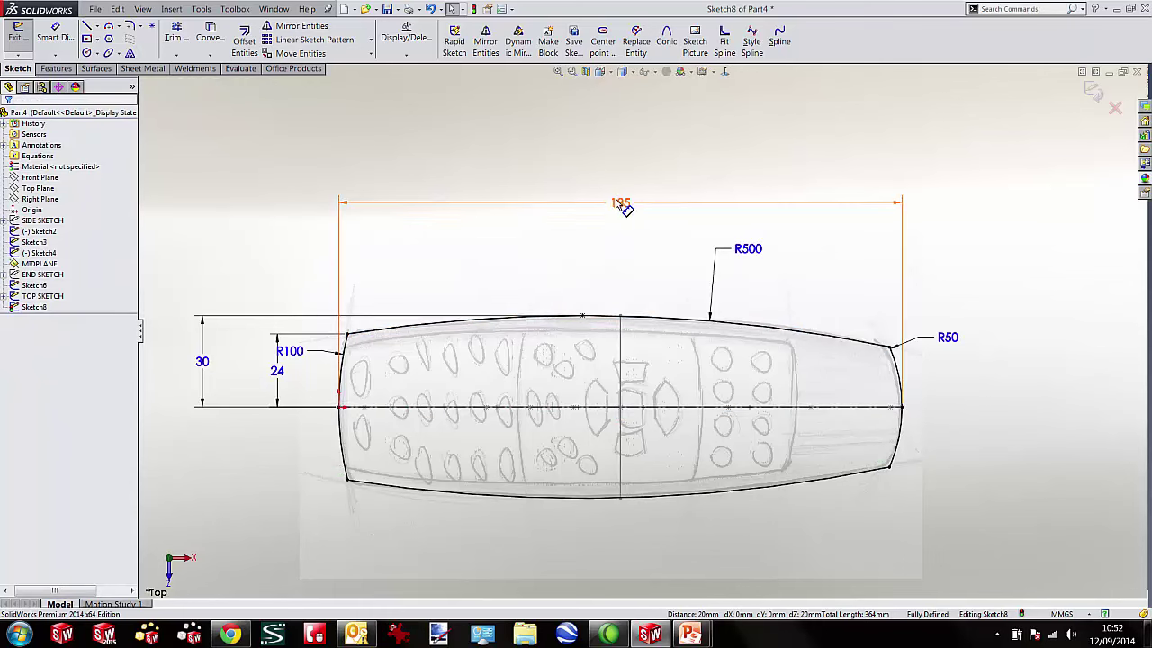
# Exit the plan outline sketch and hide the TOP SKETCH picture.
pyautogui.click(1092, 91)
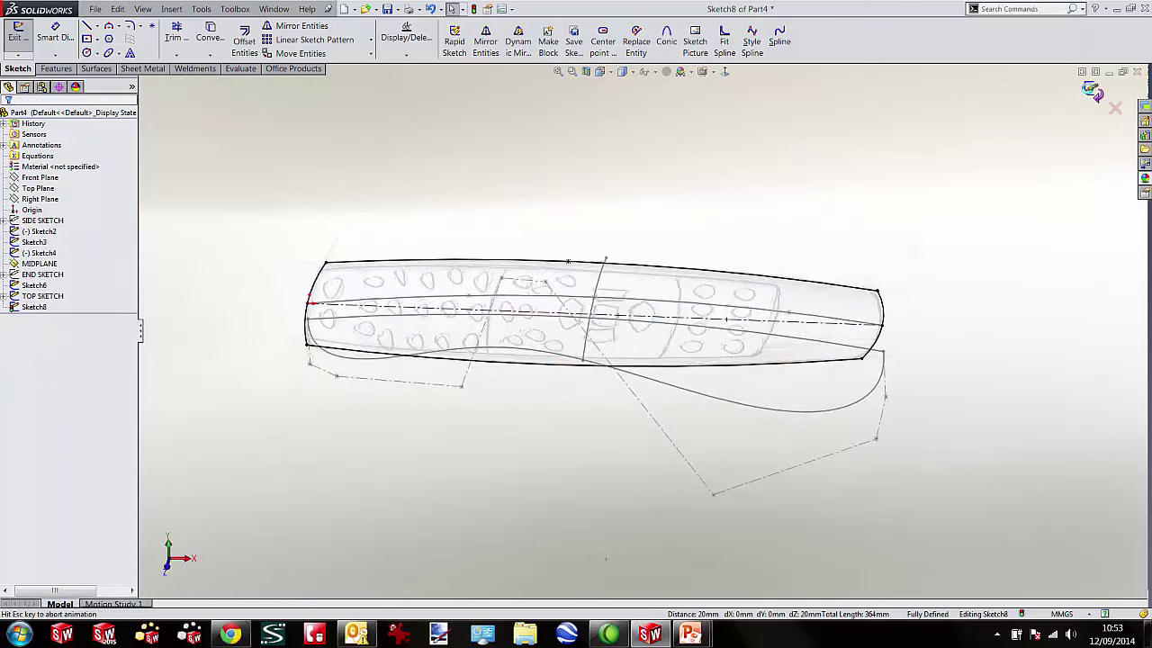
pyautogui.click(49, 351)
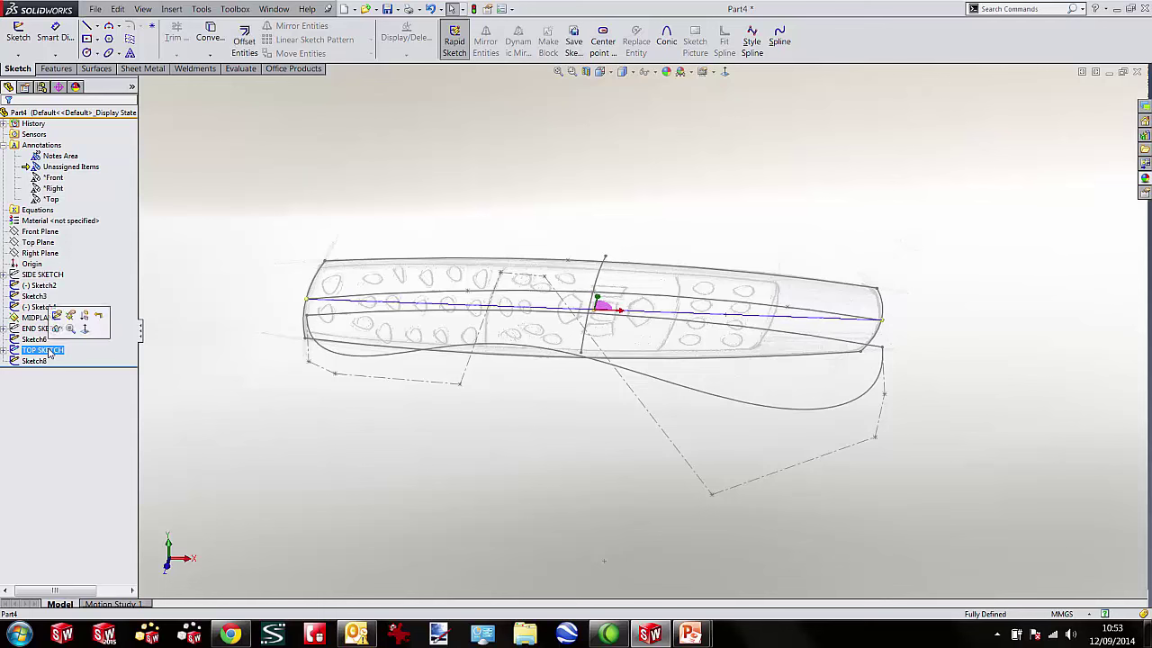
pyautogui.click(58, 331)
pyautogui.moveTo(712, 165)
pyautogui.mouseDown(button='middle')
pyautogui.moveTo(782, 157)
pyautogui.moveTo(947, 175)
pyautogui.mouseUp(button='middle')
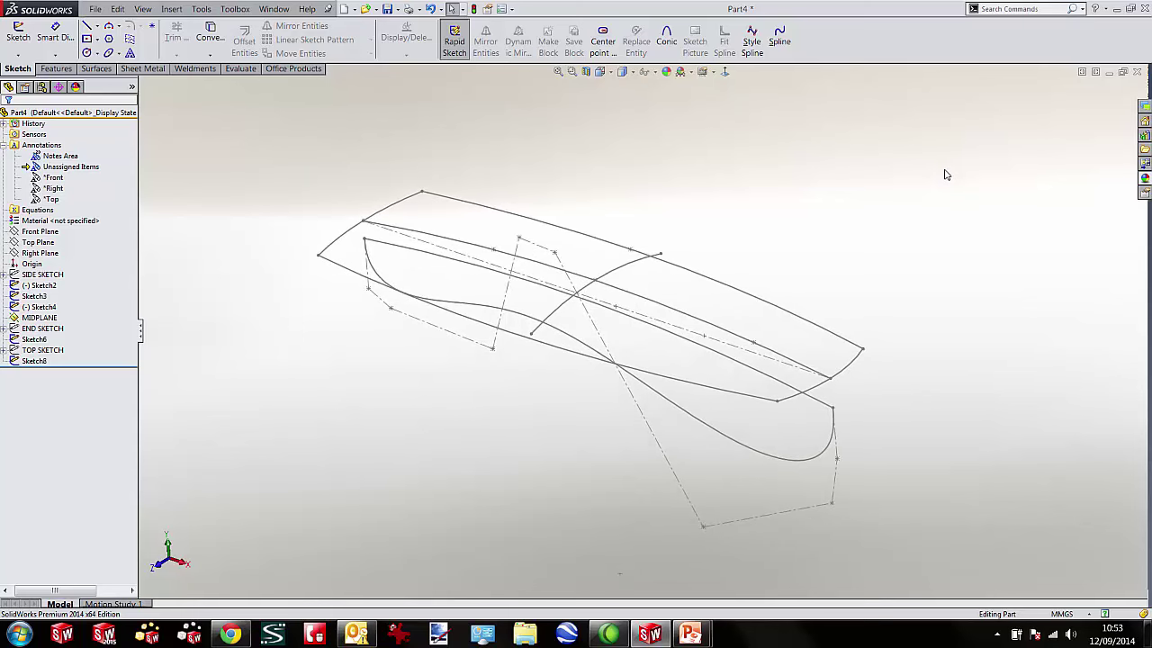
pyautogui.press('super+Tab')
pyautogui.press('super+Tab')
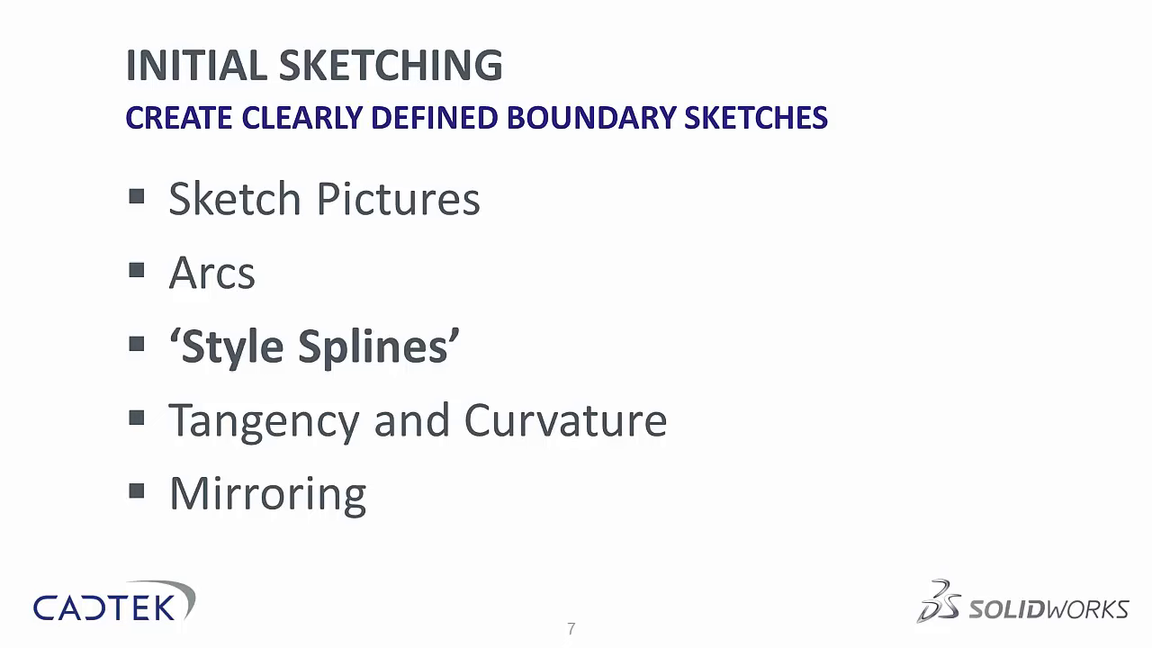
pyautogui.press('Right')
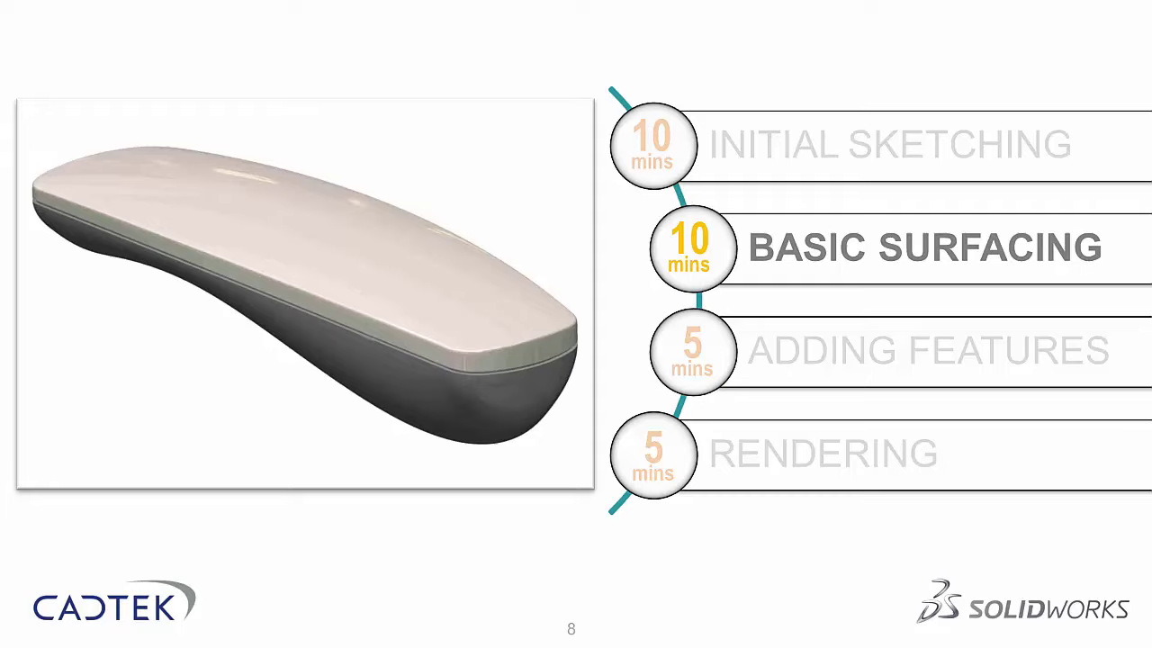
pyautogui.press('Right')
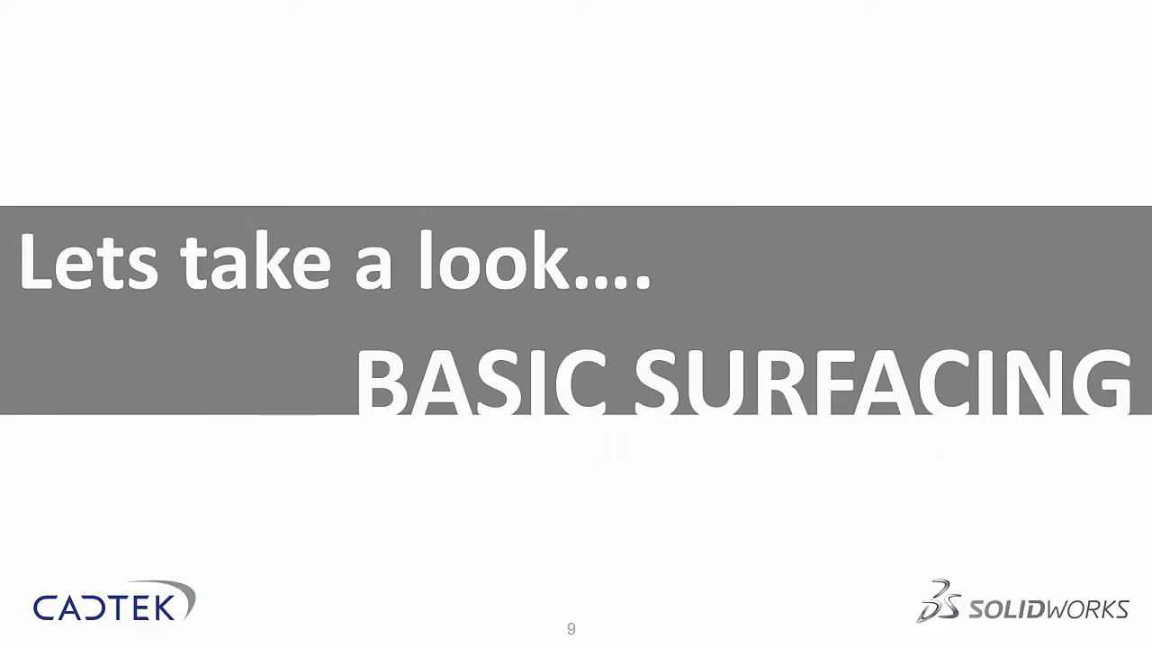
pyautogui.hotkey('alt', 'Tab')
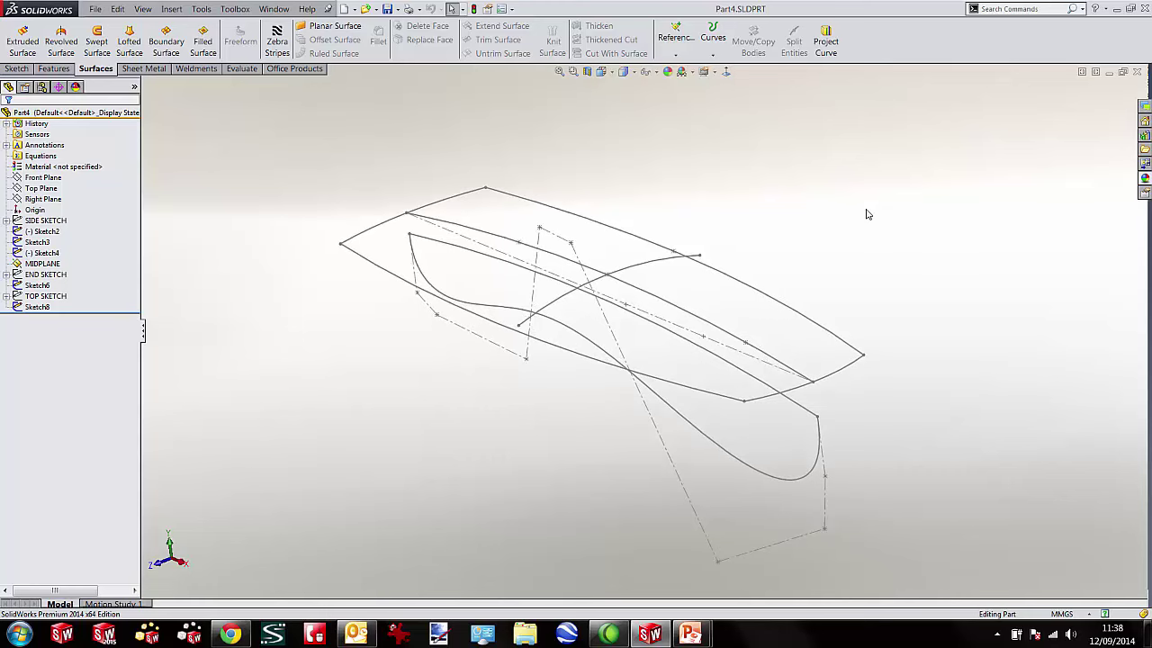
# Extrude the closed plan outline as a surface, using a Mid Plane end condition and a 30 mm depth.
pyautogui.click(22, 45)
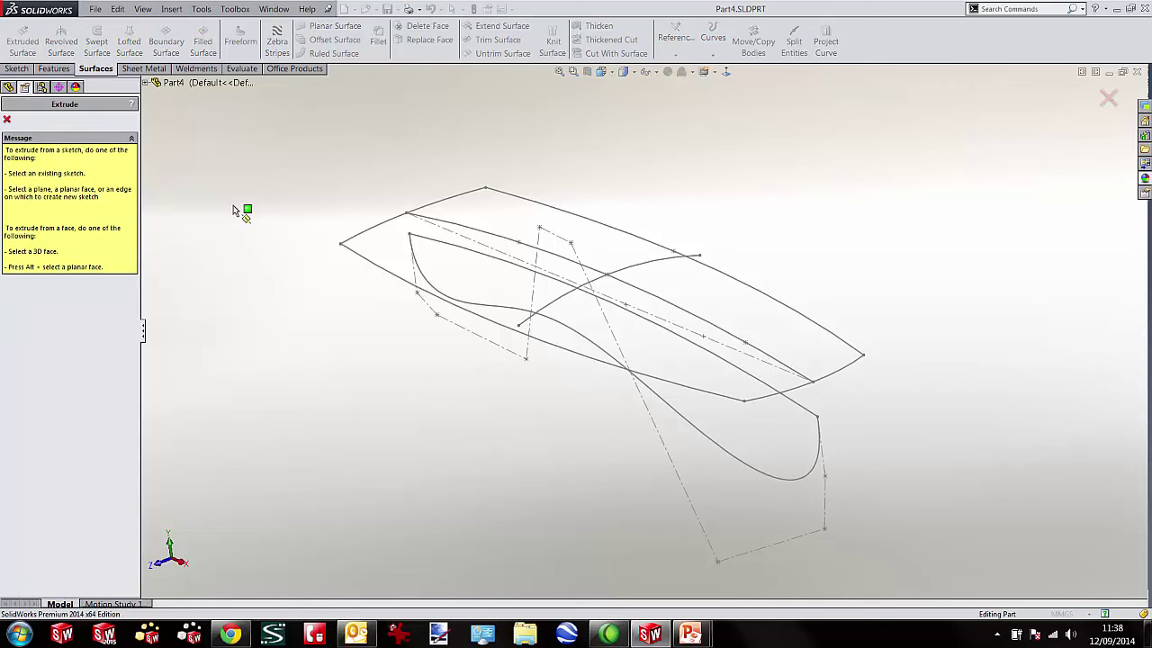
pyautogui.click(361, 232)
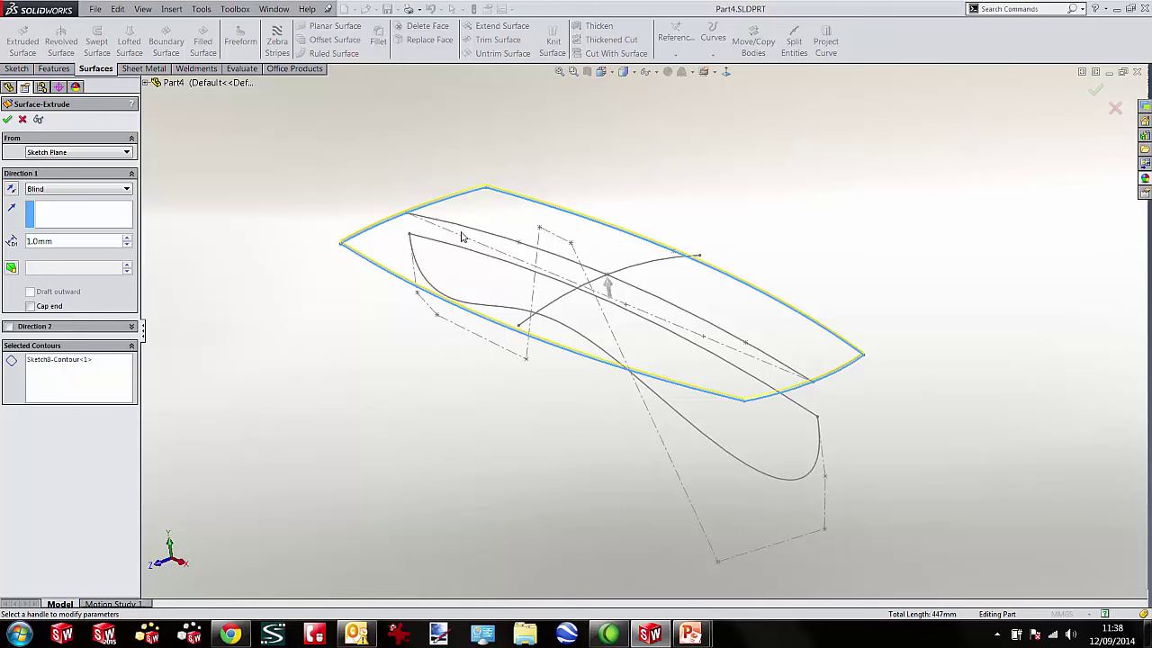
pyautogui.click(76, 188)
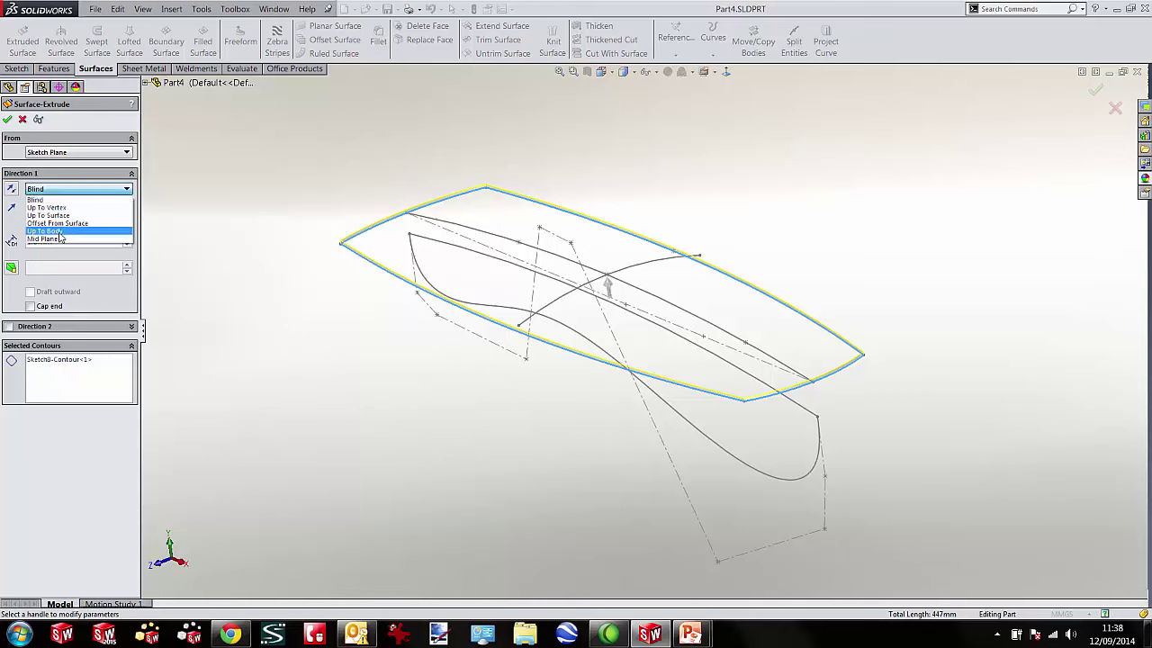
pyautogui.click(49, 231)
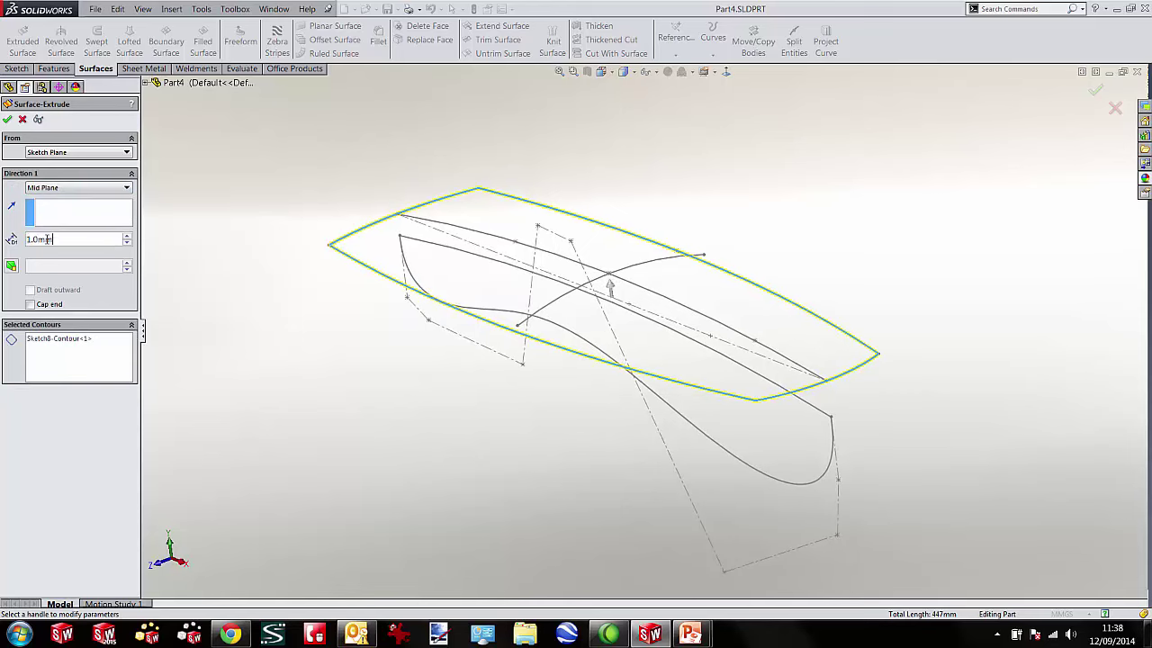
pyautogui.write('30')
pyautogui.press('Return')
pyautogui.hotkey('ctrl', '1')
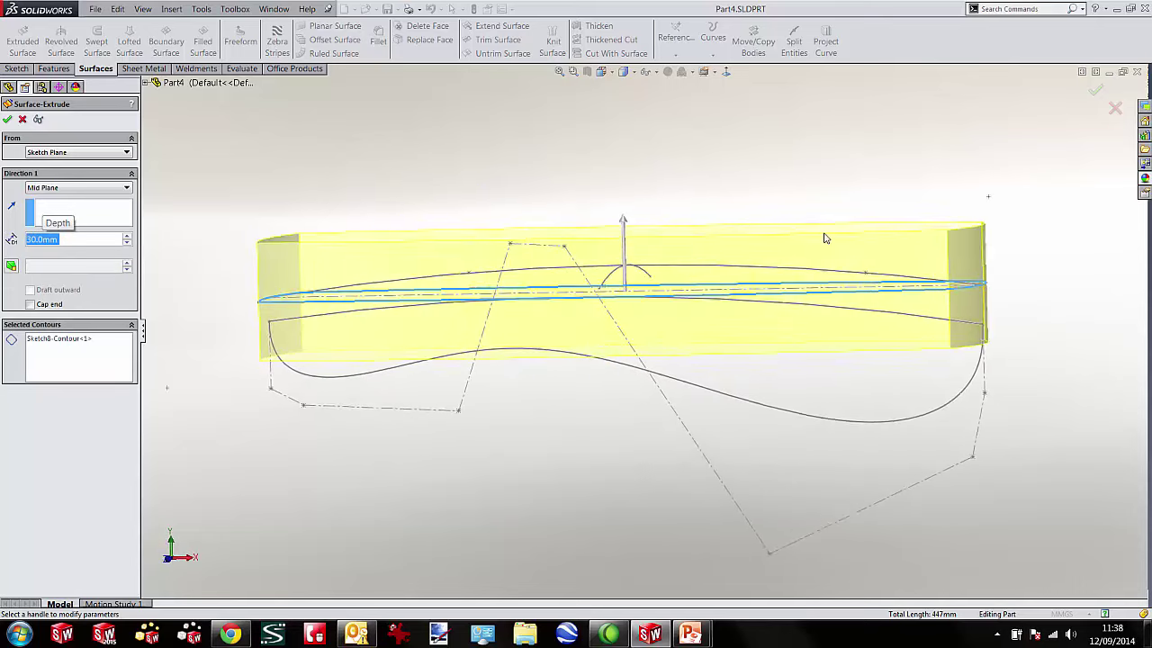
pyautogui.moveTo(259, 362); pyautogui.dragTo(432, 78, button='middle')
pyautogui.hotkey('ctrl', '1')
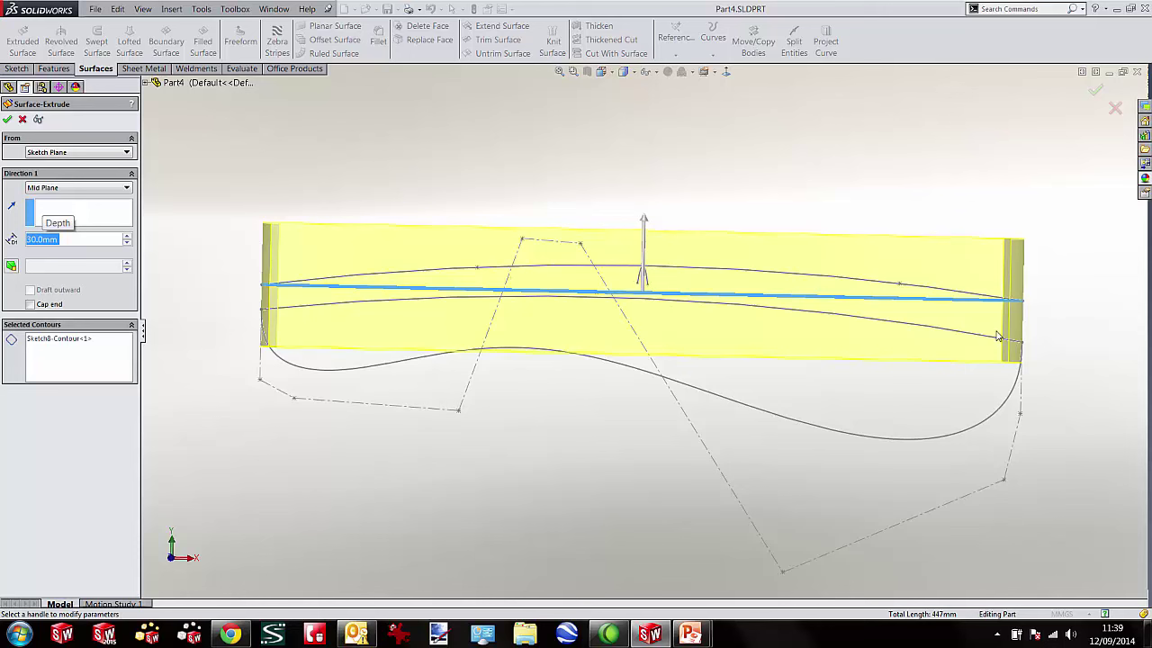
pyautogui.click(1096, 90)
pyautogui.click(831, 161)
# Fillet the four vertical corner edges of the extruded outline surface with an 8 mm constant radius.
pyautogui.moveTo(846, 156); pyautogui.dragTo(837, 167, button='middle')
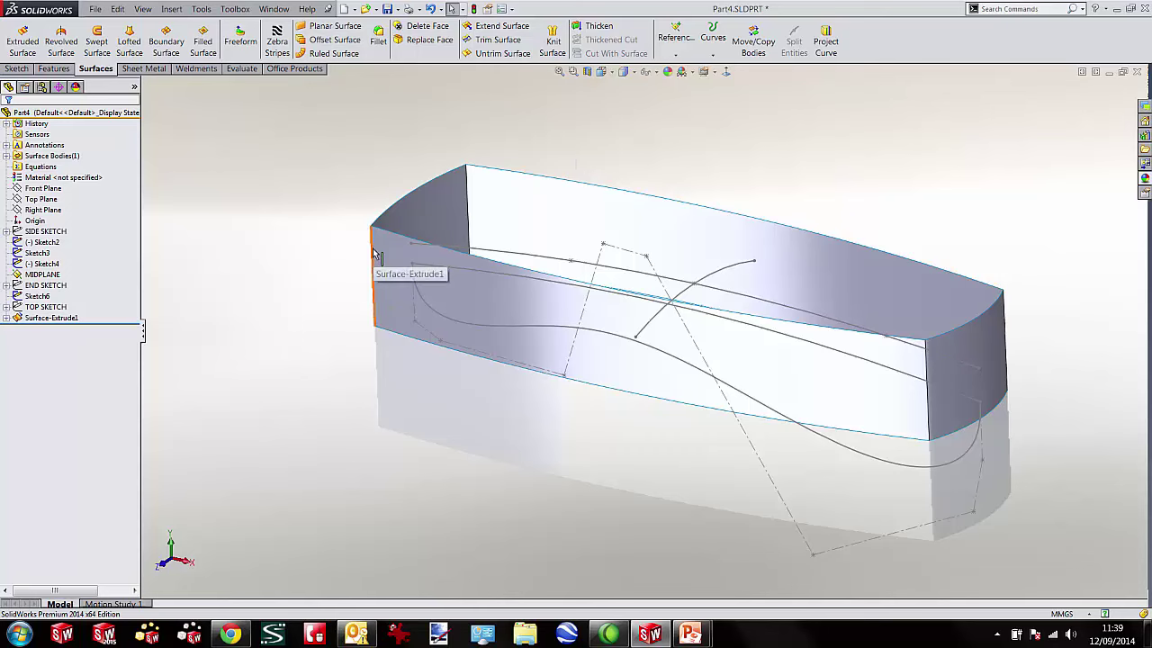
pyautogui.press('s')
pyautogui.click(390, 186)
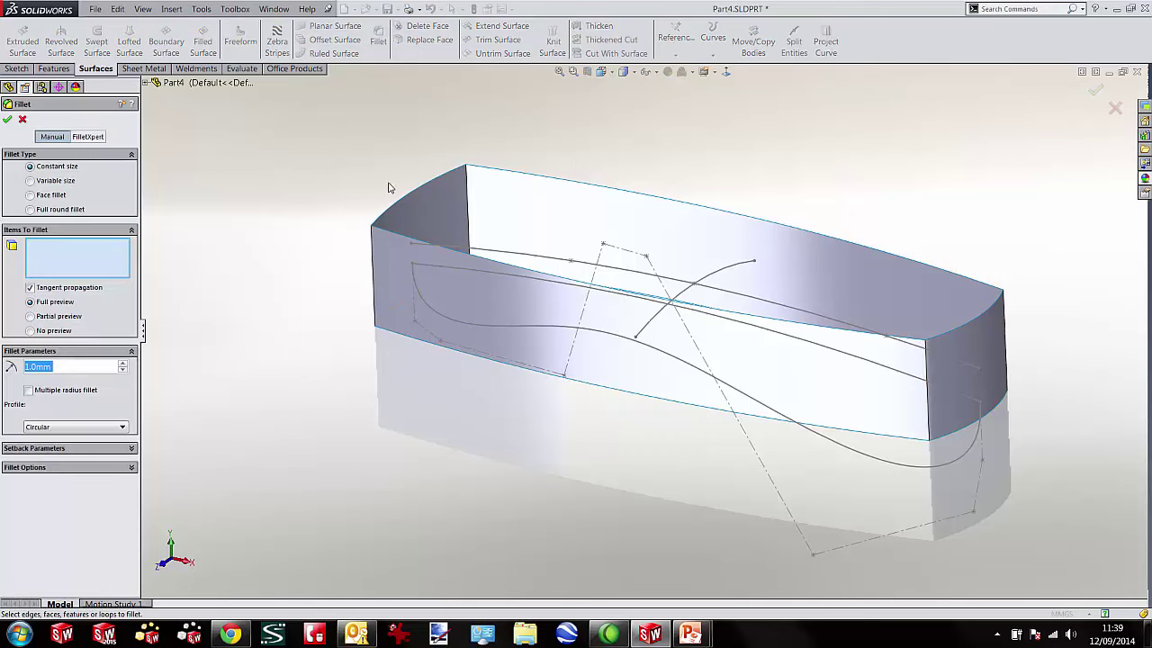
pyautogui.click(373, 238)
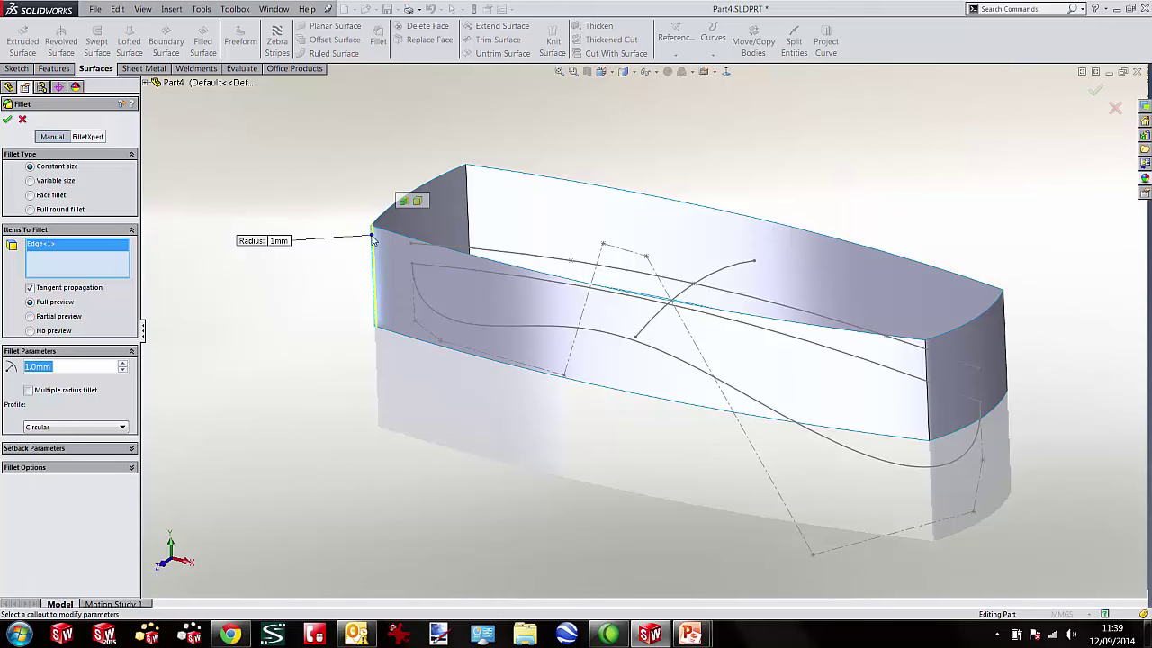
pyautogui.click(404, 202)
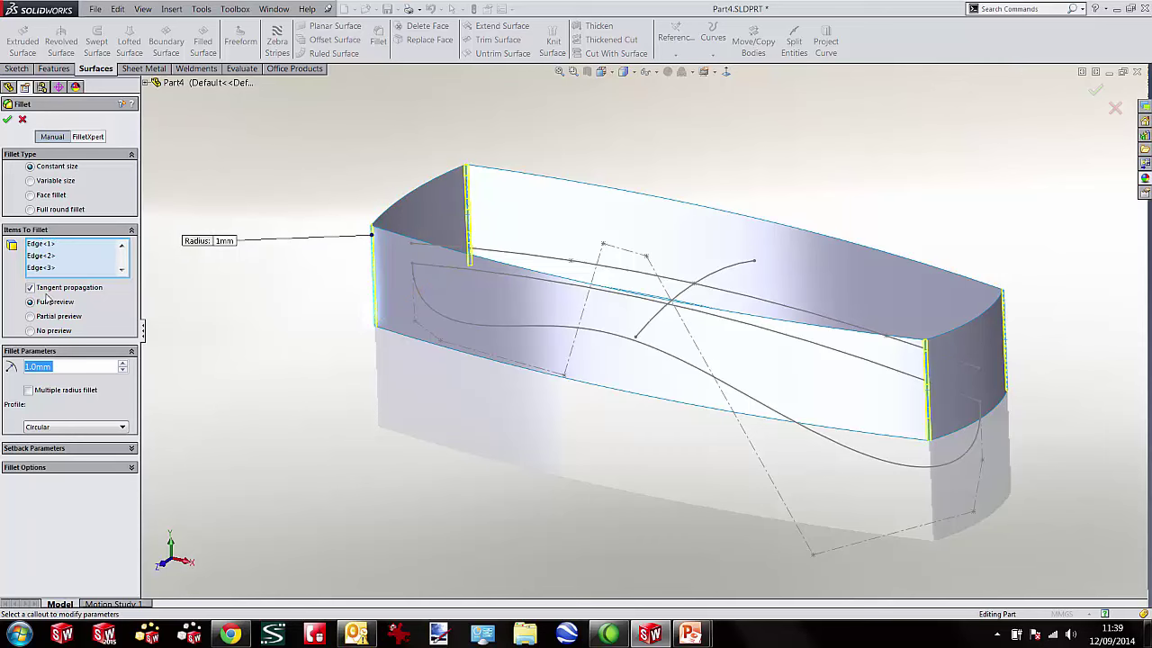
pyautogui.write('8')
pyautogui.press('Return')
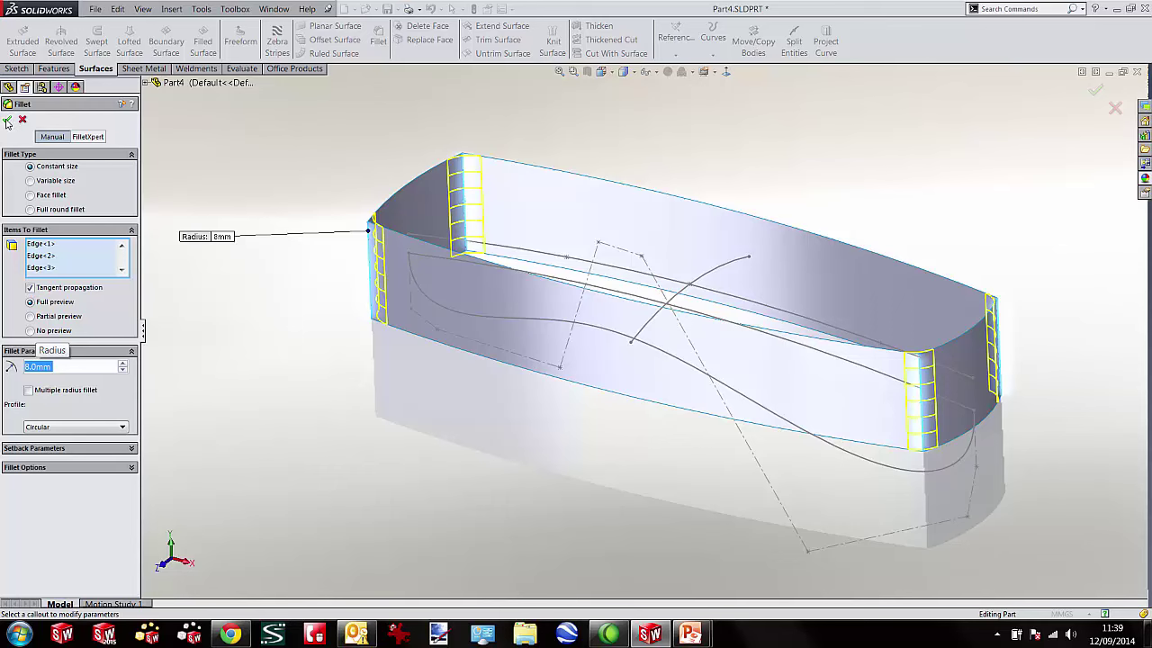
pyautogui.click(7, 119)
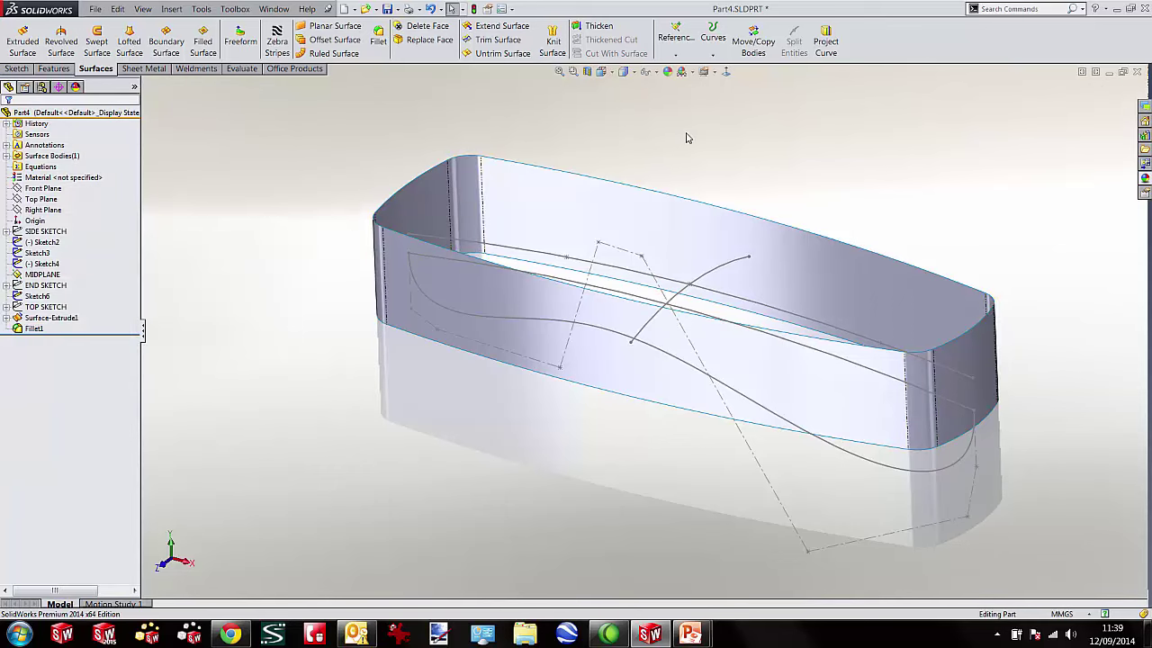
# Create a boundary surface with the upper lengthwise curve Sketch2 as Direction 1 and the crosswise arc Sketch6 as Direction 2.
pyautogui.press('Left')
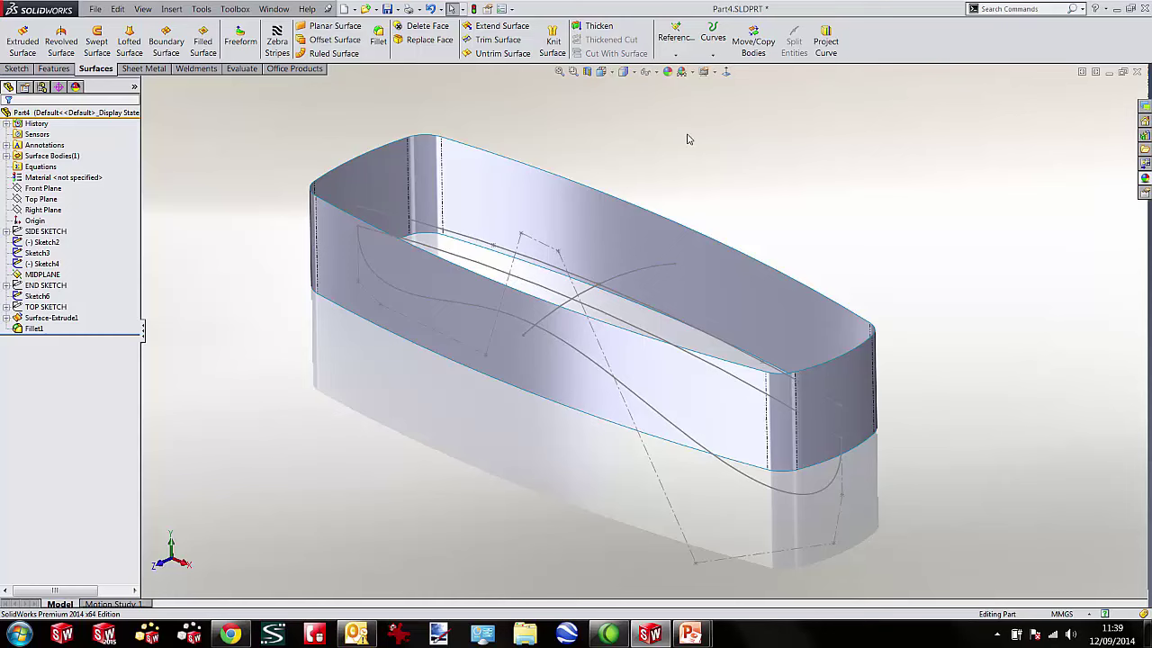
pyautogui.click(167, 45)
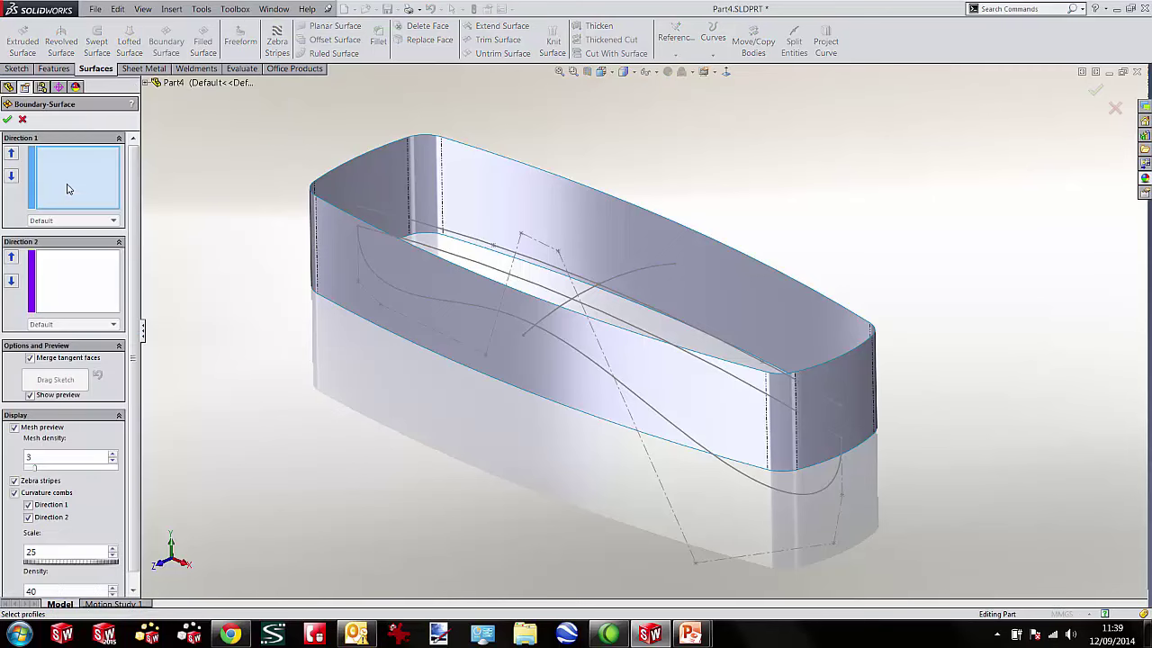
pyautogui.click(371, 213)
pyautogui.moveTo(371, 213)
pyautogui.mouseDown(button='middle')
pyautogui.moveTo(1002, 187)
pyautogui.moveTo(816, 191)
pyautogui.mouseUp(button='middle')
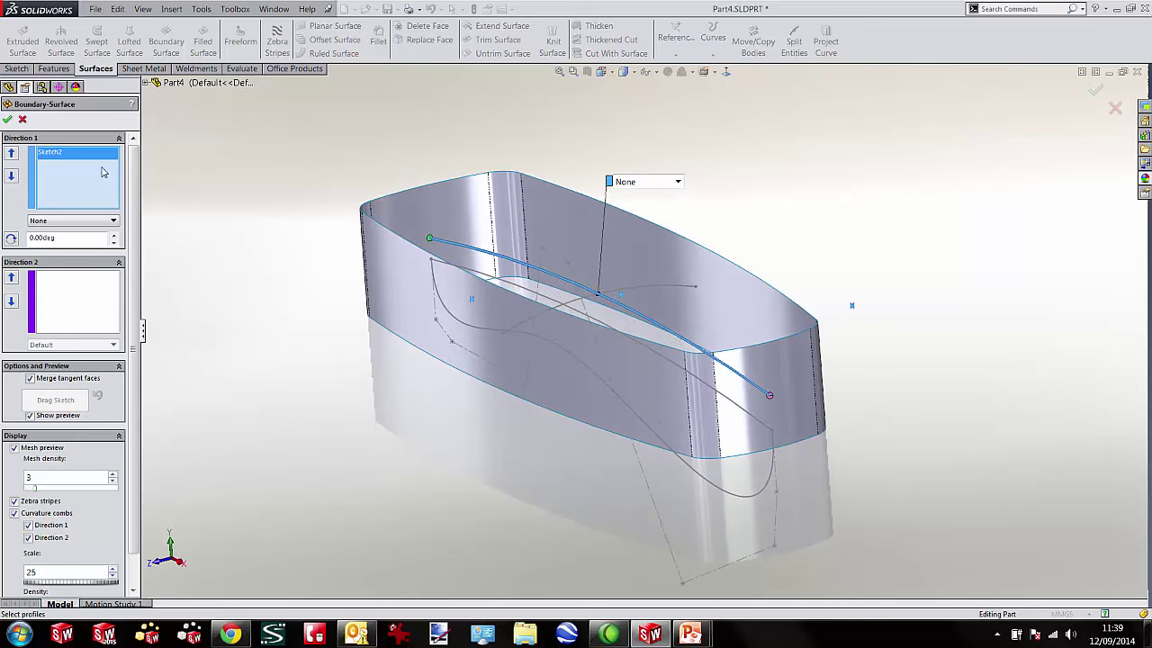
pyautogui.click(69, 312)
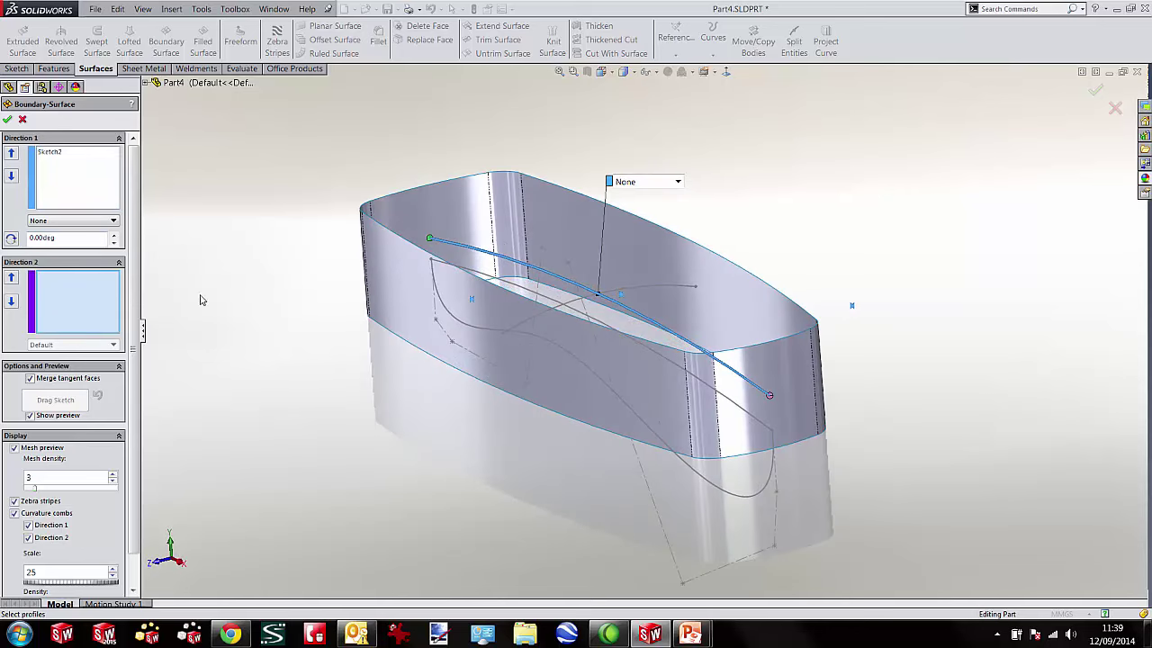
pyautogui.click(641, 286)
pyautogui.moveTo(651, 290); pyautogui.dragTo(864, 271, button='middle')
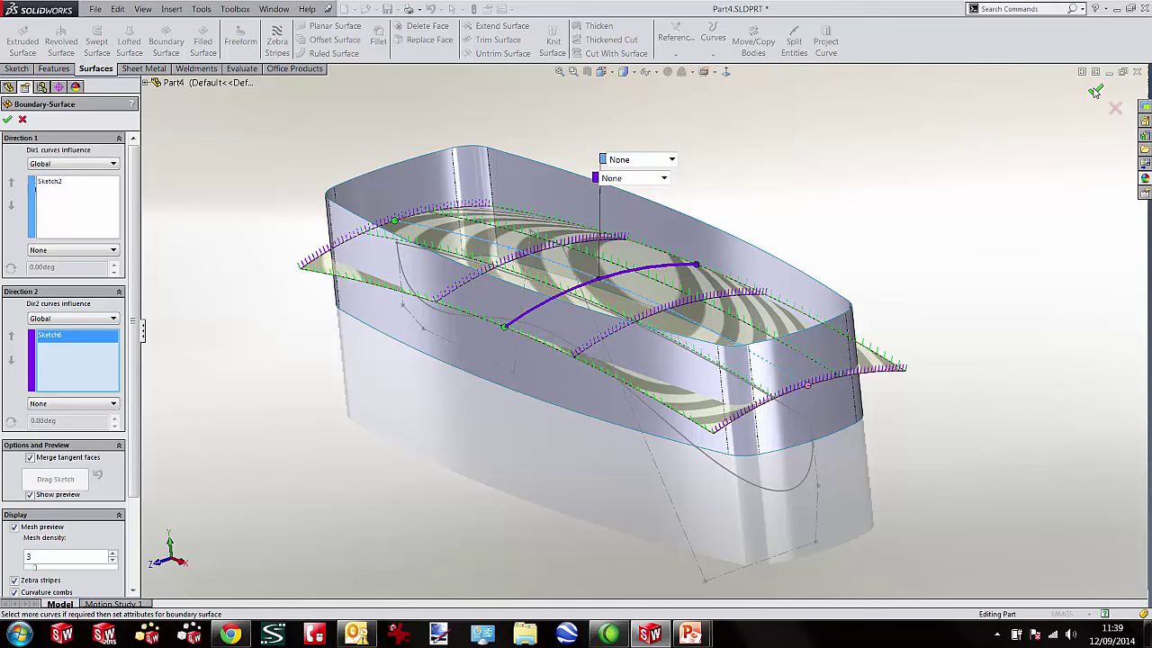
pyautogui.click(1095, 92)
# Trim the filleted outline wall with the boundary surface as trim tool, removing the portion above it.
pyautogui.press('f')
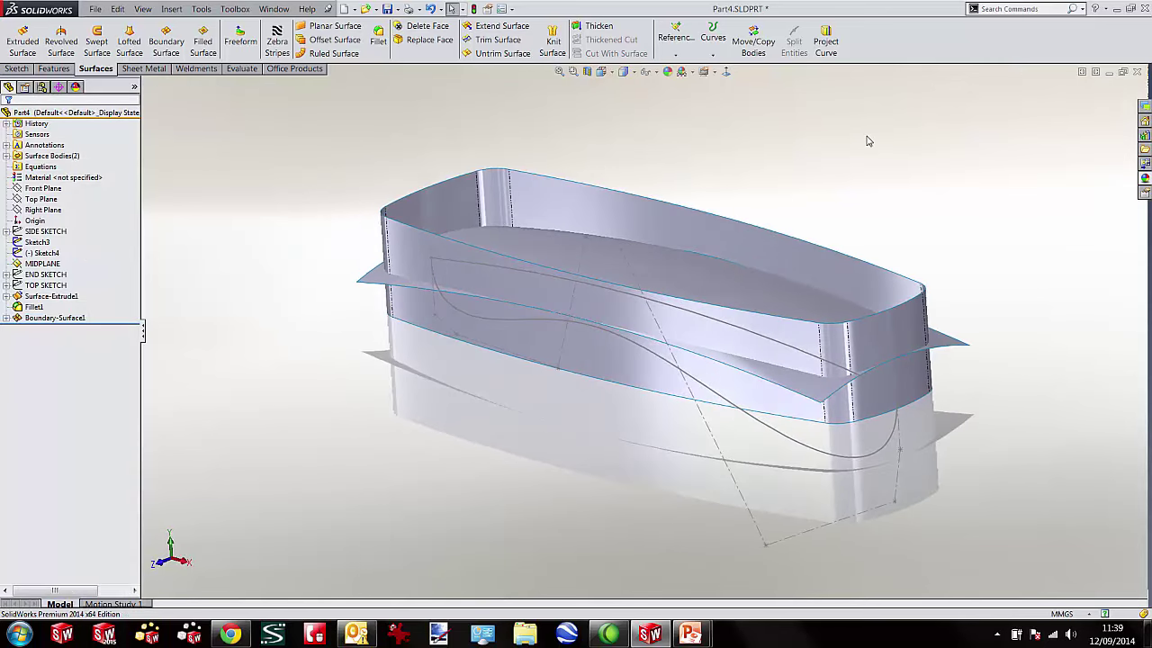
pyautogui.click(498, 40)
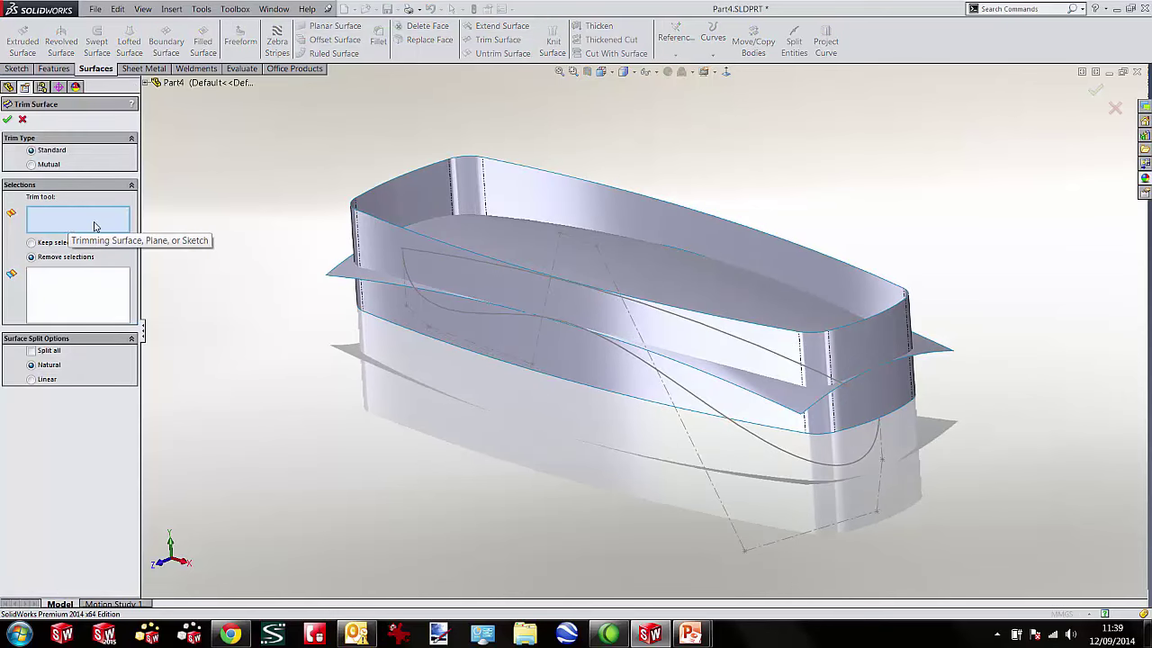
pyautogui.click(349, 274)
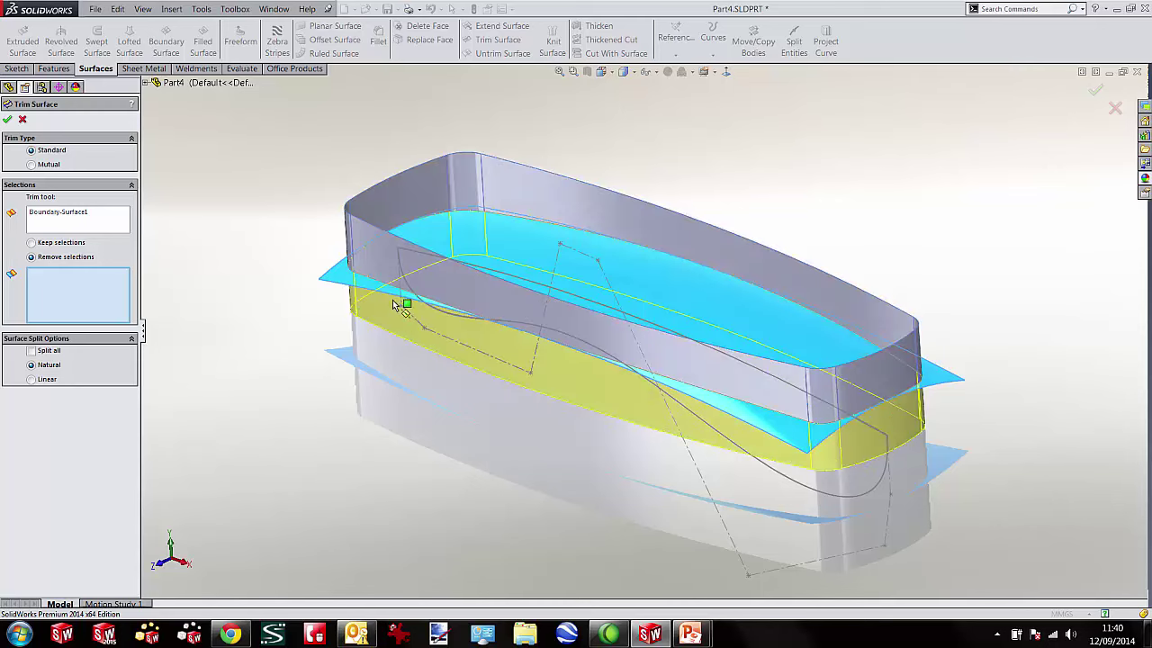
pyautogui.click(383, 218)
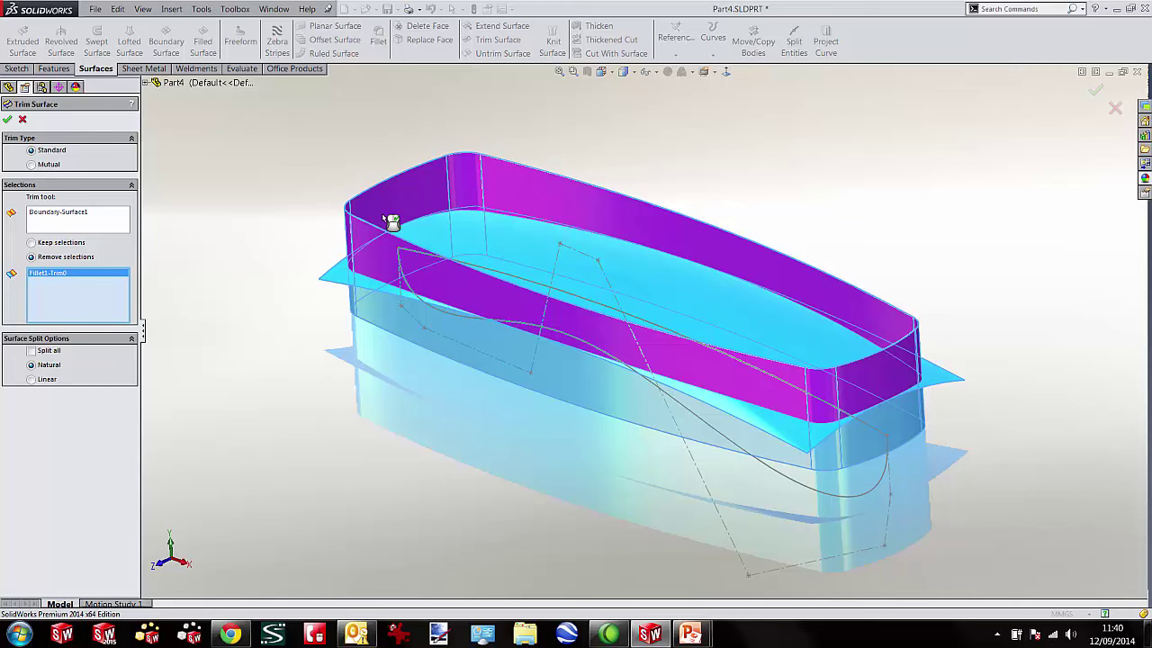
pyautogui.press('Return')
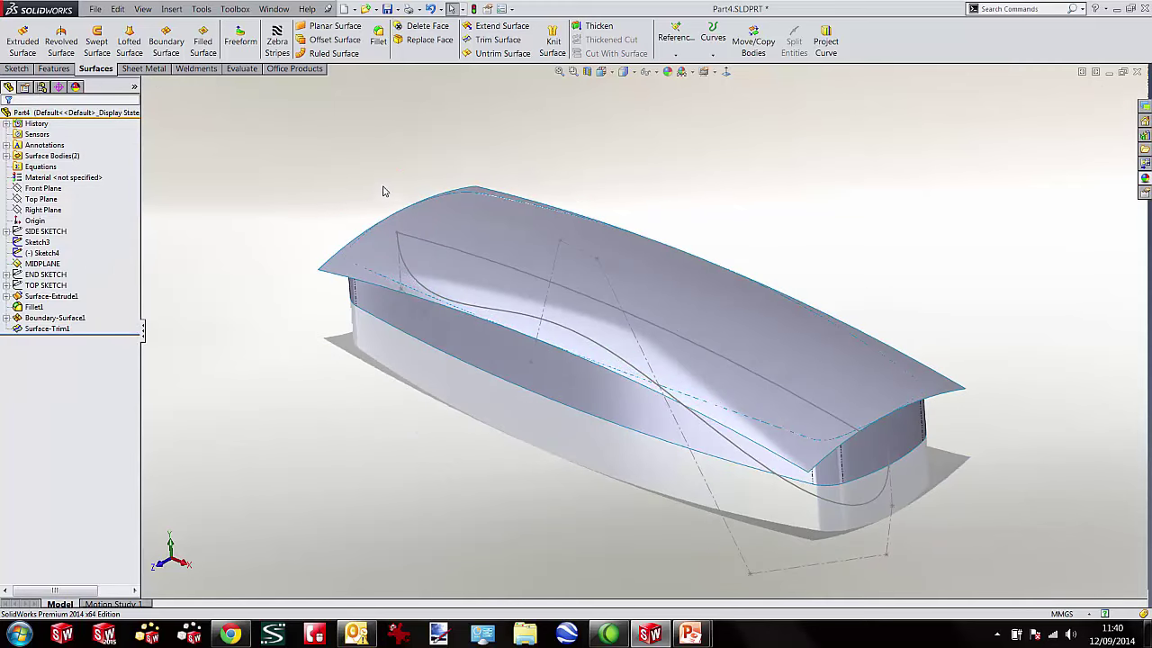
# Trim the boundary surface with the outline wall as trim tool, removing the four overhanging corner pieces.
pyautogui.click(496, 39)
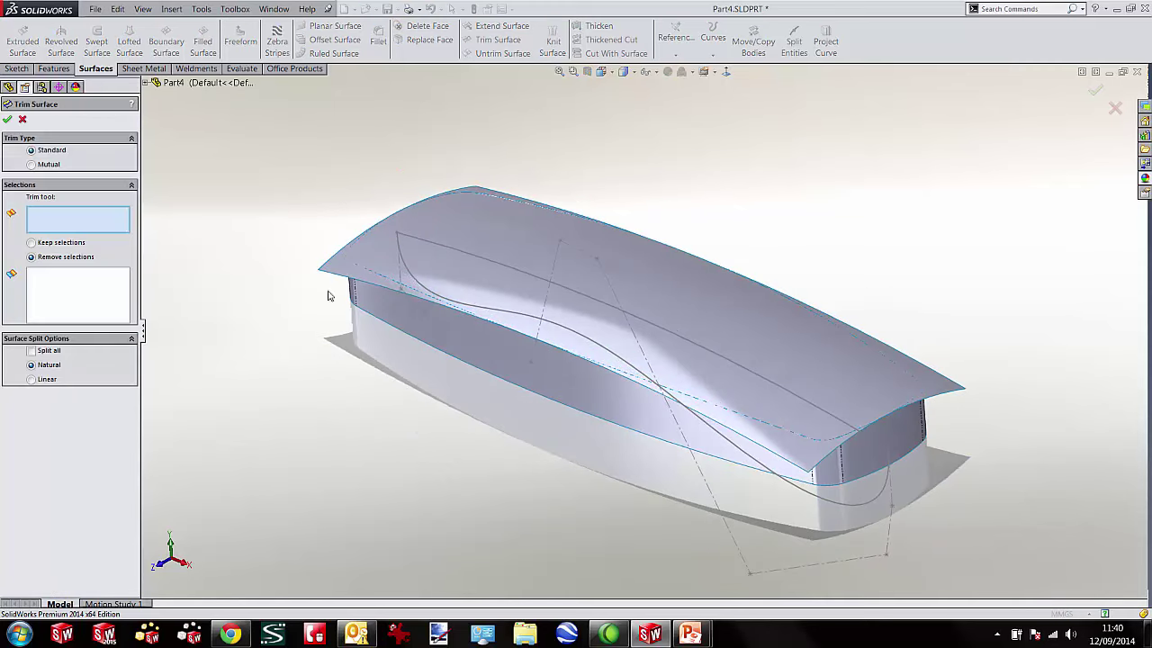
pyautogui.click(394, 309)
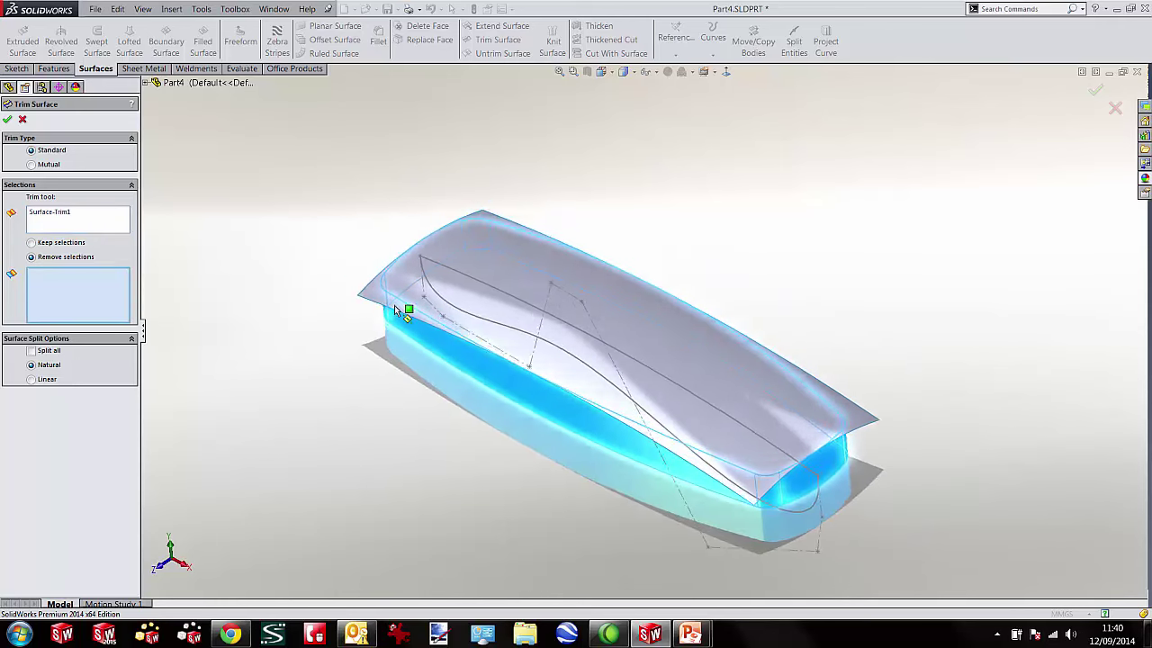
pyautogui.click(360, 297)
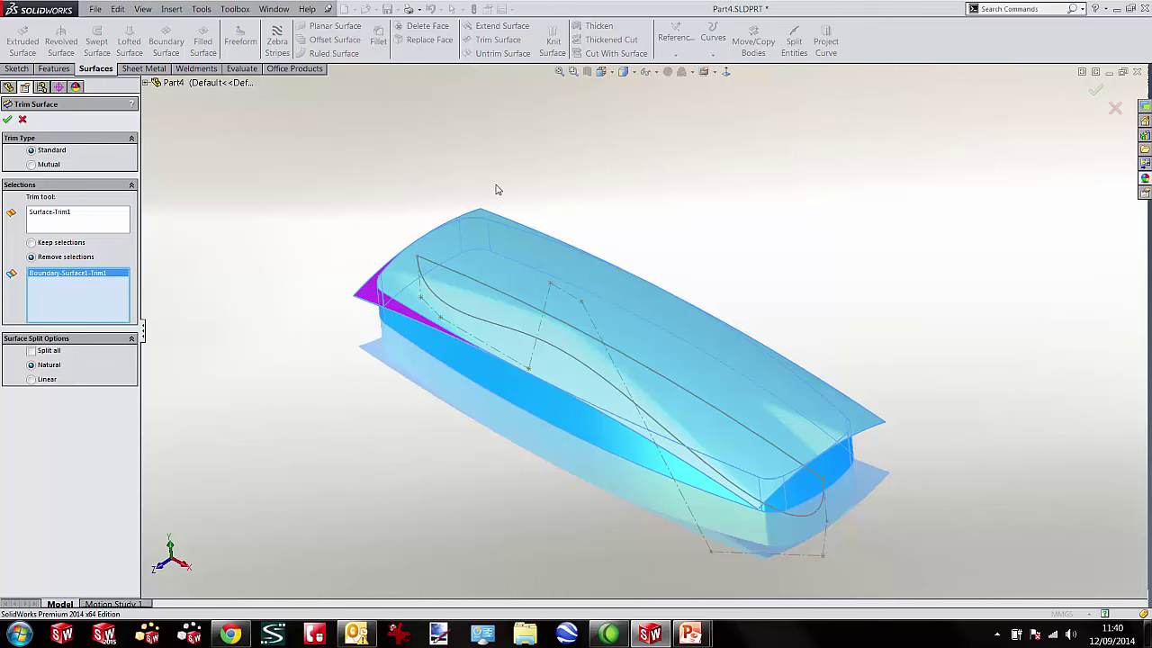
pyautogui.click(486, 219)
pyautogui.click(873, 412)
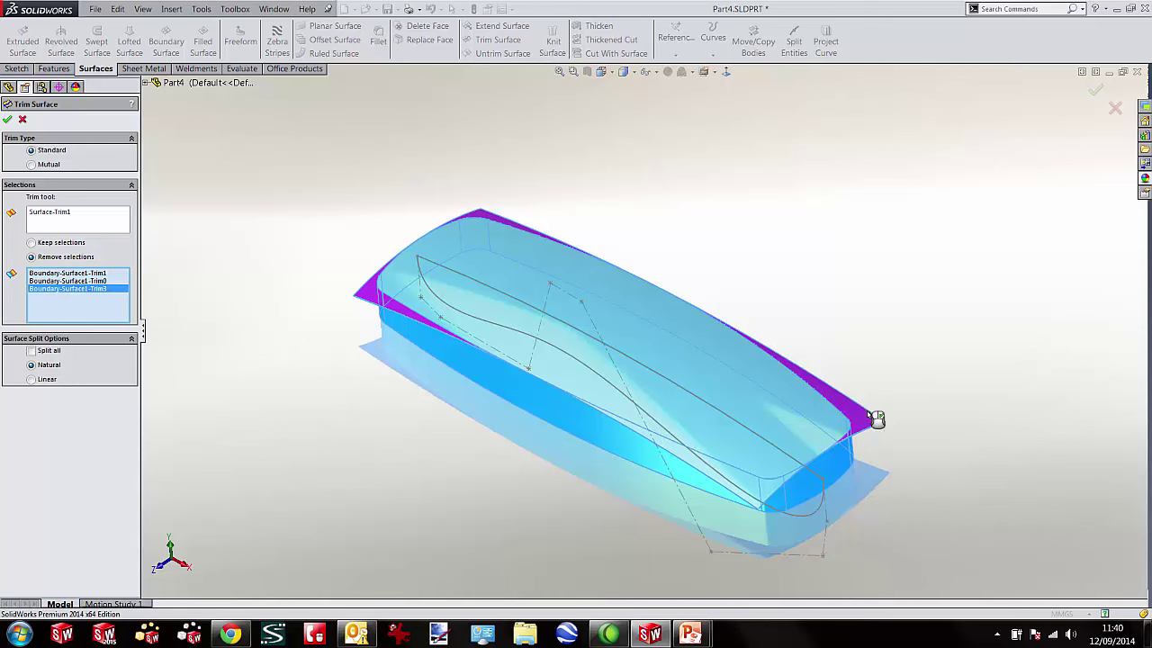
pyautogui.click(757, 487)
pyautogui.rightClick(758, 487)
pyautogui.click(857, 295)
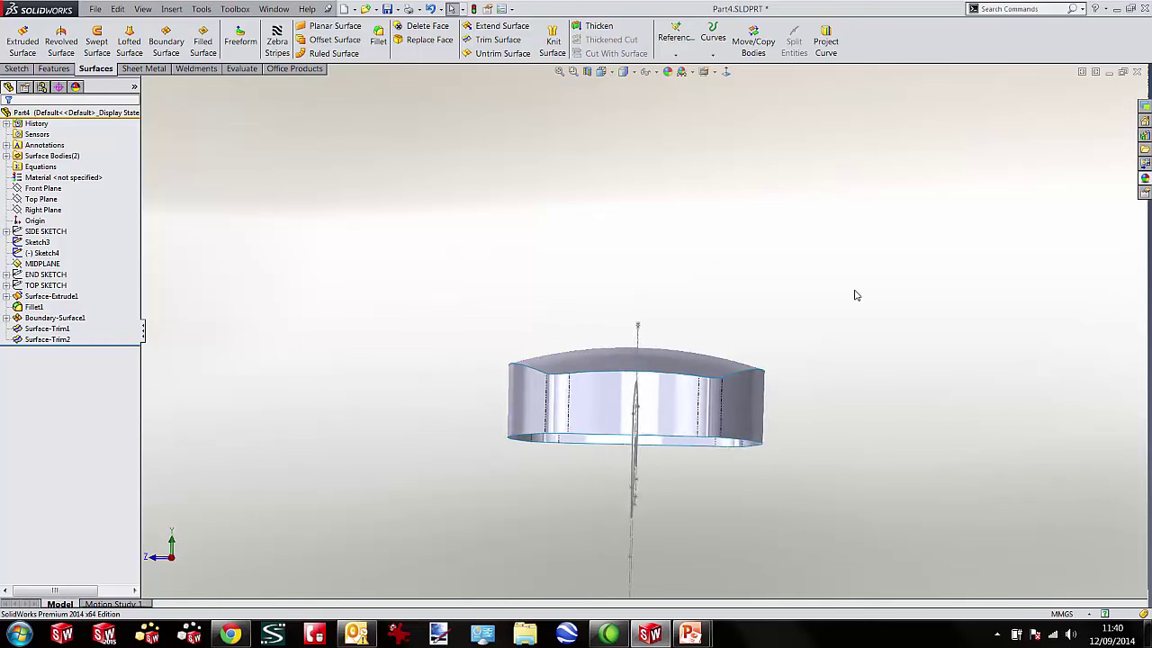
# Trim the side walls with Sketch3, the shallow arc sketch, removing the wall portion below the arc.
pyautogui.hotkey('ctrl', '1')
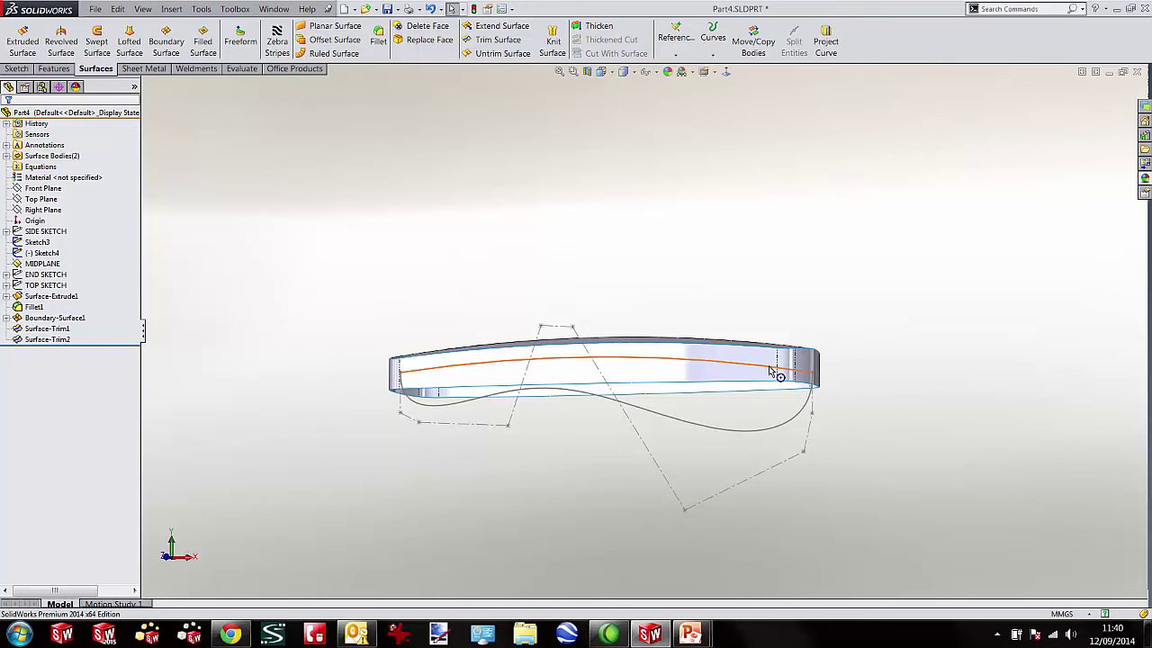
pyautogui.click(663, 364)
pyautogui.hotkey('ctrl', '7')
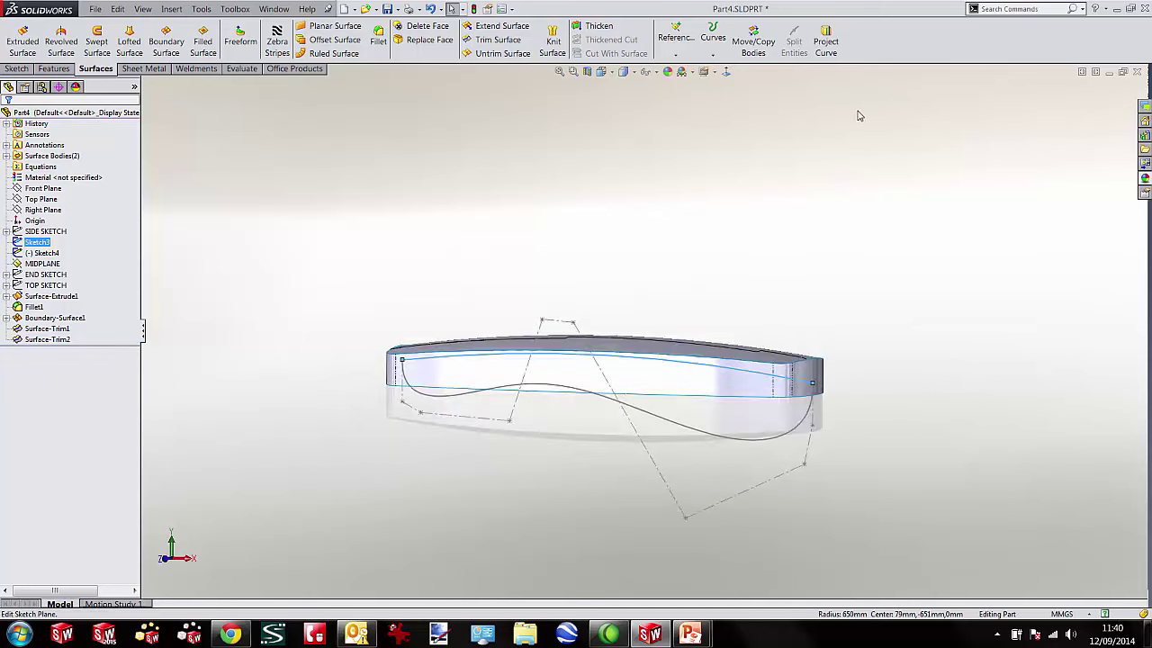
pyautogui.click(504, 40)
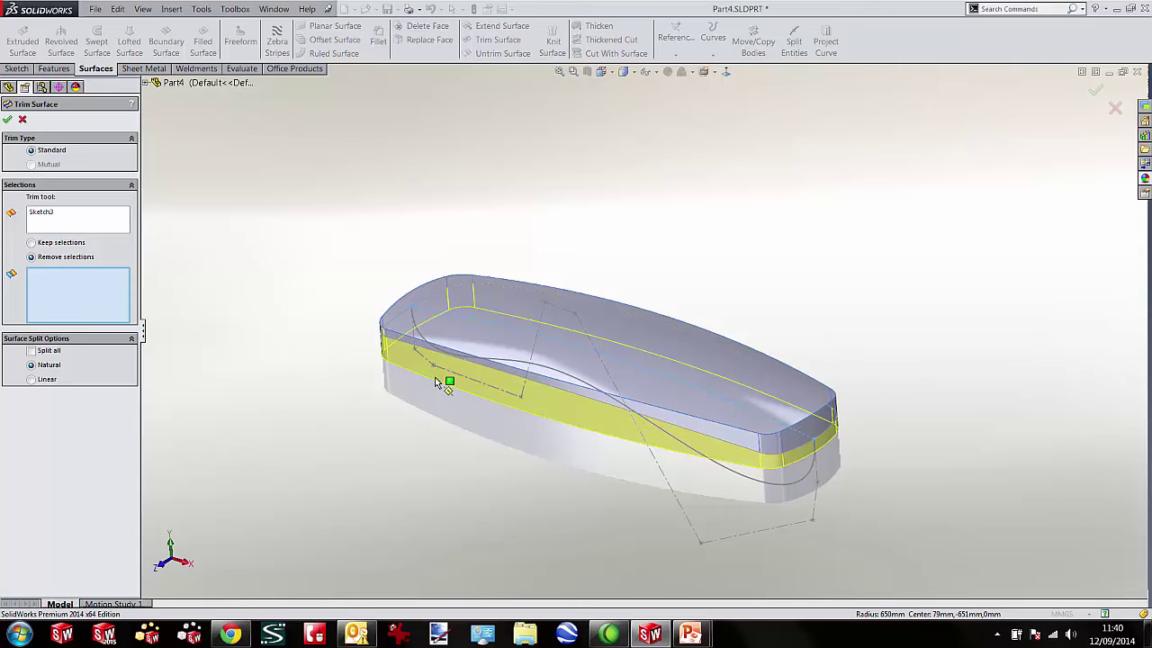
pyautogui.scroll(-4, 441, 382)
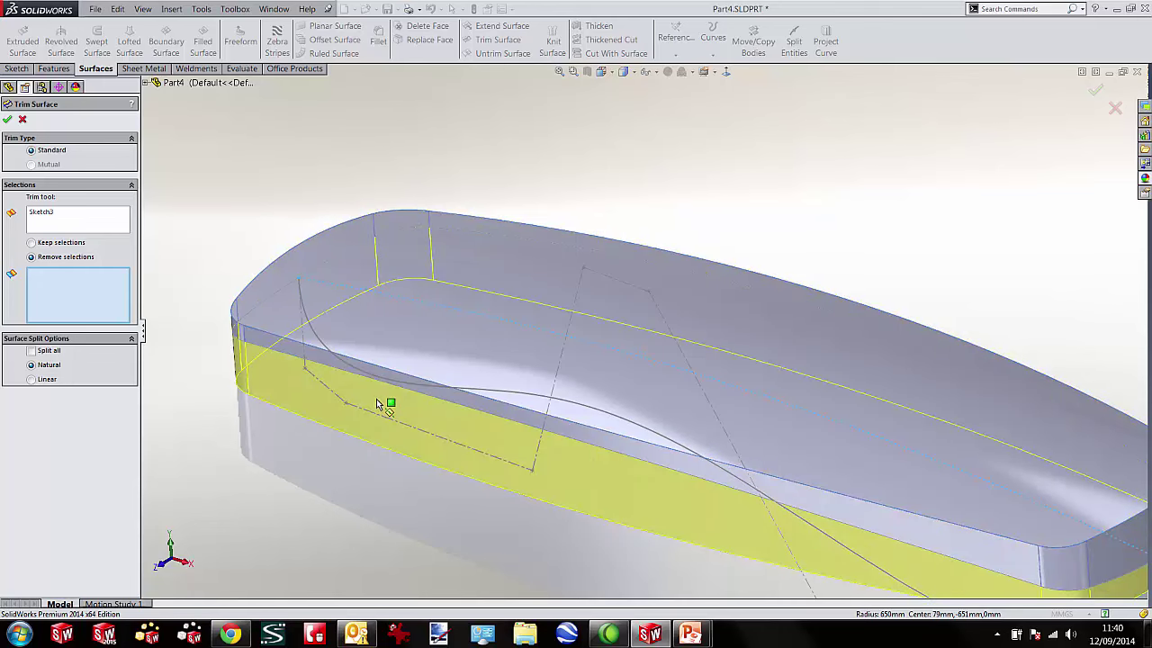
pyautogui.click(378, 402)
pyautogui.rightClick(378, 402)
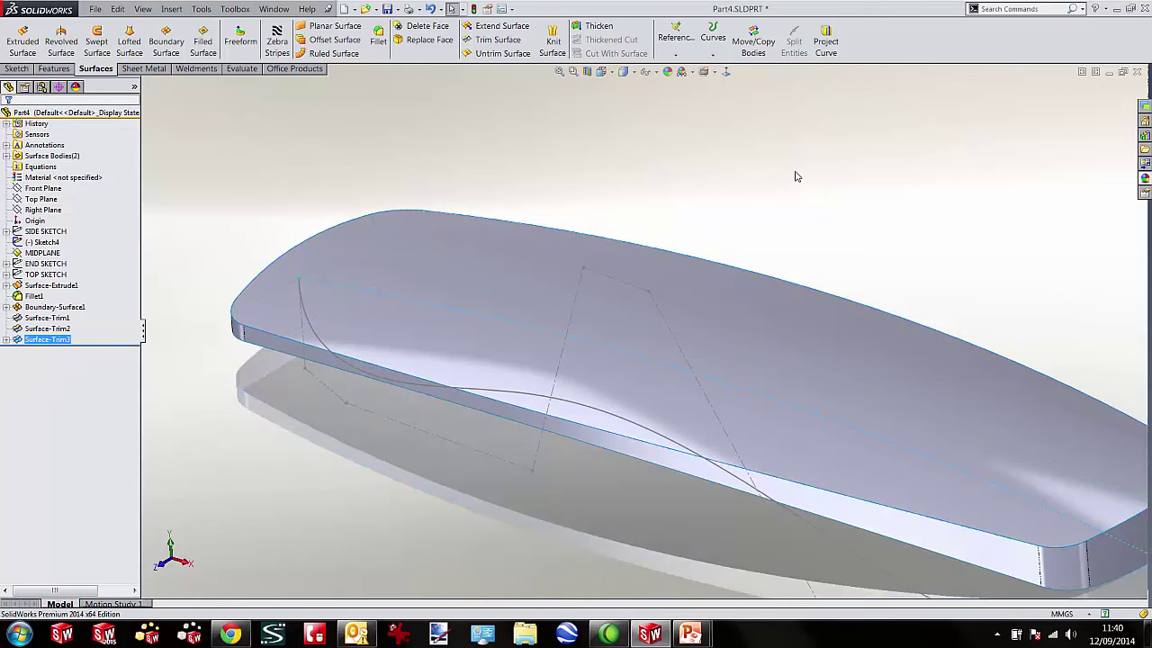
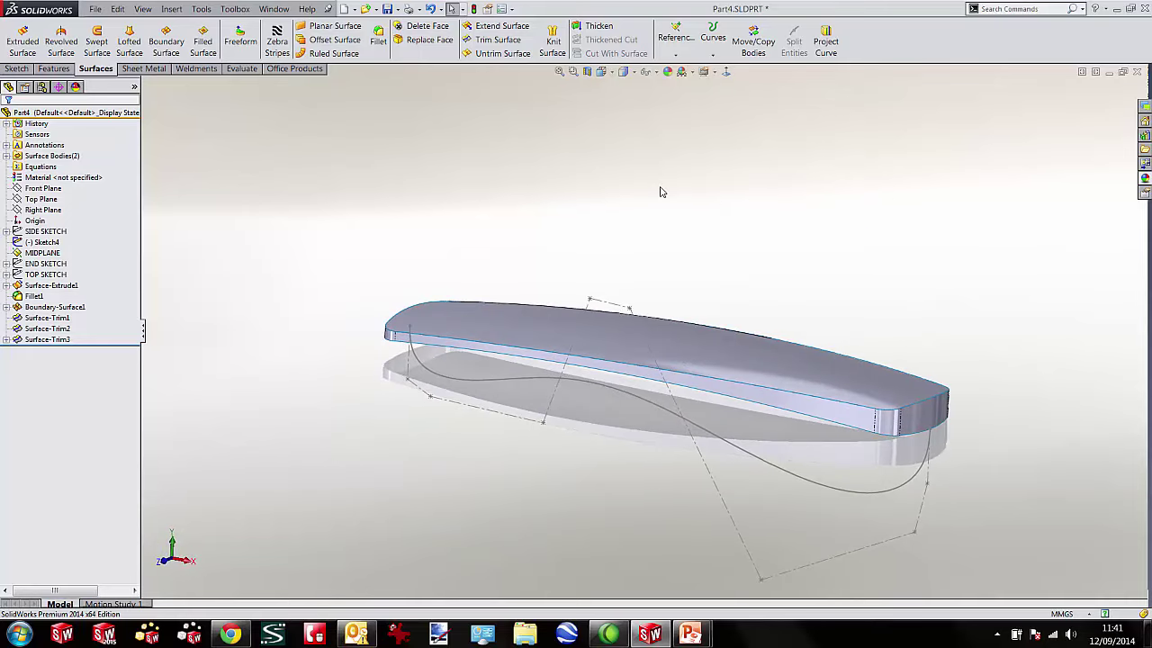
# Show Sketch2 of the boundary surface and inspect the two points along its arc.
pyautogui.press('f')
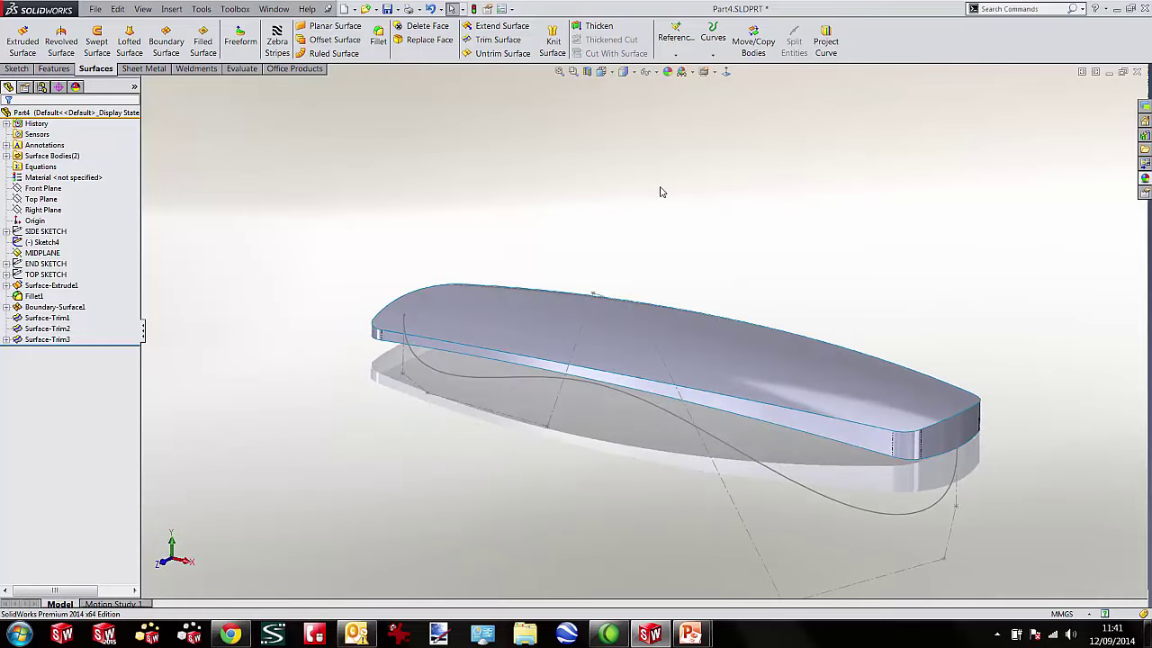
pyautogui.click(5, 285)
pyautogui.click(47, 296)
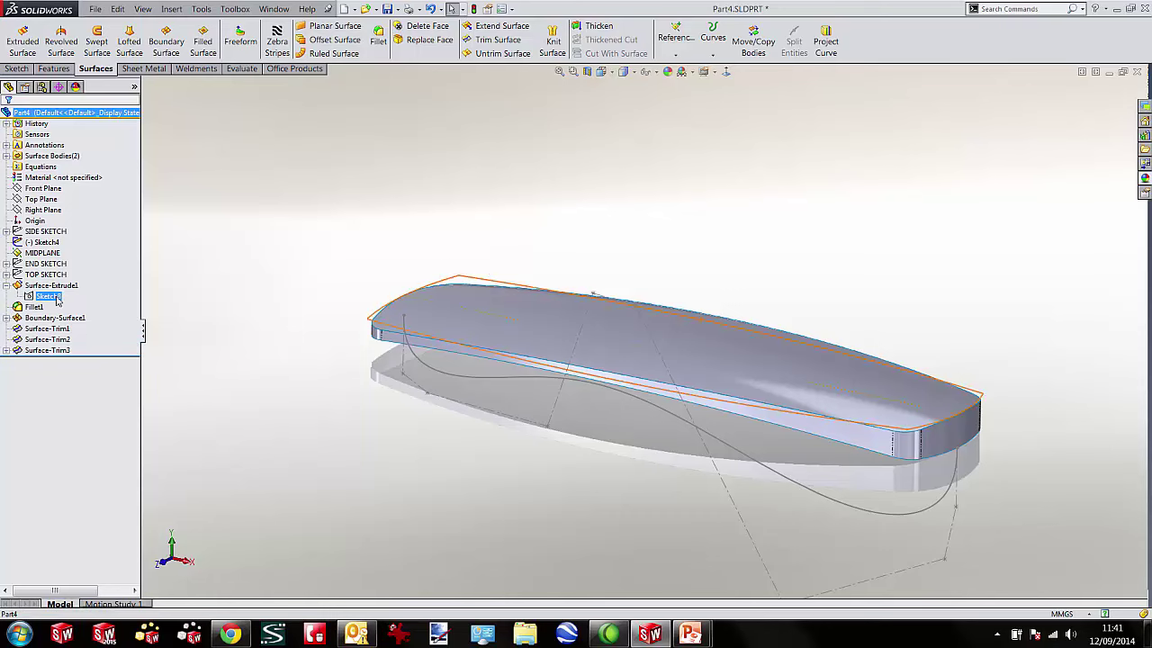
pyautogui.click(7, 318)
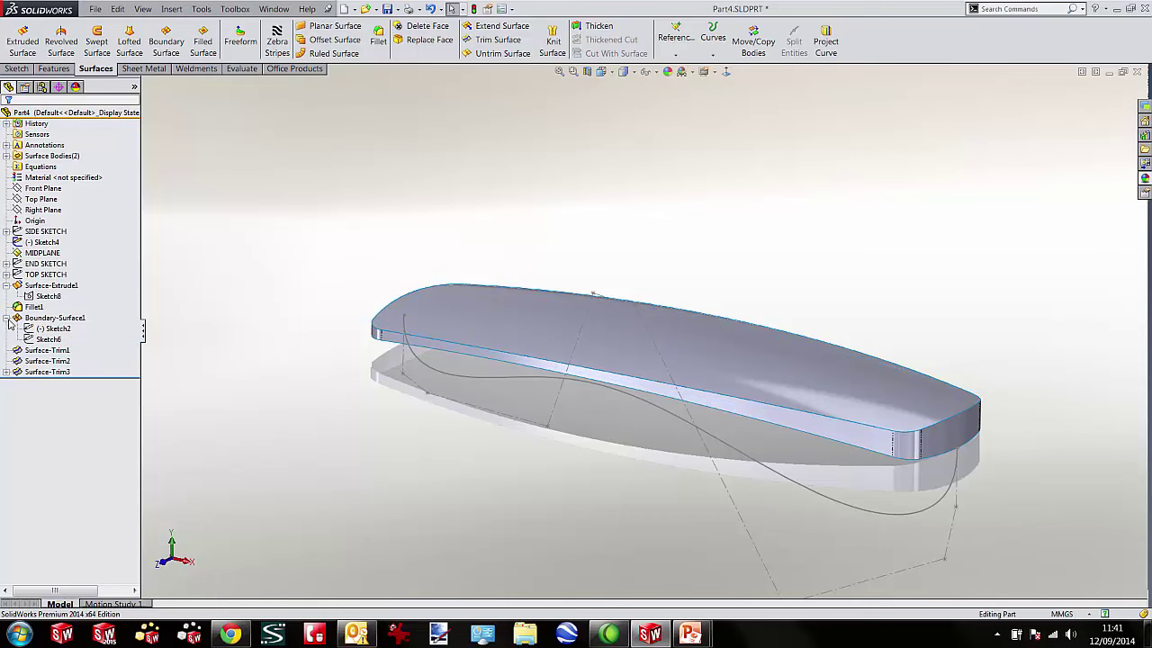
pyautogui.click(59, 333)
pyautogui.click(352, 234)
pyautogui.moveTo(735, 208); pyautogui.dragTo(729, 233, button='middle')
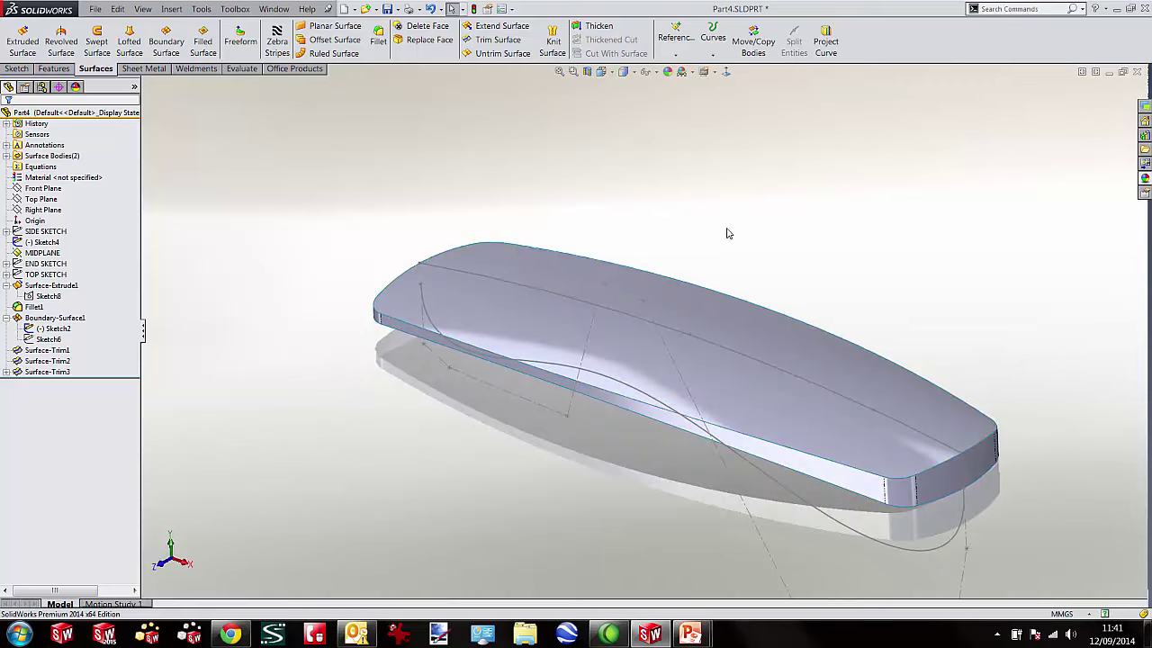
pyautogui.click(537, 292)
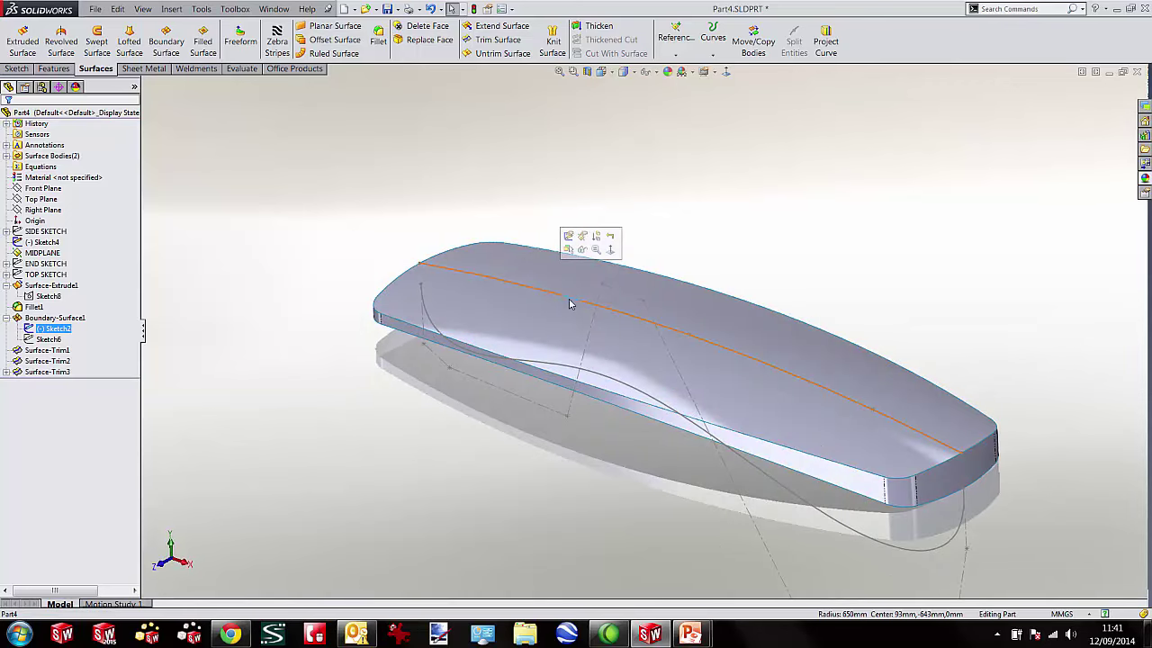
pyautogui.click(572, 298)
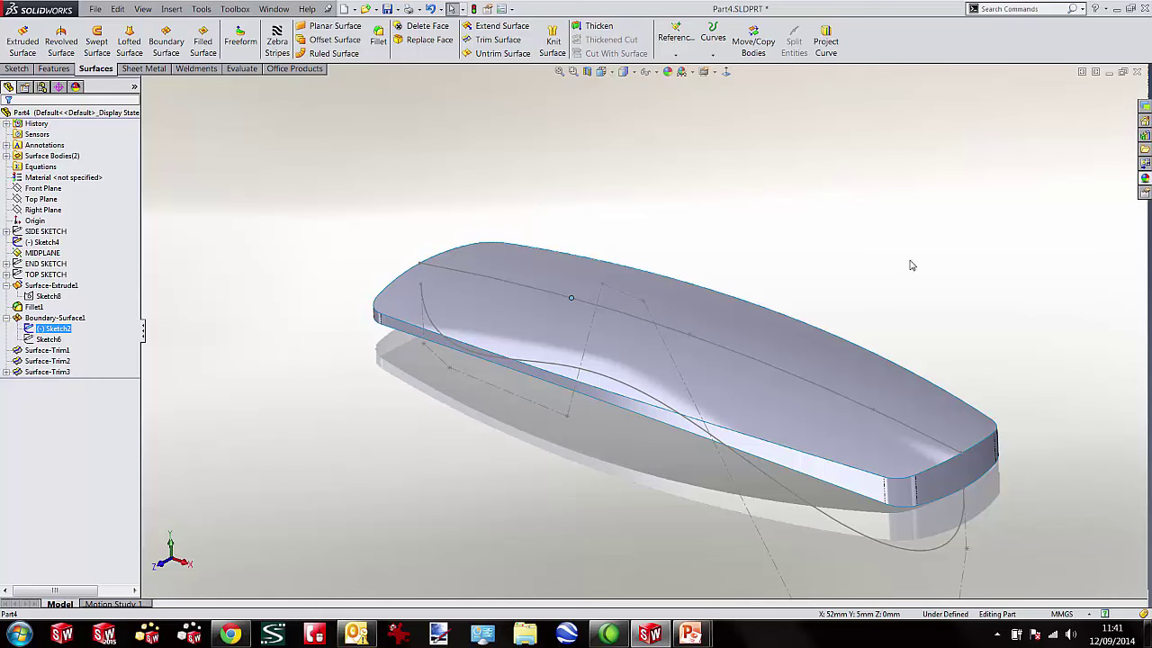
pyautogui.click(690, 339)
pyautogui.moveTo(837, 225); pyautogui.dragTo(666, 210, button='middle')
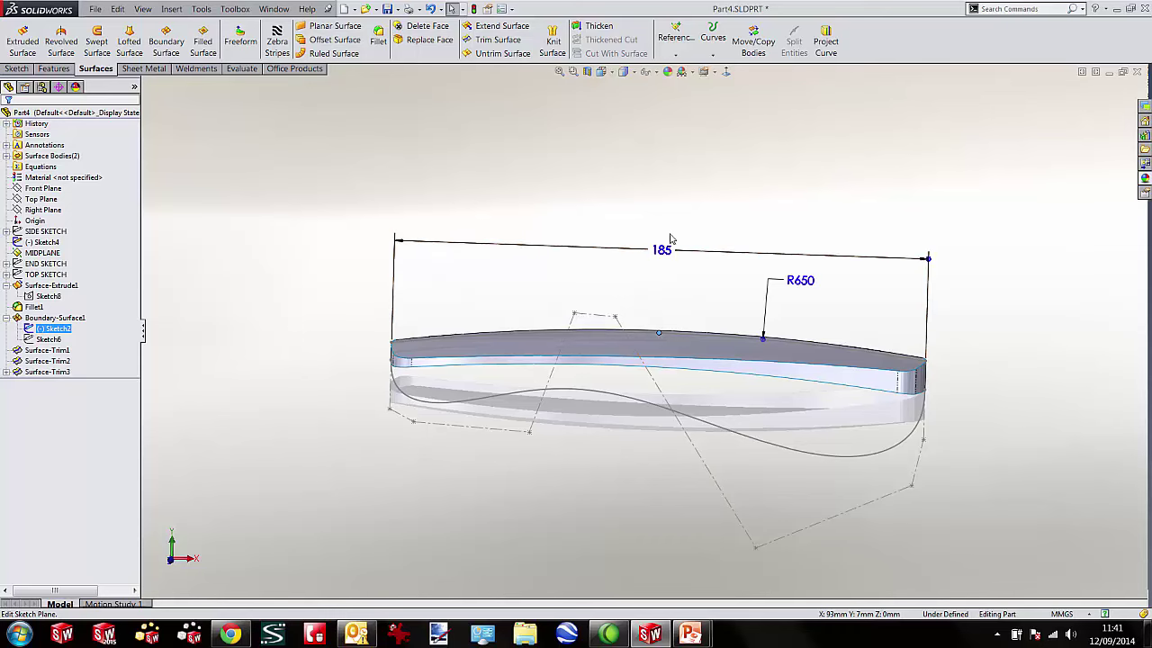
pyautogui.click(340, 248)
# Start a sketch on MIDPLANE and draw a four-vertex style spline from the centreline to about 27 mm outward, below the side wall.
pyautogui.click(42, 242)
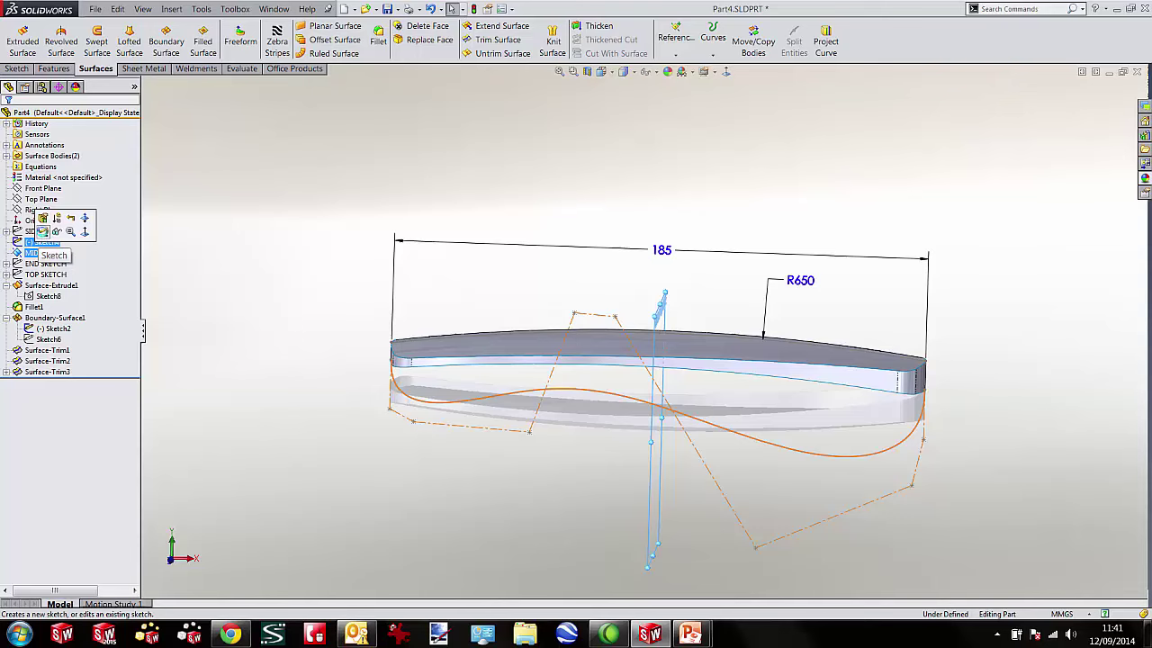
pyautogui.click(43, 231)
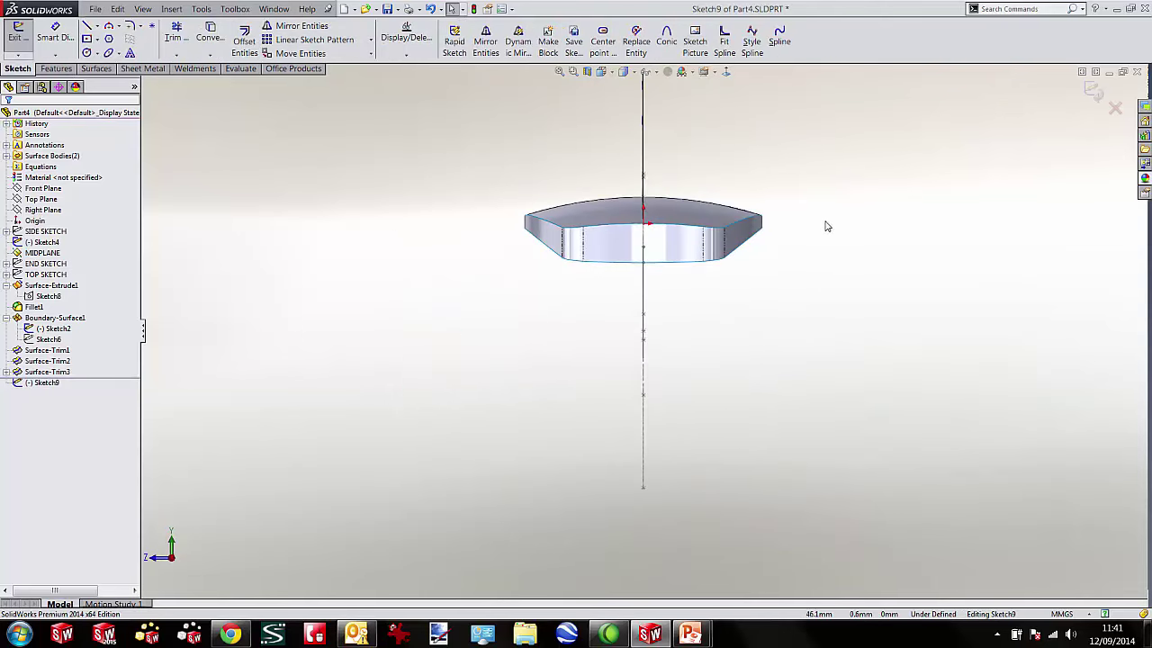
pyautogui.click(747, 43)
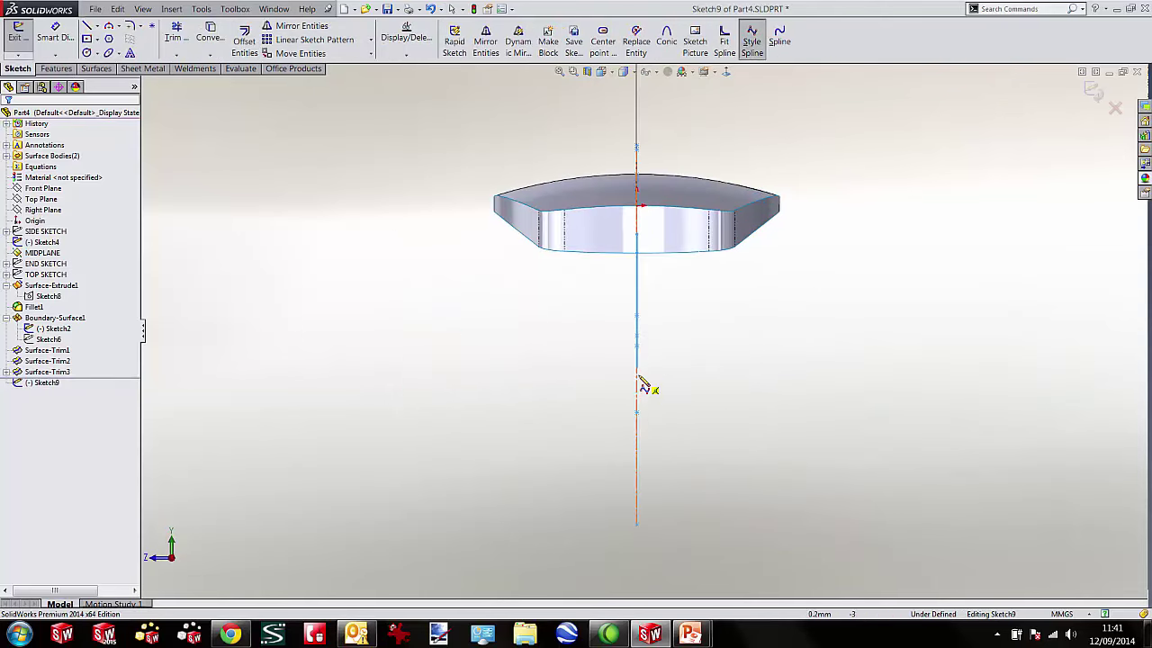
pyautogui.click(565, 380)
pyautogui.click(513, 326)
pyautogui.doubleClick(507, 282)
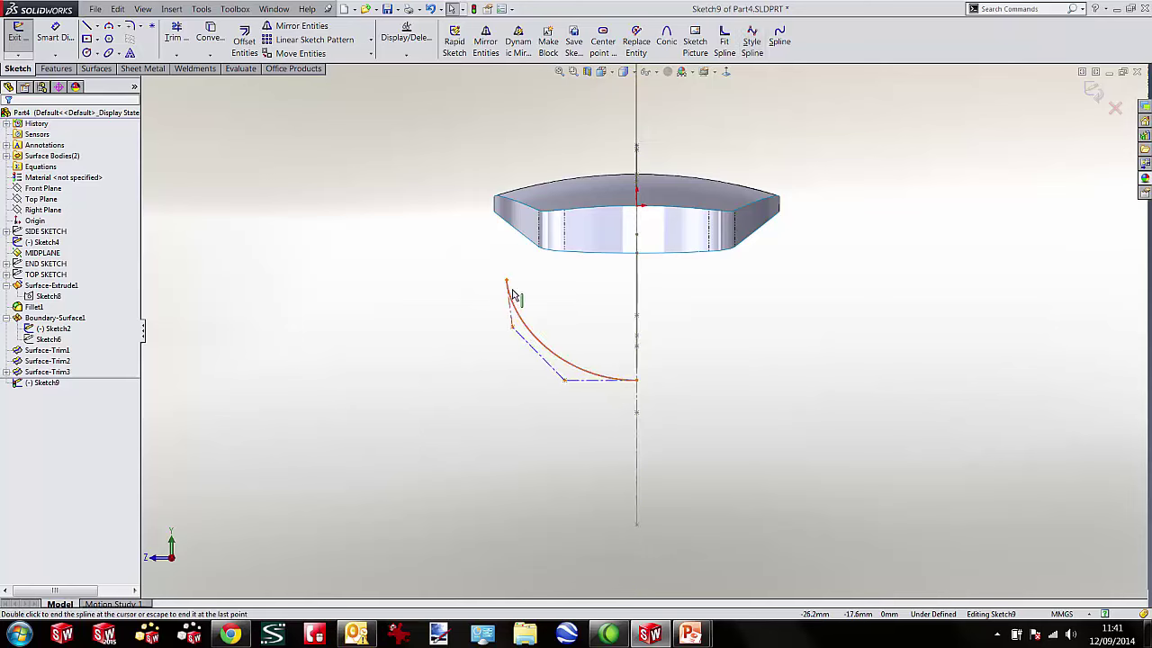
pyautogui.click(507, 283)
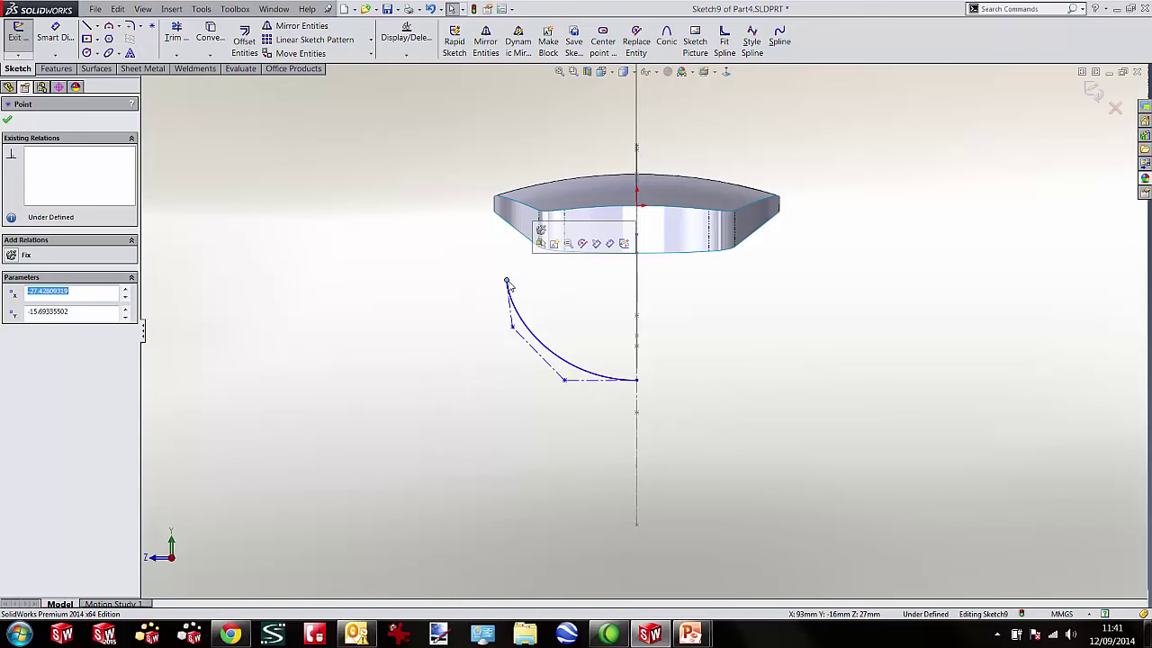
pyautogui.click(496, 286)
# Make the spline's outer control polygon line vertical and its control polygon line at the centreline horizontal.
pyautogui.moveTo(496, 287); pyautogui.dragTo(483, 402, button='middle')
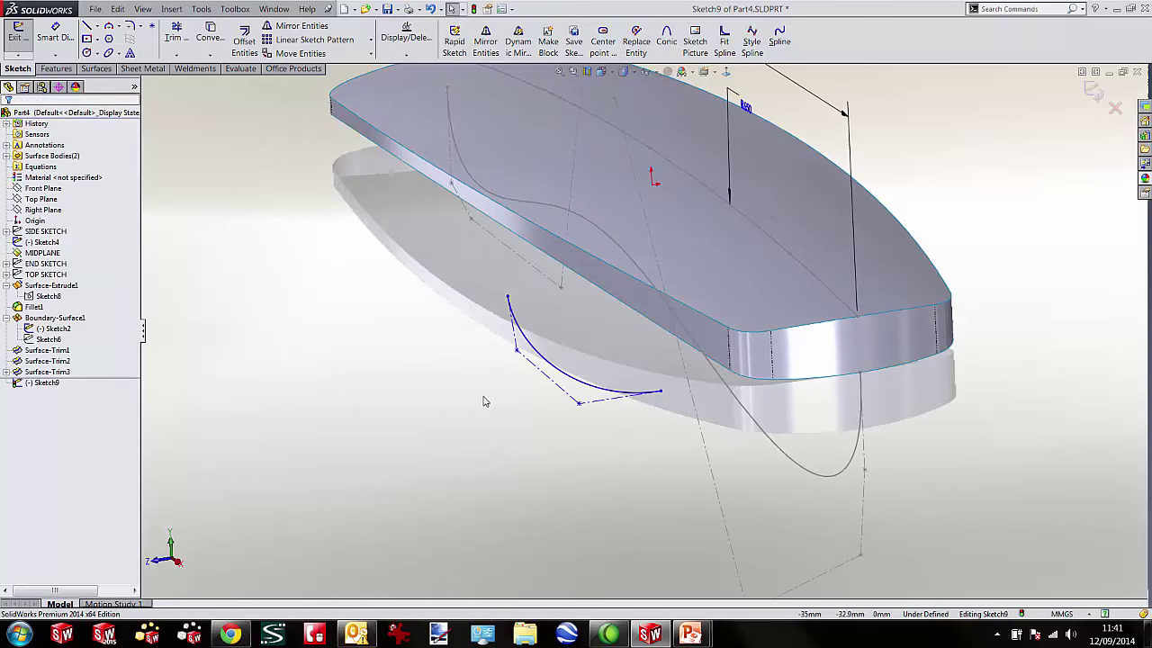
pyautogui.click(516, 340)
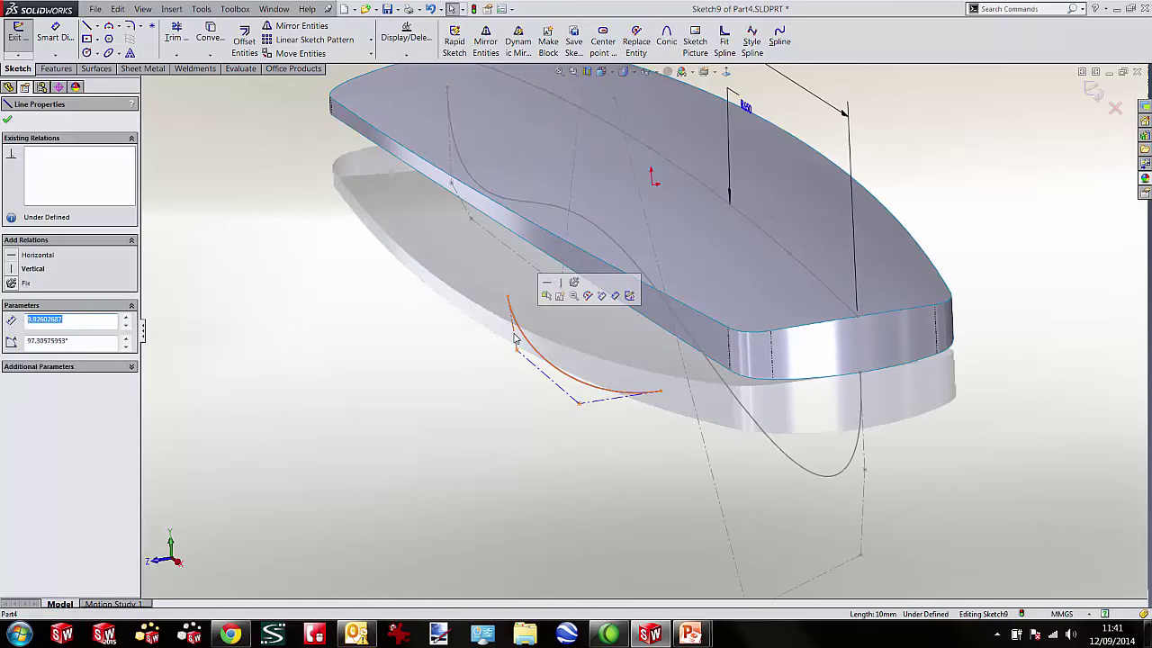
pyautogui.click(561, 283)
pyautogui.click(432, 313)
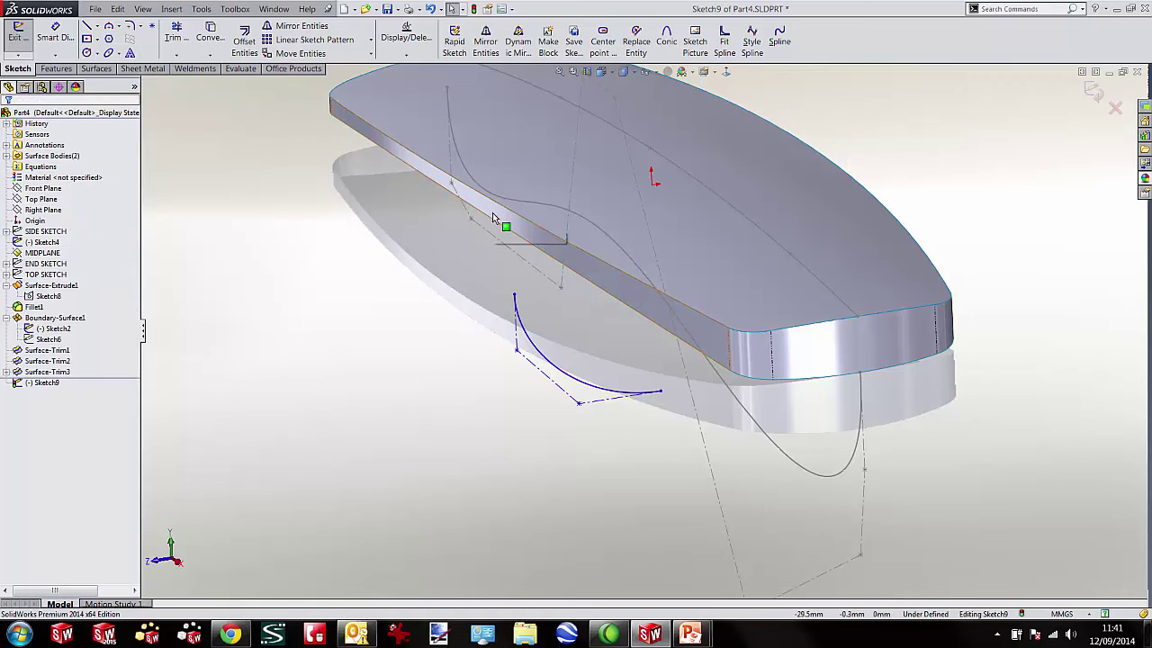
pyautogui.click(598, 400)
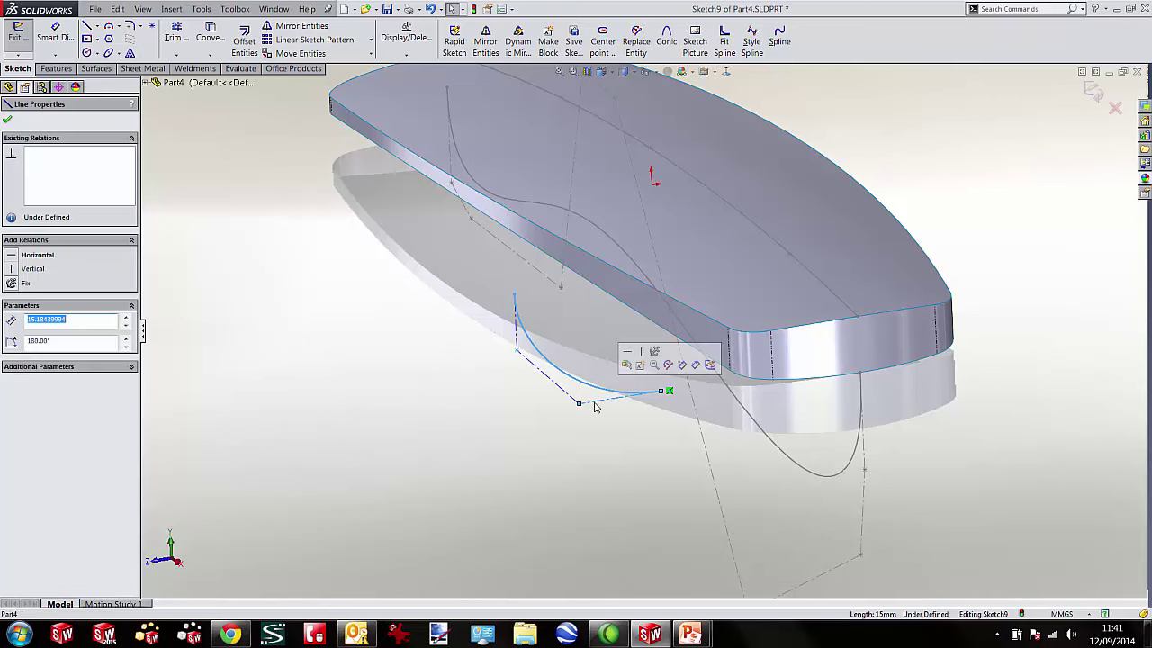
pyautogui.click(628, 353)
pyautogui.click(591, 478)
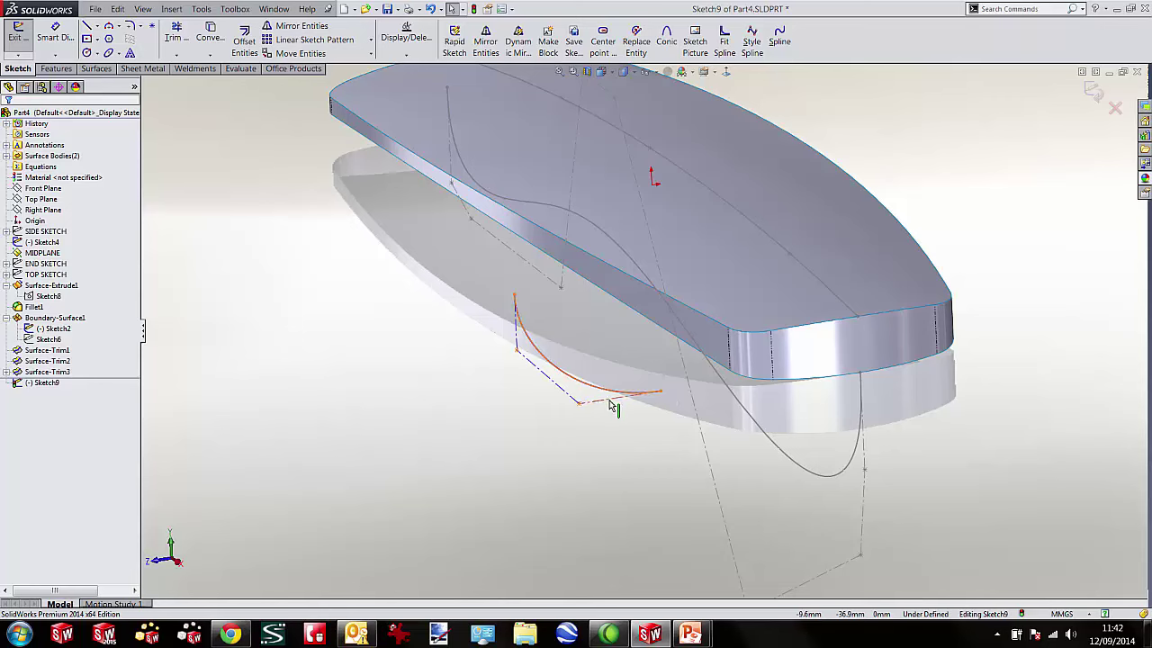
pyautogui.rightClick(231, 296)
pyautogui.click(557, 317)
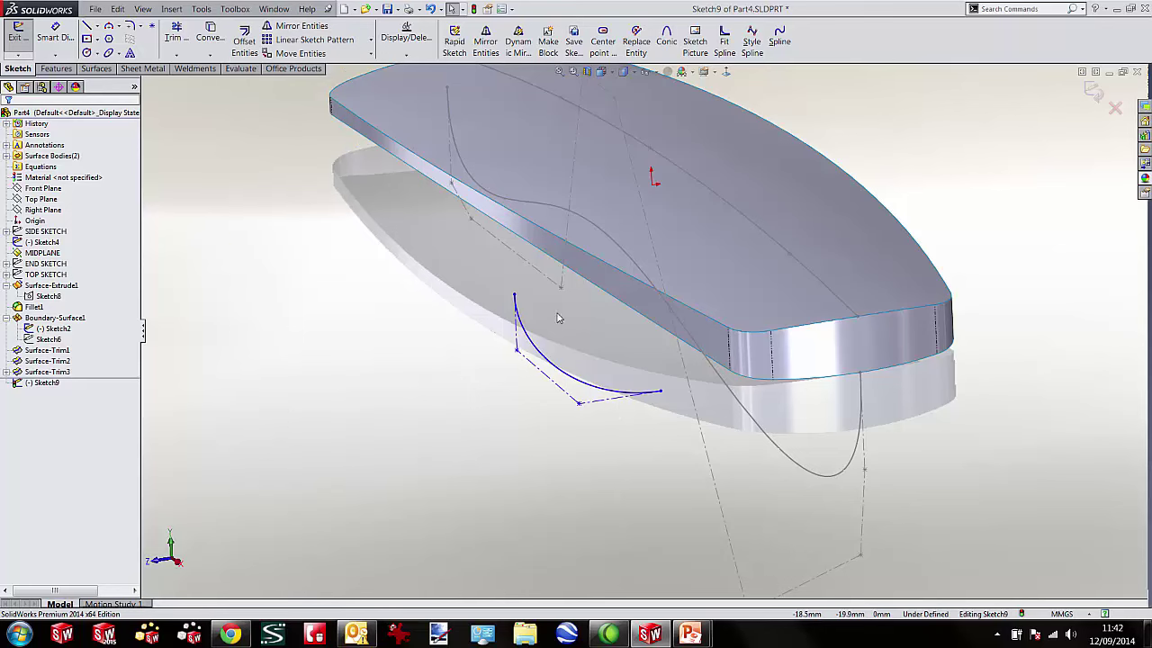
# Add a pierce relation between the spline's outer endpoint and the lower edge of the trimmed side wall.
pyautogui.click(516, 299)
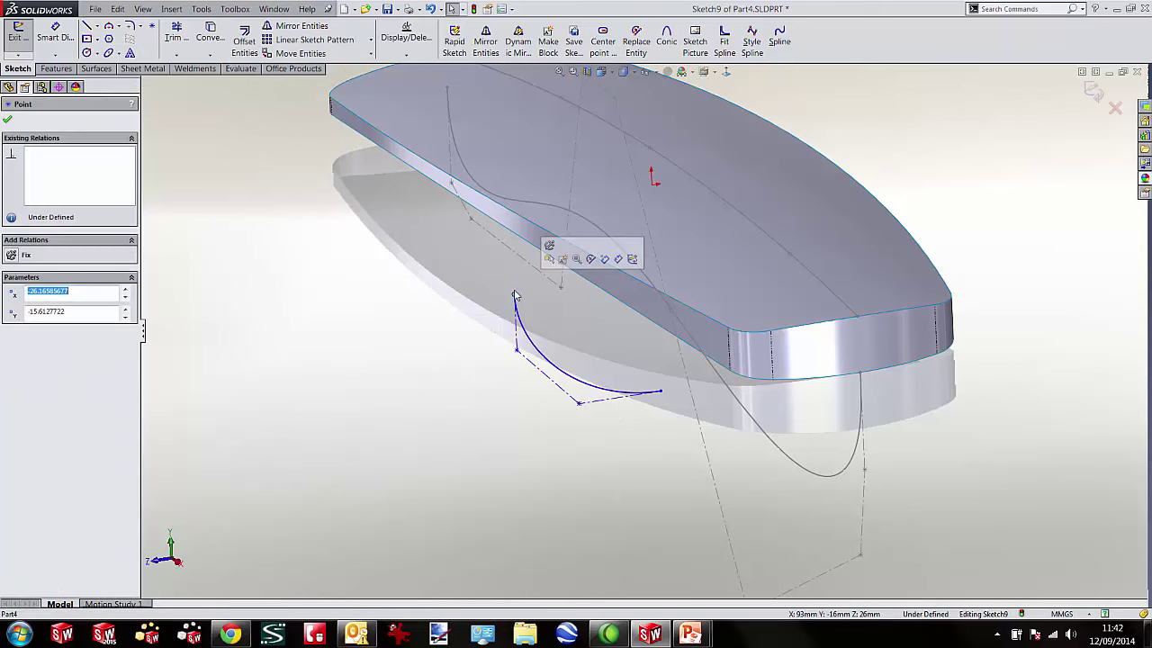
pyautogui.keyDown('ctrl'); pyautogui.click(493, 225); pyautogui.keyUp('ctrl')
pyautogui.click(537, 168)
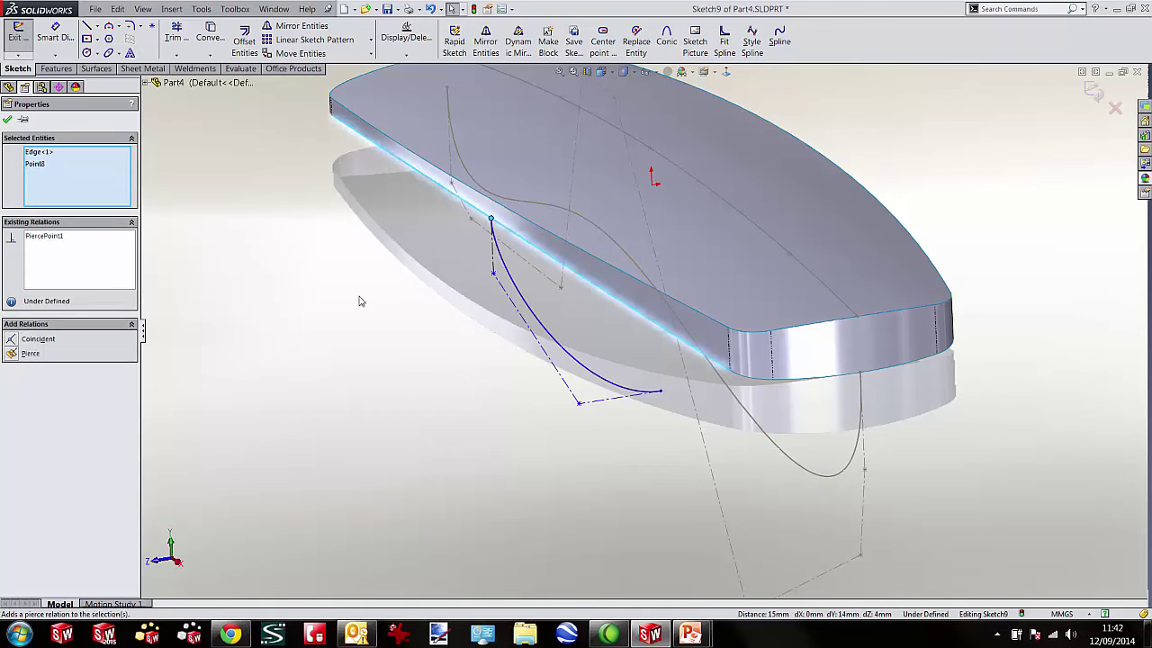
pyautogui.click(361, 303)
# Add a pierce relation between the spline's inner endpoint and the style spline of Sketch4.
pyautogui.click(661, 394)
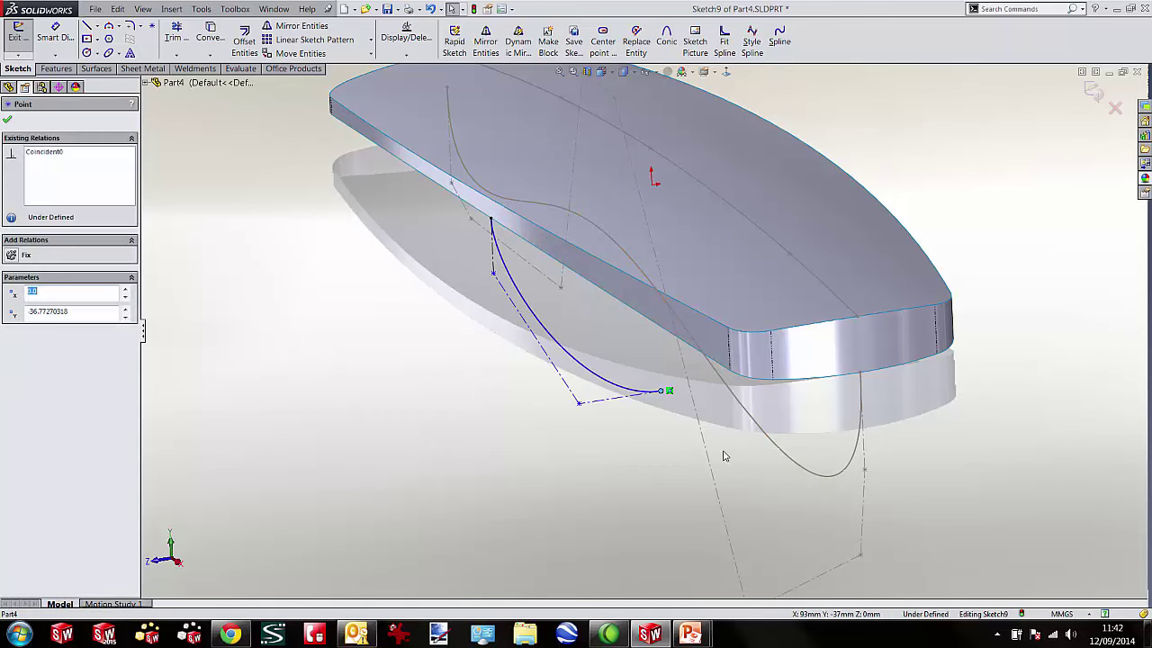
pyautogui.keyDown('ctrl'); pyautogui.click(746, 412); pyautogui.keyUp('ctrl')
pyautogui.click(810, 364)
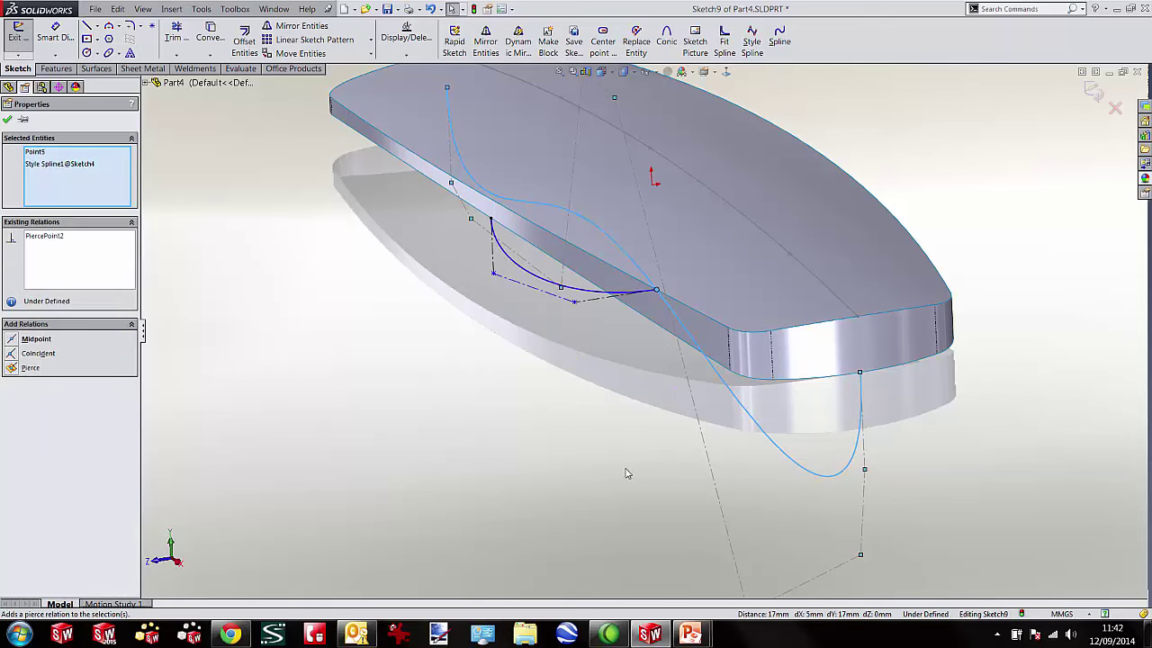
pyautogui.click(539, 507)
# Make the spline's curve fuller by moving its outer control vertex down and its inner one outward, and finish the sketch.
pyautogui.scroll(4, 779, 95)
pyautogui.moveTo(780, 95); pyautogui.dragTo(764, 109, button='middle')
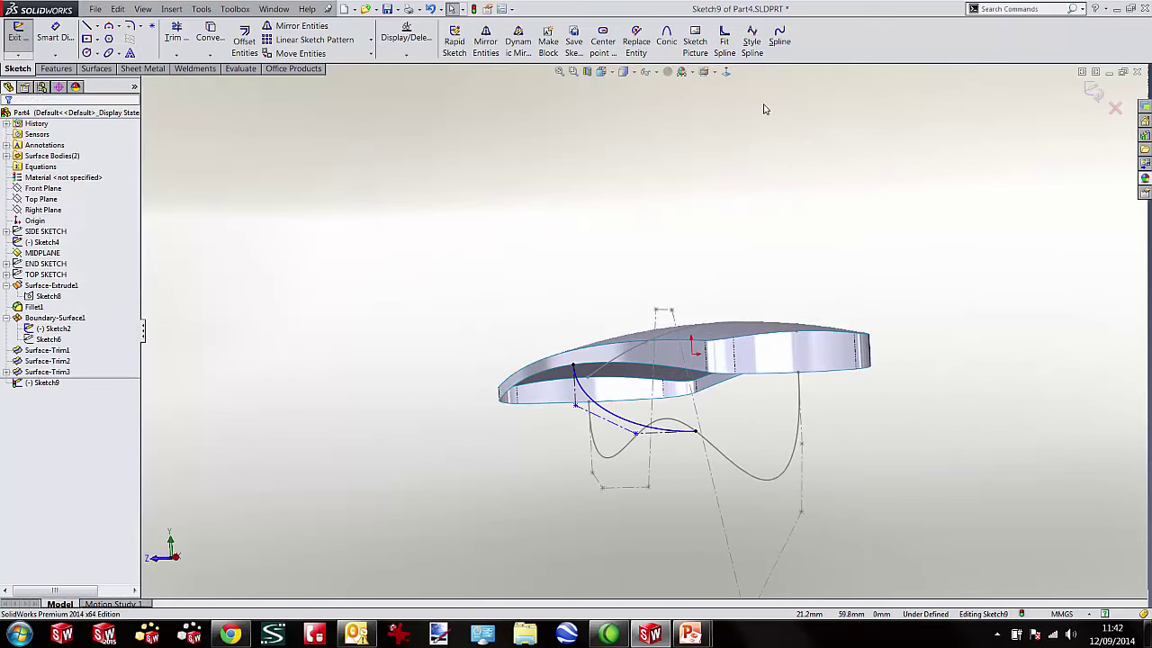
pyautogui.click(727, 73)
pyautogui.scroll(-2, 567, 269)
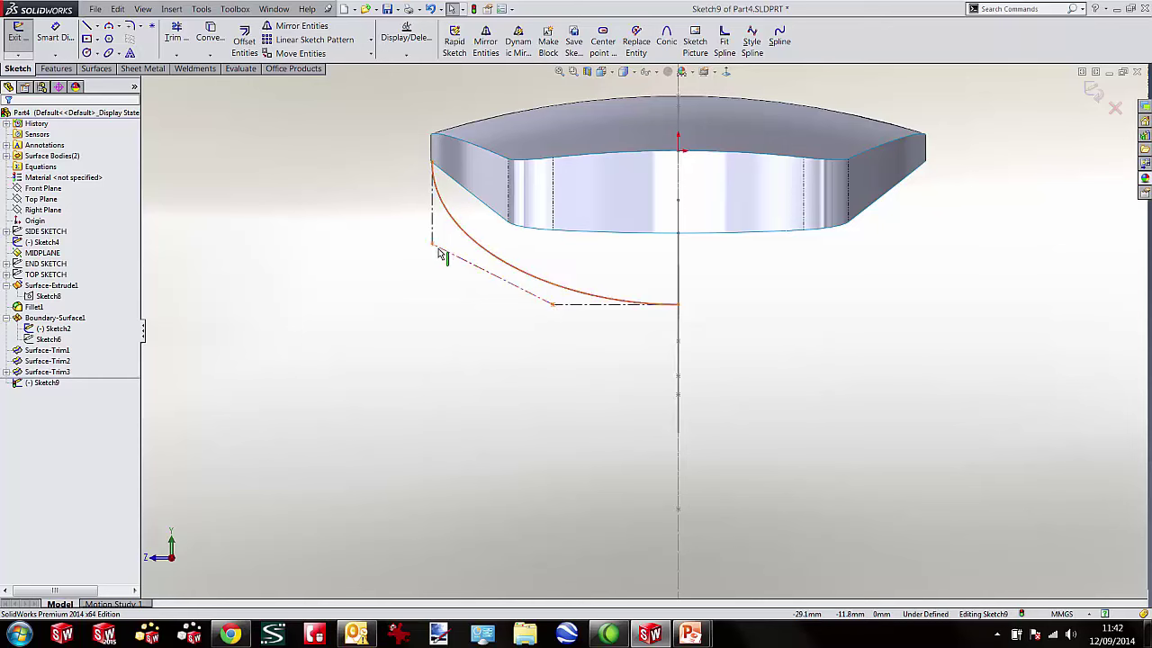
pyautogui.moveTo(433, 245)
pyautogui.mouseDown()
pyautogui.moveTo(432, 305)
pyautogui.moveTo(432, 258)
pyautogui.mouseUp()
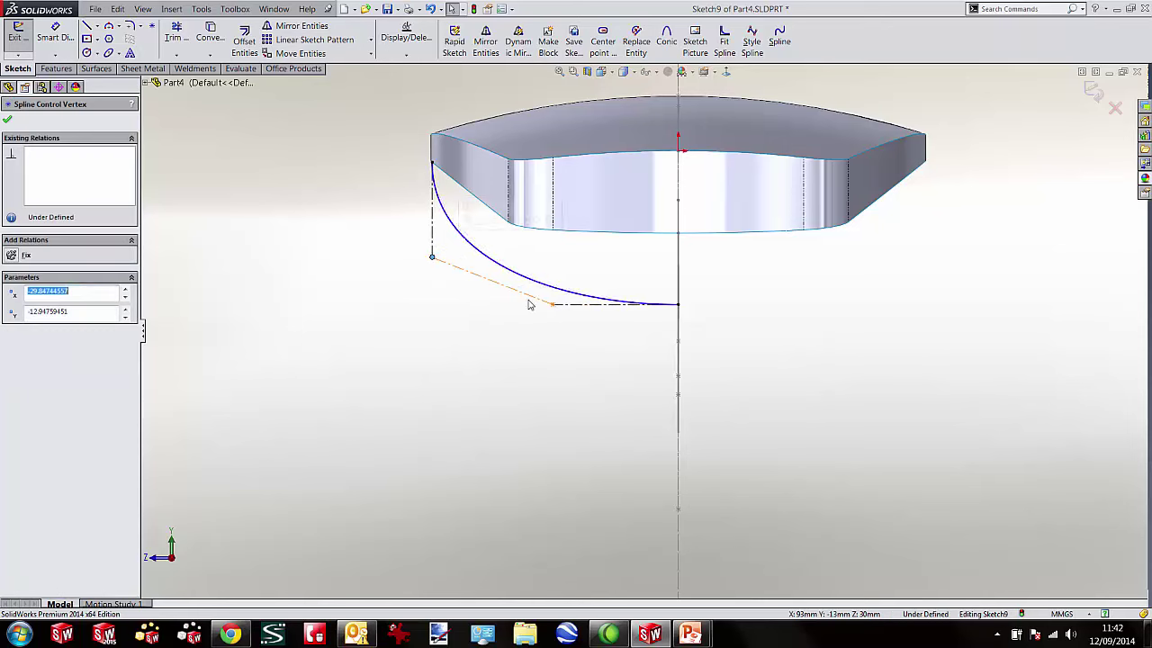
pyautogui.moveTo(552, 304); pyautogui.dragTo(514, 307)
pyautogui.click(777, 307)
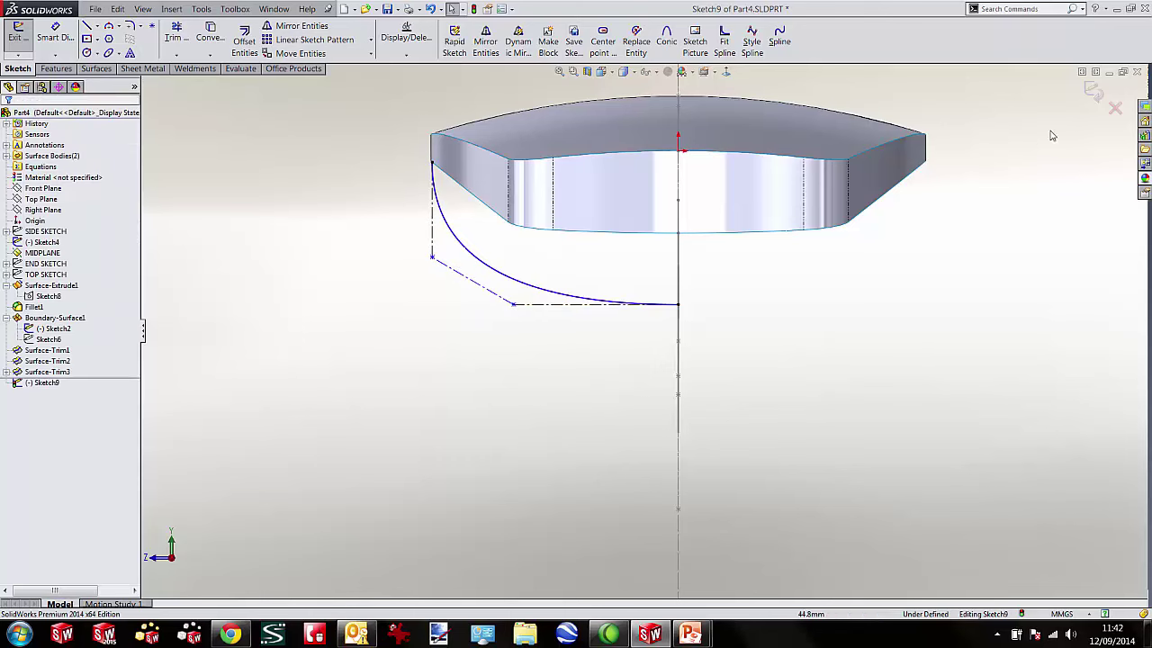
pyautogui.click(1092, 90)
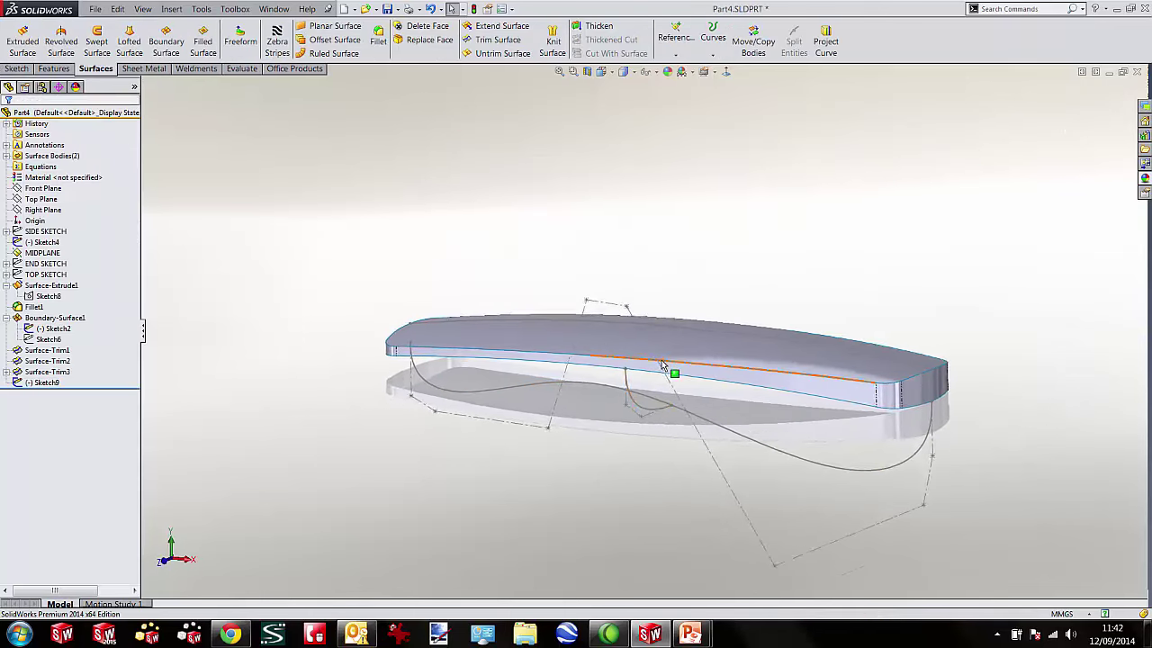
# Create a reference plane parallel to the Right Plane through the Sketch2 spline point on the top surface nearer that end.
pyautogui.click(43, 209)
pyautogui.keyDown('ctrl'); pyautogui.moveTo(475, 232); pyautogui.dragTo(581, 282); pyautogui.keyUp('ctrl')
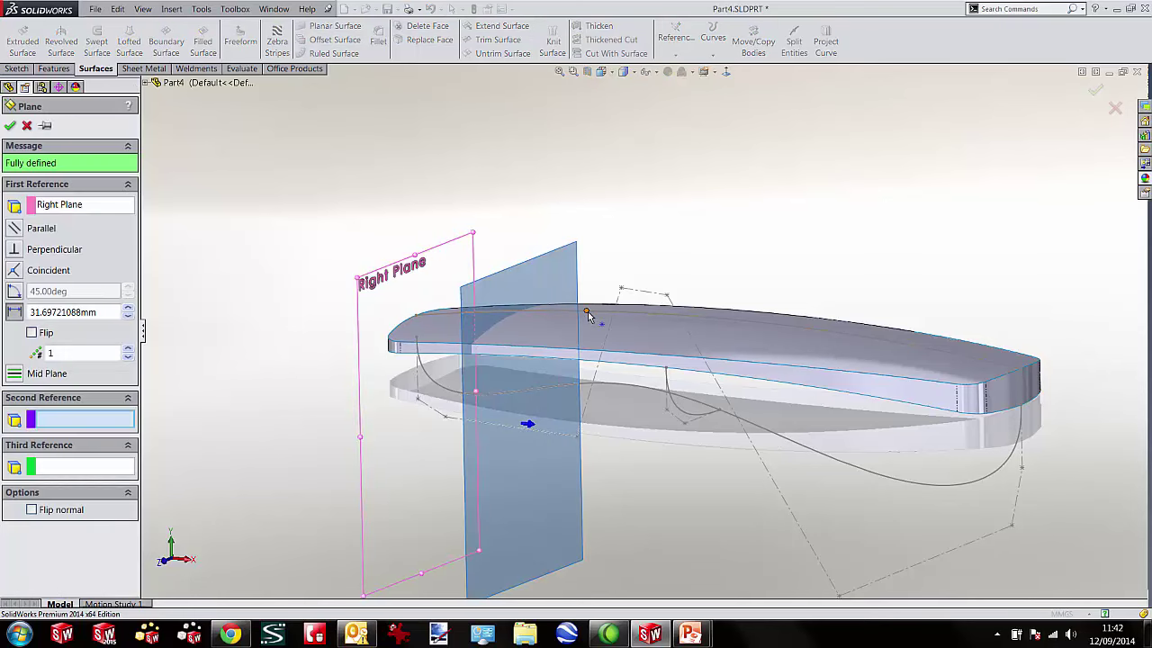
pyautogui.click(587, 314)
pyautogui.hotkey('ctrl', '1')
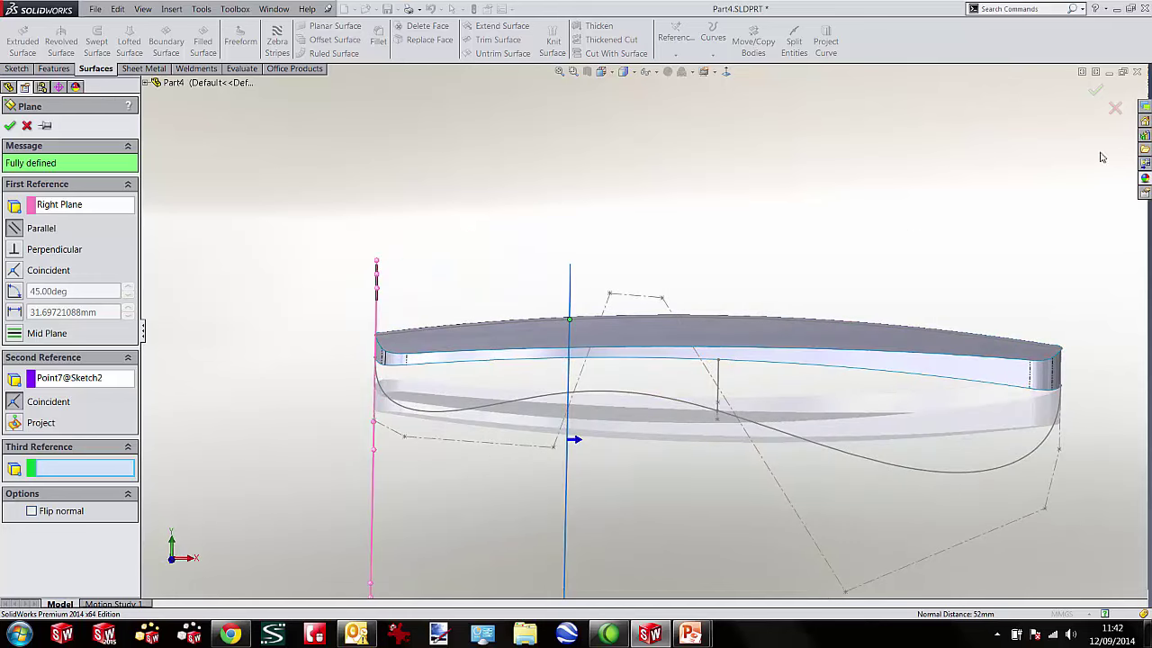
pyautogui.click(1094, 91)
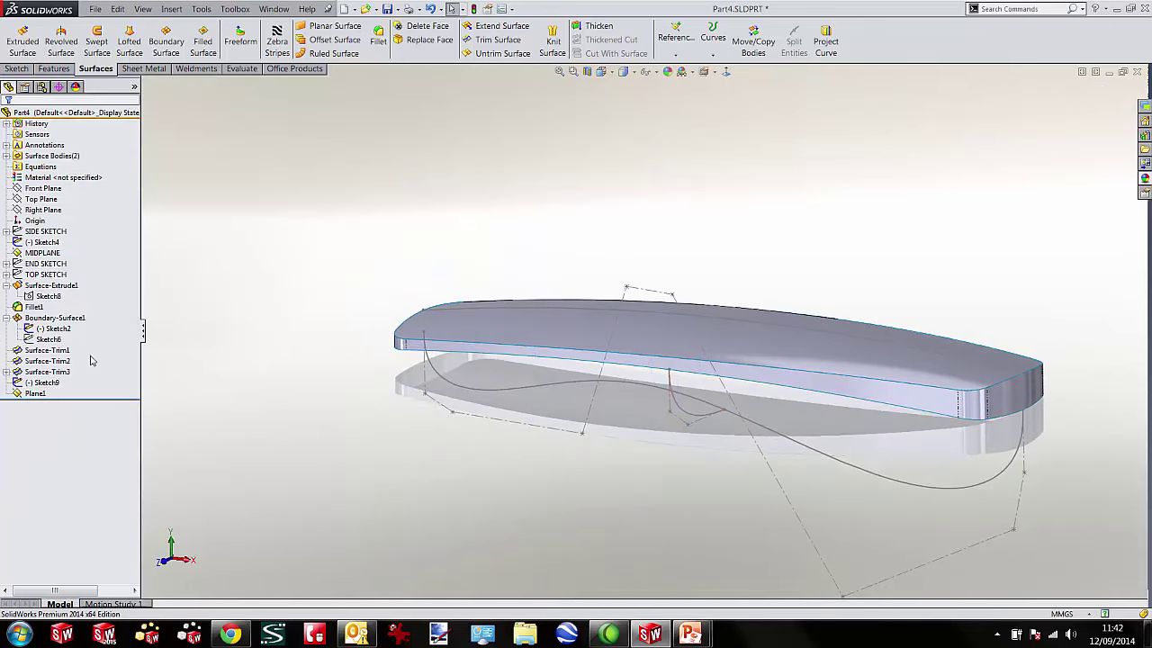
# Create a second reference plane parallel to Plane1 through the Sketch2 spline point nearer the opposite end of the body.
pyautogui.click(36, 394)
pyautogui.keyDown('ctrl'); pyautogui.moveTo(652, 244); pyautogui.dragTo(888, 273); pyautogui.keyUp('ctrl')
pyautogui.scroll(-3, 920, 348)
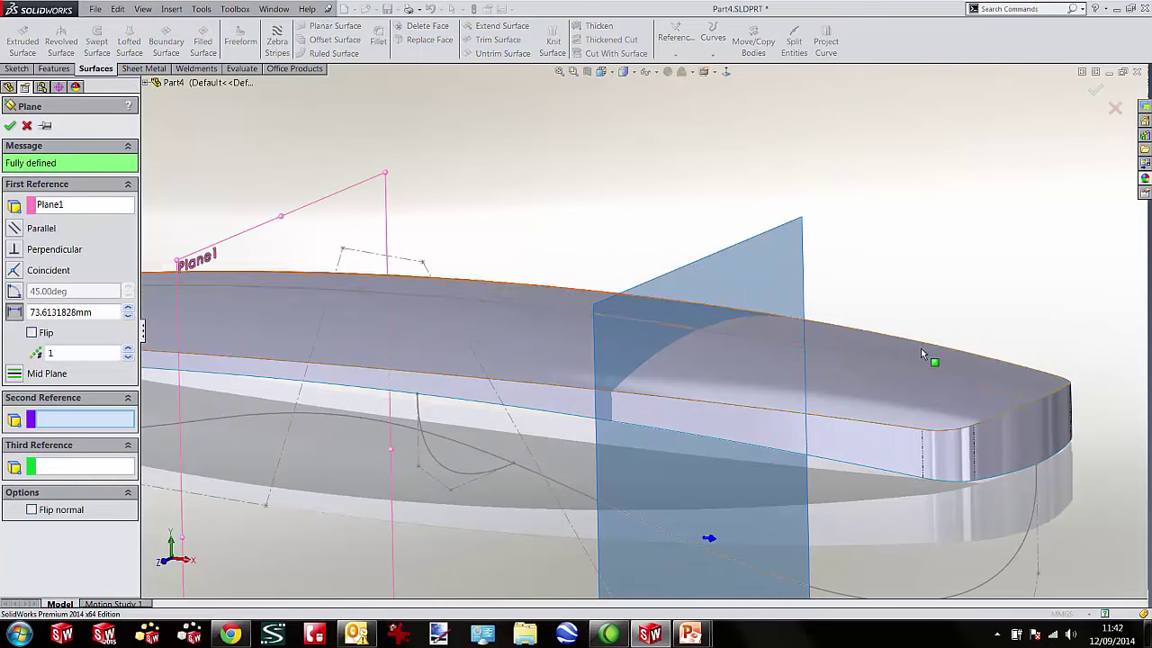
pyautogui.click(865, 363)
pyautogui.click(1095, 90)
pyautogui.press('f')
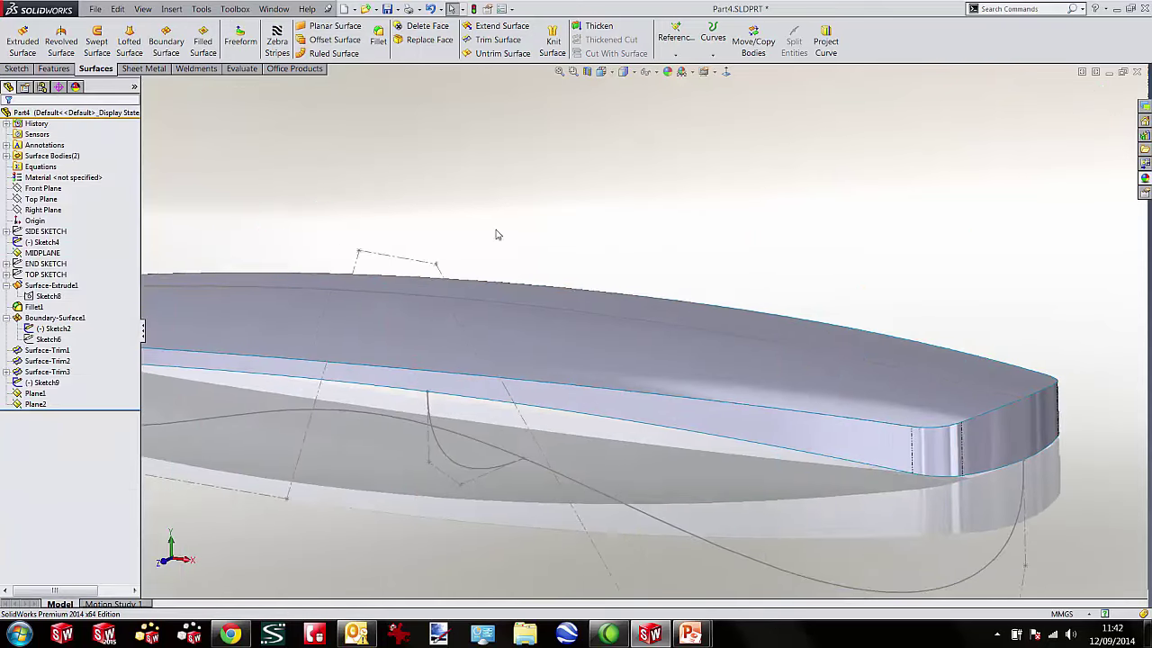
# On Plane1, sketch a four-vertex style spline about 27 mm wide and 15 mm high, starting on the centreline below the body.
pyautogui.click(40, 397)
pyautogui.click(48, 376)
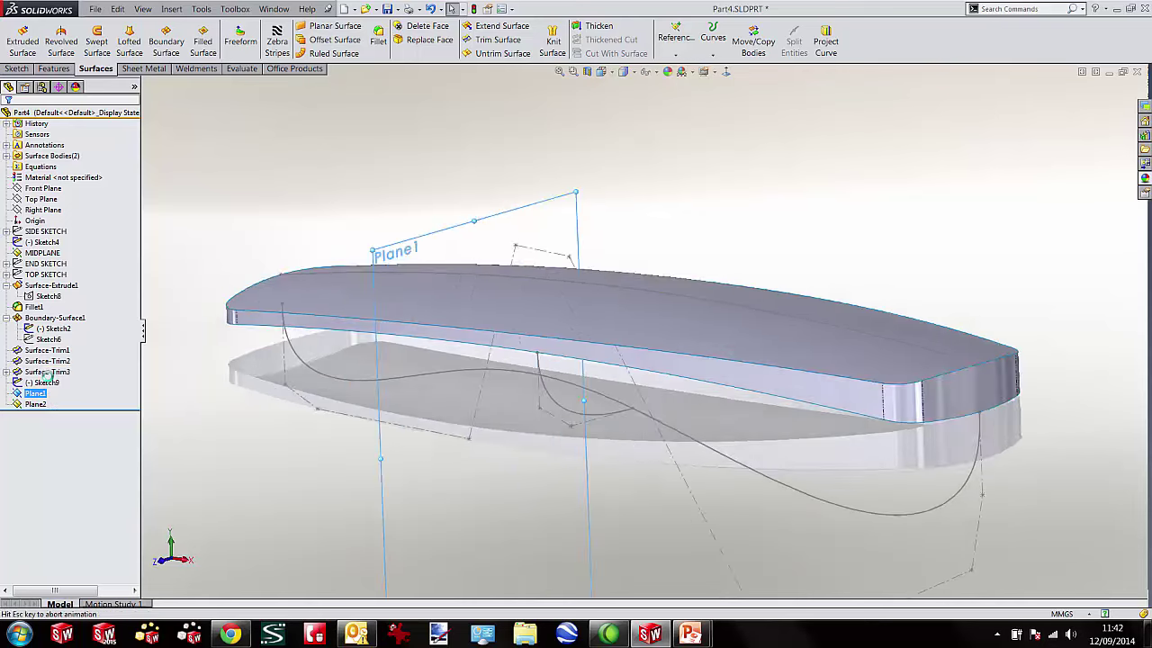
pyautogui.click(231, 279)
pyautogui.scroll(-1, 666, 151)
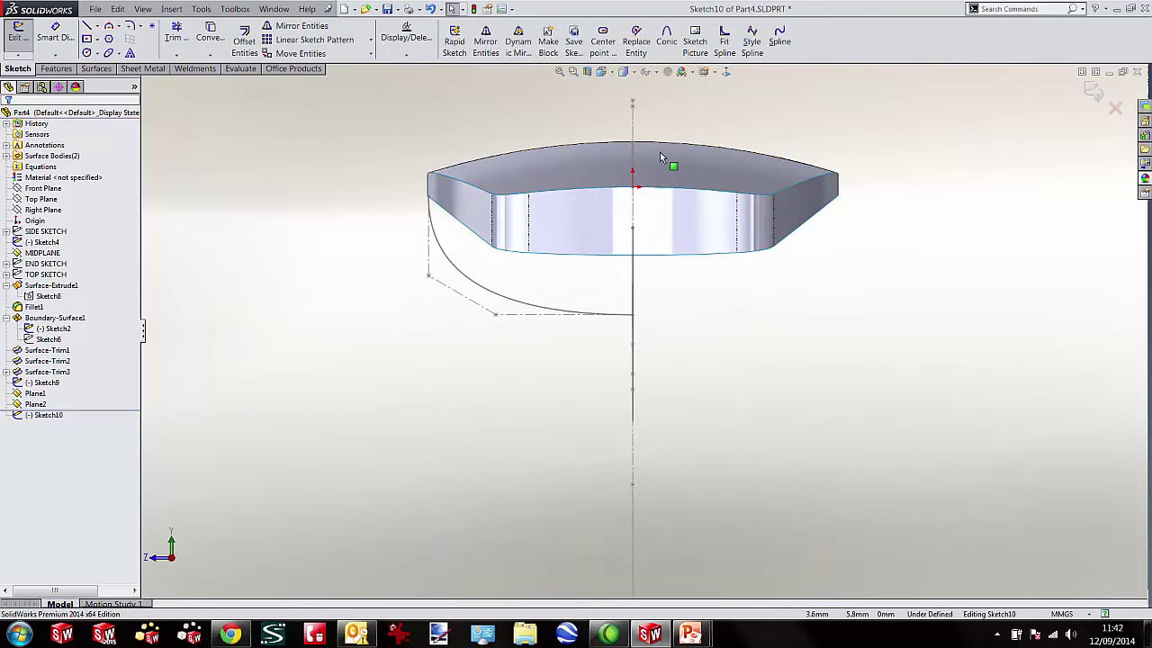
pyautogui.click(742, 58)
pyautogui.click(633, 435)
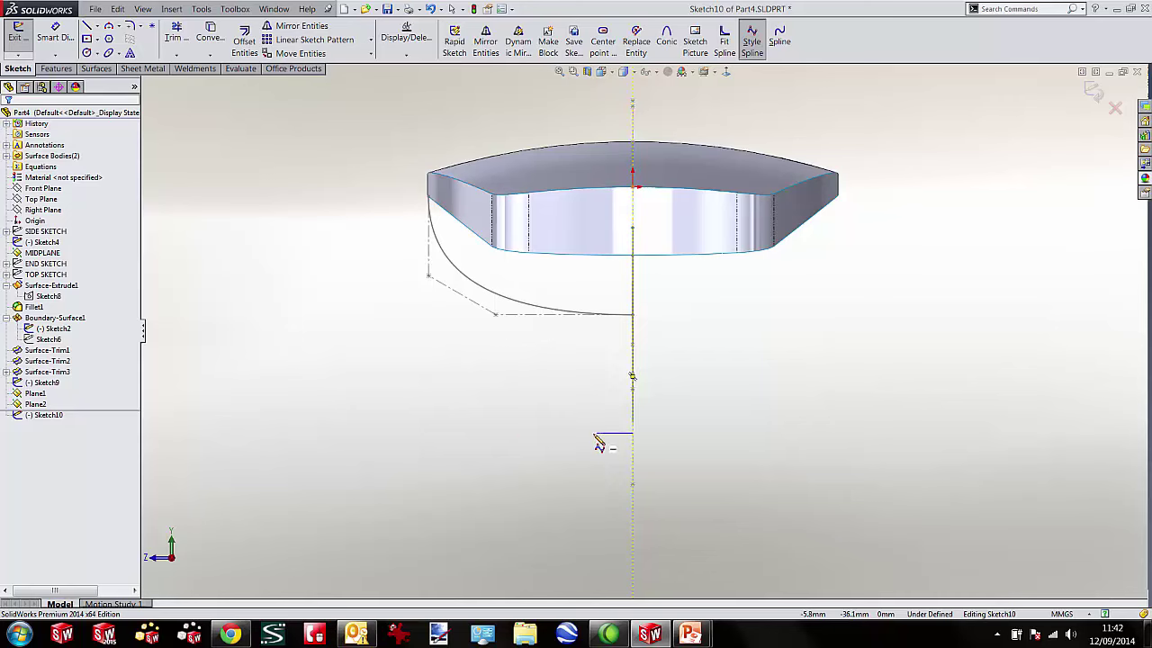
pyautogui.click(519, 433)
pyautogui.click(449, 375)
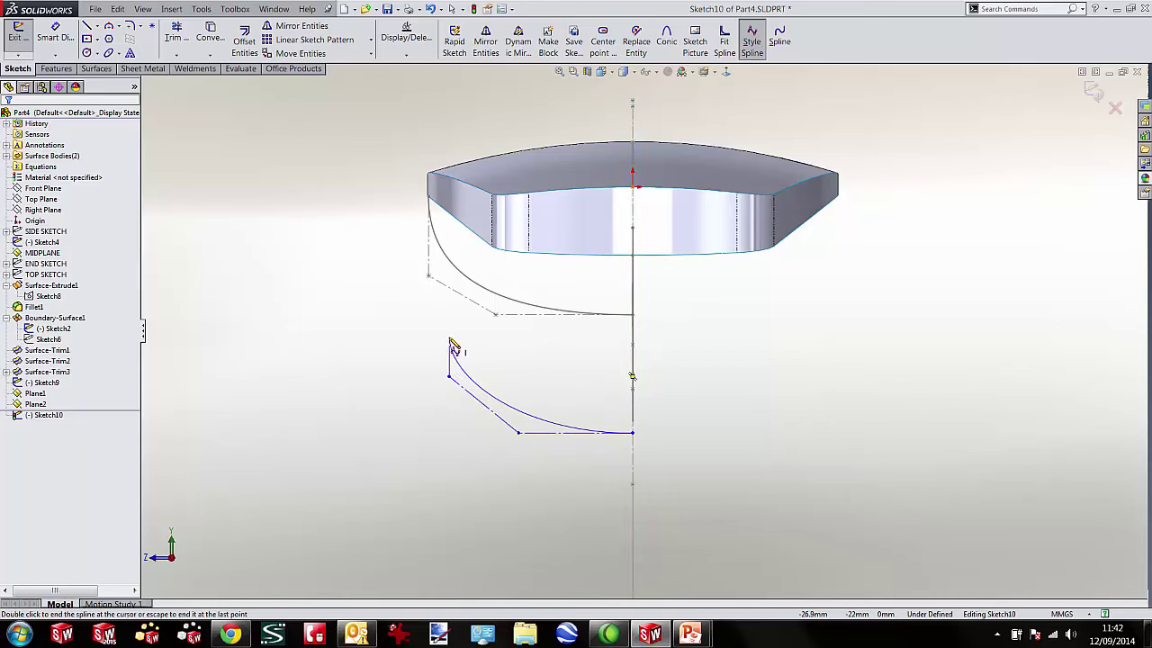
pyautogui.doubleClick(449, 334)
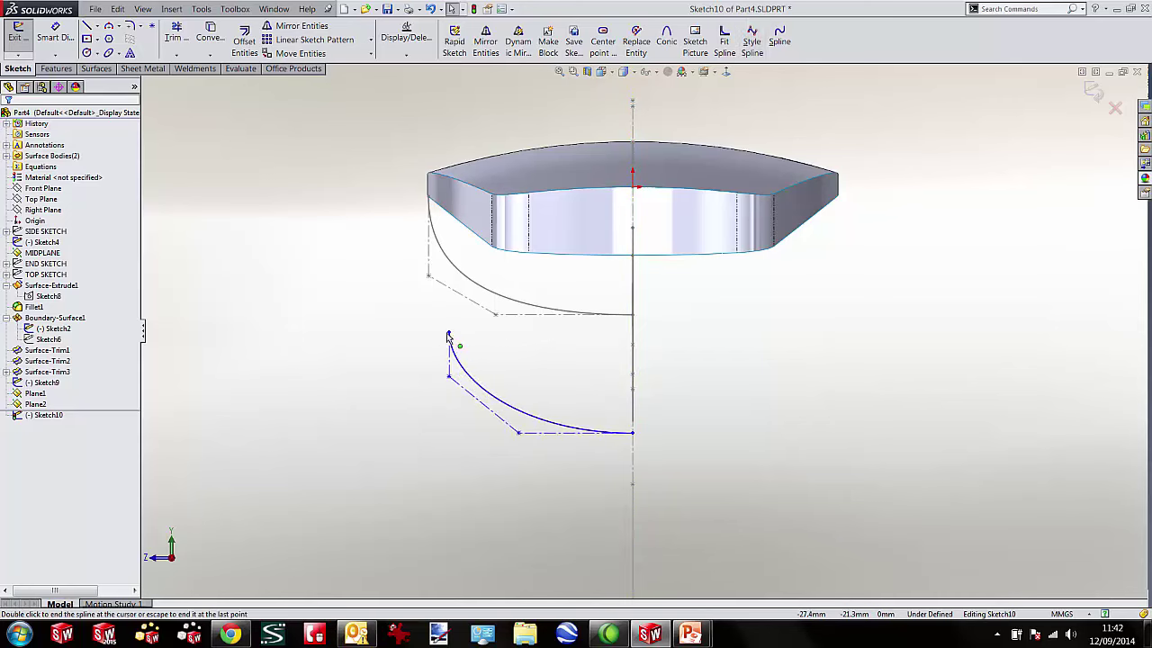
# Pierce the Plane1 spline's outer endpoint to the lower edge of the trimmed side wall.
pyautogui.click(449, 334)
pyautogui.moveTo(776, 191); pyautogui.dragTo(975, 121, button='middle')
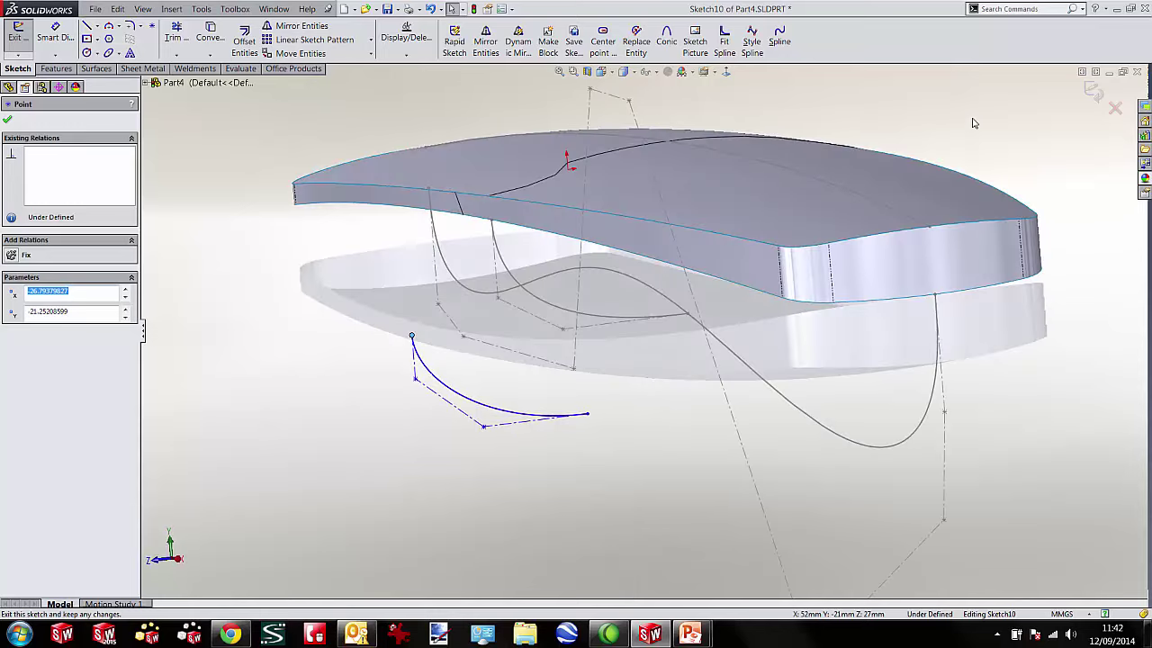
pyautogui.keyDown('ctrl'); pyautogui.click(375, 212); pyautogui.keyUp('ctrl')
pyautogui.click(419, 154)
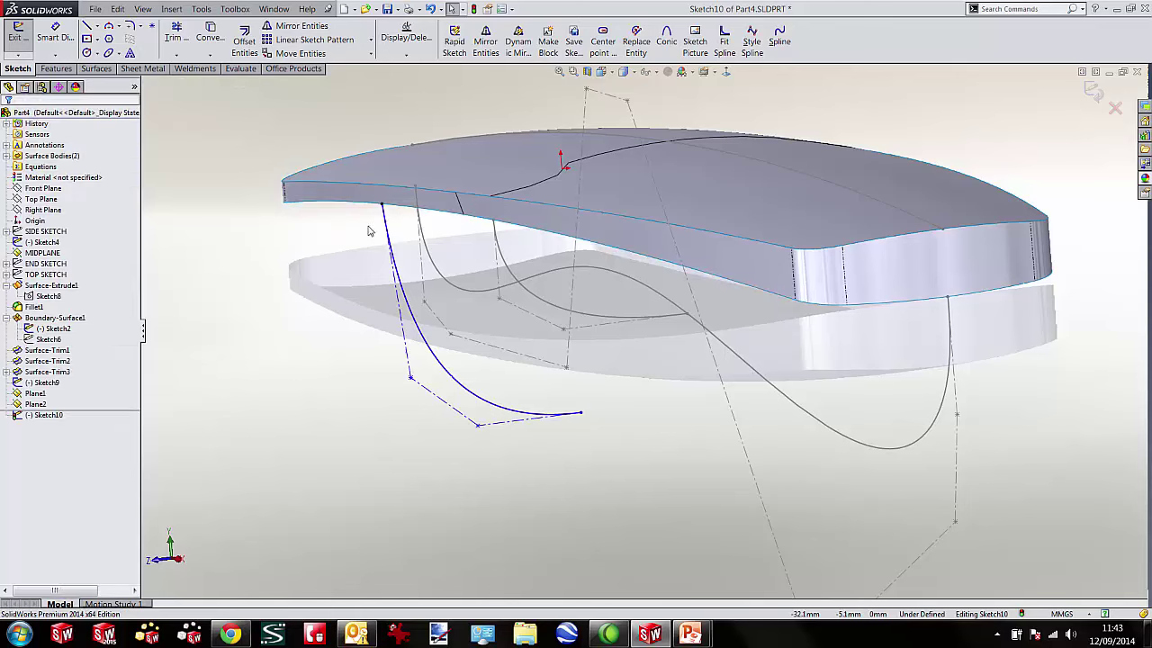
# Pierce the Plane1 spline's inner endpoint to the lower side-profile style spline.
pyautogui.click(581, 415)
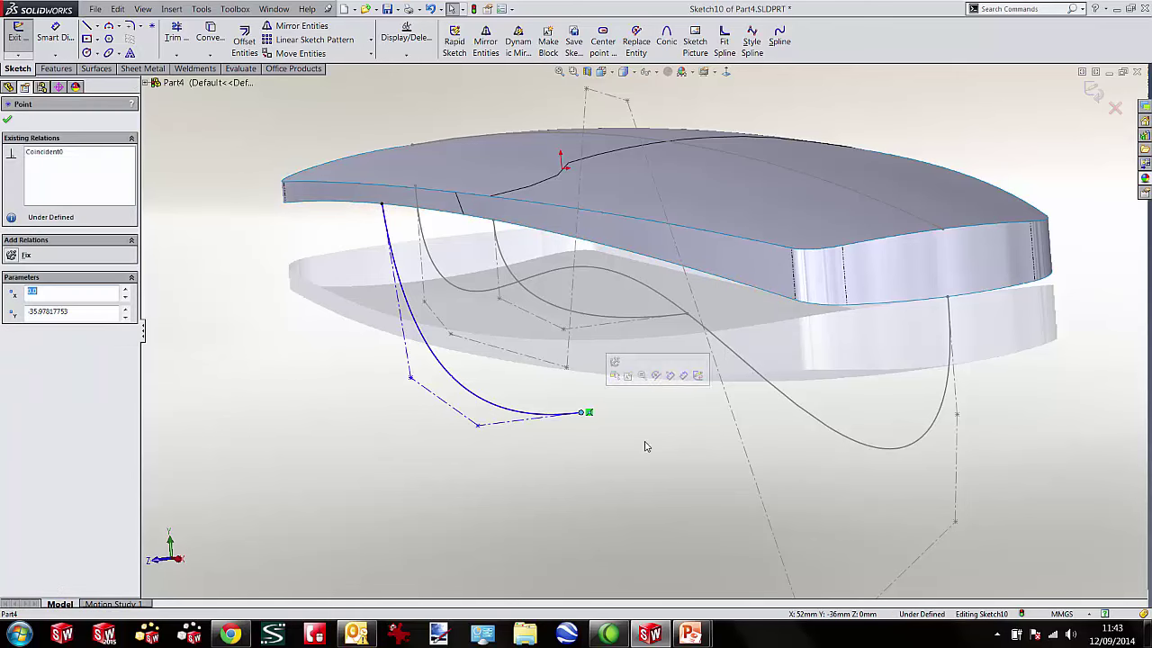
pyautogui.keyDown('ctrl'); pyautogui.click(740, 363); pyautogui.keyUp('ctrl')
pyautogui.click(776, 312)
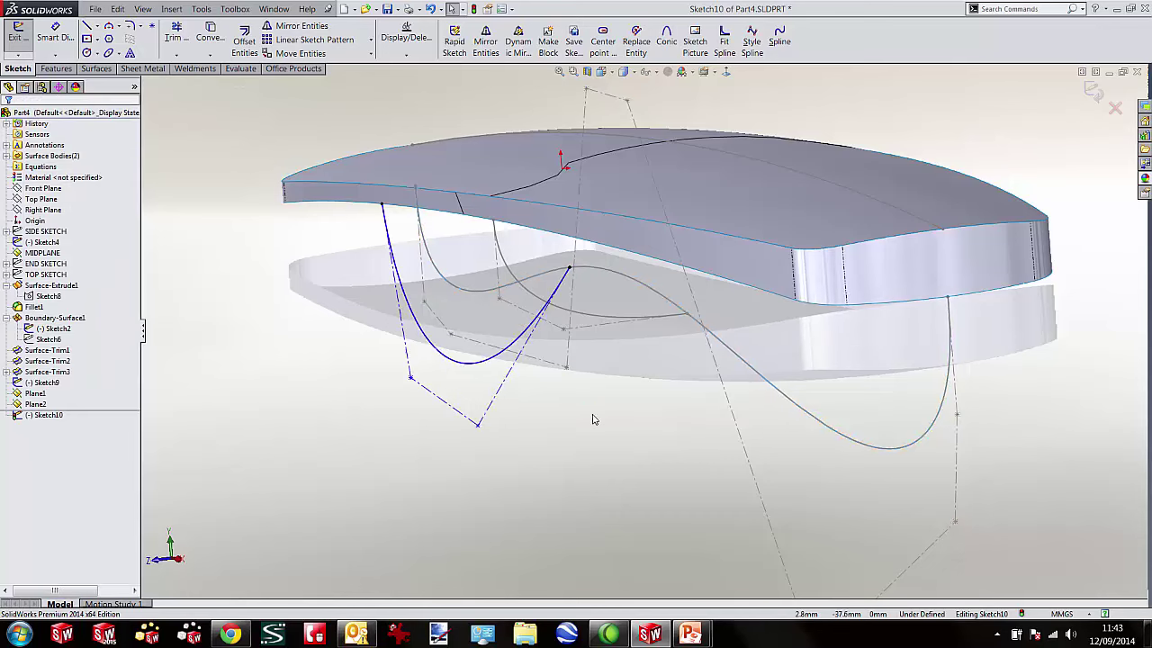
# Make the Plane1 spline's control polygon line at the centreline horizontal and its outer control polygon line vertical.
pyautogui.scroll(-2, 507, 394)
pyautogui.click(520, 359)
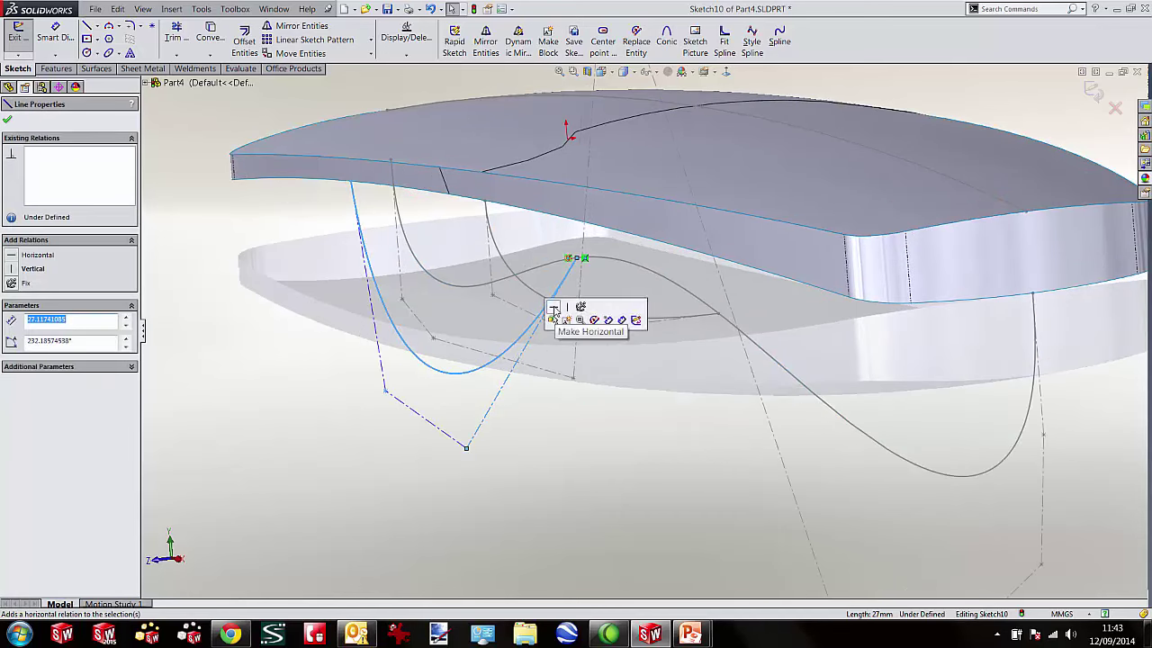
pyautogui.click(552, 309)
pyautogui.click(252, 380)
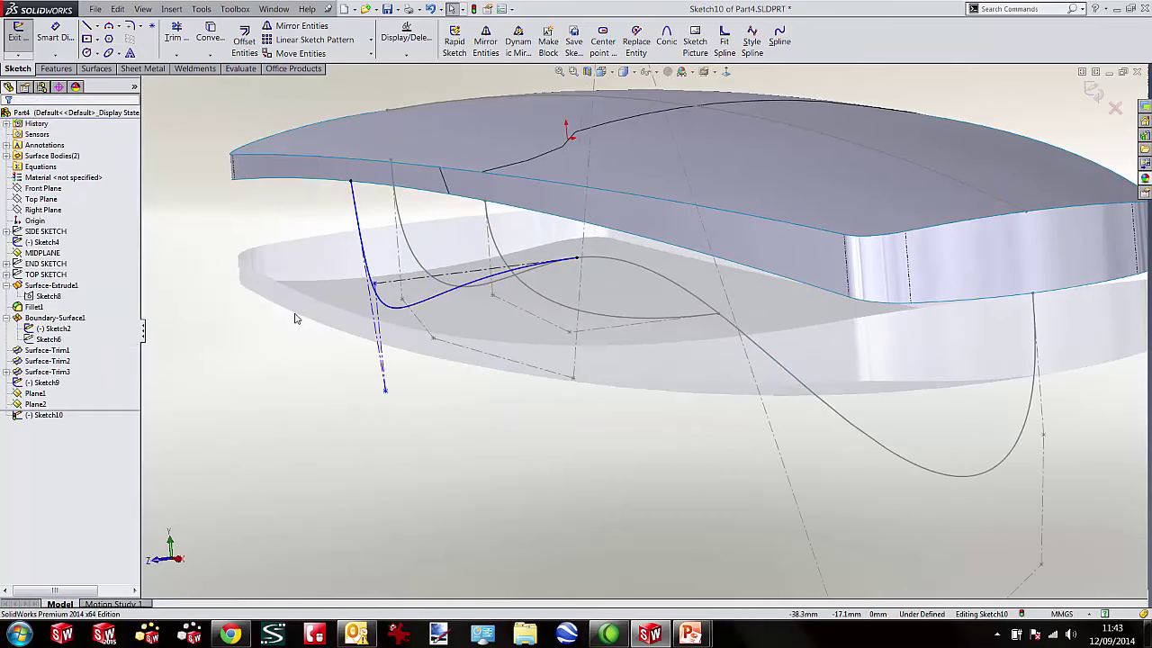
pyautogui.click(369, 299)
pyautogui.click(416, 251)
pyautogui.click(220, 220)
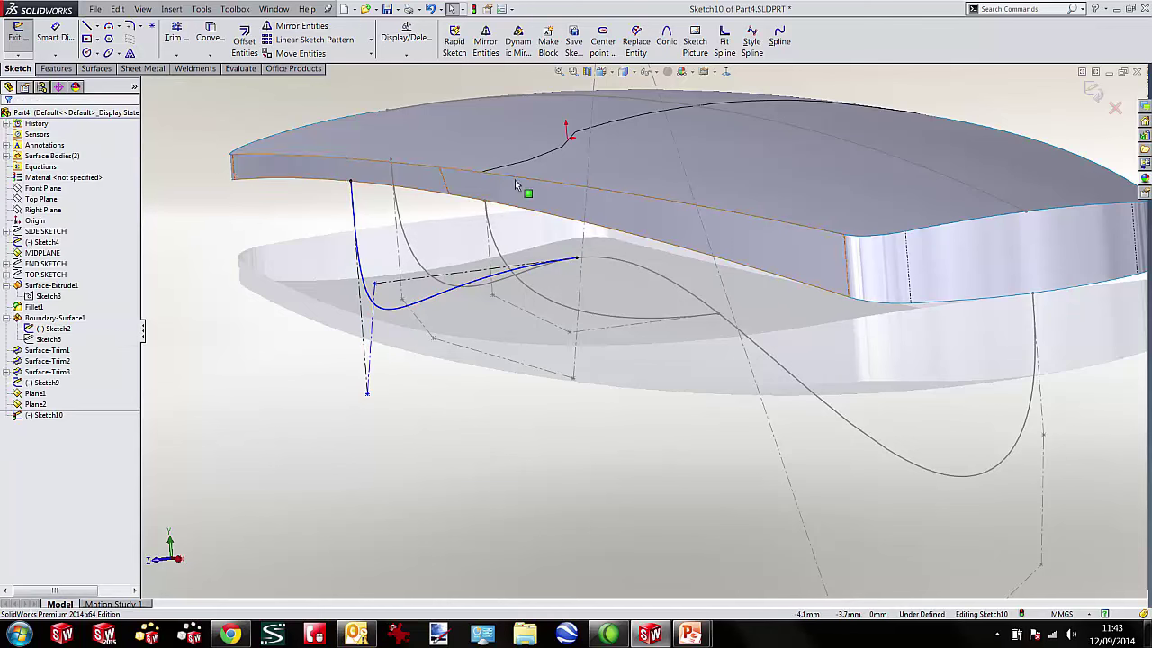
# Smooth the Plane1 spline by moving its outer control vertex up and its inner one towards the centreline, and finish the sketch.
pyautogui.click(726, 72)
pyautogui.scroll(-3, 546, 250)
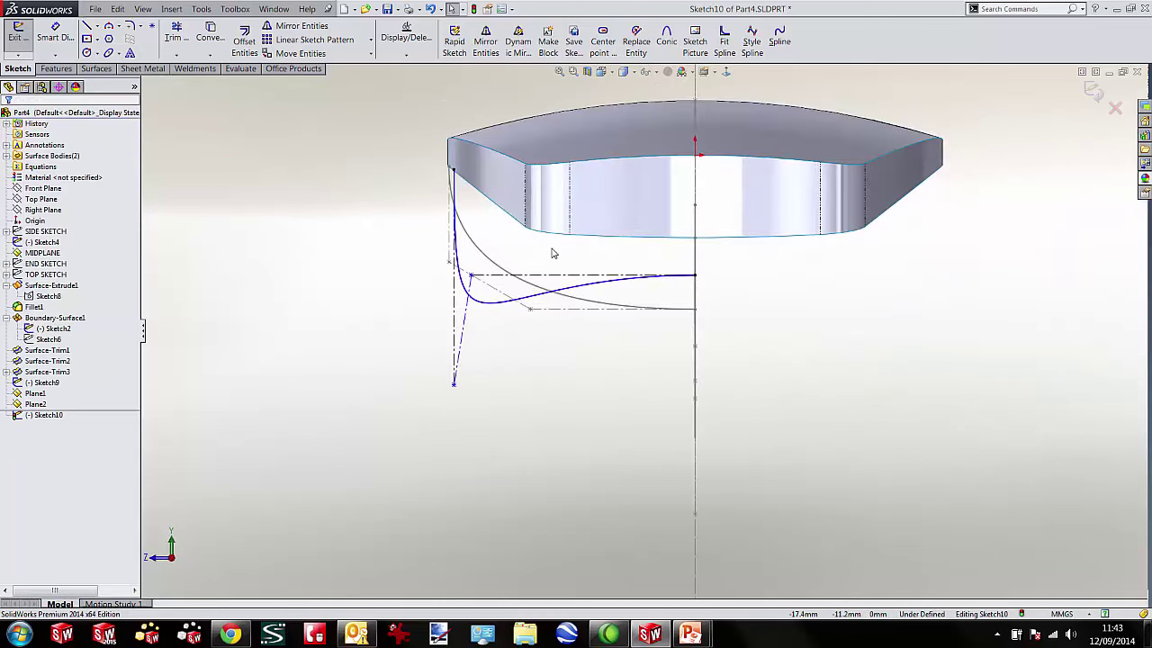
pyautogui.moveTo(439, 420); pyautogui.dragTo(445, 263)
pyautogui.scroll(-3, 483, 278)
pyautogui.moveTo(424, 314); pyautogui.dragTo(404, 209)
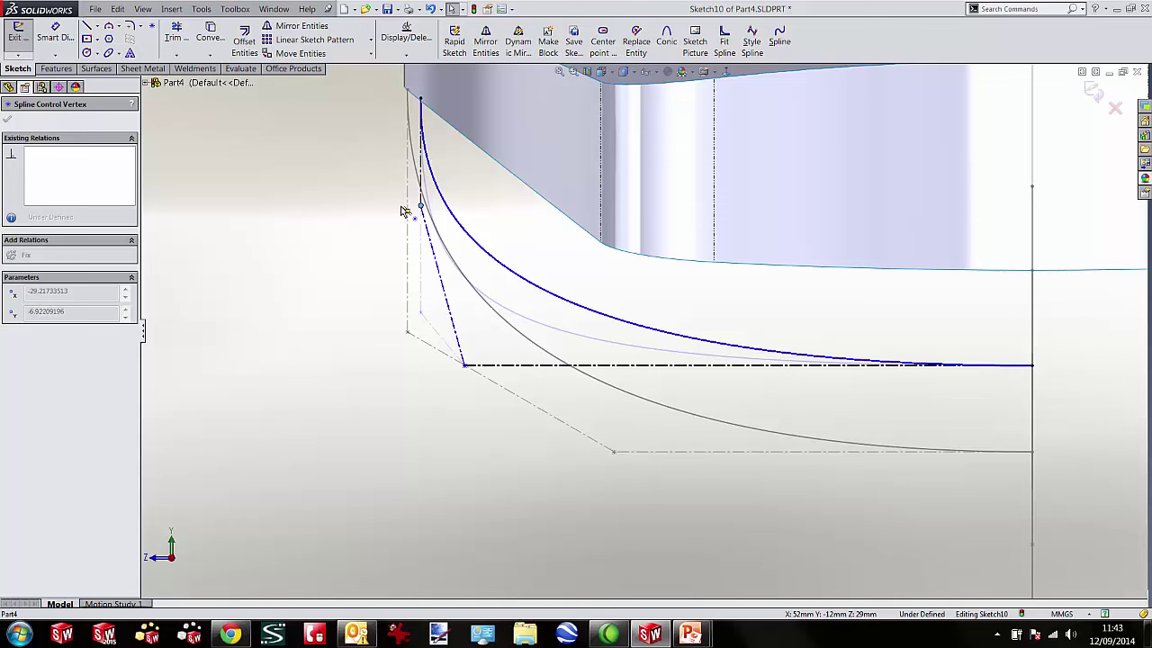
pyautogui.moveTo(469, 371); pyautogui.dragTo(525, 376)
pyautogui.click(473, 342)
pyautogui.scroll(3, 602, 247)
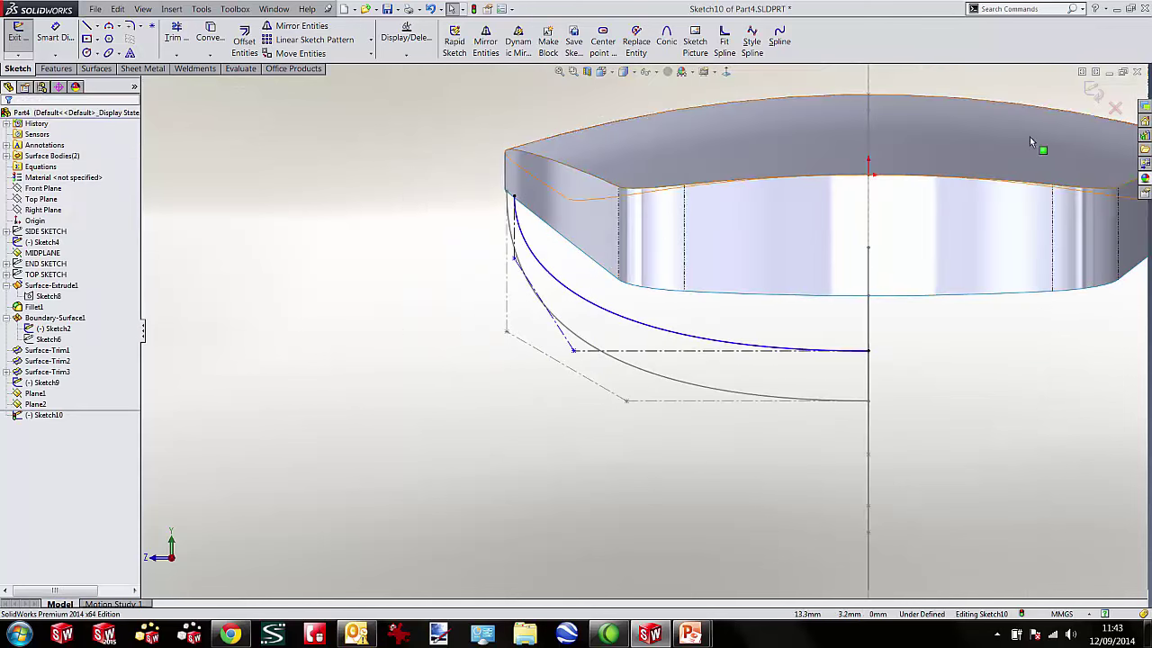
pyautogui.click(1093, 91)
pyautogui.scroll(-2, 504, 391)
pyautogui.moveTo(502, 390); pyautogui.dragTo(803, 259, button='middle')
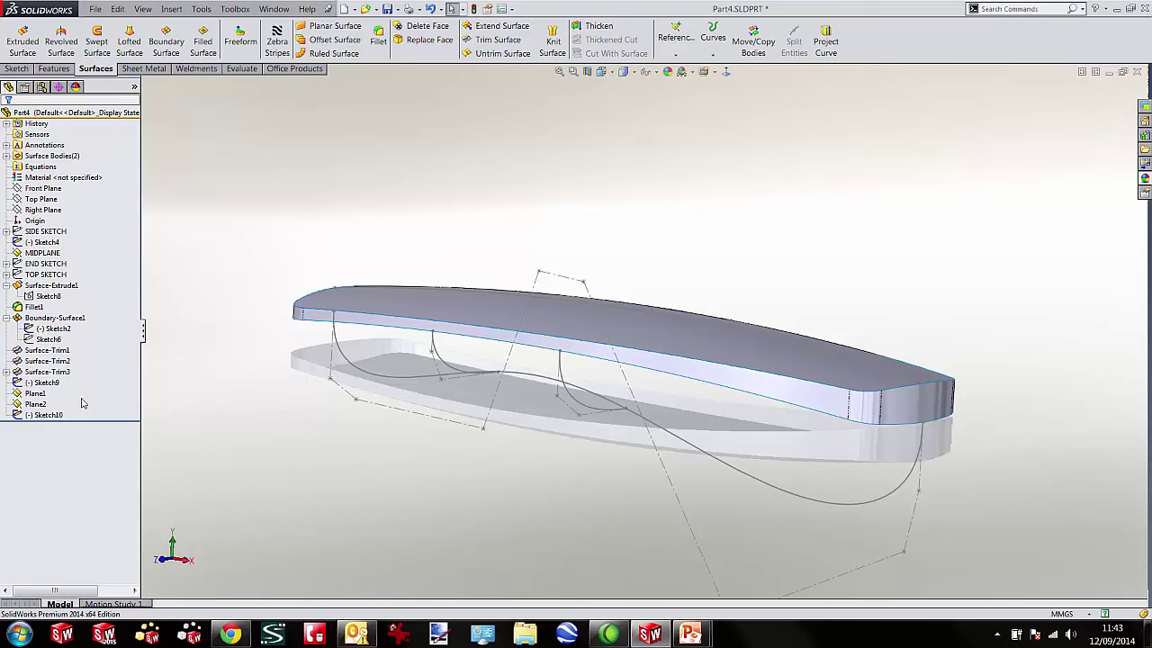
# On Plane2, sketch a four-vertex style spline below the body, starting on the centreline about 48 mm below the origin.
pyautogui.click(38, 404)
pyautogui.click(74, 378)
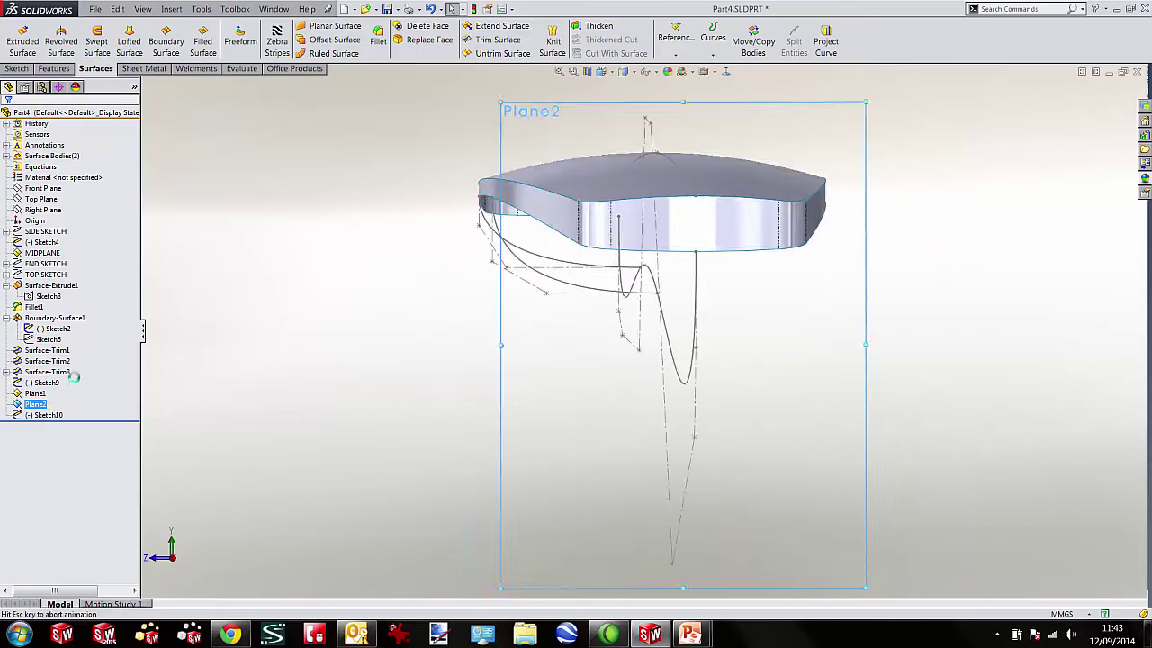
pyautogui.press('s')
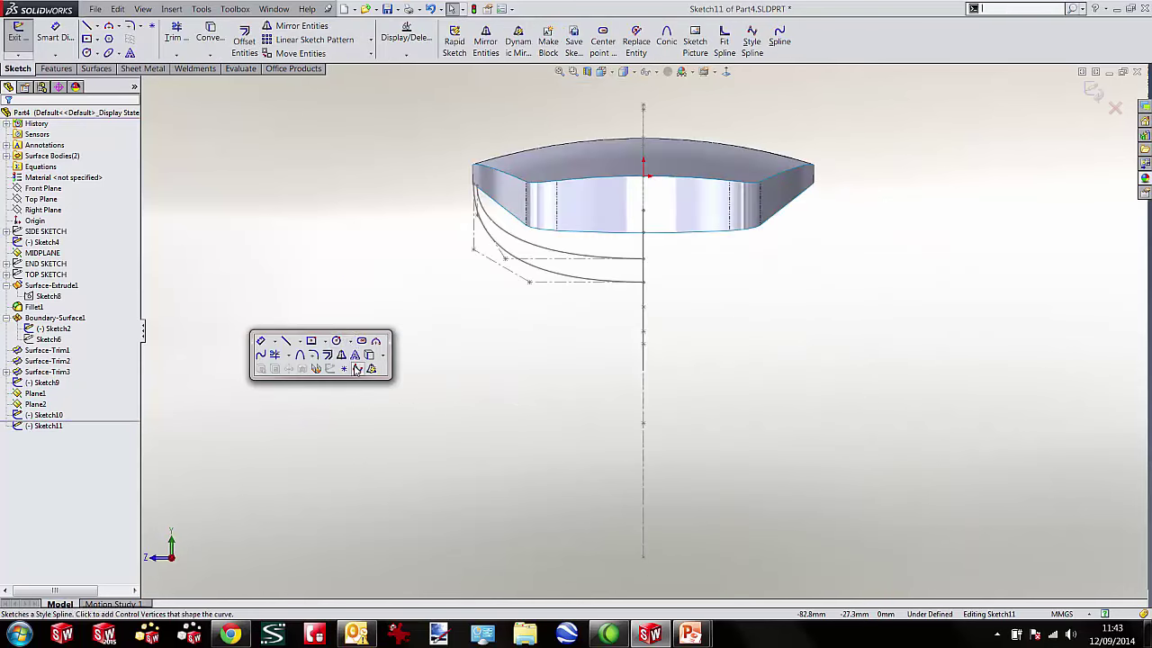
pyautogui.click(357, 370)
pyautogui.click(643, 445)
pyautogui.click(534, 446)
pyautogui.click(463, 379)
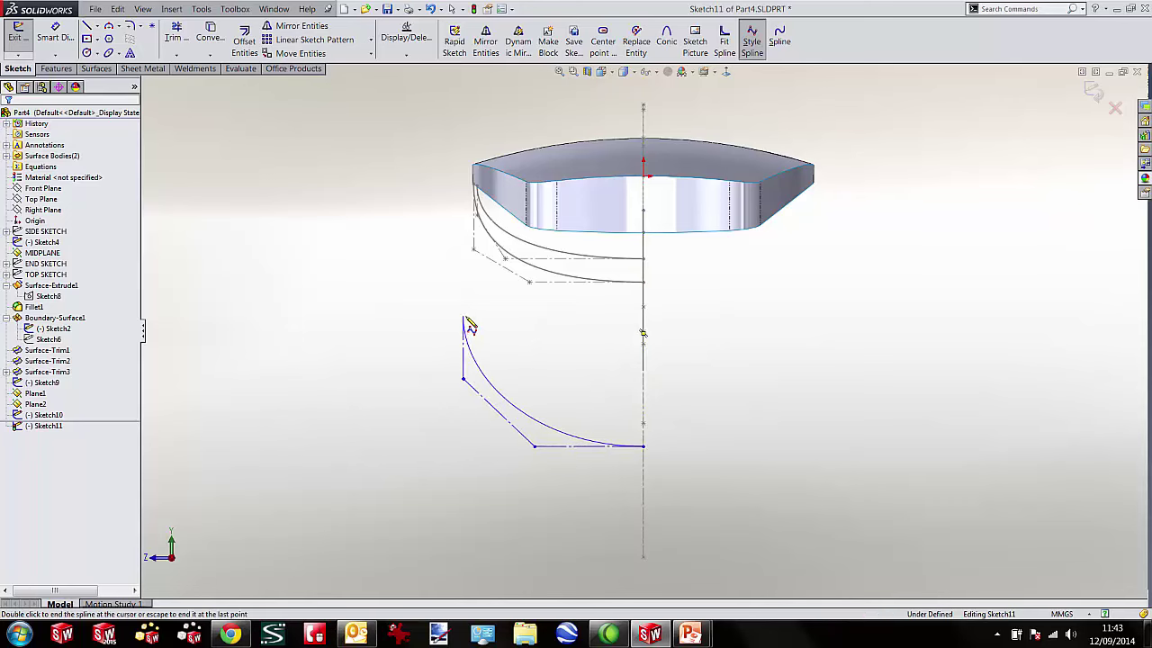
pyautogui.doubleClick(464, 320)
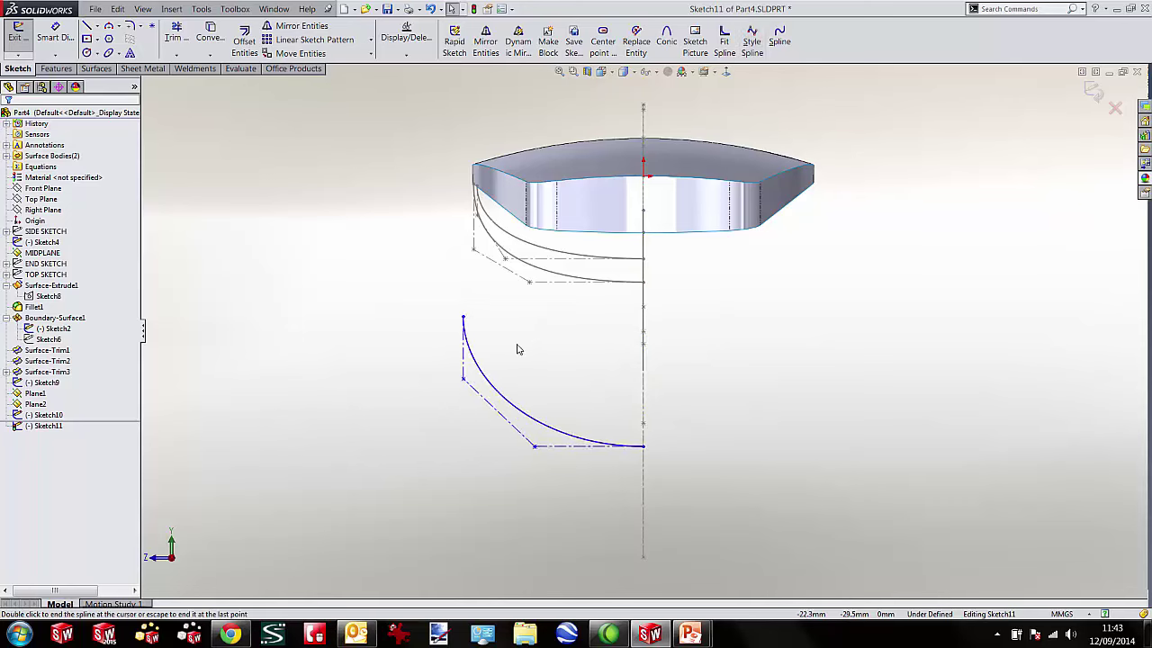
# Make the Plane2 spline's inner control polygon line horizontal and its outer one vertical.
pyautogui.click(557, 448)
pyautogui.click(590, 400)
pyautogui.click(540, 355)
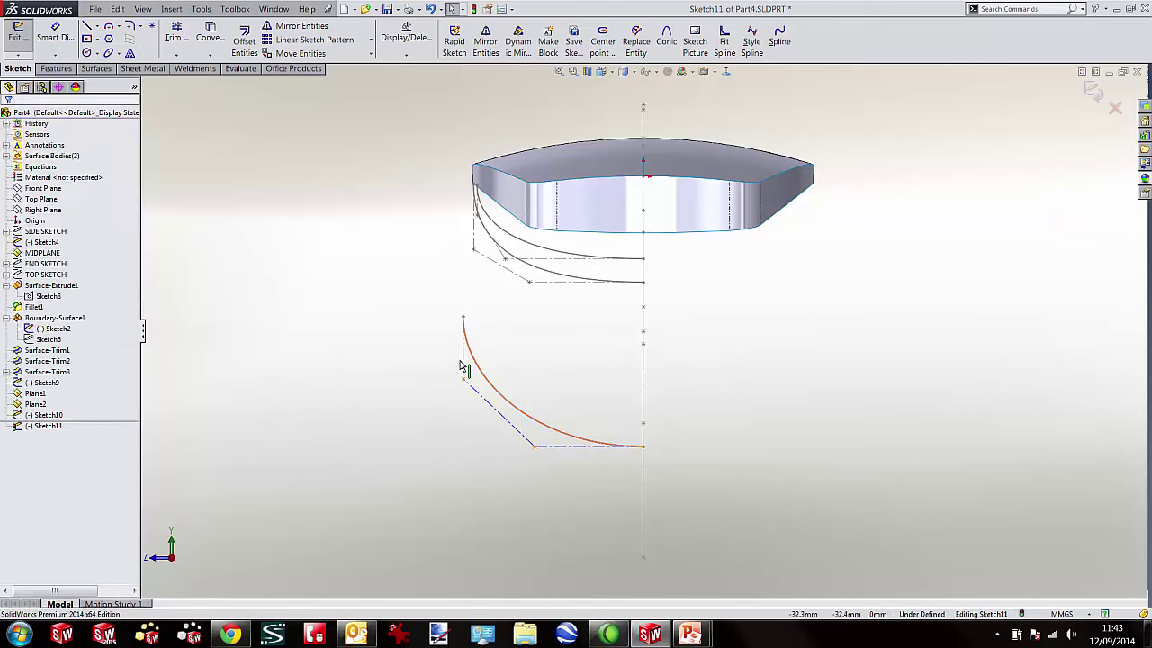
pyautogui.click(463, 367)
pyautogui.click(480, 327)
# Pierce the Plane2 spline's outer endpoint to the side wall's lower edge.
pyautogui.click(464, 317)
pyautogui.moveTo(504, 322); pyautogui.dragTo(585, 347, button='middle')
pyautogui.keyDown('ctrl'); pyautogui.click(569, 218); pyautogui.keyUp('ctrl')
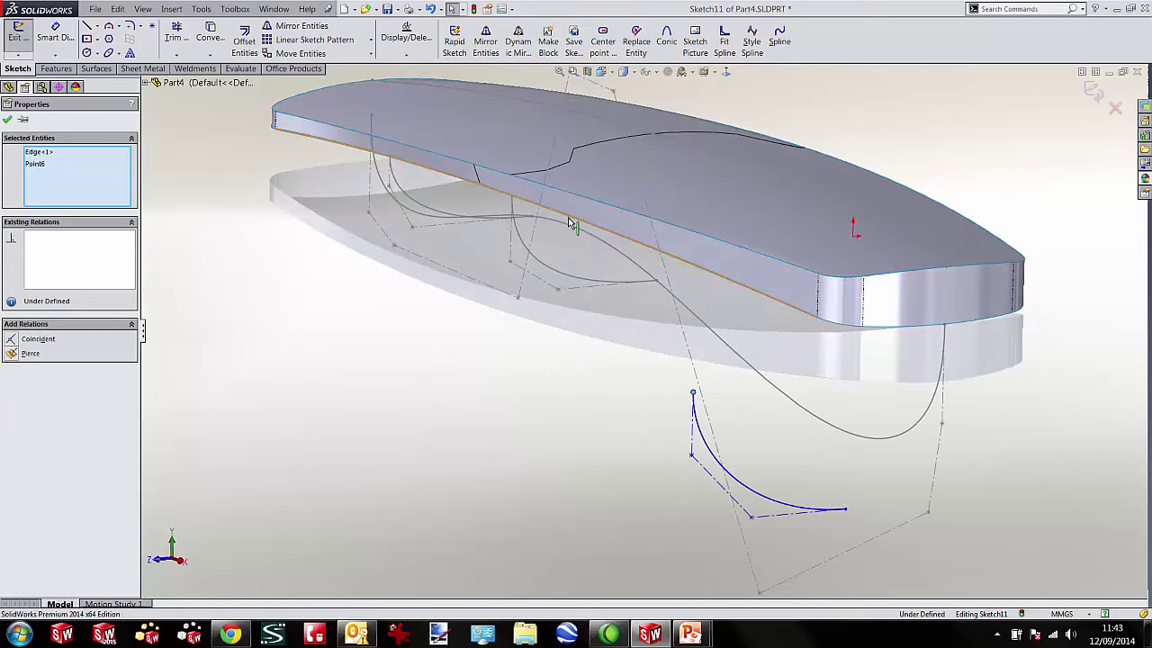
pyautogui.click(615, 179)
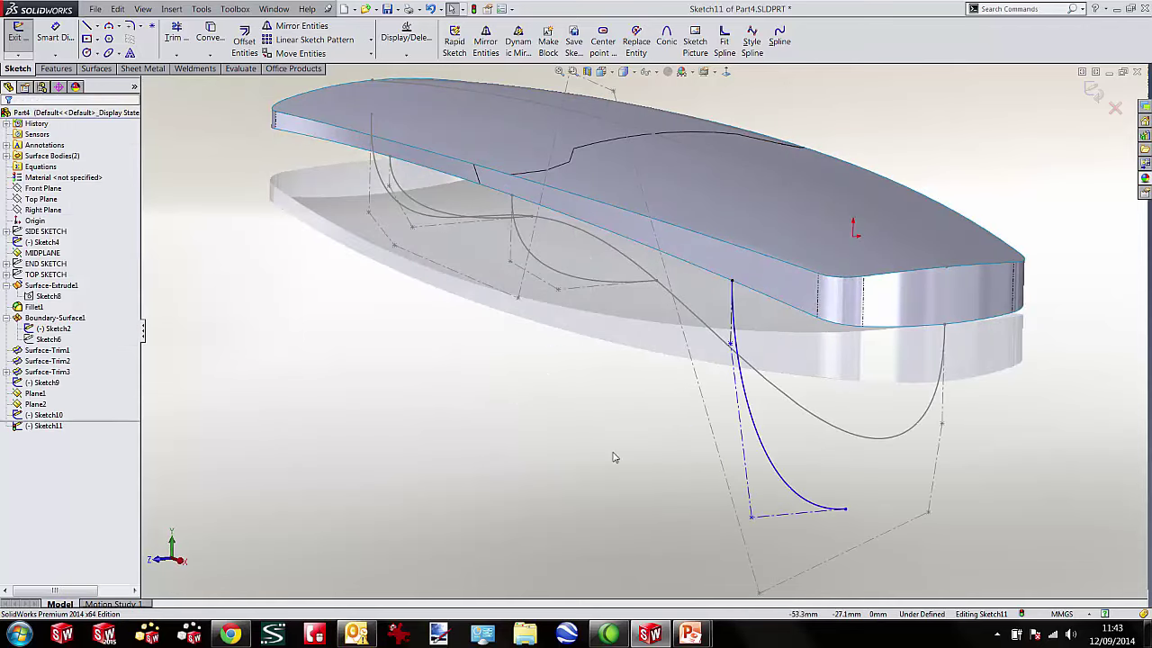
# Pierce the Plane2 spline's endpoint on the centreline to the lower side-profile style spline.
pyautogui.click(843, 511)
pyautogui.click(851, 515)
pyautogui.click(845, 510)
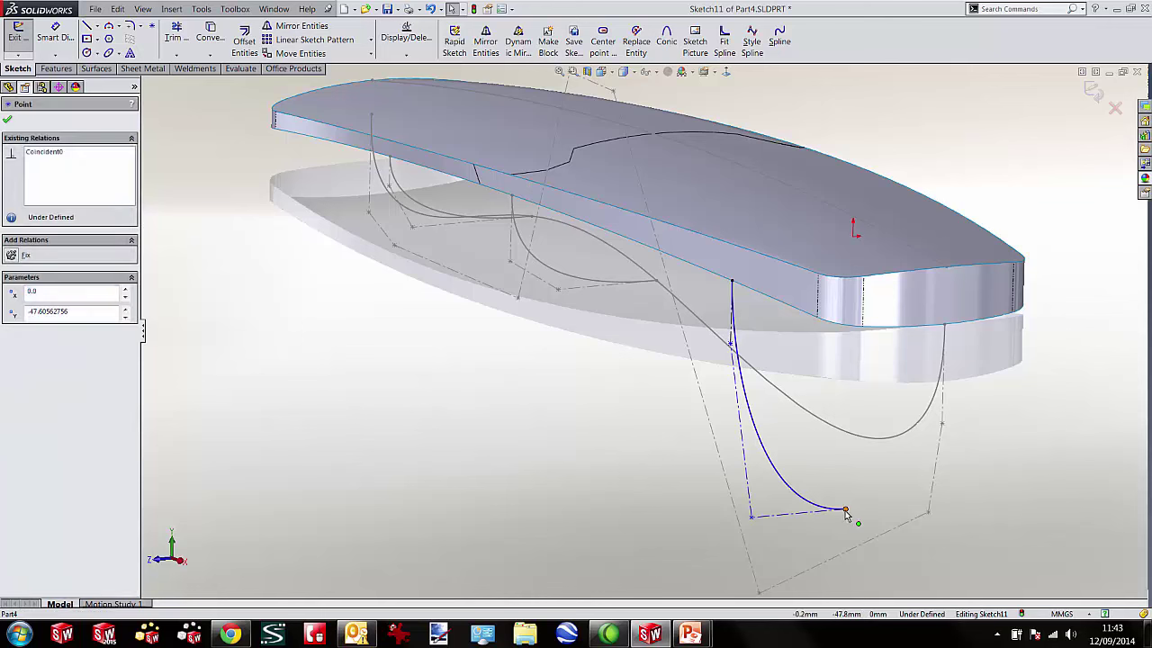
pyautogui.keyDown('ctrl'); pyautogui.click(804, 412); pyautogui.keyUp('ctrl')
pyautogui.click(855, 360)
# Lower the Plane2 spline's outer control vertex, set its inner one about 19 mm from the centreline, and finish the sketch.
pyautogui.click(726, 72)
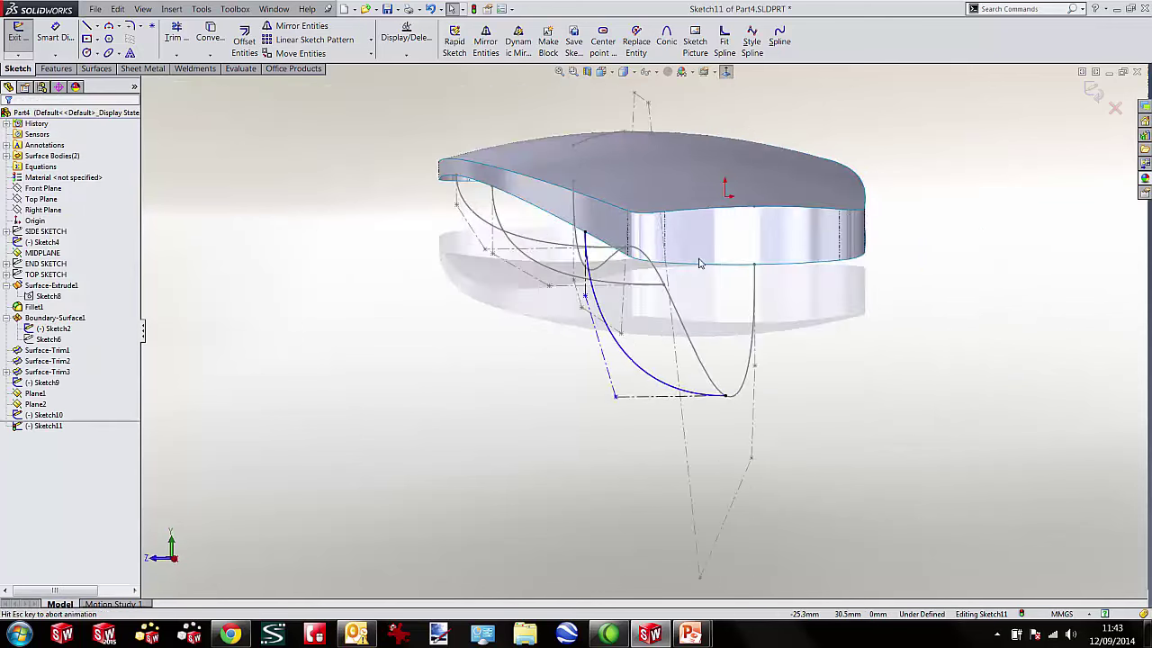
pyautogui.moveTo(440, 269); pyautogui.dragTo(440, 324)
pyautogui.moveTo(483, 416)
pyautogui.mouseDown()
pyautogui.moveTo(445, 420)
pyautogui.moveTo(487, 423)
pyautogui.mouseUp()
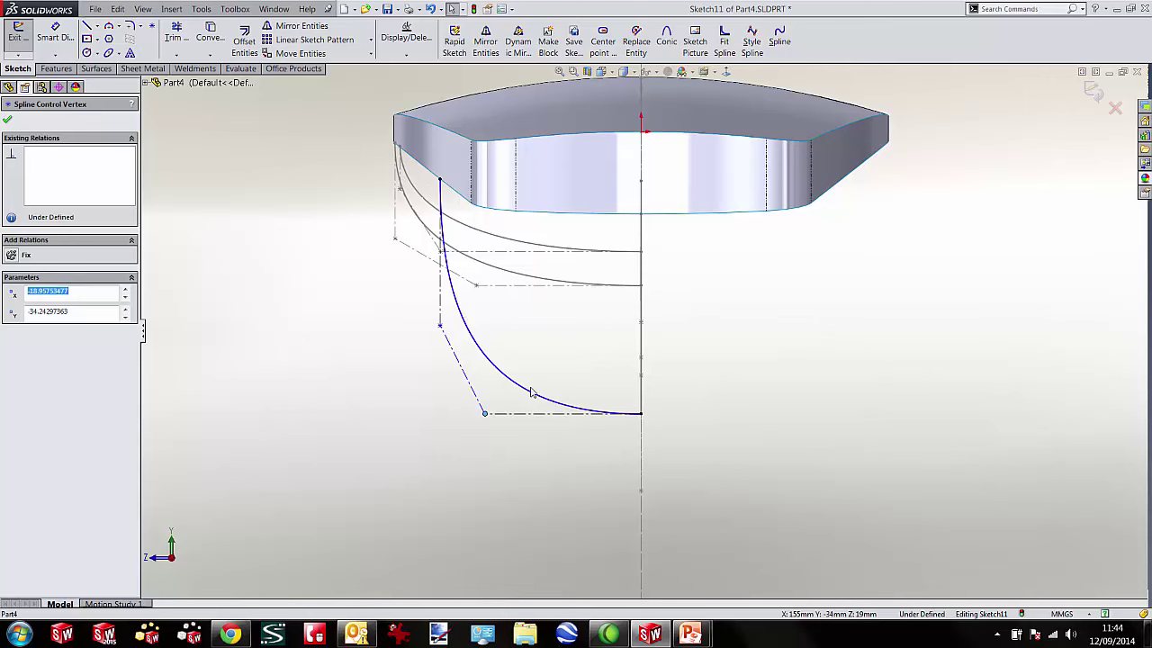
pyautogui.click(1035, 148)
pyautogui.click(1092, 92)
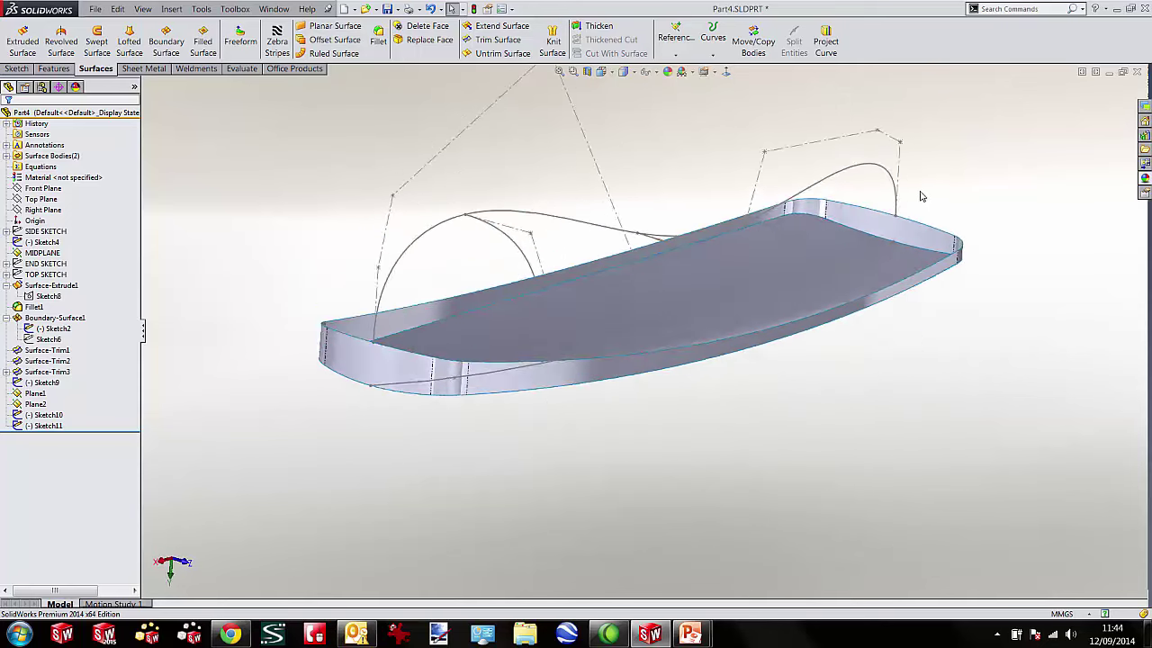
pyautogui.click(431, 396)
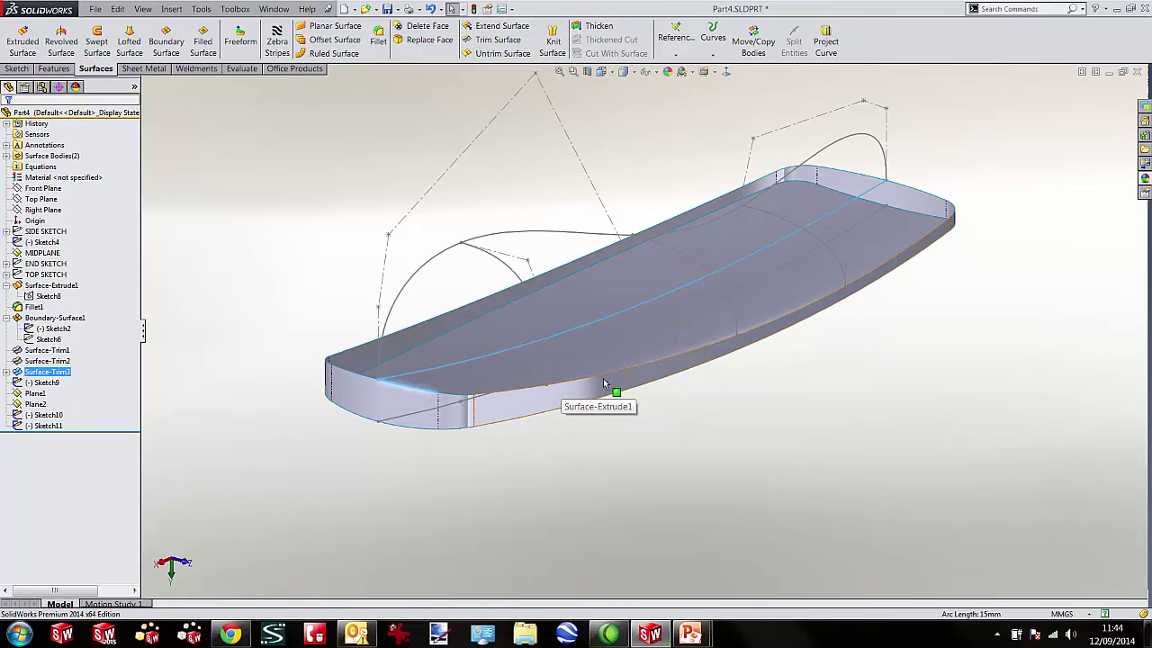
pyautogui.click(874, 474)
pyautogui.press('Down')
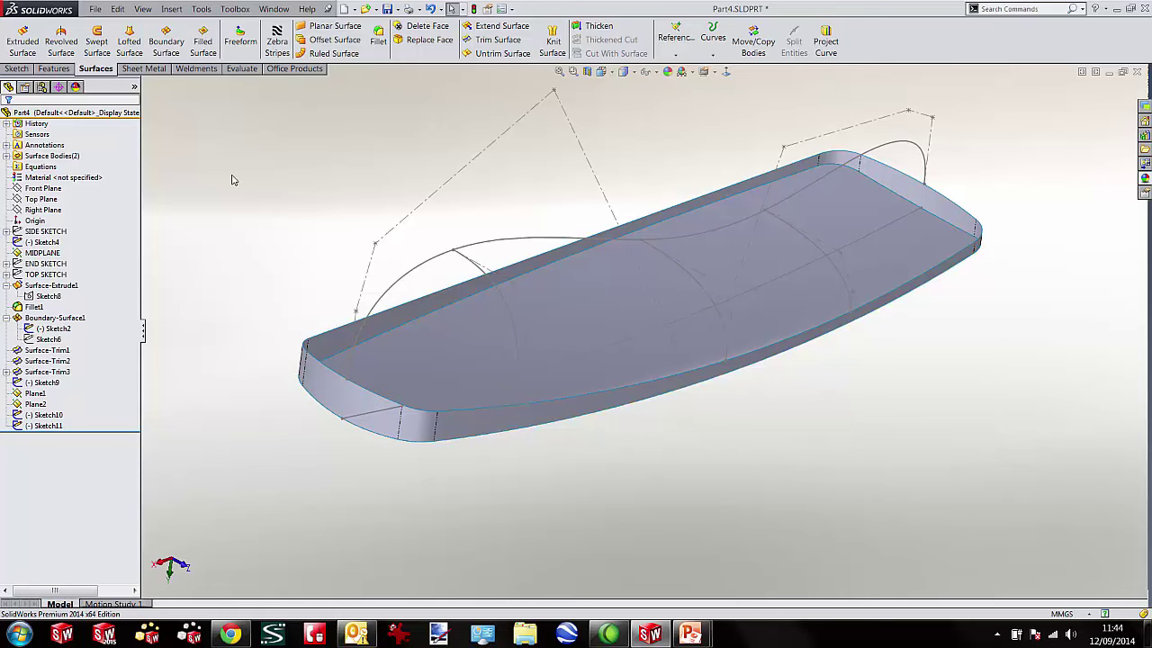
pyautogui.click(54, 69)
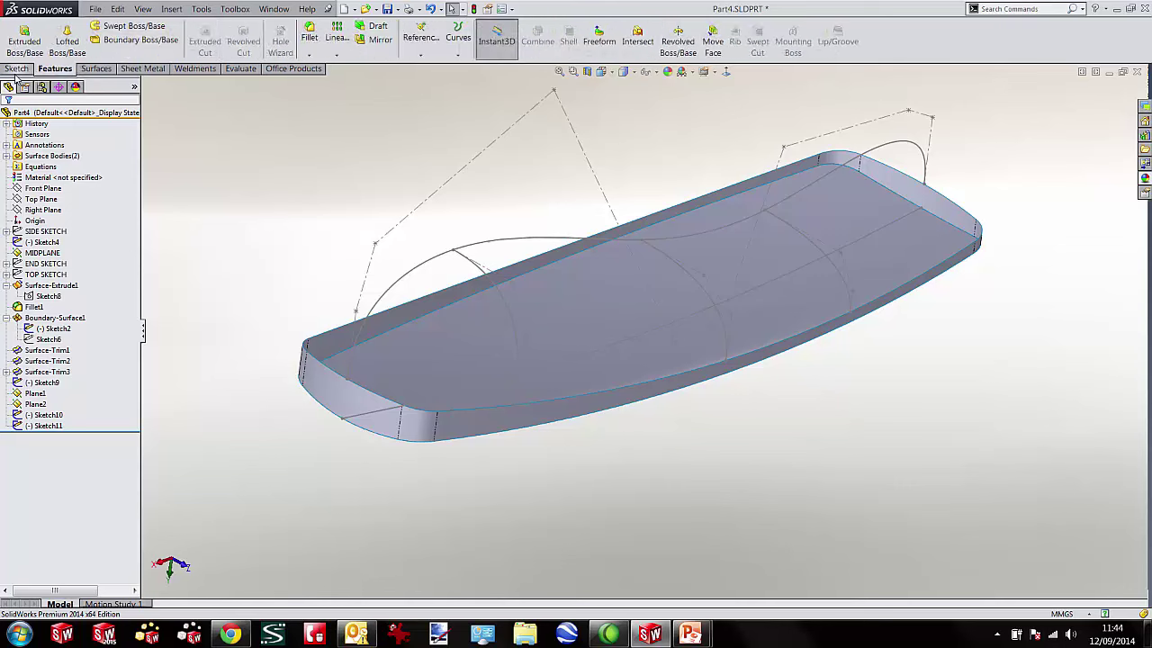
# Start a 3D sketch and convert the side wall's lower rim into it, picking the rim as an open tangent edge chain.
pyautogui.click(17, 69)
pyautogui.click(18, 56)
pyautogui.click(39, 79)
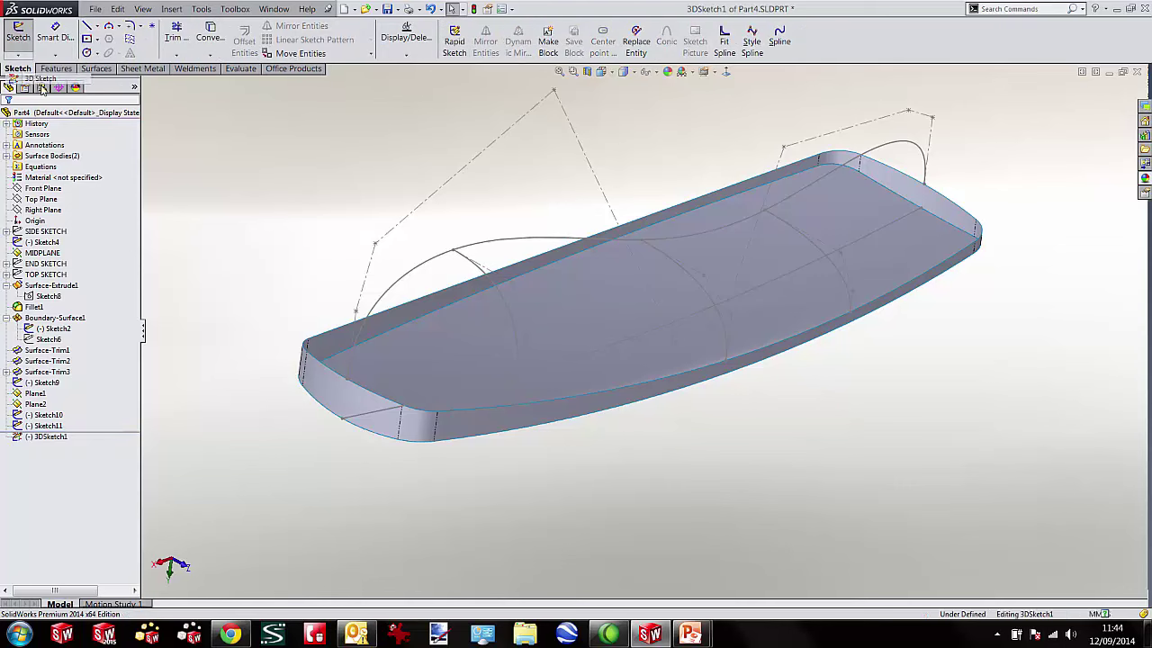
pyautogui.rightClick(363, 389)
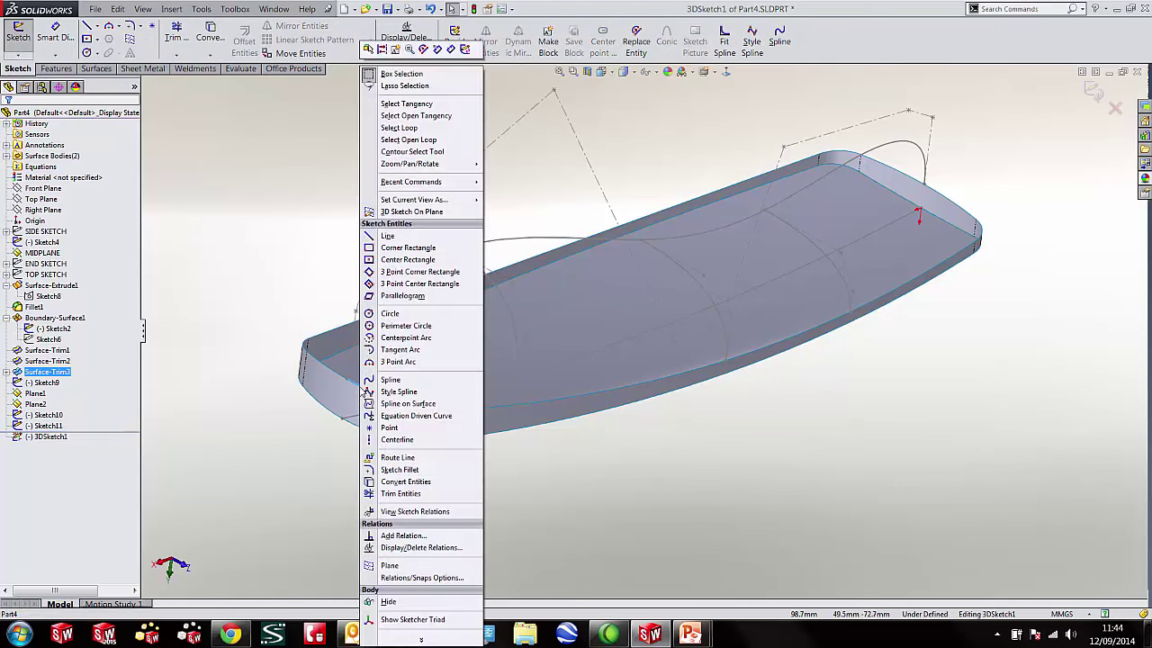
pyautogui.click(415, 112)
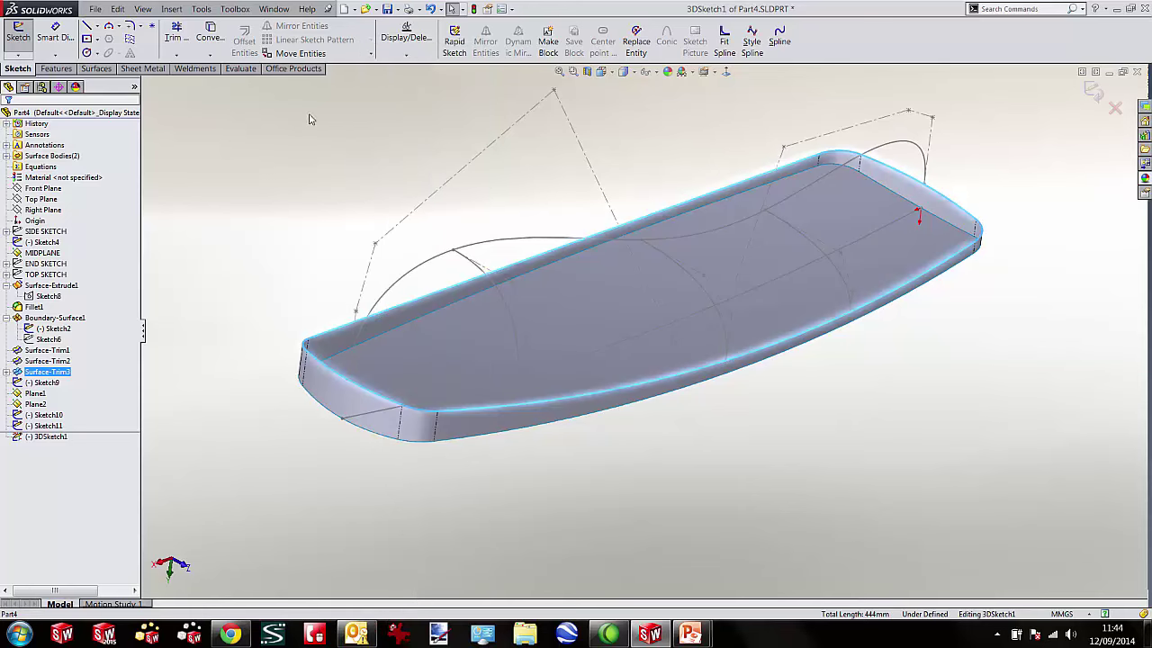
pyautogui.click(211, 34)
# Delete the converted rim curves on one side of the centreline, keeping the half that touches the cross-section splines, and finish the 3D sketch.
pyautogui.scroll(4, 374, 169)
pyautogui.moveTo(373, 170)
pyautogui.mouseDown(button='middle')
pyautogui.moveTo(990, 301)
pyautogui.moveTo(980, 280)
pyautogui.moveTo(995, 287)
pyautogui.mouseUp(button='middle')
pyautogui.scroll(-1, 750, 246)
pyautogui.moveTo(995, 286); pyautogui.dragTo(233, 193)
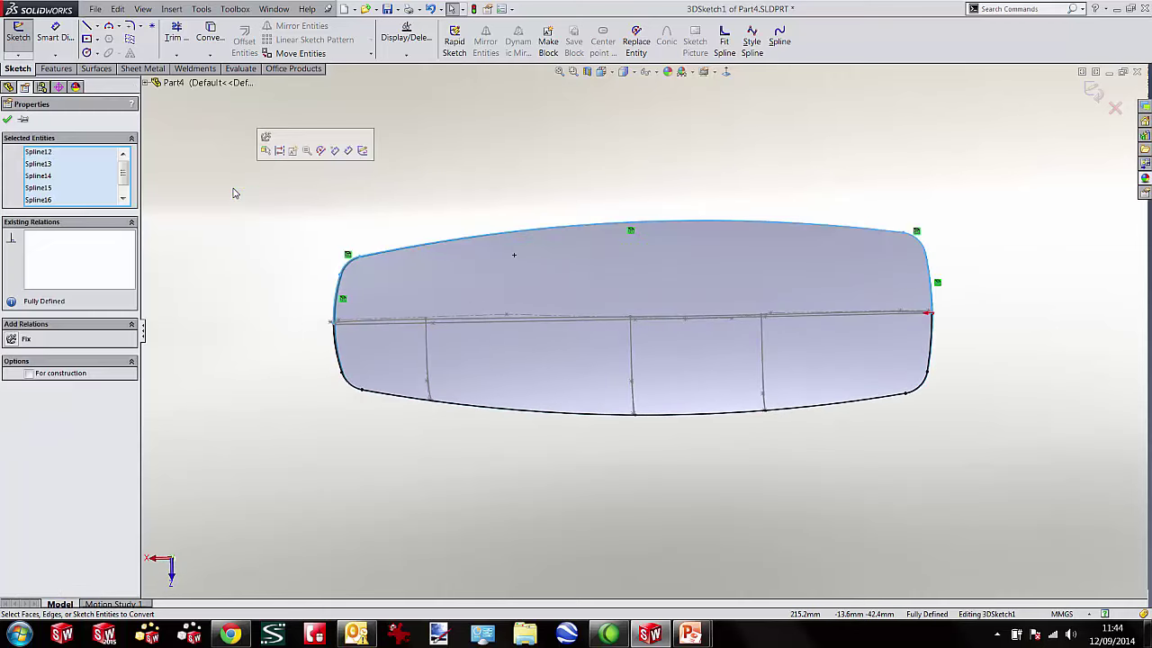
pyautogui.press('Escape')
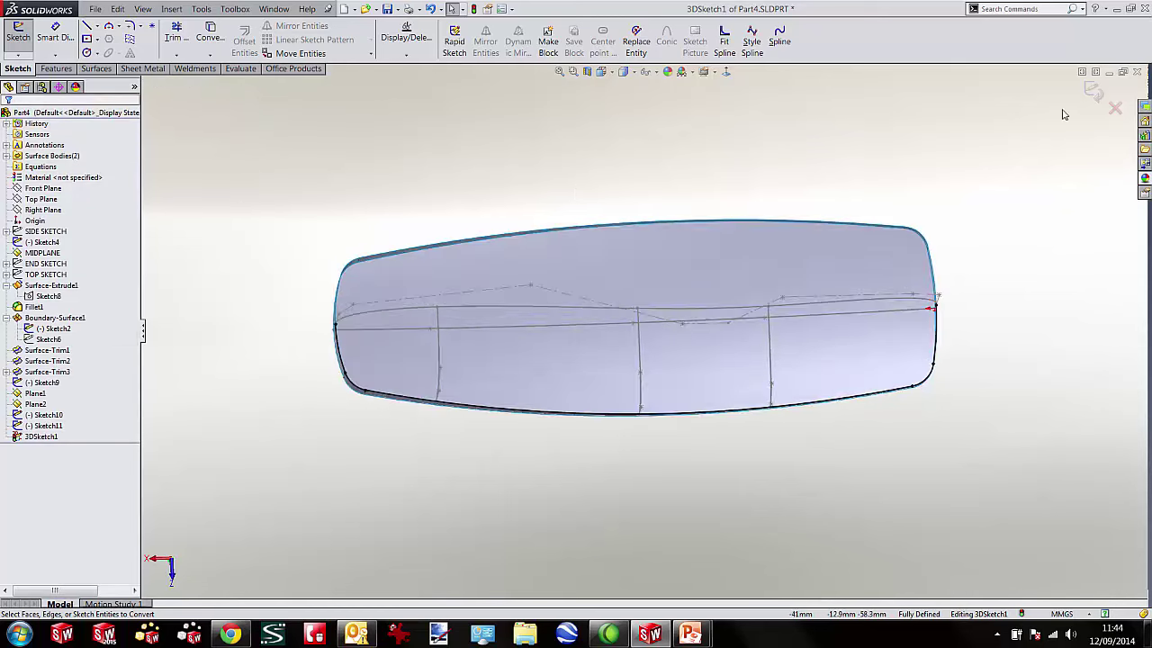
pyautogui.click(1091, 91)
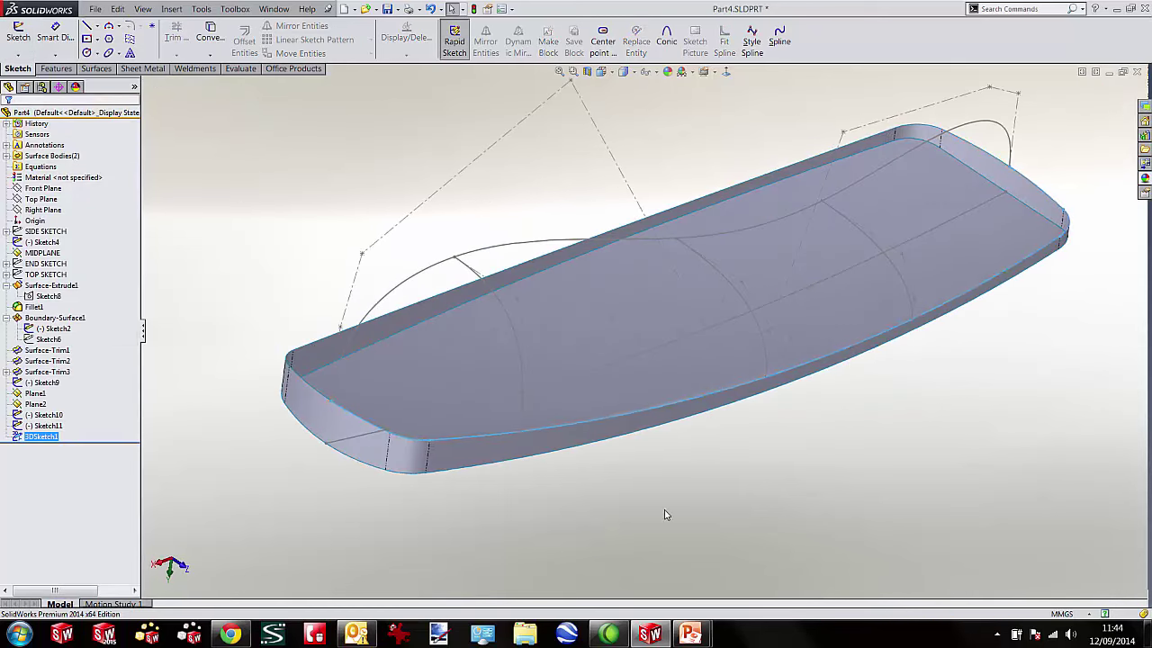
# Start a Boundary Surface with the lower side-profile spline (Sketch4) as first Direction 1 curve, using Direction Vector tangency to the Front Plane.
pyautogui.moveTo(828, 401); pyautogui.dragTo(922, 443, button='middle')
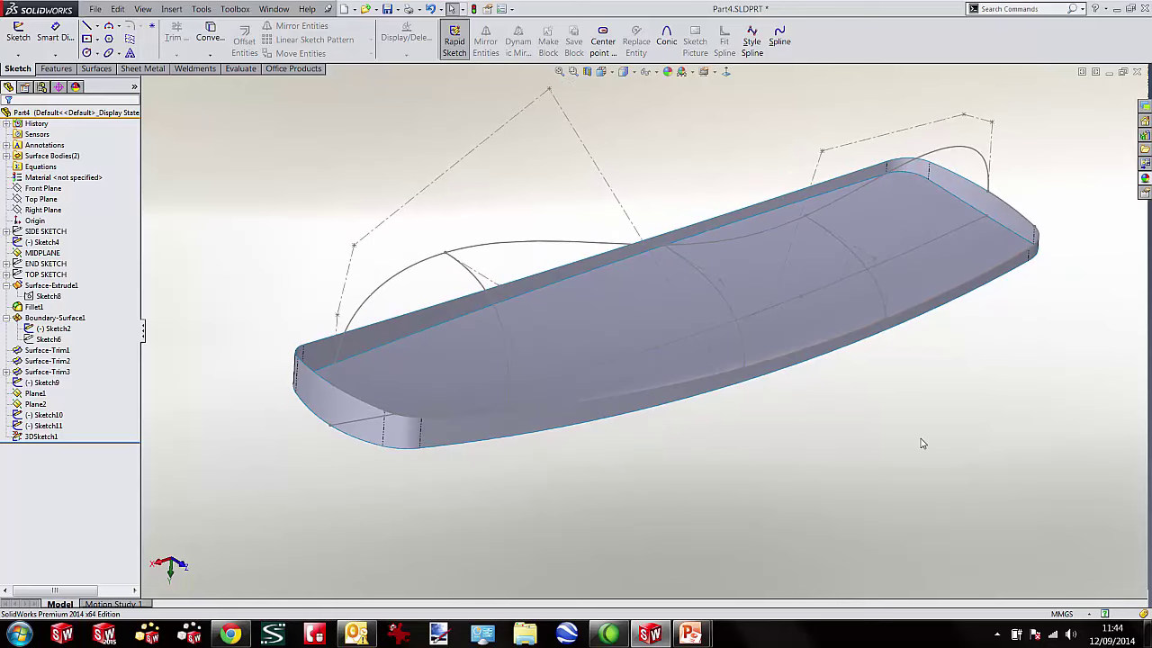
pyautogui.scroll(1, 261, 207)
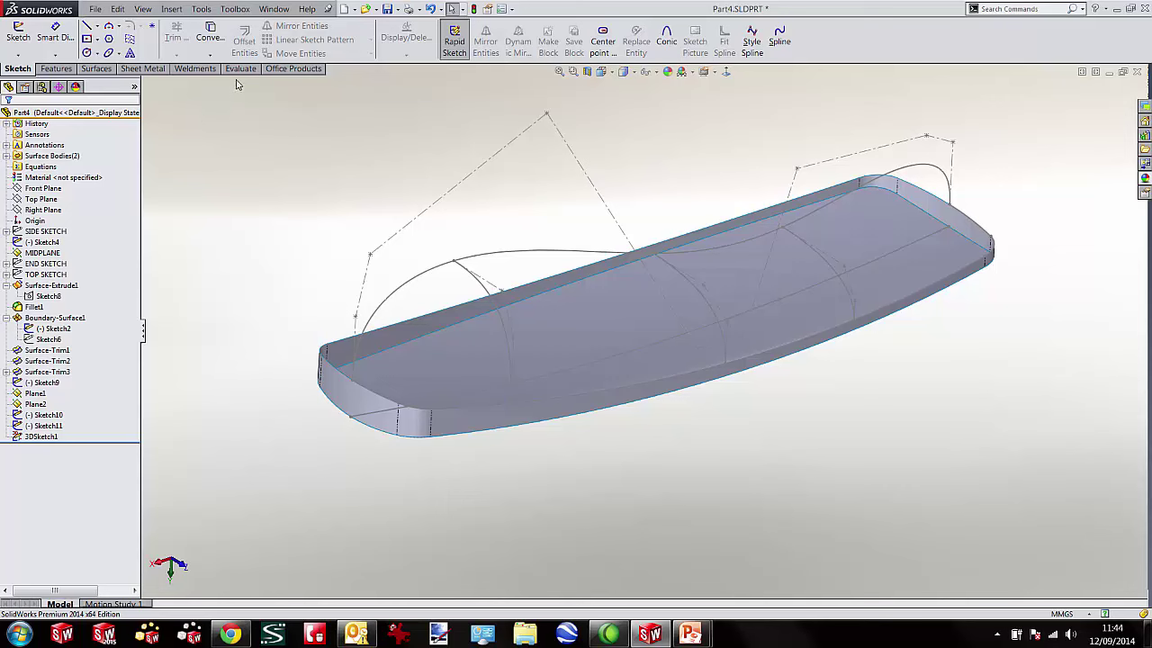
pyautogui.click(102, 71)
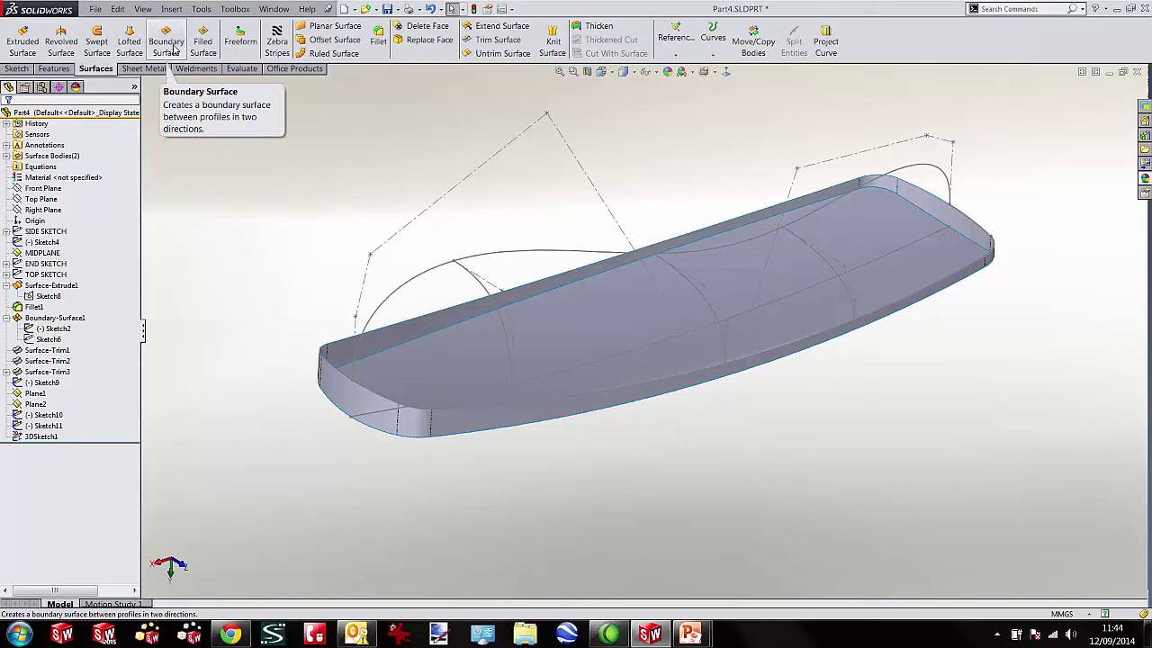
pyautogui.click(175, 50)
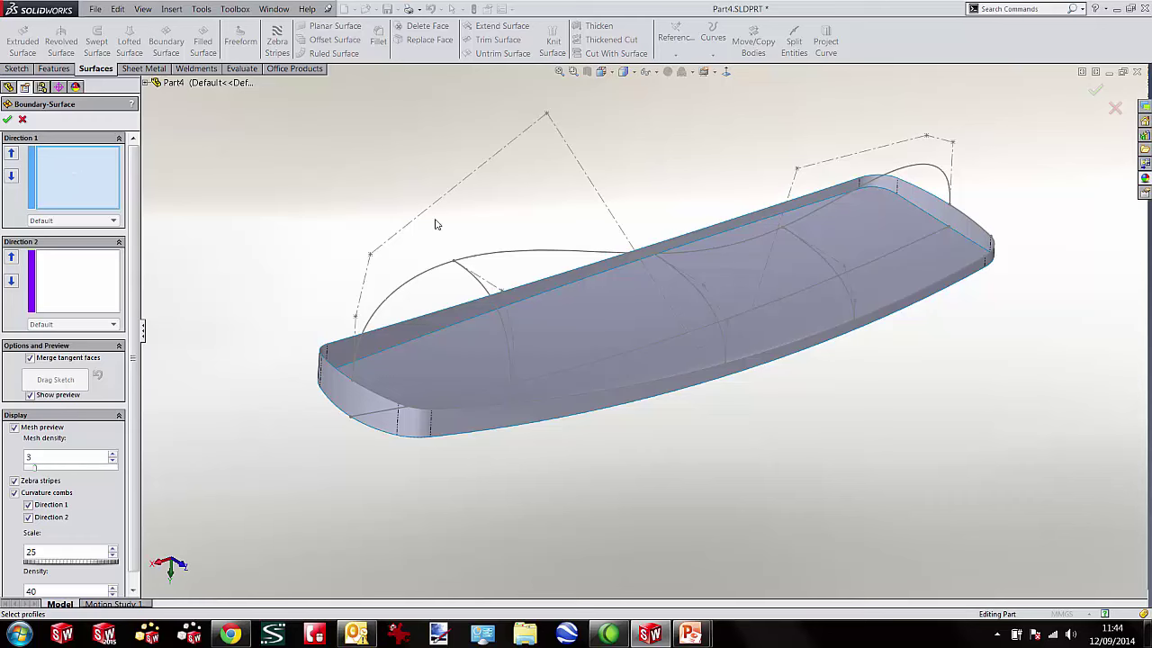
pyautogui.click(419, 282)
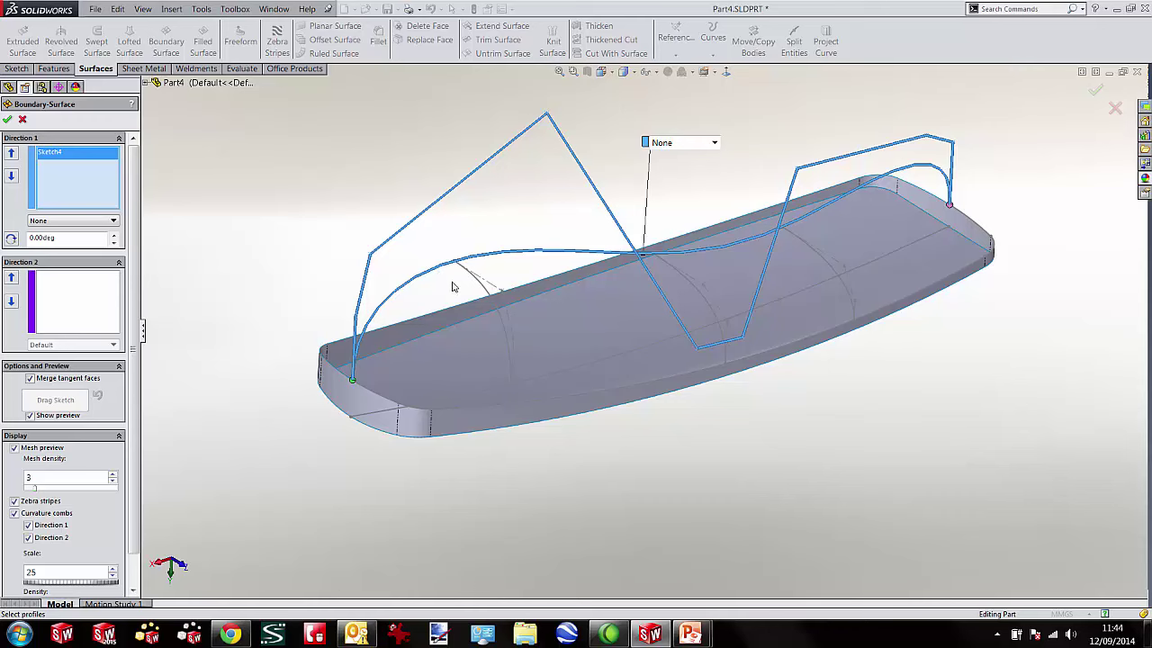
pyautogui.click(70, 221)
pyautogui.click(67, 238)
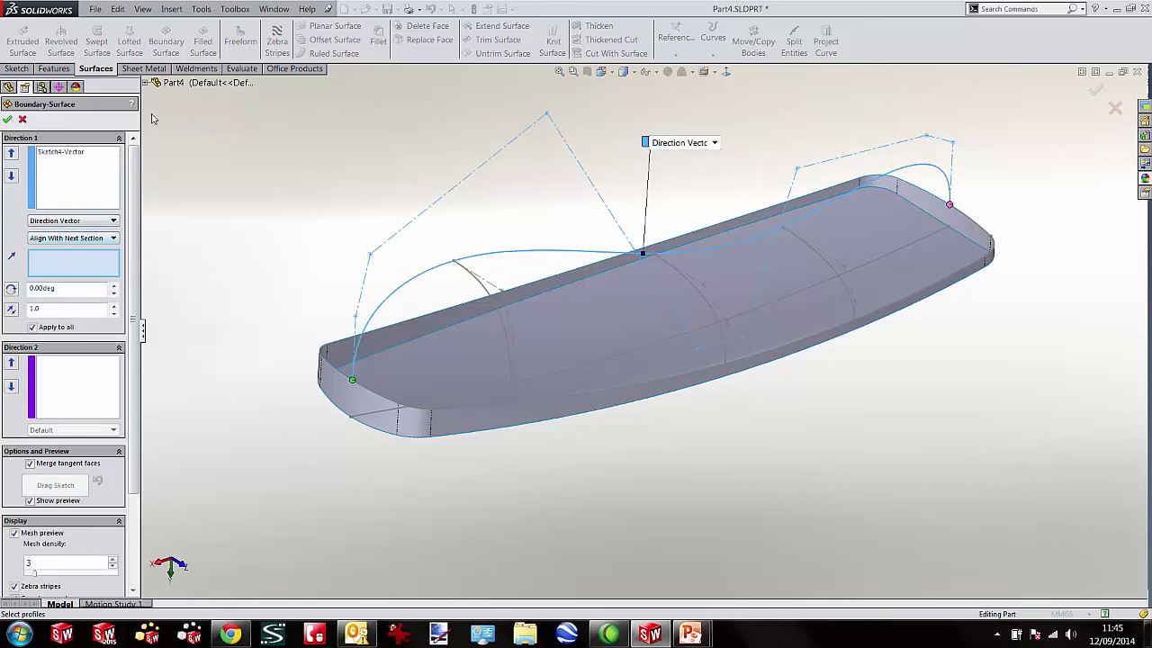
pyautogui.click(150, 84)
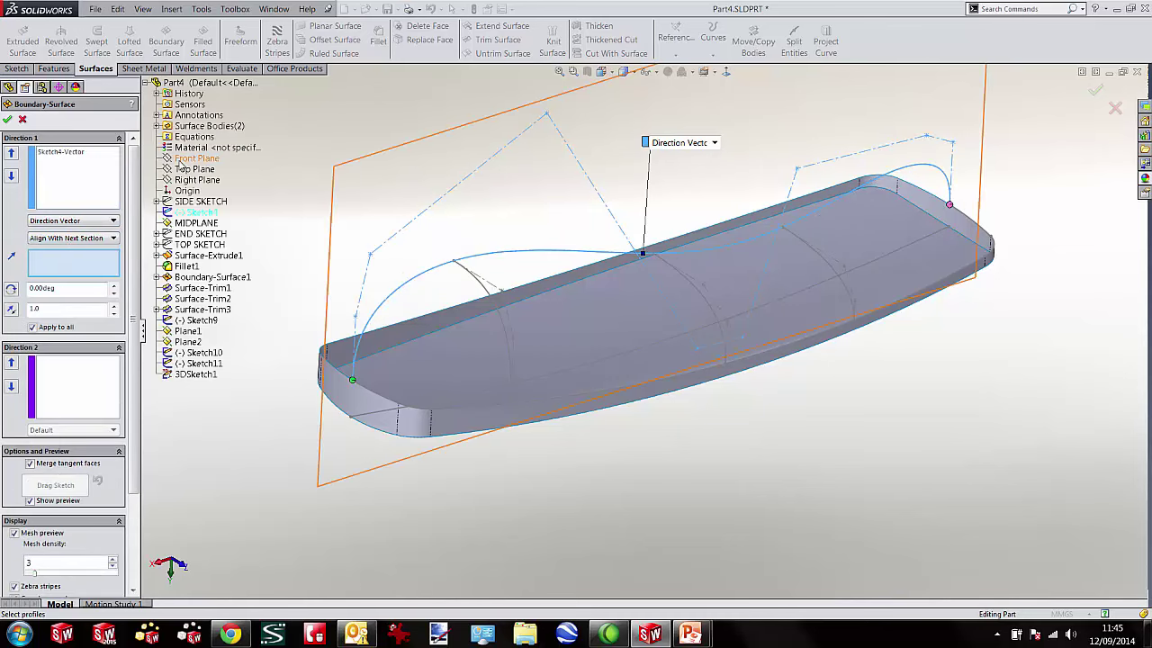
pyautogui.click(191, 158)
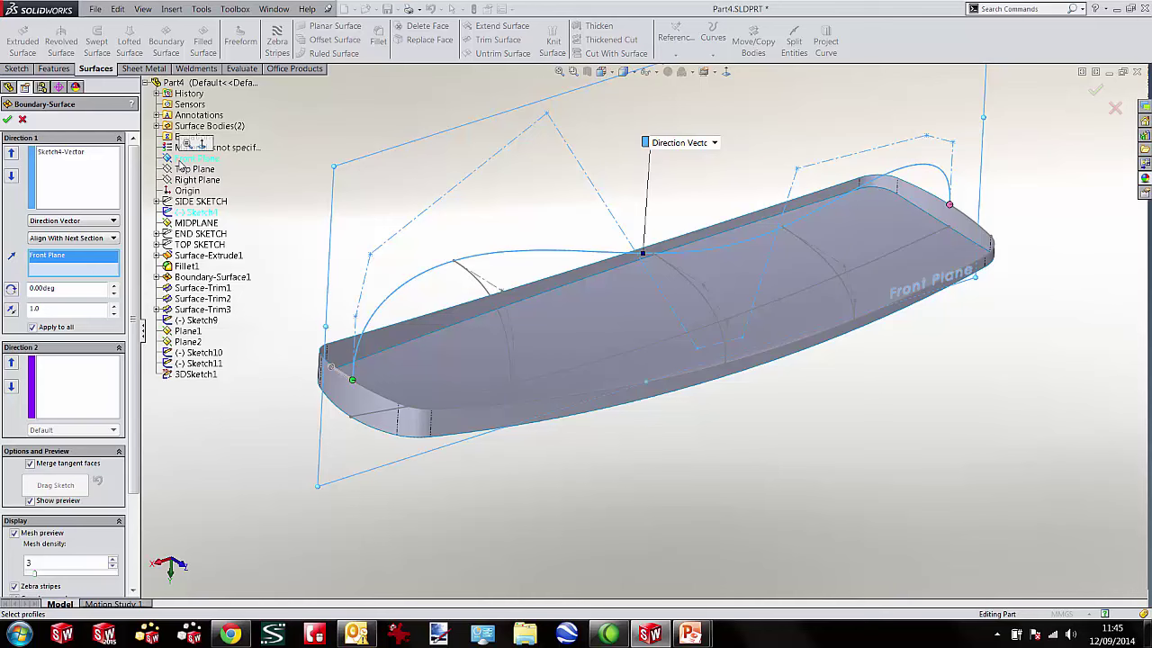
# Add the half-rim 3D sketch as second Direction 1 curve and give it Direction Vector tangency to the Top Plane.
pyautogui.click(77, 187)
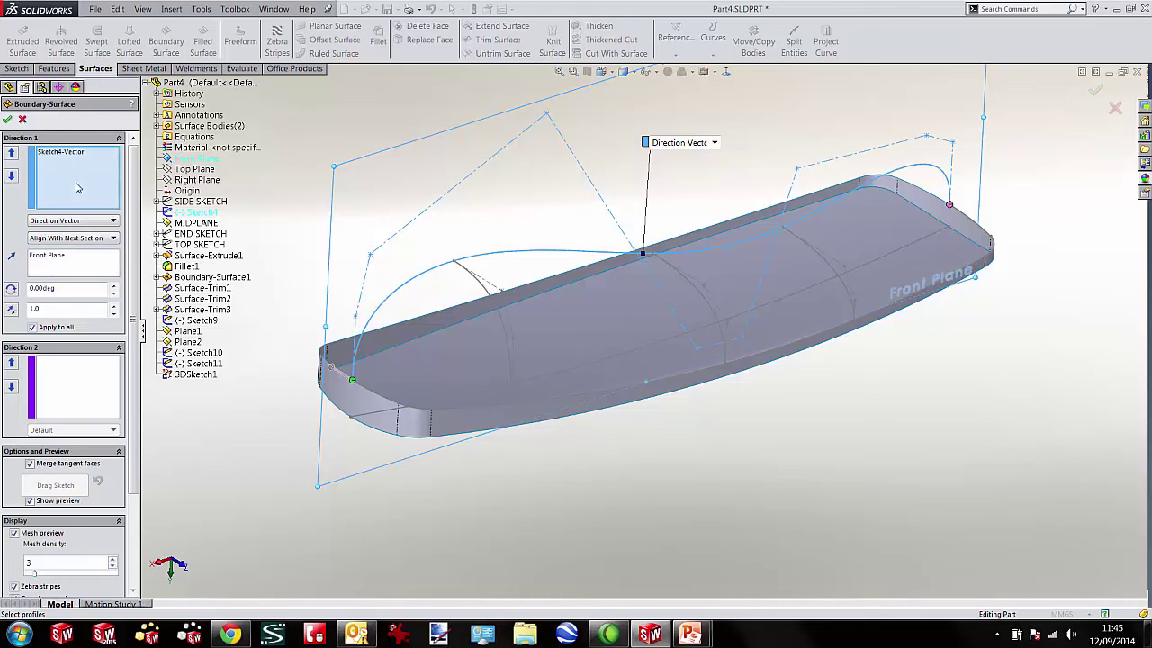
pyautogui.click(373, 396)
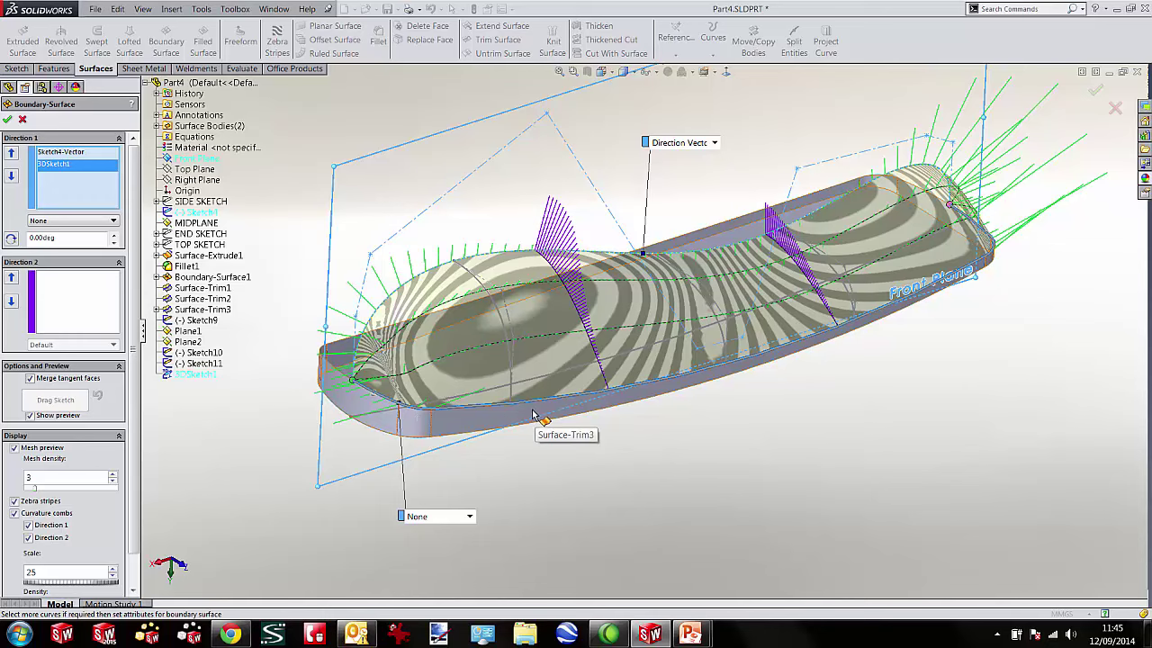
pyautogui.click(67, 221)
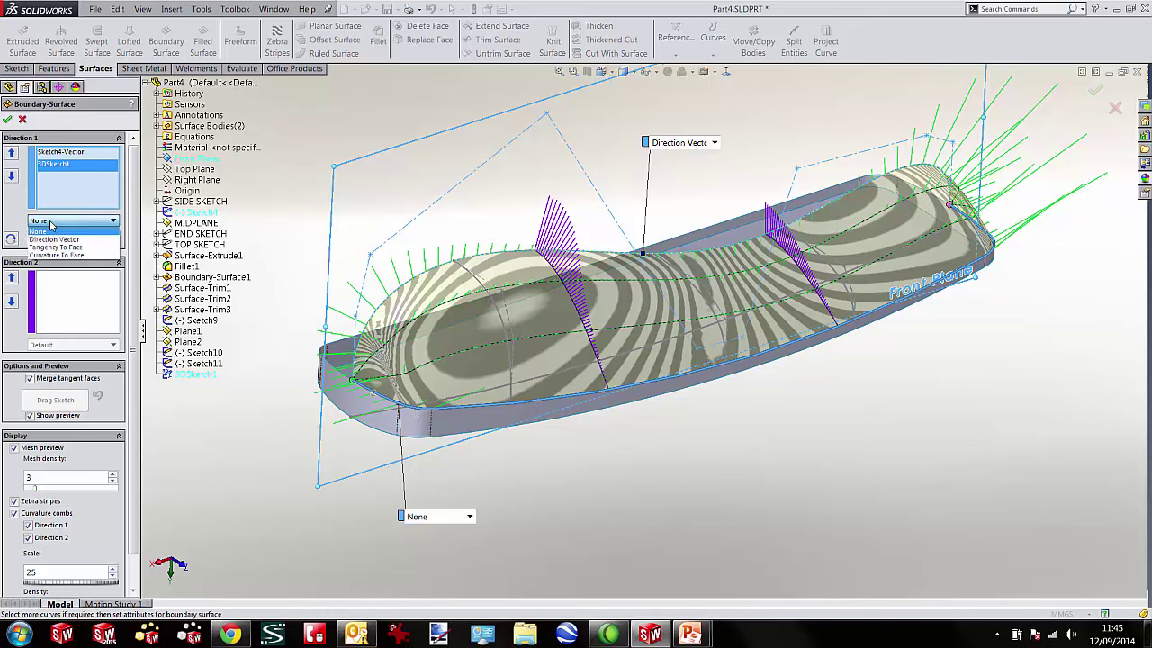
pyautogui.click(56, 239)
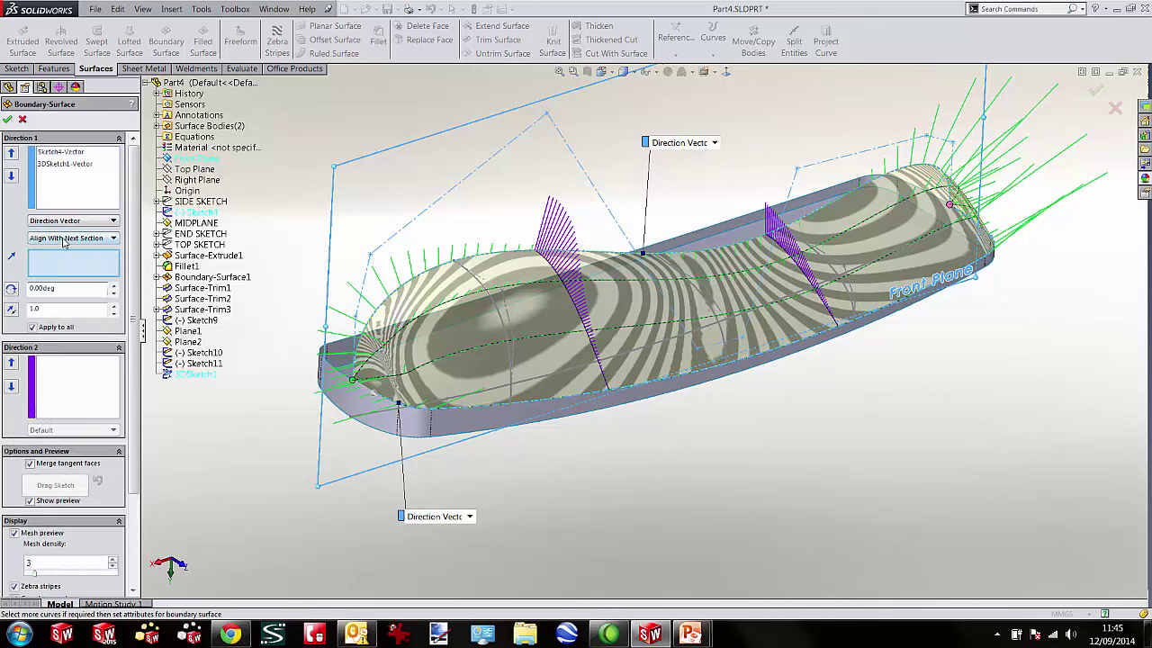
pyautogui.click(192, 168)
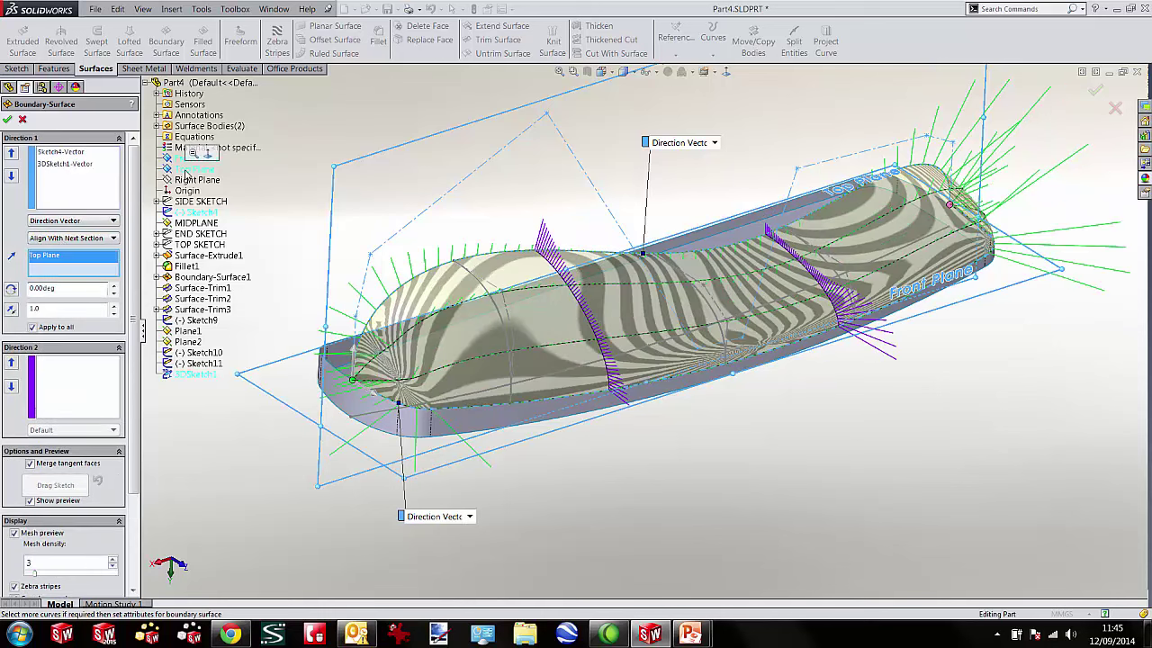
# Add the three cross-section splines Sketch11, Sketch9 and Sketch10 as Direction 2 curves of the boundary surface.
pyautogui.click(97, 383)
pyautogui.scroll(-3, 509, 347)
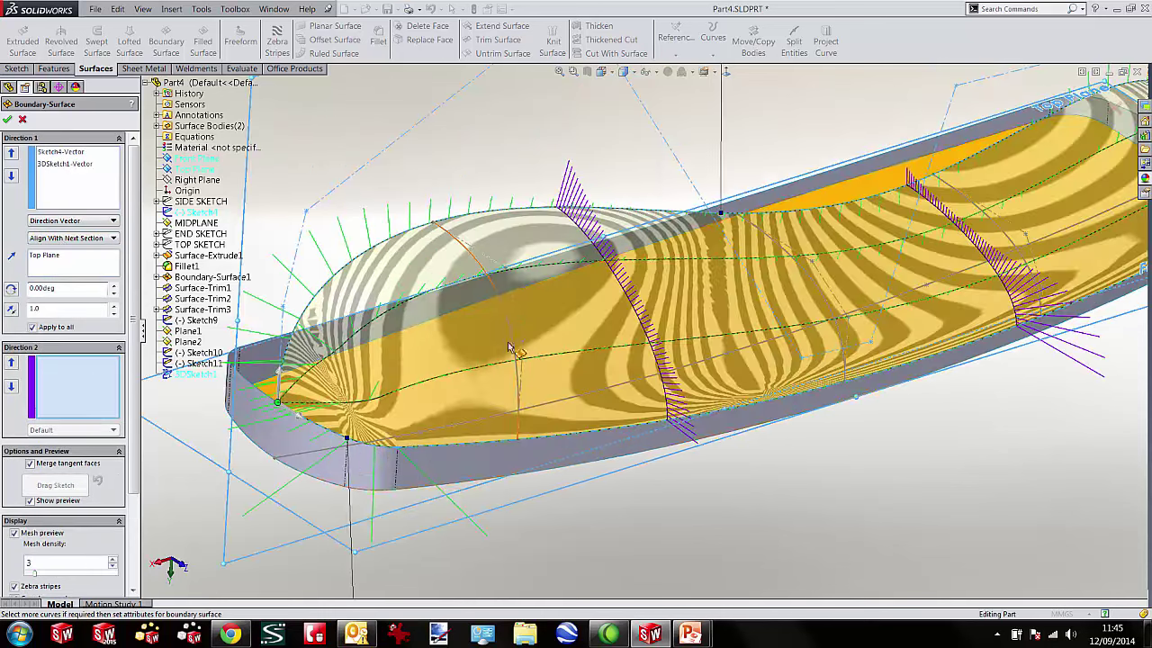
pyautogui.click(497, 293)
pyautogui.scroll(-3, 507, 297)
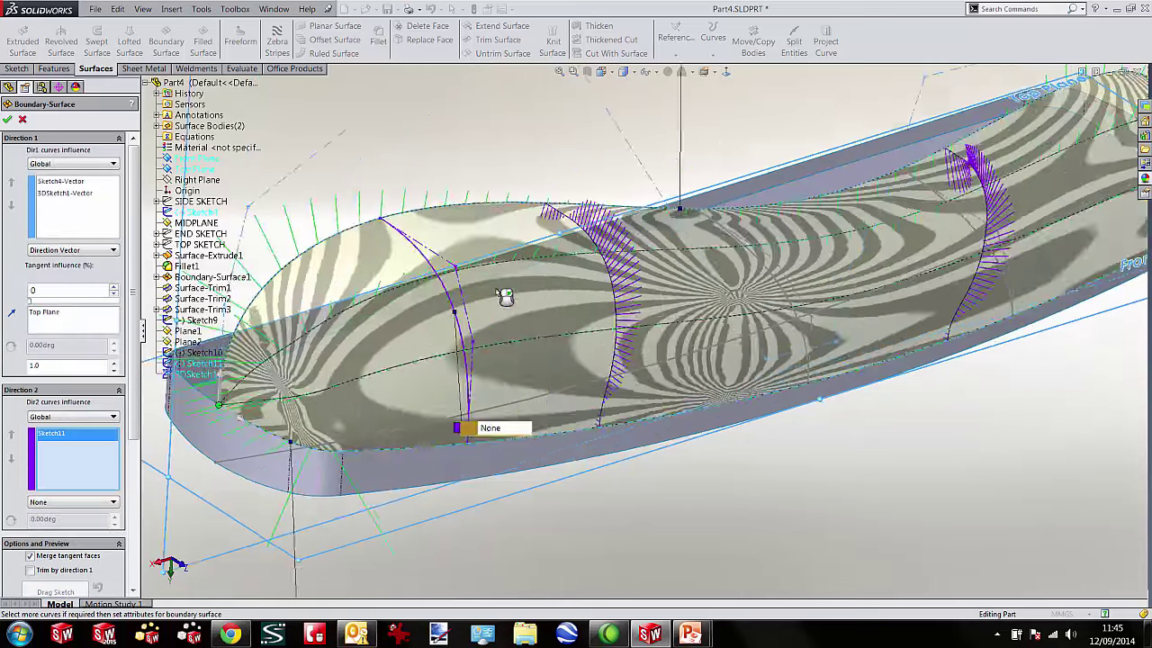
pyautogui.click(700, 269)
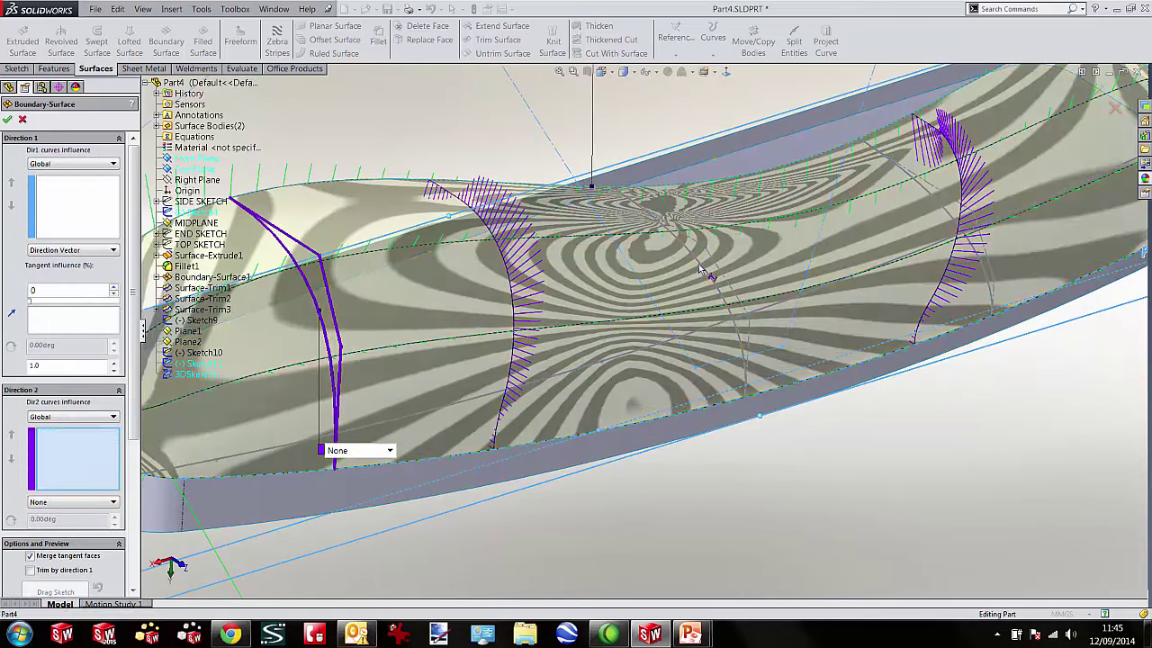
pyautogui.click(957, 221)
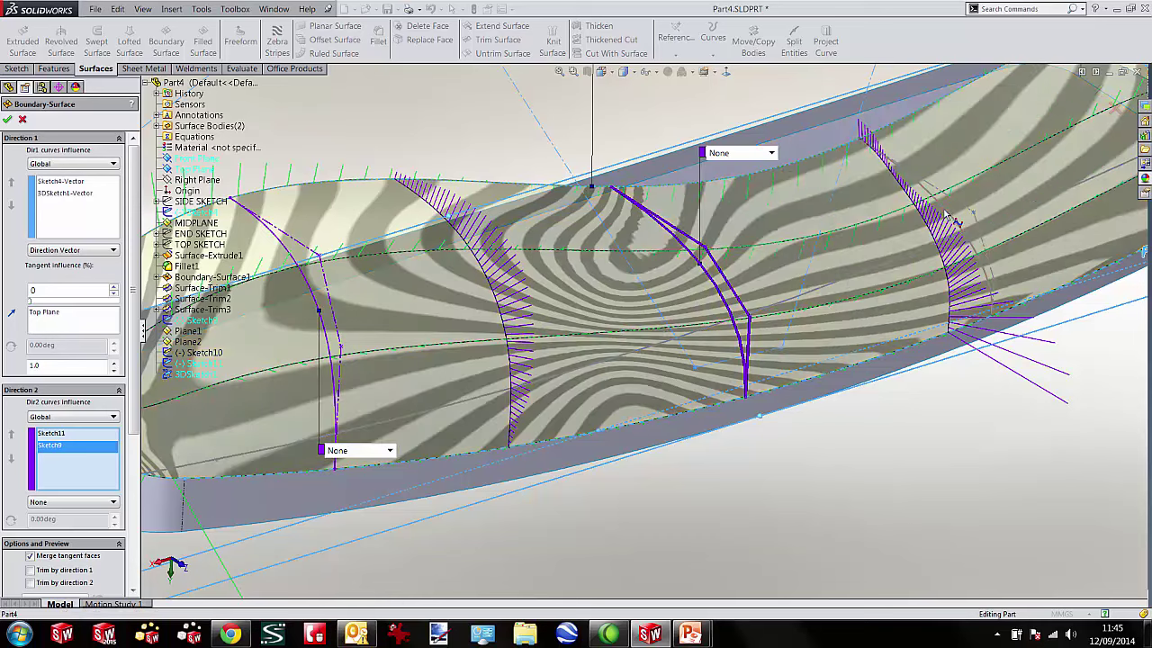
# Set the side-profile curve's tangent influence to 100% and create the boundary surface.
pyautogui.click(77, 182)
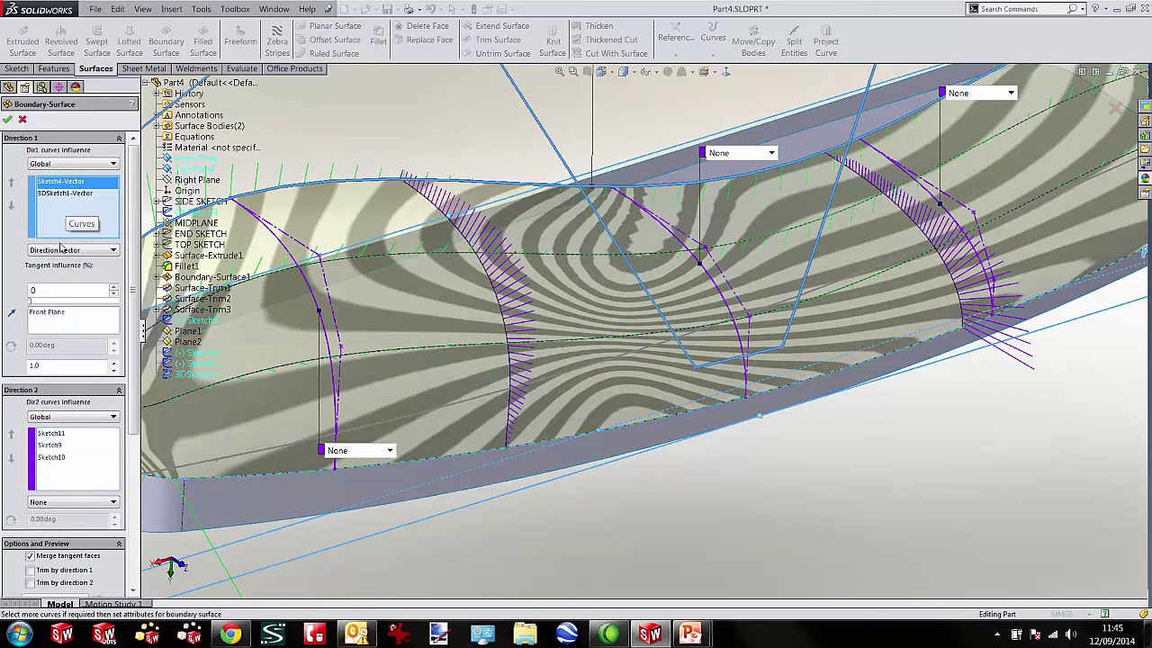
pyautogui.moveTo(124, 305); pyautogui.dragTo(123, 305)
pyautogui.scroll(4, 866, 419)
pyautogui.moveTo(956, 407); pyautogui.dragTo(963, 389, button='middle')
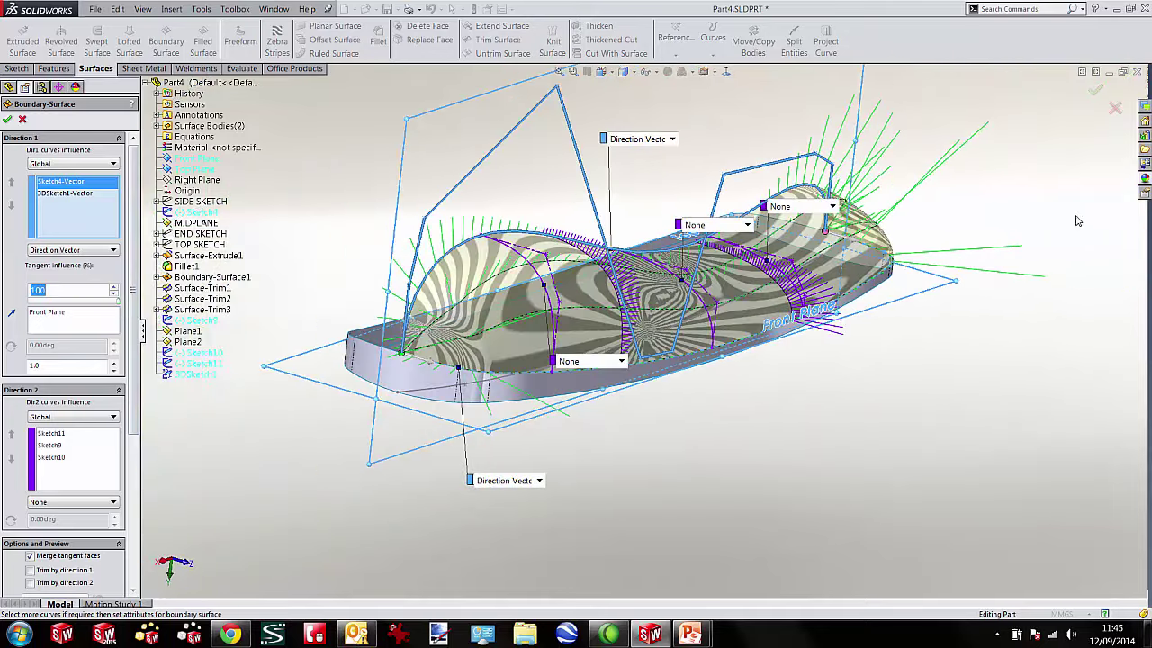
pyautogui.click(1095, 94)
# Mirror the new underside boundary surface body about the Front Plane.
pyautogui.press('Right')
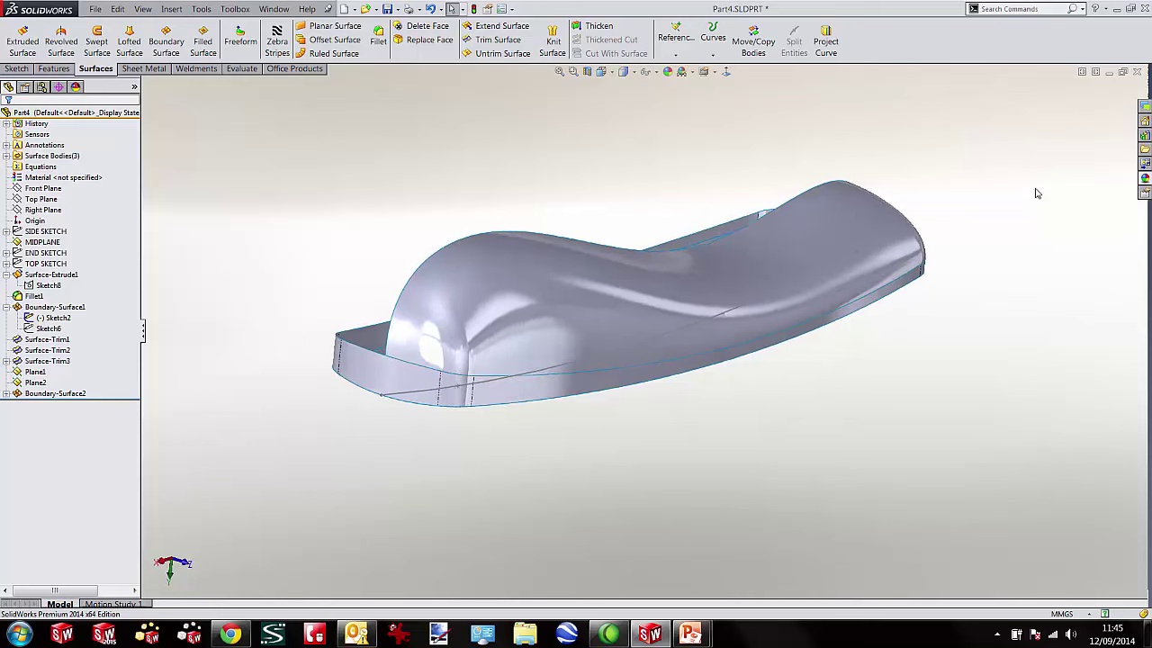
pyautogui.moveTo(1037, 193); pyautogui.dragTo(1037, 192, button='middle')
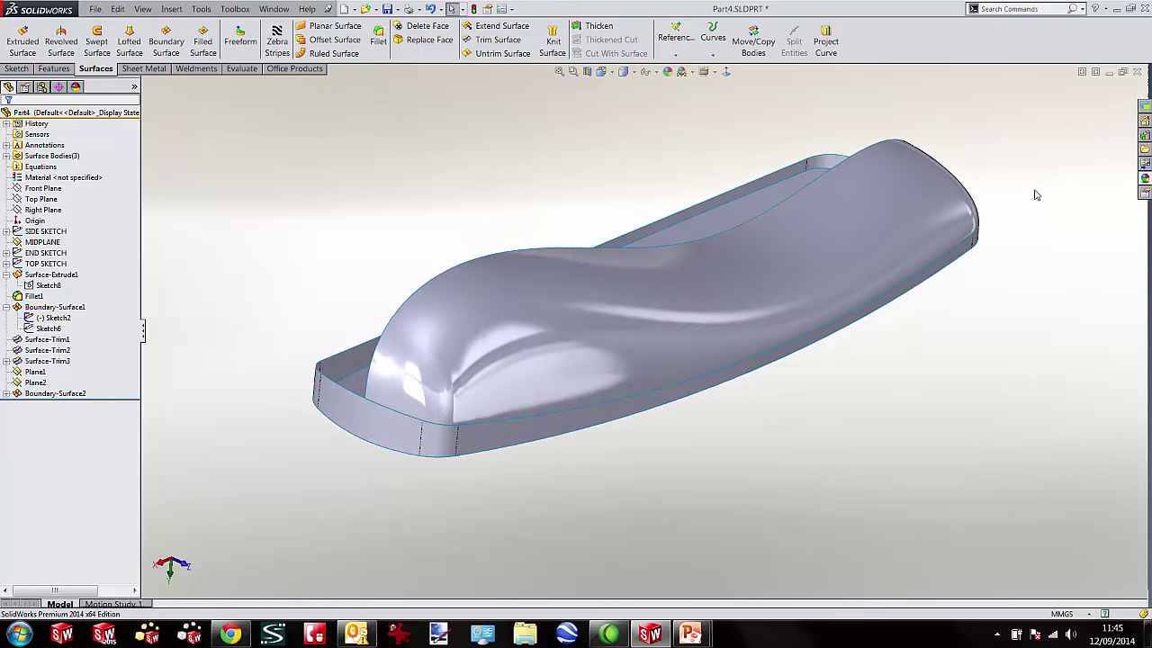
pyautogui.moveTo(639, 145); pyautogui.dragTo(491, 132, button='middle')
pyautogui.click(43, 188)
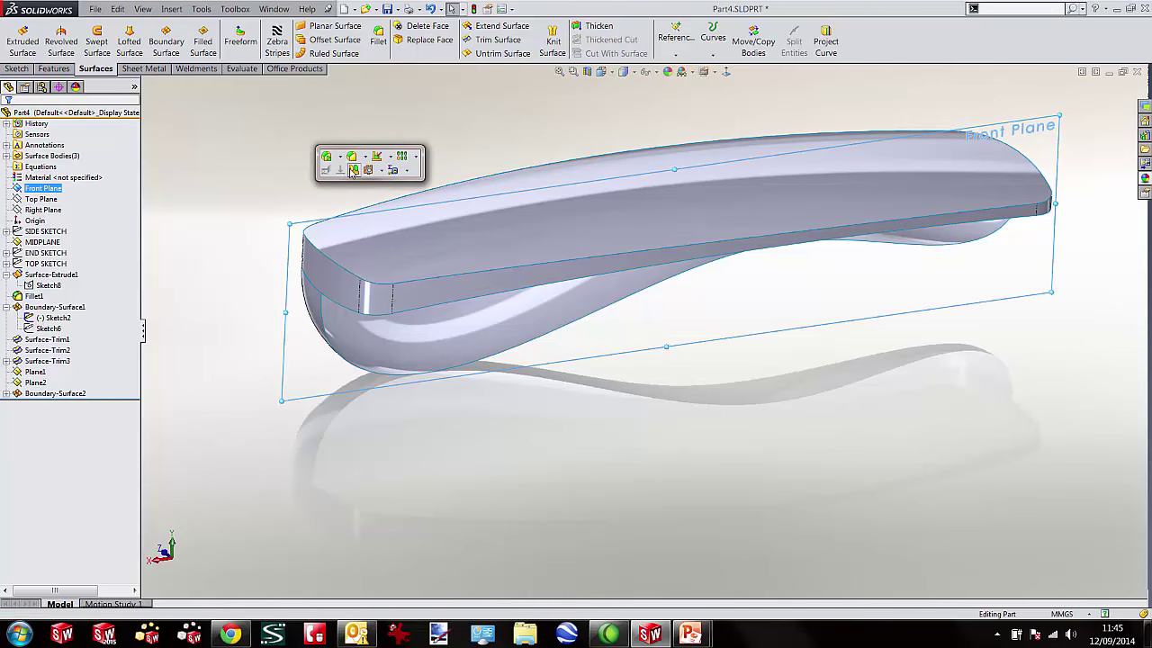
pyautogui.click(353, 171)
pyautogui.click(397, 340)
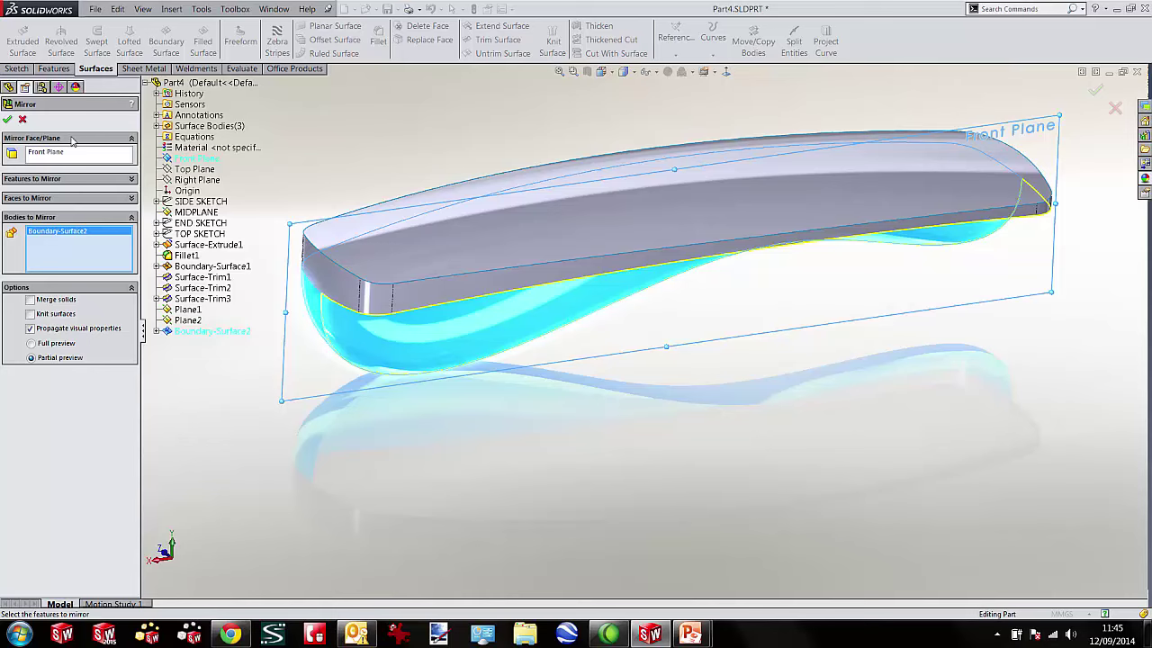
pyautogui.click(8, 120)
# Turn on zebra stripes and examine the stripe flow over the mirrored underside, across the centreline seam and around the ends.
pyautogui.press('Up')
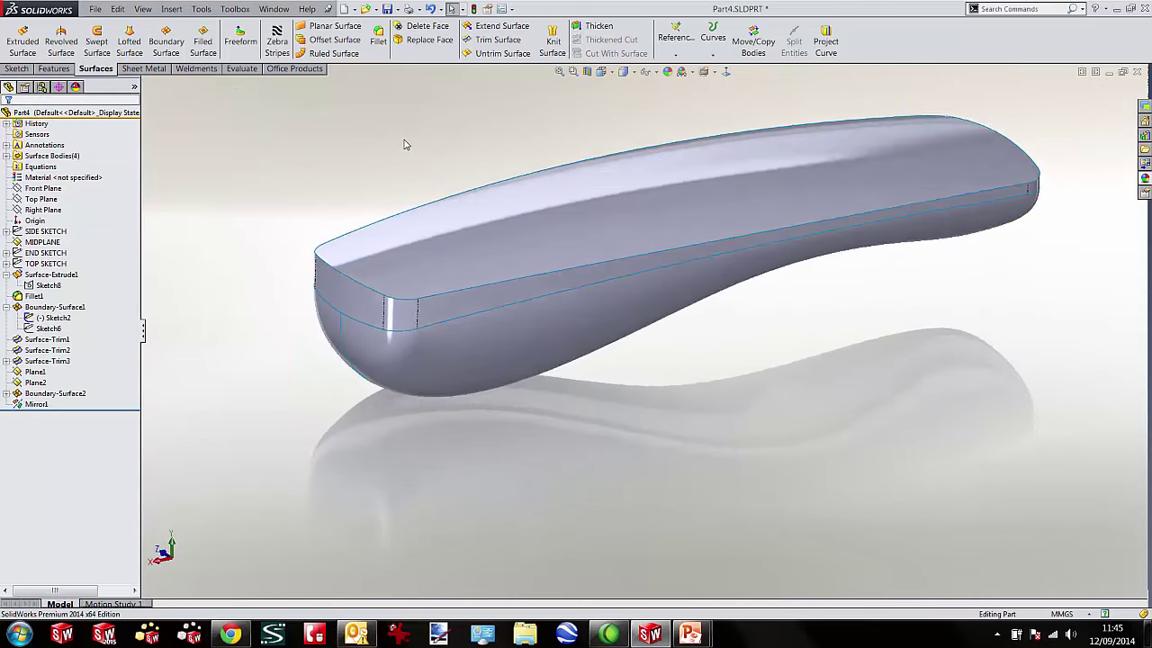
pyautogui.press('Down')
pyautogui.press('Down')
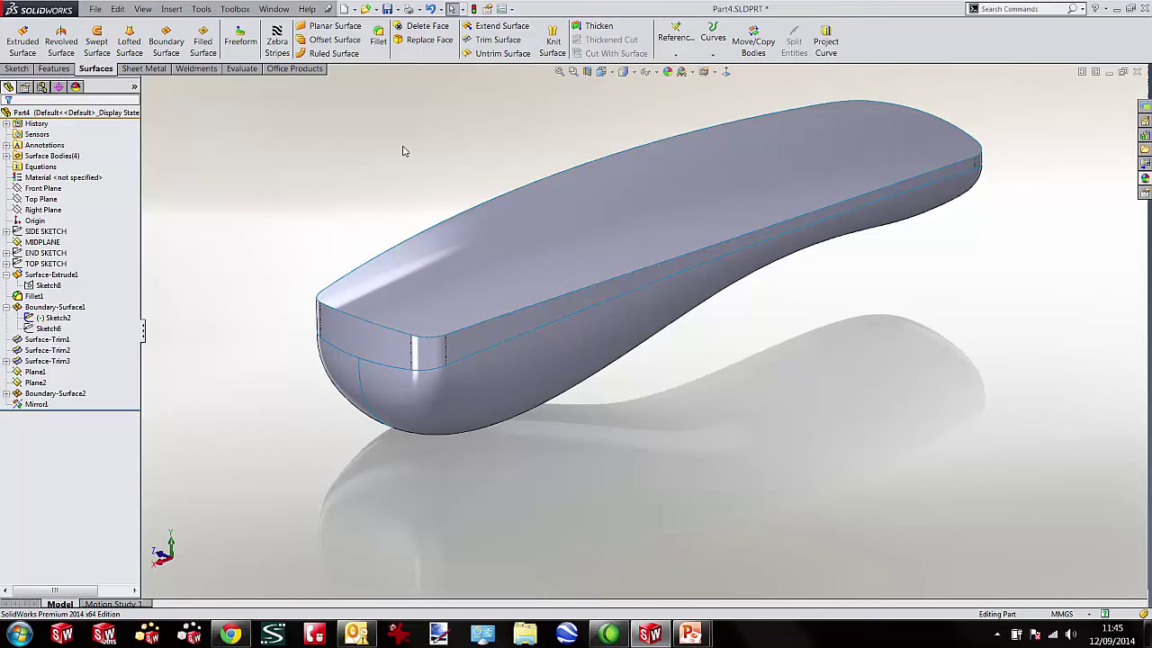
pyautogui.click(270, 50)
pyautogui.press('Up')
pyautogui.press('Up')
pyautogui.press('Down')
pyautogui.press('Down')
pyautogui.press('Down')
pyautogui.press('Down')
pyautogui.press('Down')
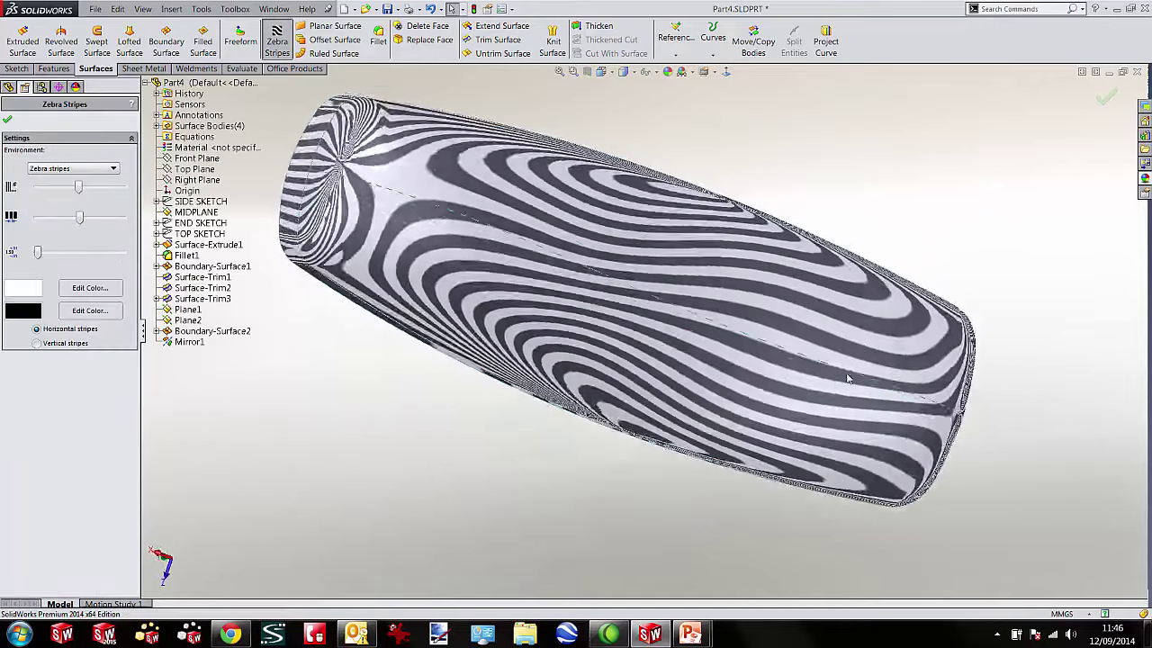
pyautogui.press('Up')
pyautogui.press('Up')
pyautogui.press('Up')
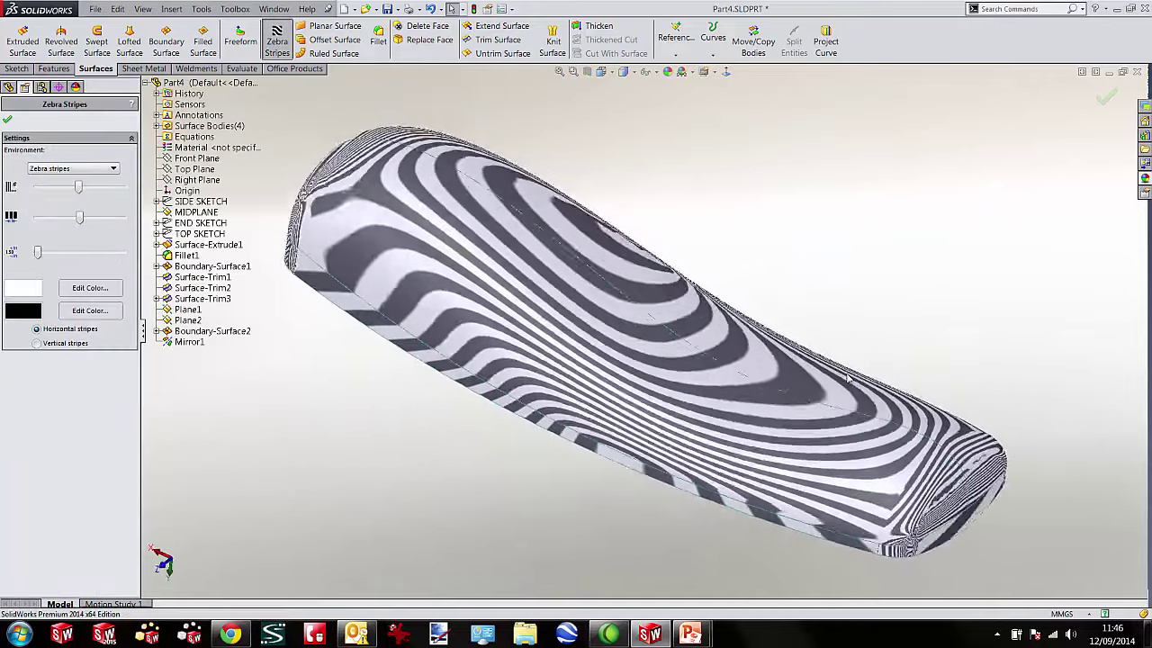
pyautogui.press('Left')
pyautogui.press('Left')
pyautogui.press('Left')
pyautogui.press('Left')
pyautogui.press('Left')
pyautogui.press('Left')
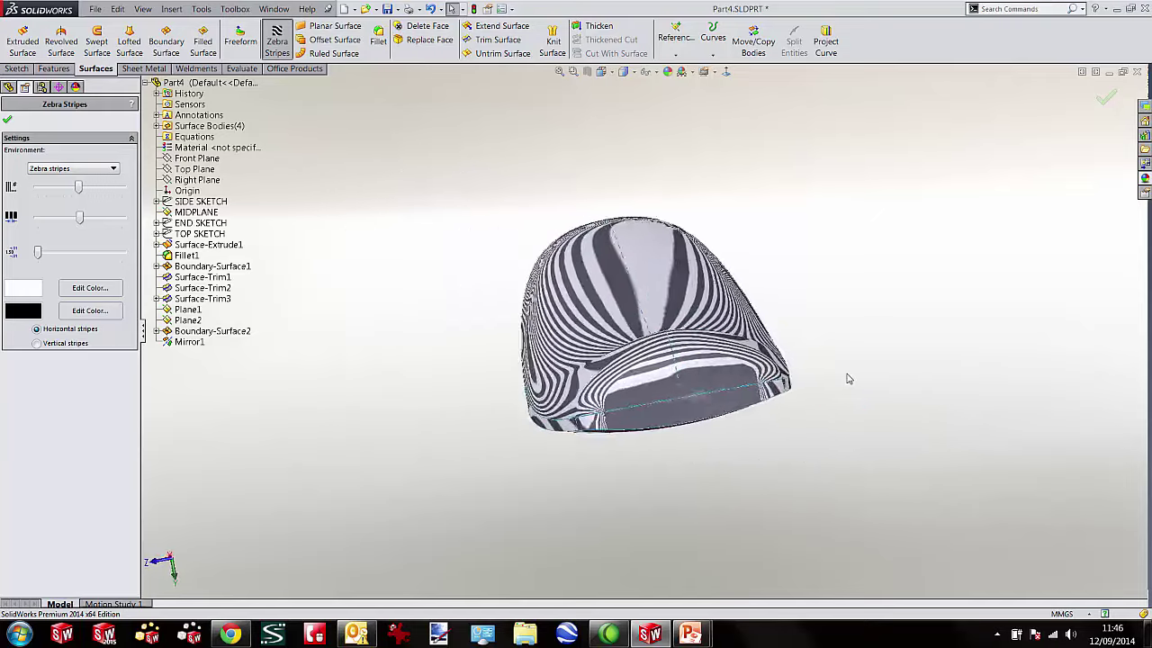
pyautogui.press('Left')
pyautogui.press('Left')
pyautogui.press('Left')
pyautogui.press('Left')
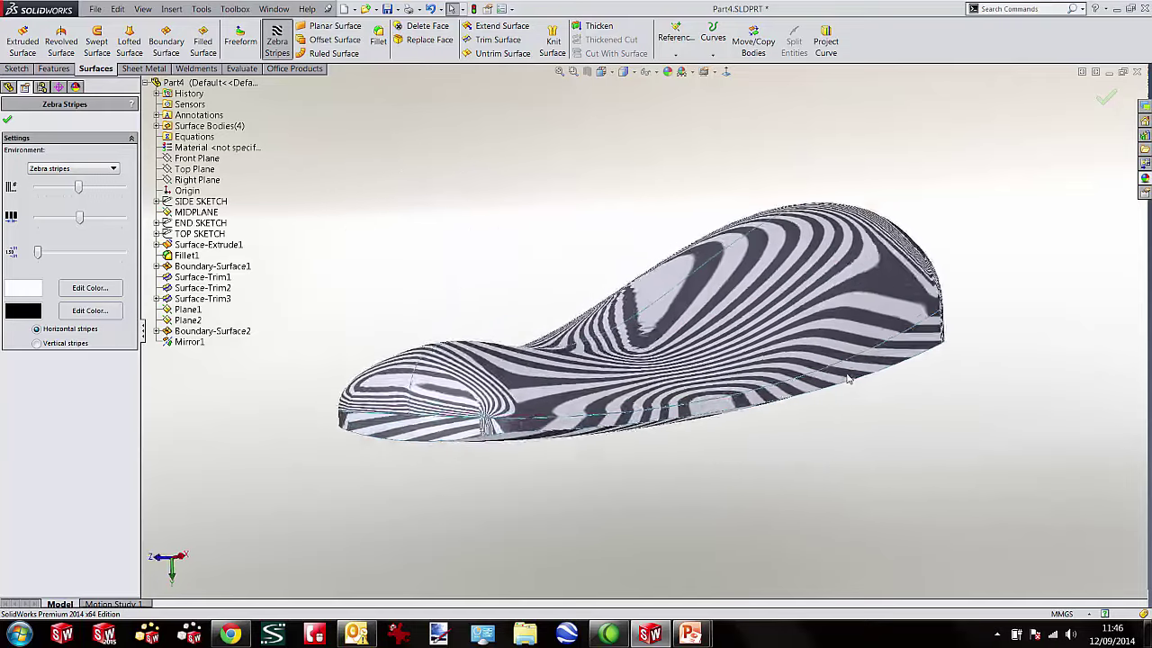
# Examine the zebra stripe flow across the underside's centreline and around both ends, and turn the zebra stripes off.
pyautogui.press('Left')
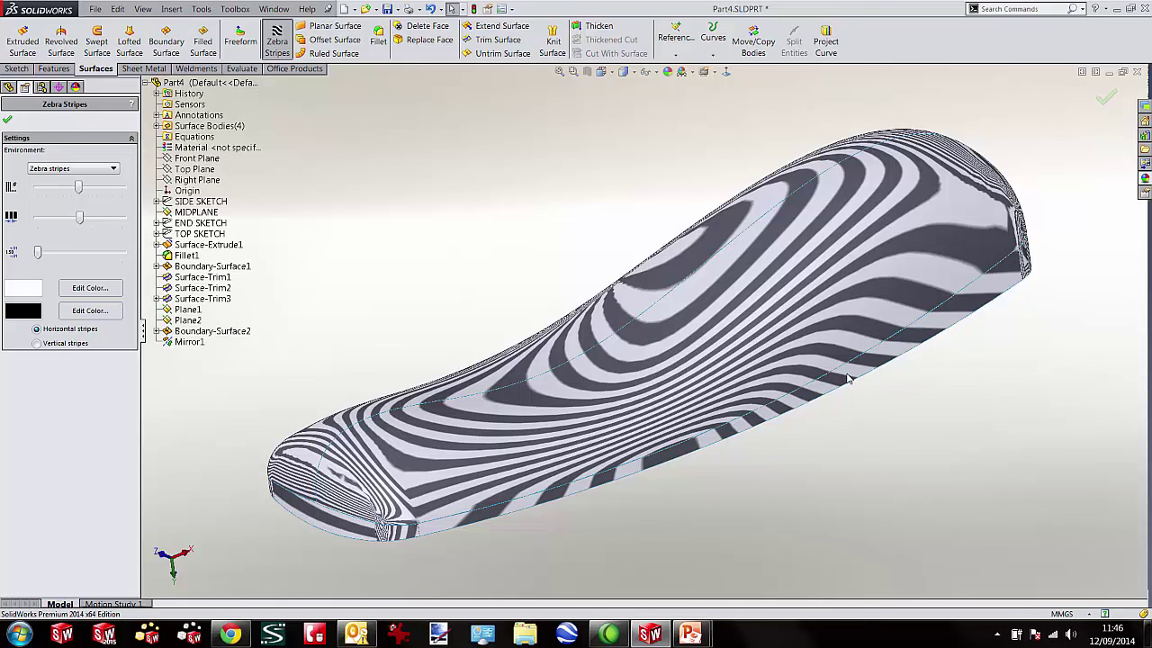
pyautogui.press('Up')
pyautogui.press('Up')
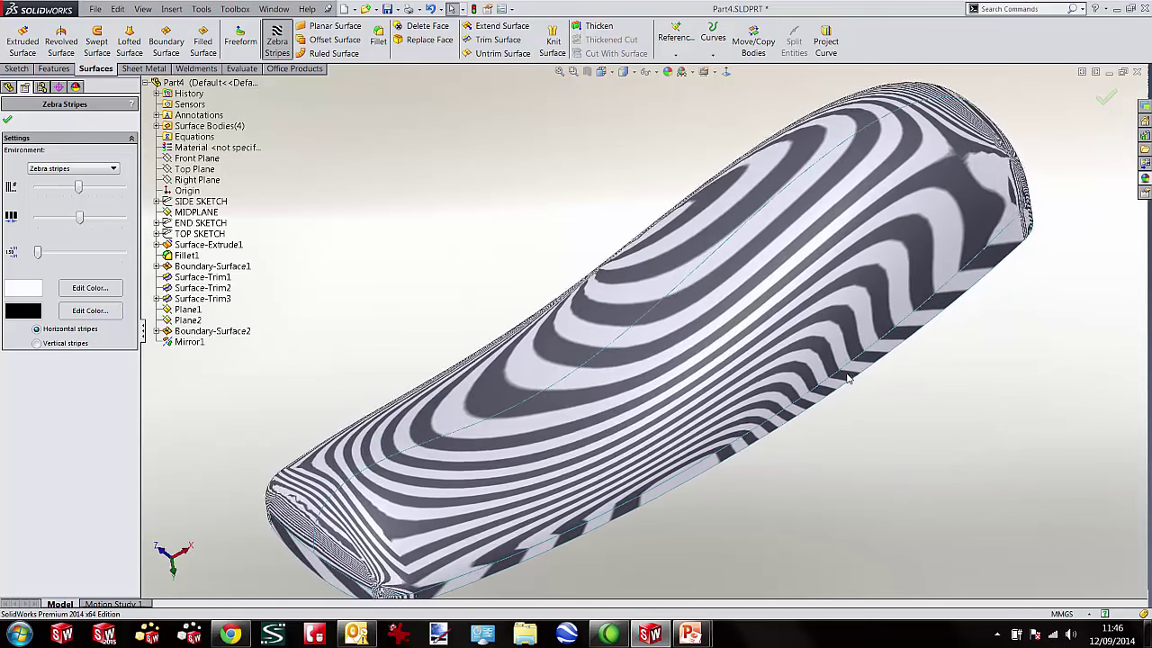
pyautogui.press('Up')
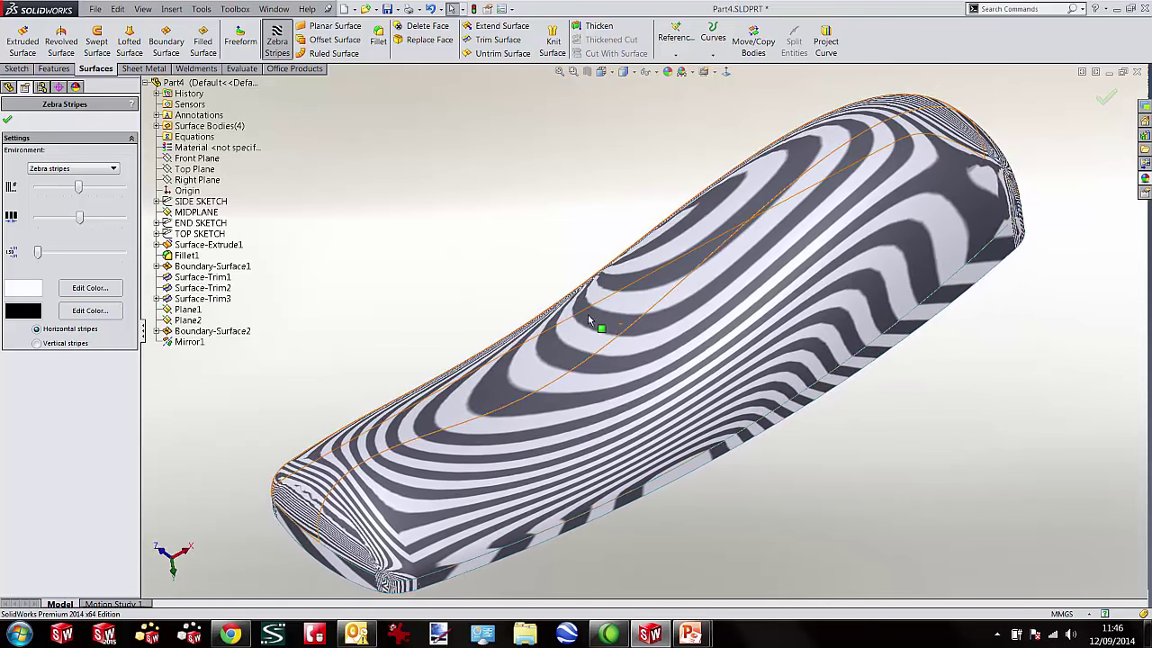
pyautogui.press('Up')
pyautogui.press('Up')
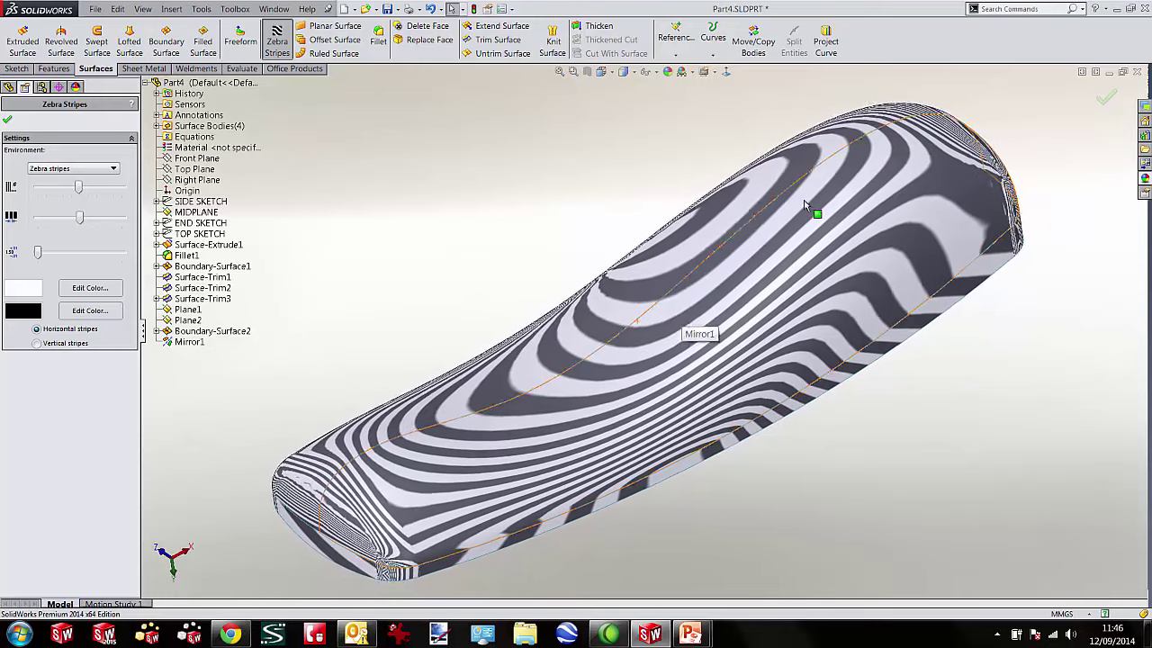
pyautogui.press('Right')
pyautogui.press('Right')
pyautogui.press('Right')
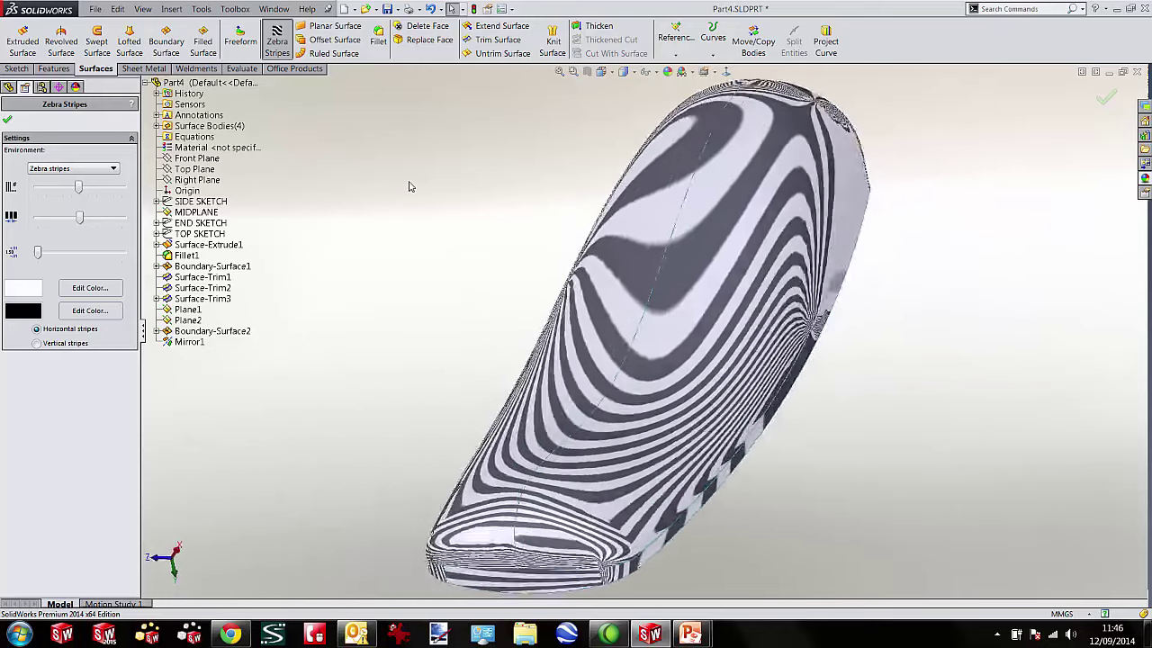
pyautogui.press('Right')
pyautogui.press('Right')
pyautogui.press('Right')
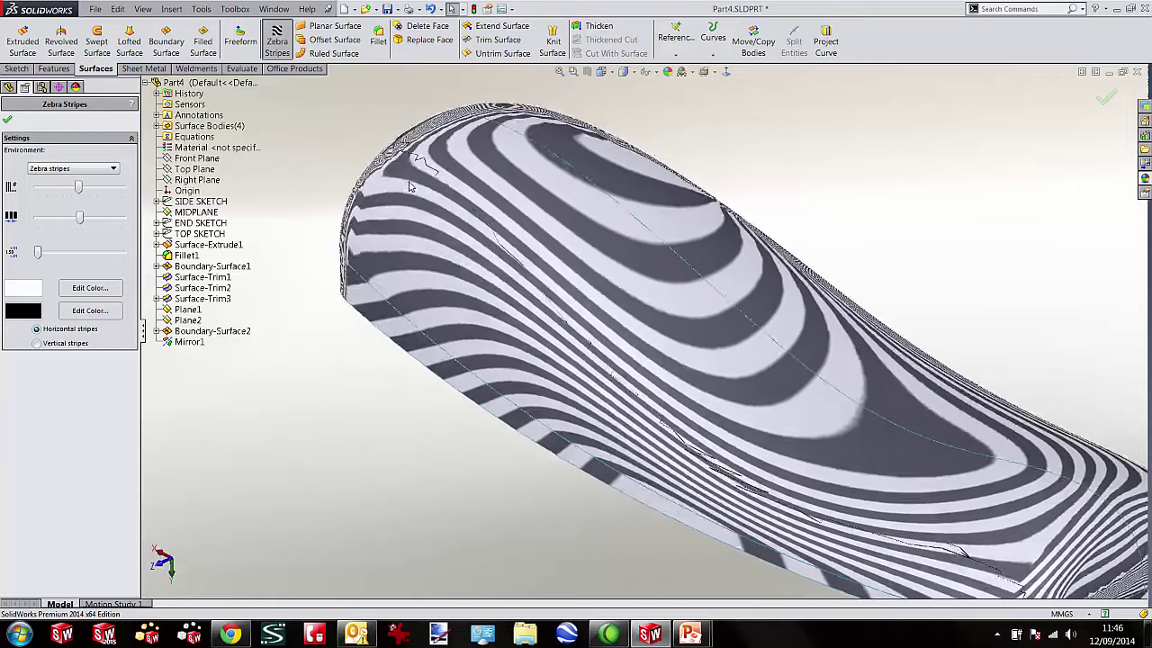
pyautogui.click(1106, 98)
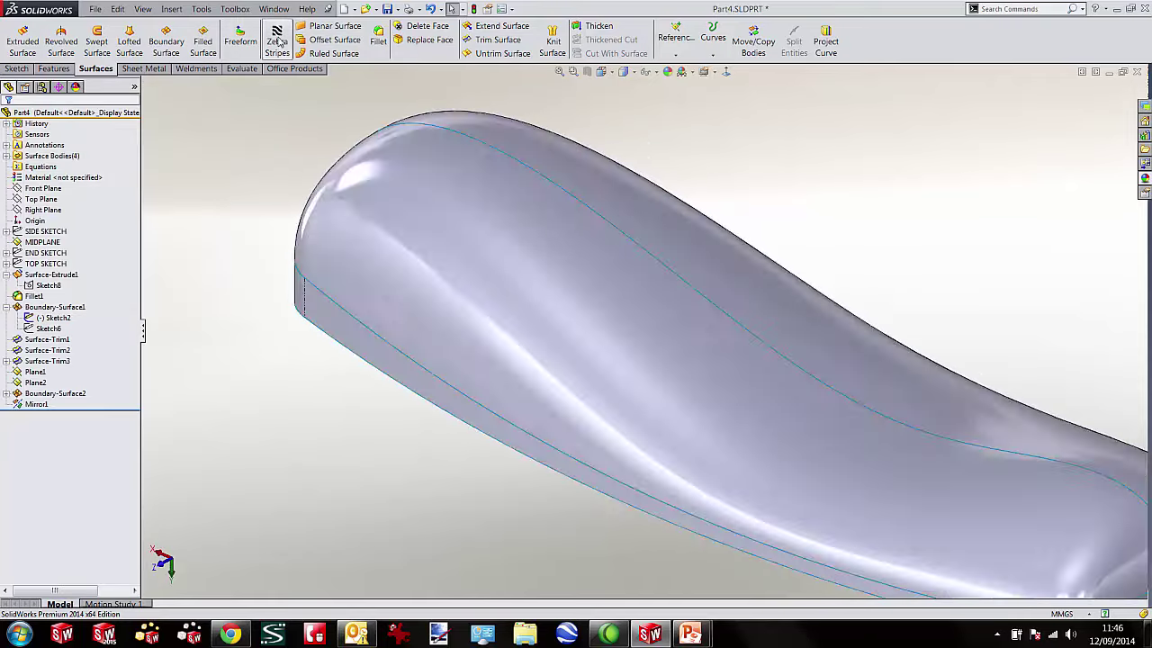
# Knit all four surface bodies, Mirror1, Surface-Trim2, Boundary-Surface2 and Surface-Trim3, into one solid with Try to form solid enabled.
pyautogui.press('f')
pyautogui.press('Down')
pyautogui.press('Down')
pyautogui.press('Down')
pyautogui.press('Down')
pyautogui.press('Down')
pyautogui.press('Down')
pyautogui.press('Down')
pyautogui.press('Down')
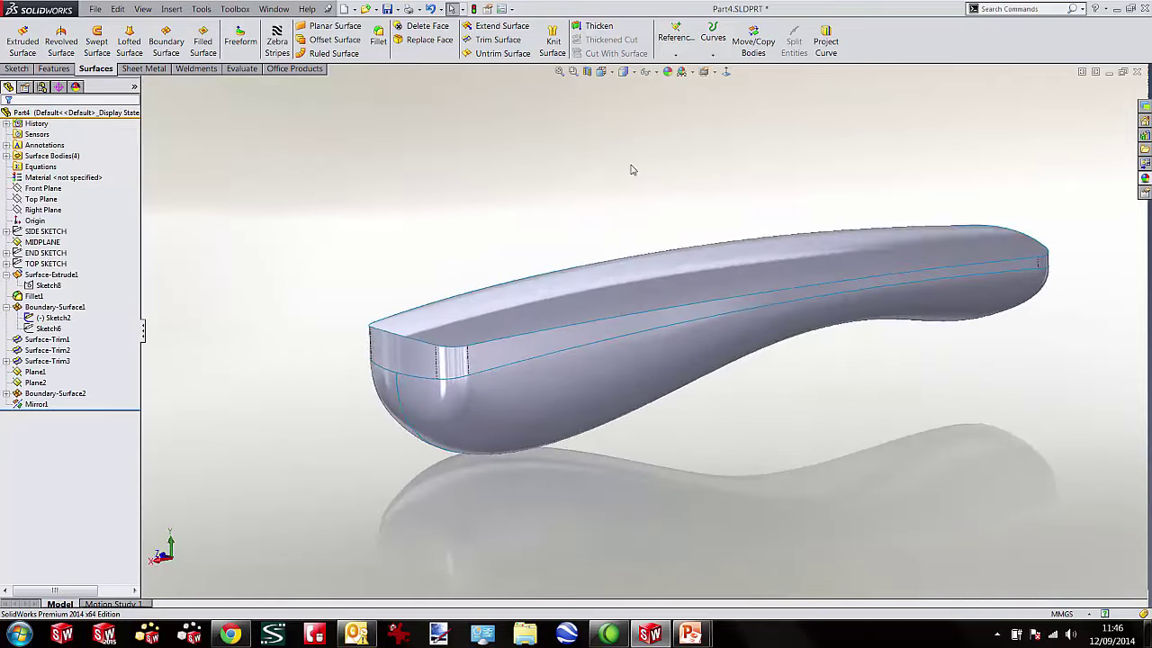
pyautogui.press('Left')
pyautogui.press('Left')
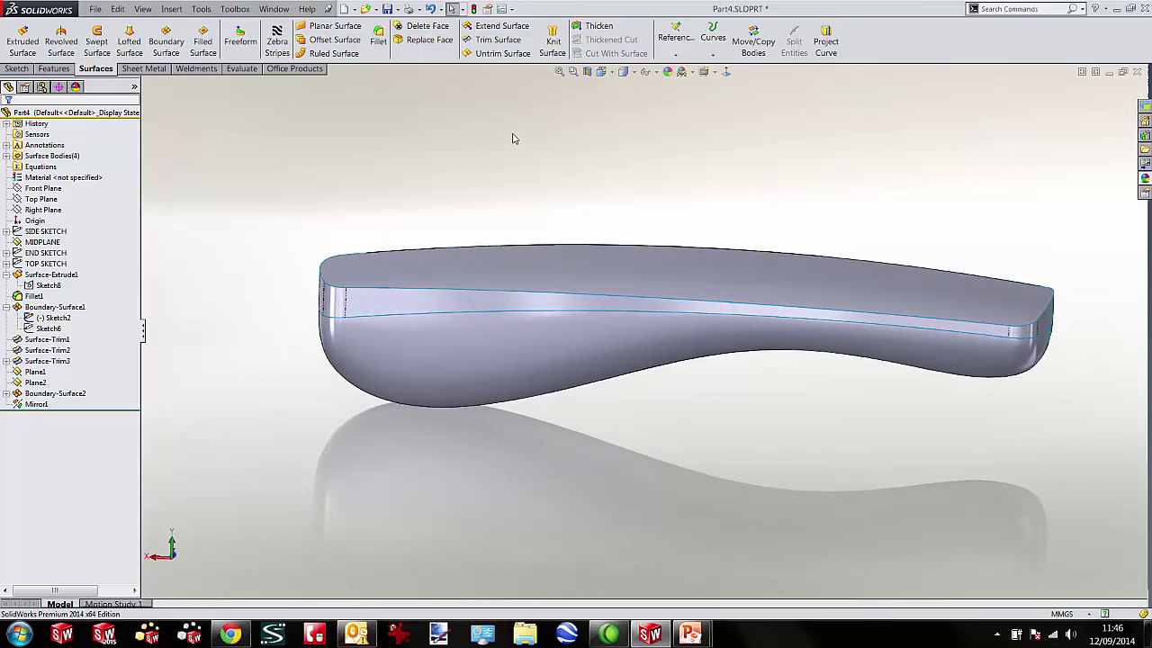
pyautogui.click(553, 42)
pyautogui.moveTo(300, 188); pyautogui.dragTo(1093, 501)
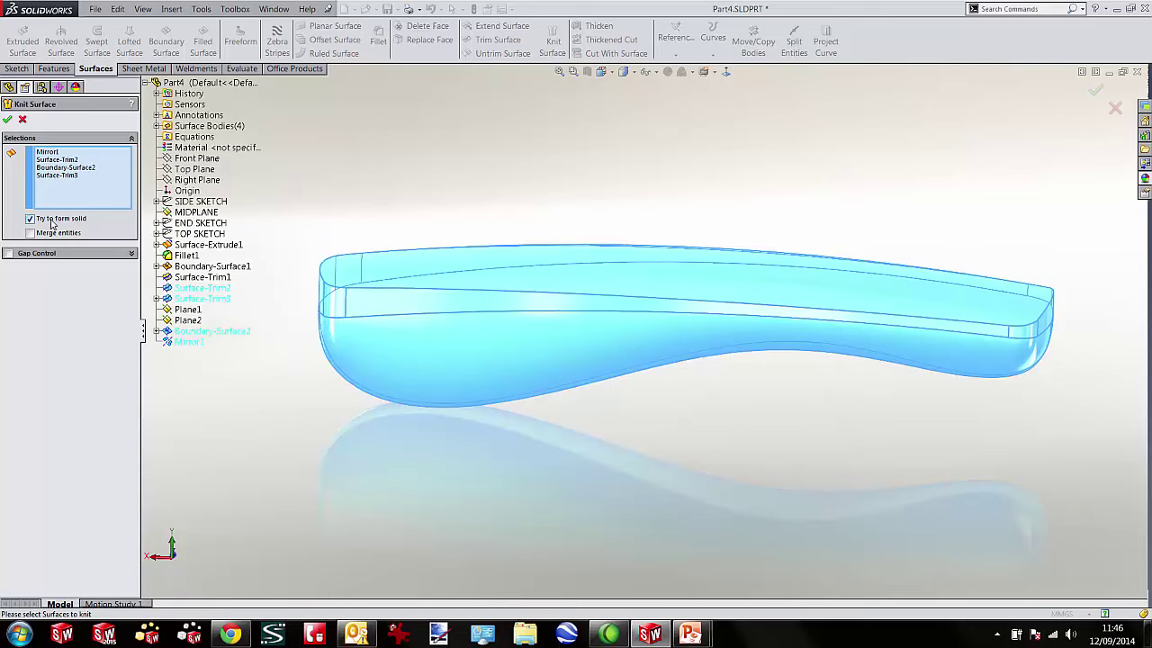
pyautogui.click(7, 122)
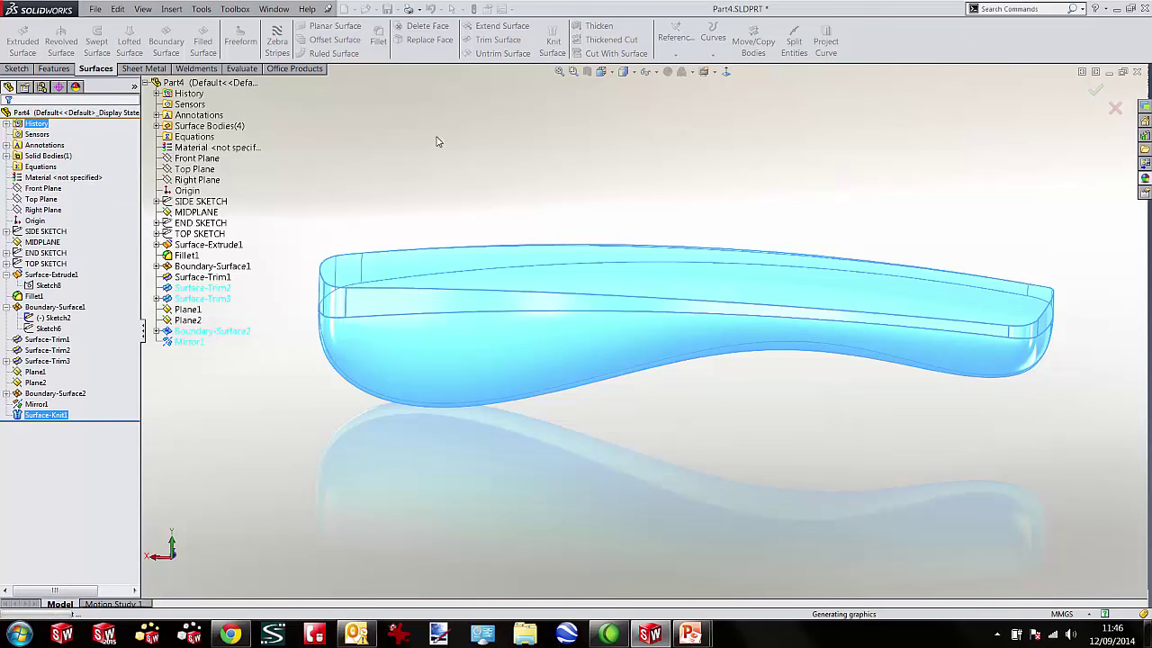
pyautogui.click(708, 158)
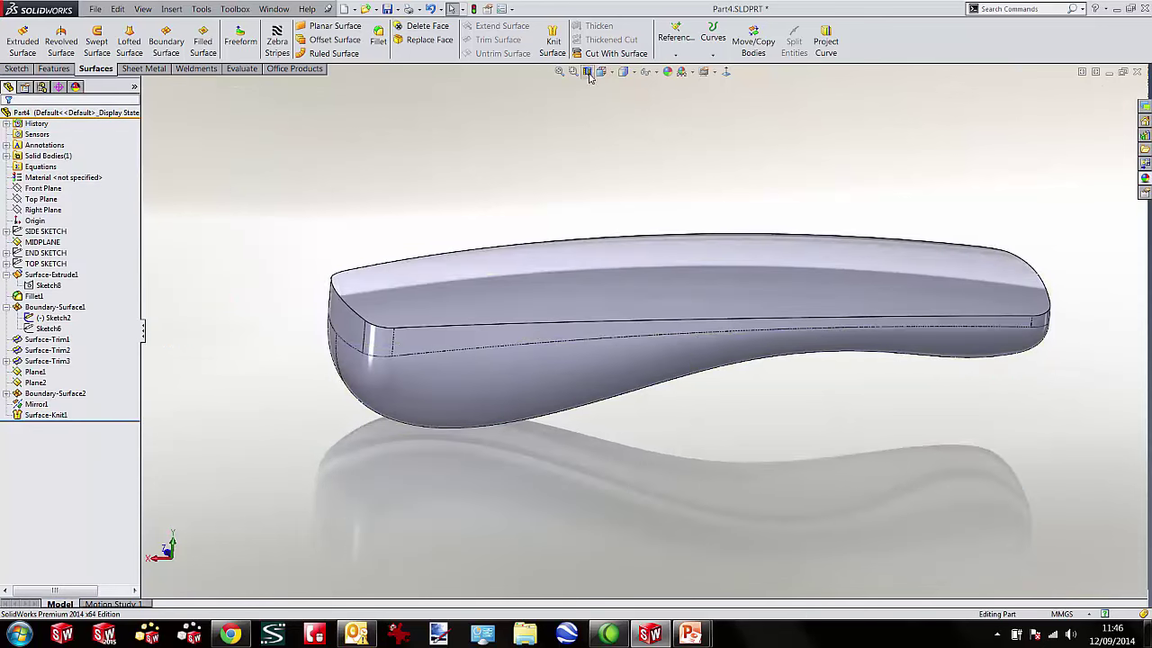
# Inspect the knitted body's interior in a Front Plane section view offset about 3.6 mm, and close the section view.
pyautogui.click(588, 72)
pyautogui.moveTo(616, 339)
pyautogui.mouseDown()
pyautogui.moveTo(553, 367)
pyautogui.moveTo(630, 329)
pyautogui.moveTo(612, 336)
pyautogui.mouseUp()
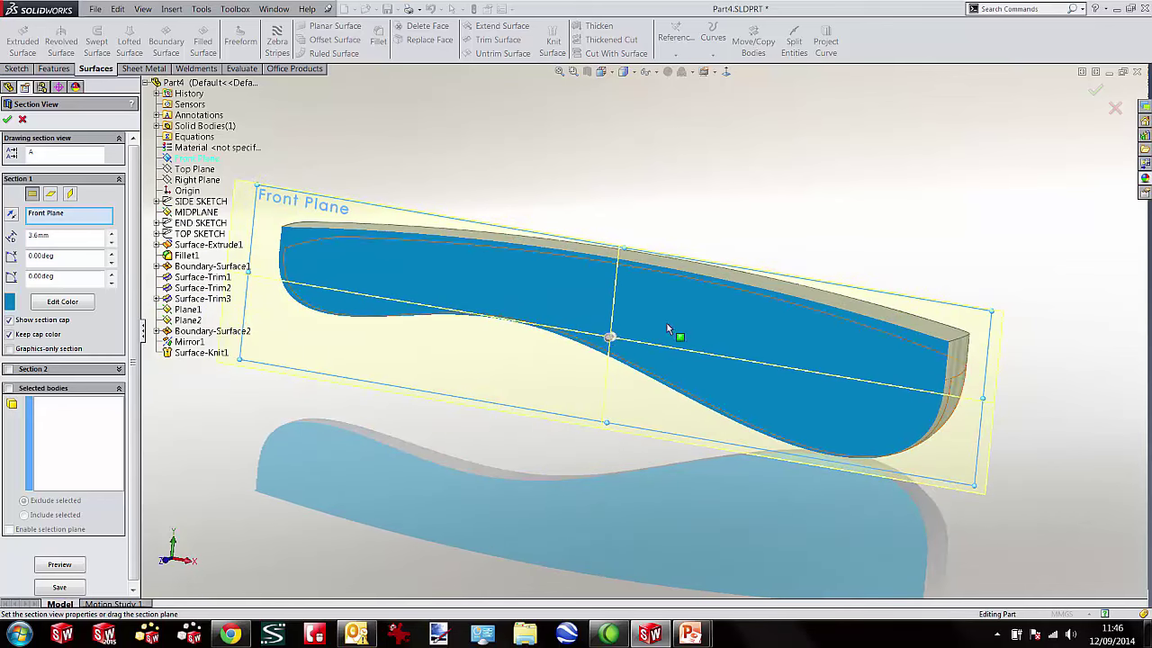
pyautogui.click(1116, 109)
# Start a Freeform on the top face and add a crosswise control curve near the narrow end.
pyautogui.press('Up')
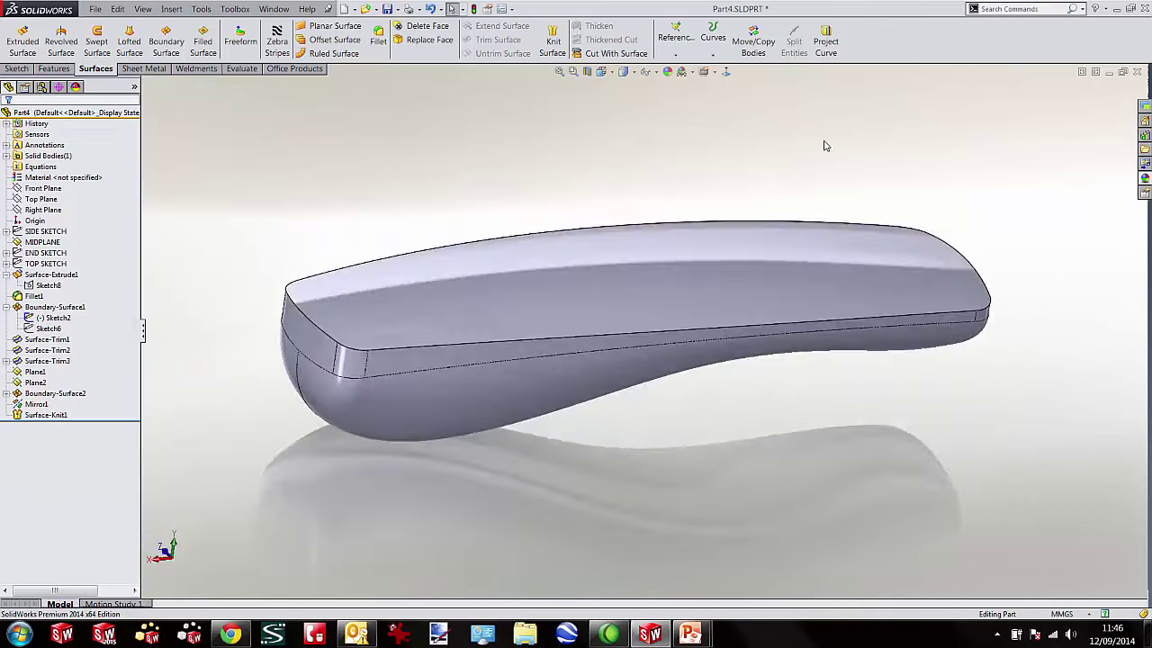
pyautogui.press('Up')
pyautogui.press('Up')
pyautogui.press('Up')
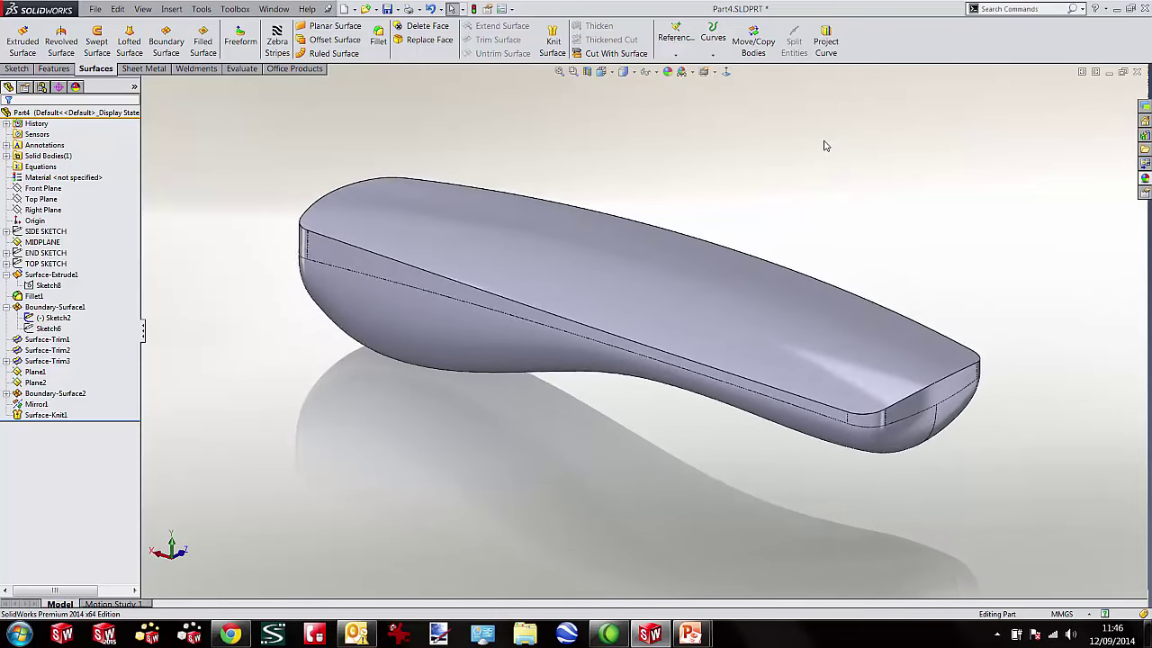
pyautogui.click(240, 40)
pyautogui.click(568, 243)
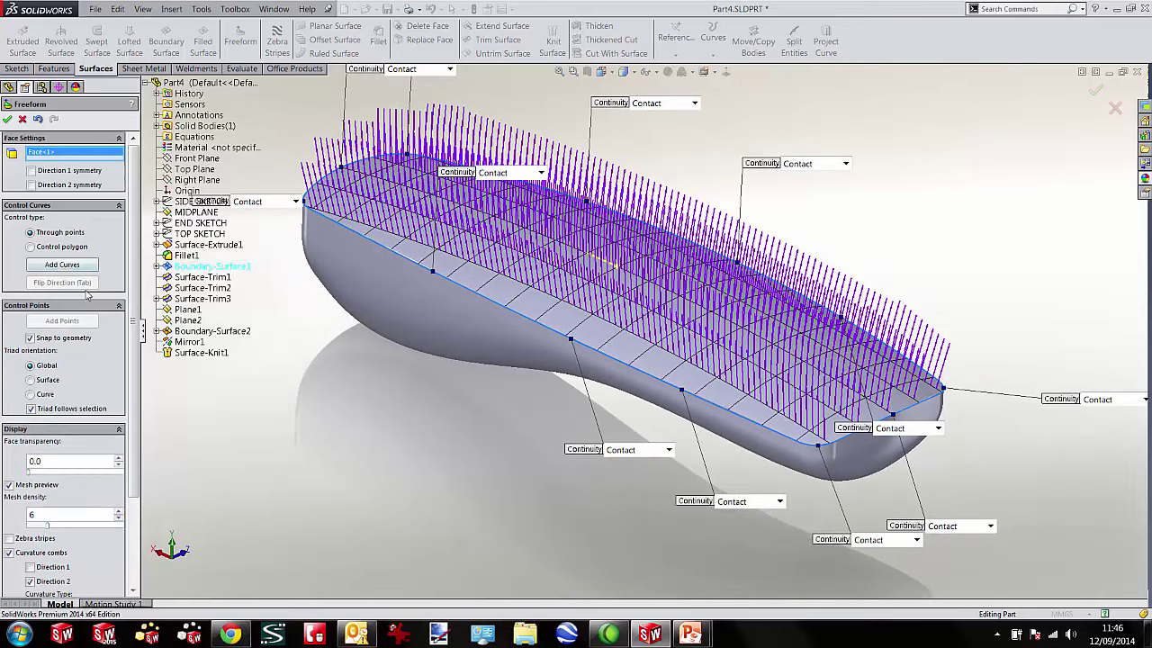
pyautogui.click(68, 268)
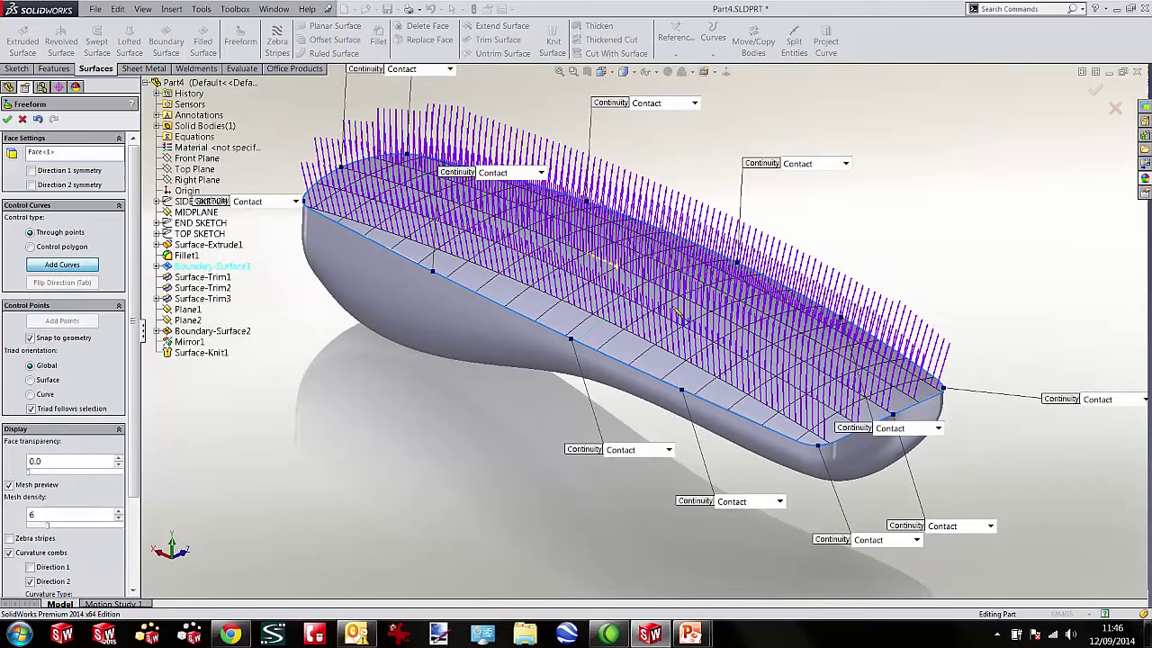
pyautogui.scroll(-3, 761, 387)
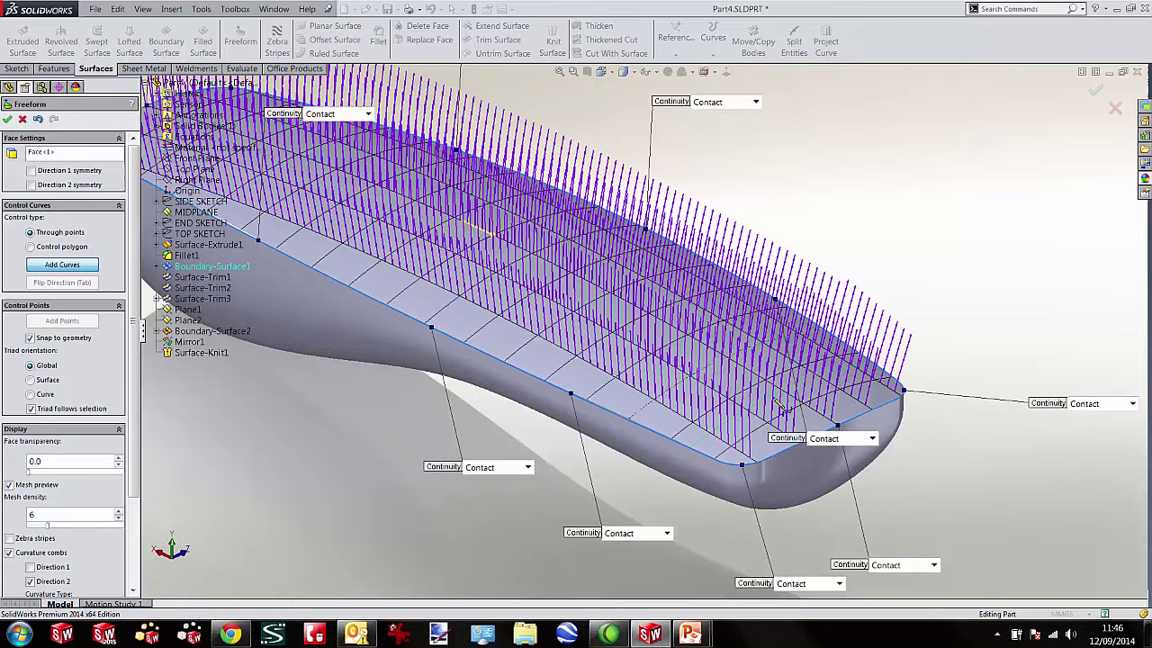
pyautogui.scroll(-1, 812, 408)
pyautogui.click(766, 384)
# Add control points along the crosswise freeform curve, including one at its middle, and pull the middle point up about 1.4 mm.
pyautogui.click(74, 321)
pyautogui.click(763, 381)
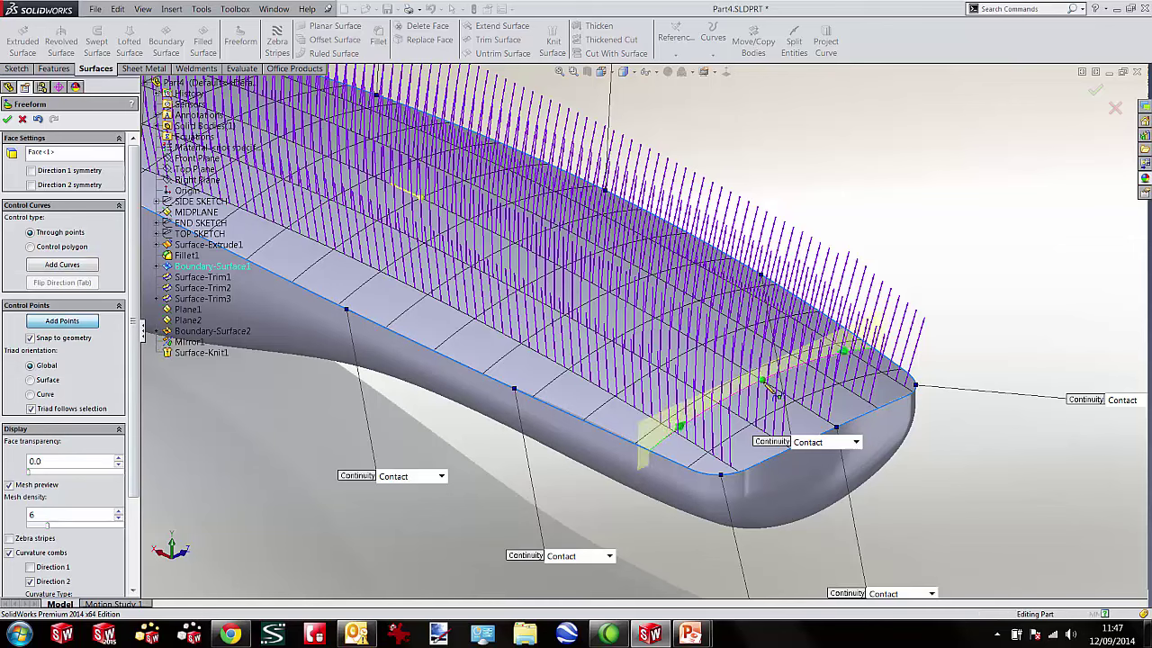
pyautogui.rightClick(763, 382)
pyautogui.click(770, 390)
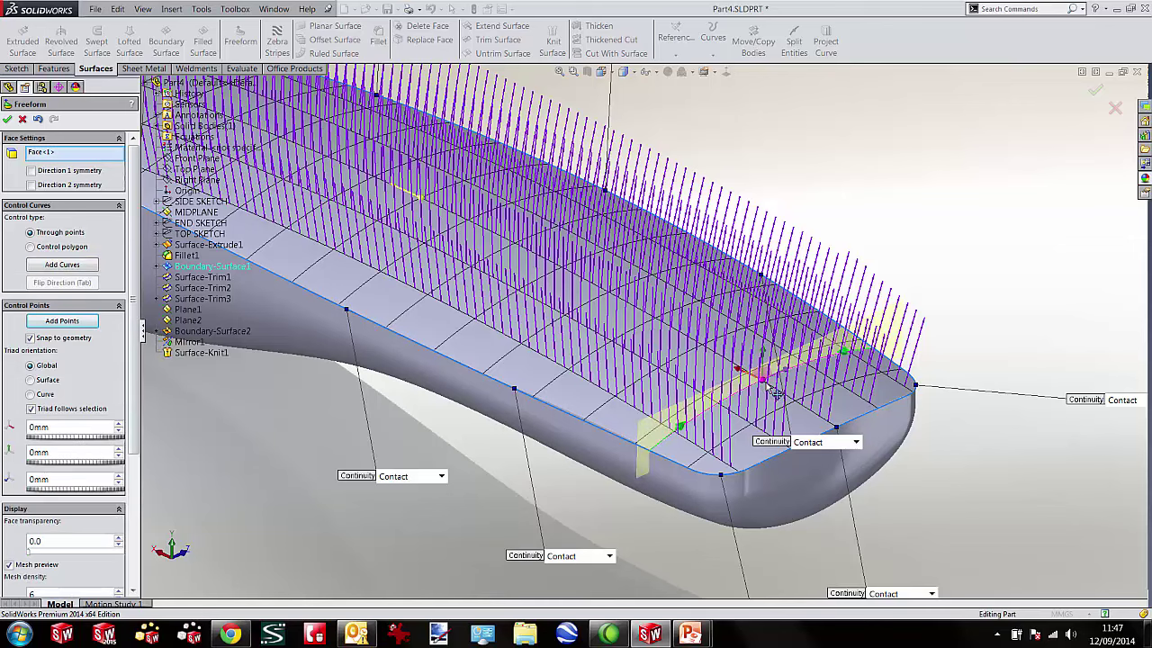
pyautogui.moveTo(949, 330); pyautogui.dragTo(934, 330, button='middle')
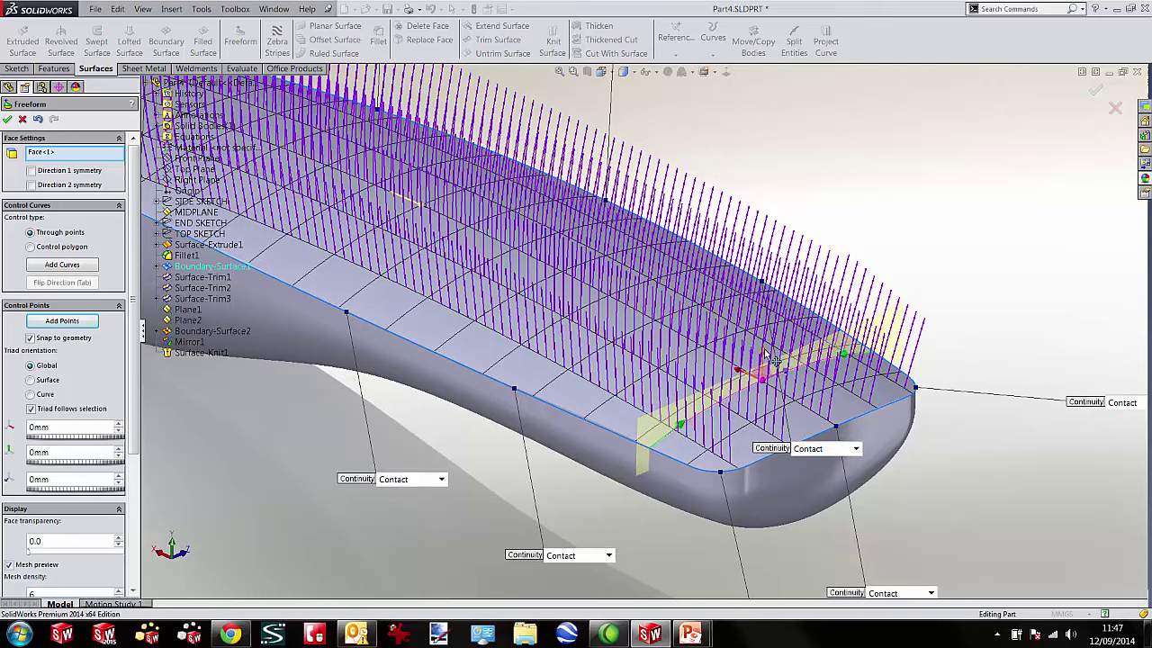
pyautogui.moveTo(772, 358); pyautogui.dragTo(749, 335)
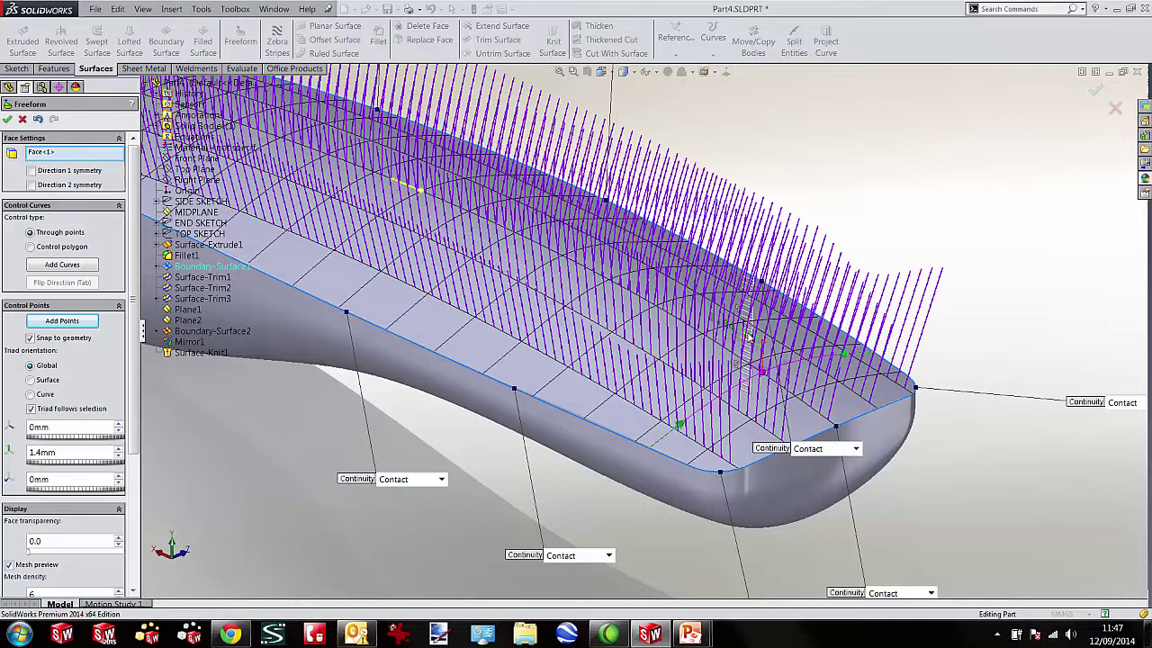
# Examine the deformed top face and its curvature combs around the narrow end, and cancel the freeform.
pyautogui.press('Left')
pyautogui.press('Left')
pyautogui.press('Left')
pyautogui.press('Left')
pyautogui.press('Left')
pyautogui.press('Left')
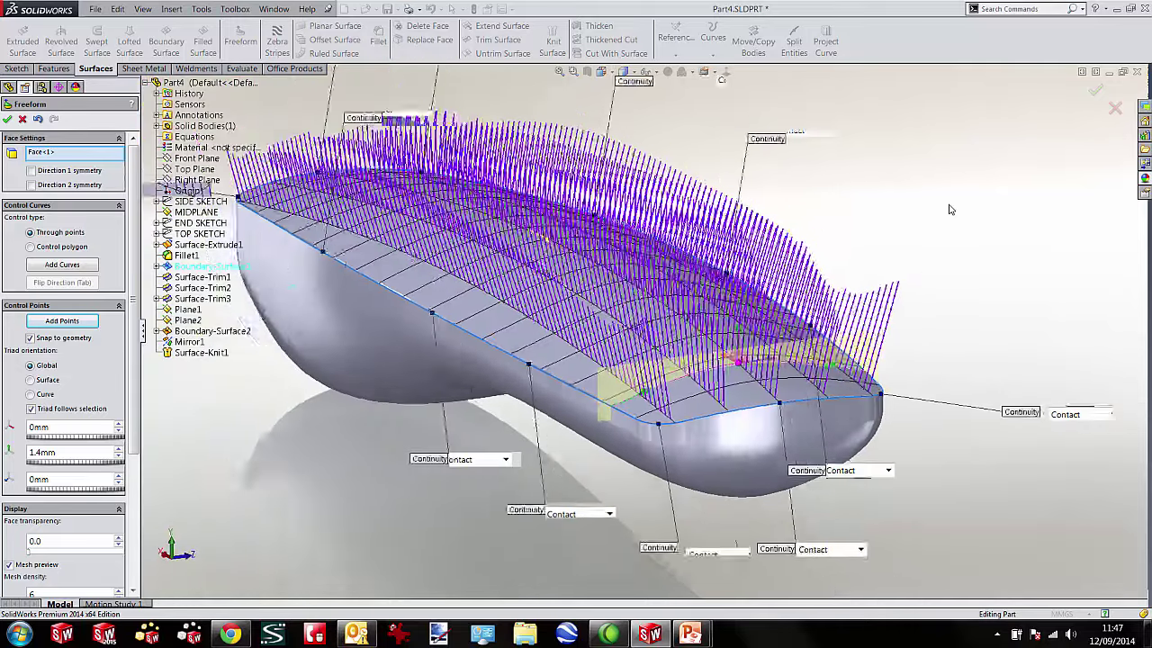
pyautogui.press('Left')
pyautogui.press('Left')
pyautogui.press('Right')
pyautogui.press('Right')
pyautogui.press('Right')
pyautogui.press('Left')
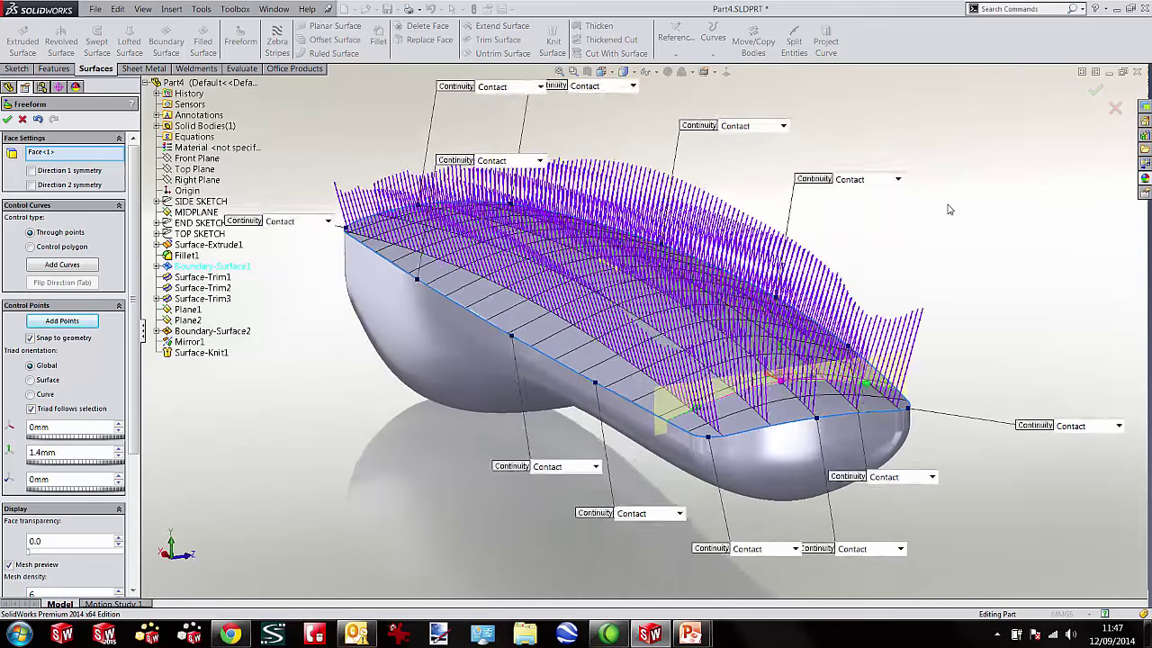
pyautogui.press('Left')
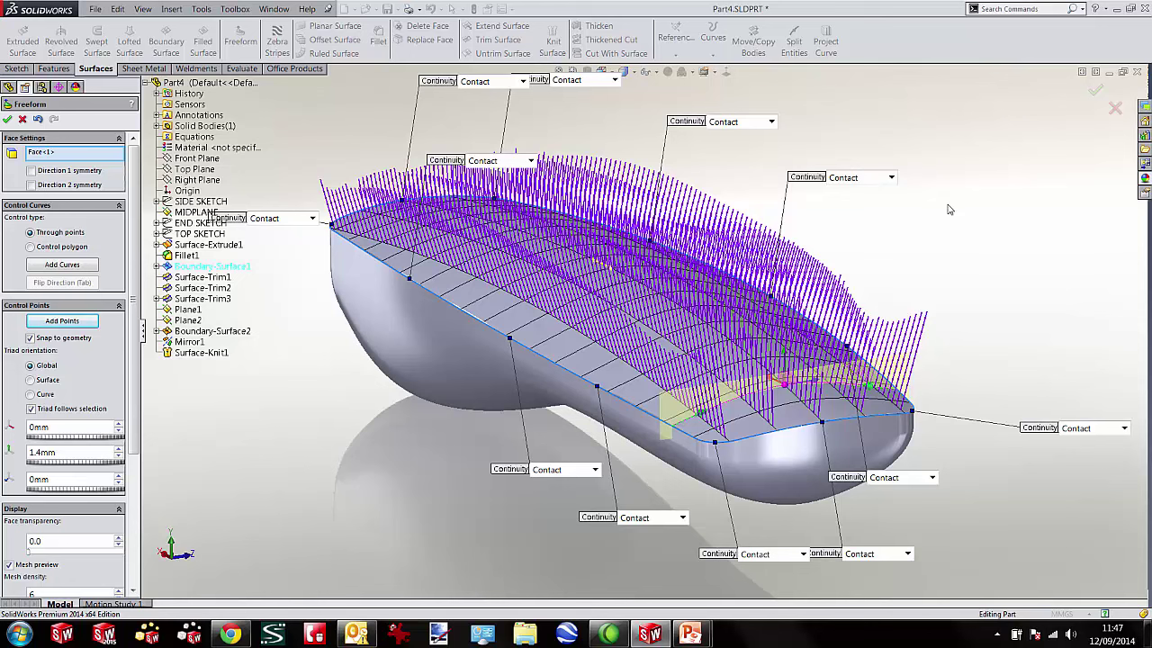
pyautogui.press('Left')
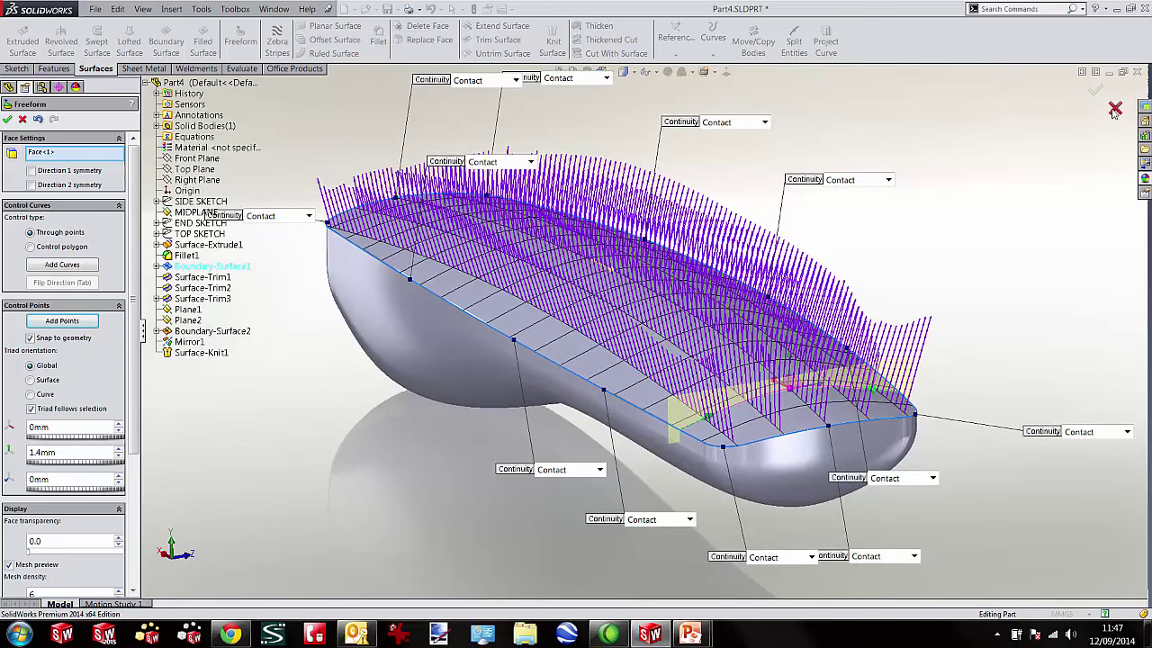
pyautogui.click(1114, 110)
# Start a constant-size fillet on the long side edge of the top face with tangent propagation.
pyautogui.press('Left')
pyautogui.press('Left')
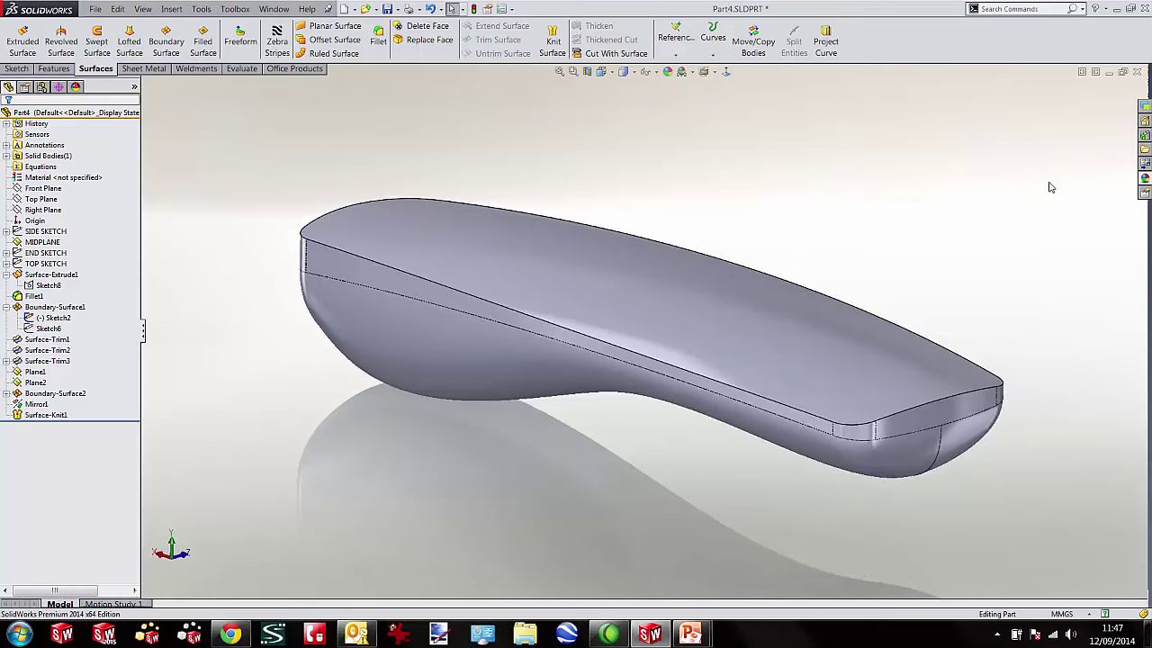
pyautogui.press('Left')
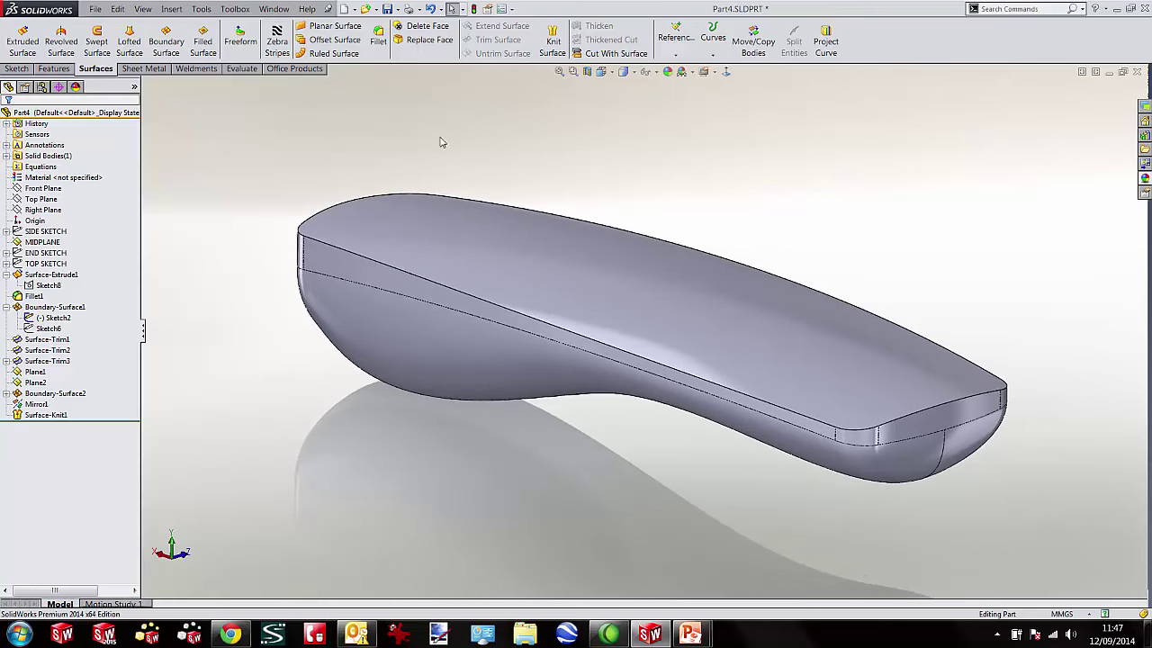
pyautogui.press('s')
pyautogui.click(529, 160)
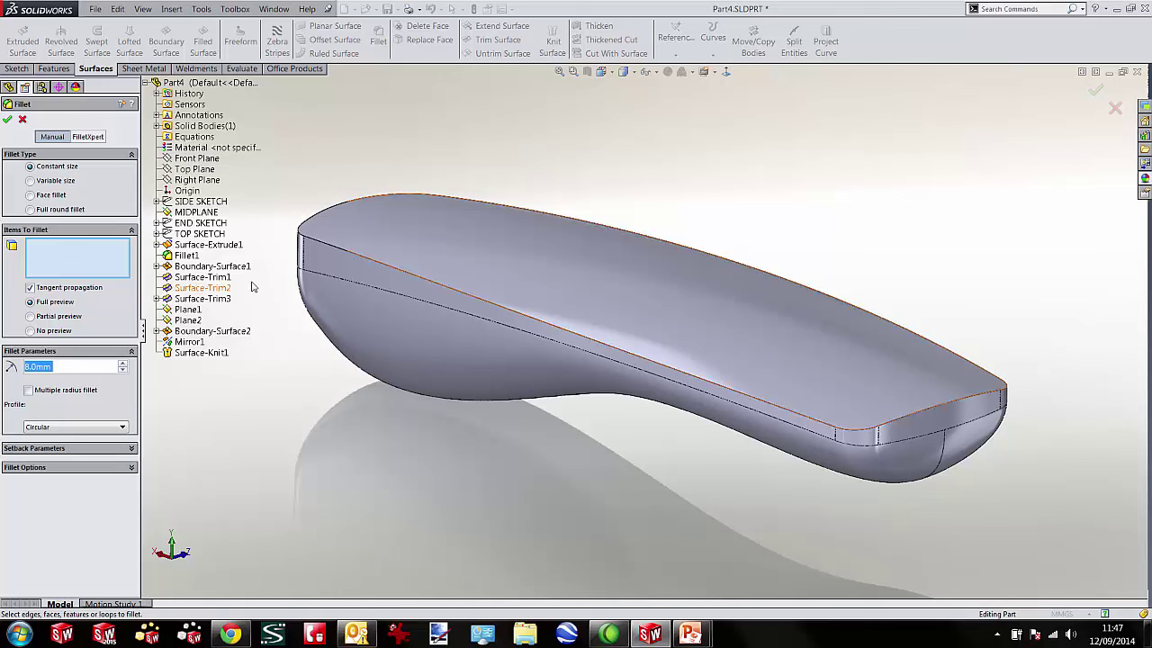
pyautogui.click(352, 253)
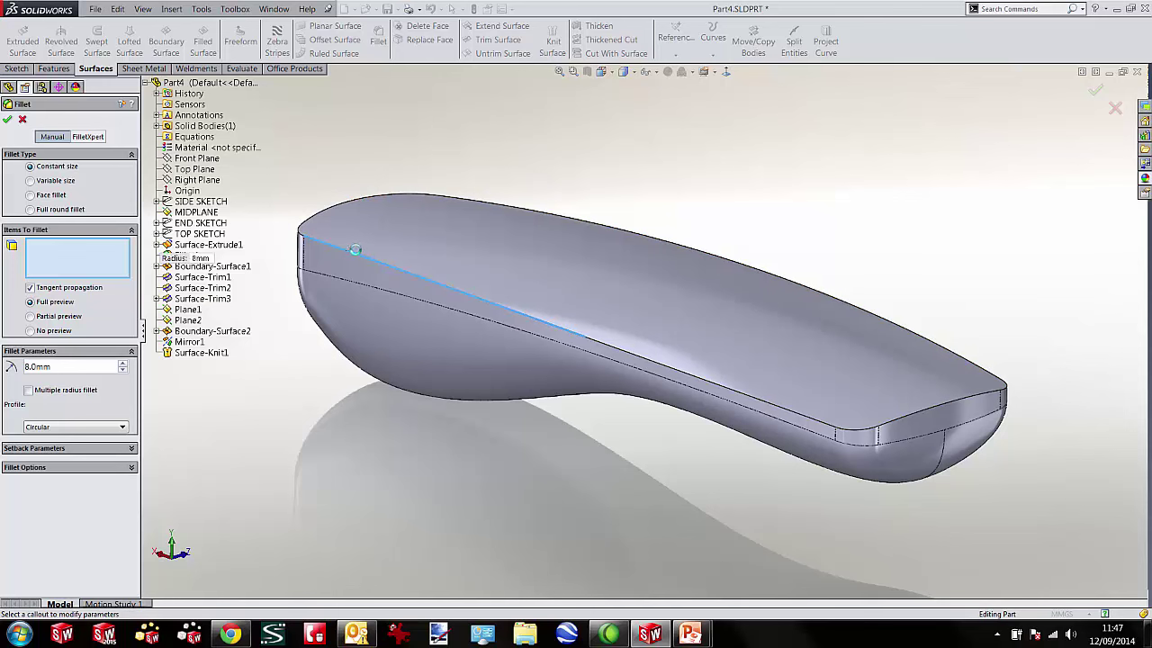
pyautogui.click(355, 251)
# Set the radius of the top-edge fillet to 2 mm.
pyautogui.scroll(-3, 343, 261)
pyautogui.moveTo(403, 248); pyautogui.dragTo(378, 251, button='middle')
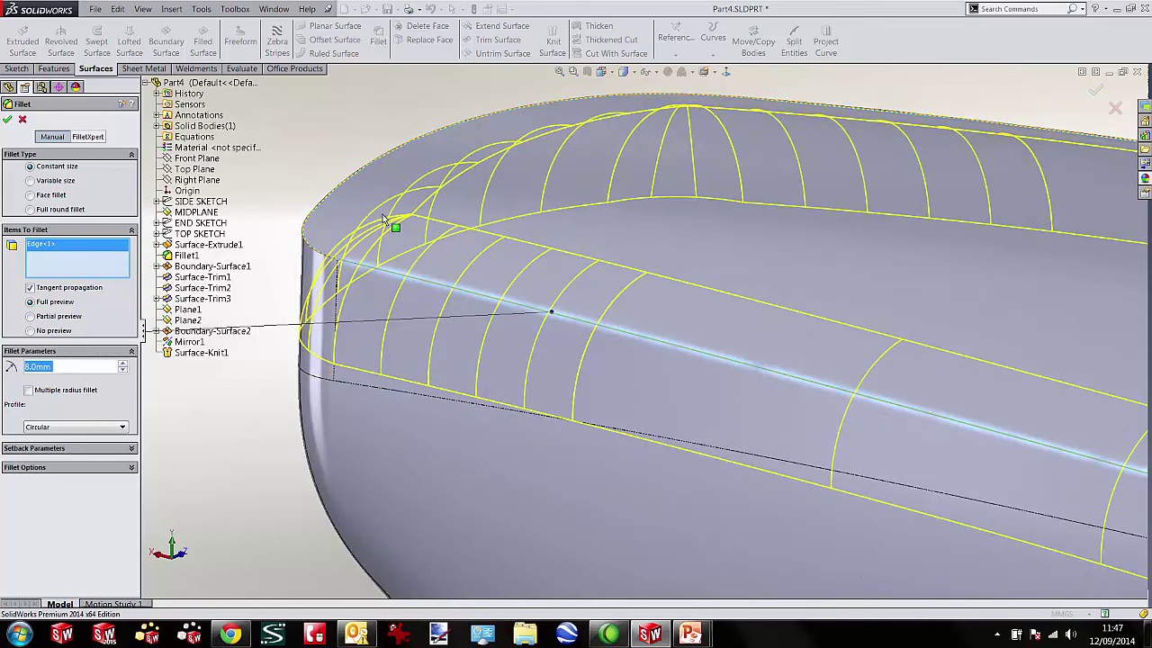
pyautogui.moveTo(377, 387); pyautogui.dragTo(389, 162, button='middle')
pyautogui.moveTo(56, 367); pyautogui.dragTo(4, 369)
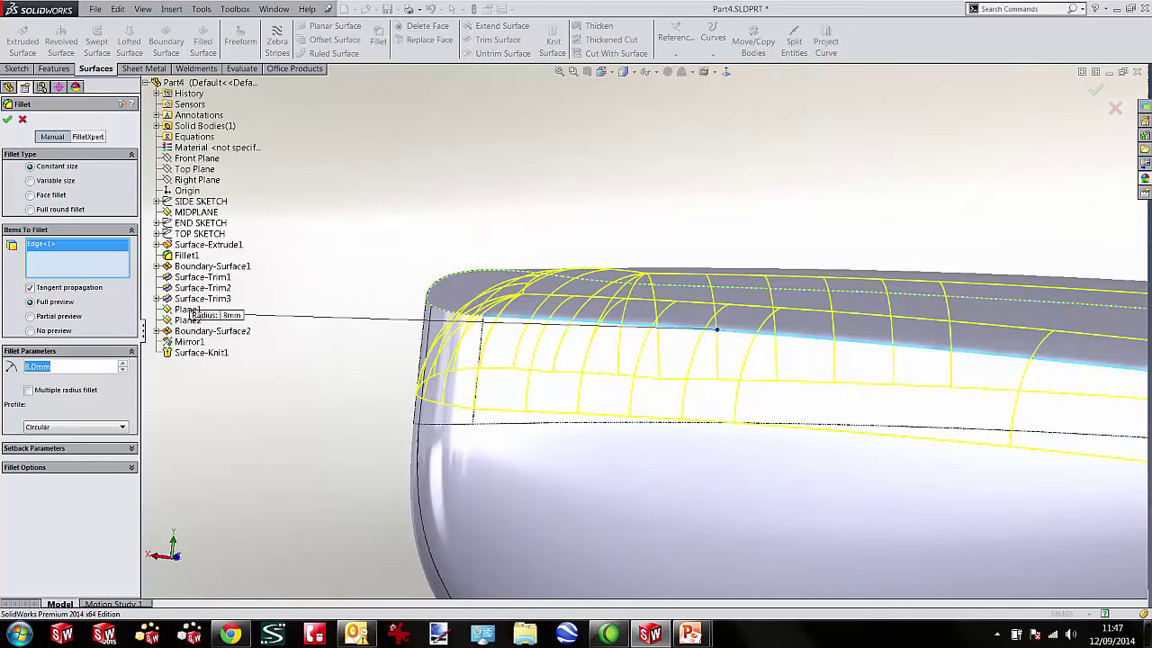
pyautogui.write('2')
pyautogui.press('Return')
# Switch the 2 mm top-edge fillet to a Conic Rho profile with rho 0.75 and create it.
pyautogui.scroll(-3, 360, 270)
pyautogui.moveTo(590, 166); pyautogui.dragTo(630, 147, button='middle')
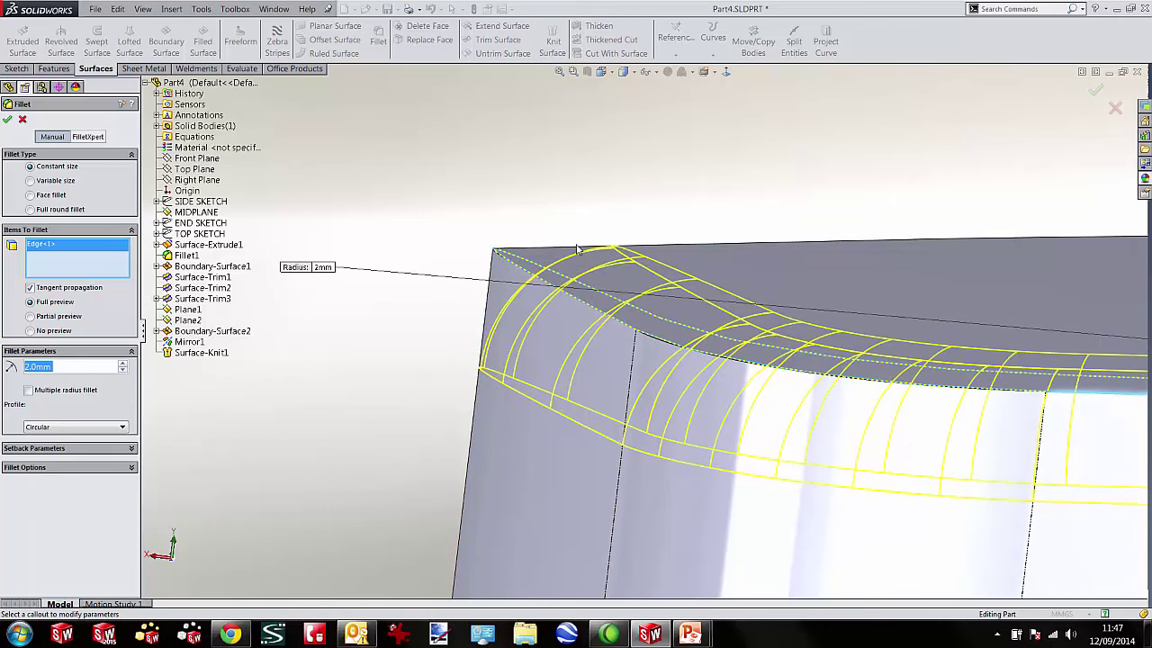
pyautogui.click(49, 428)
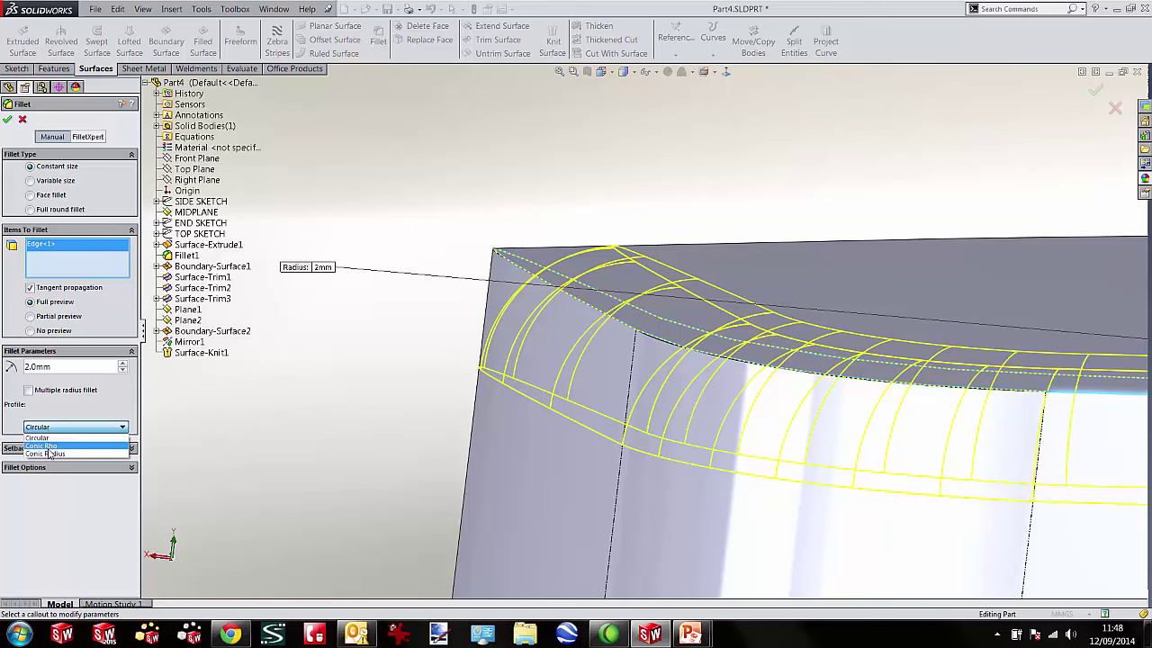
pyautogui.click(45, 445)
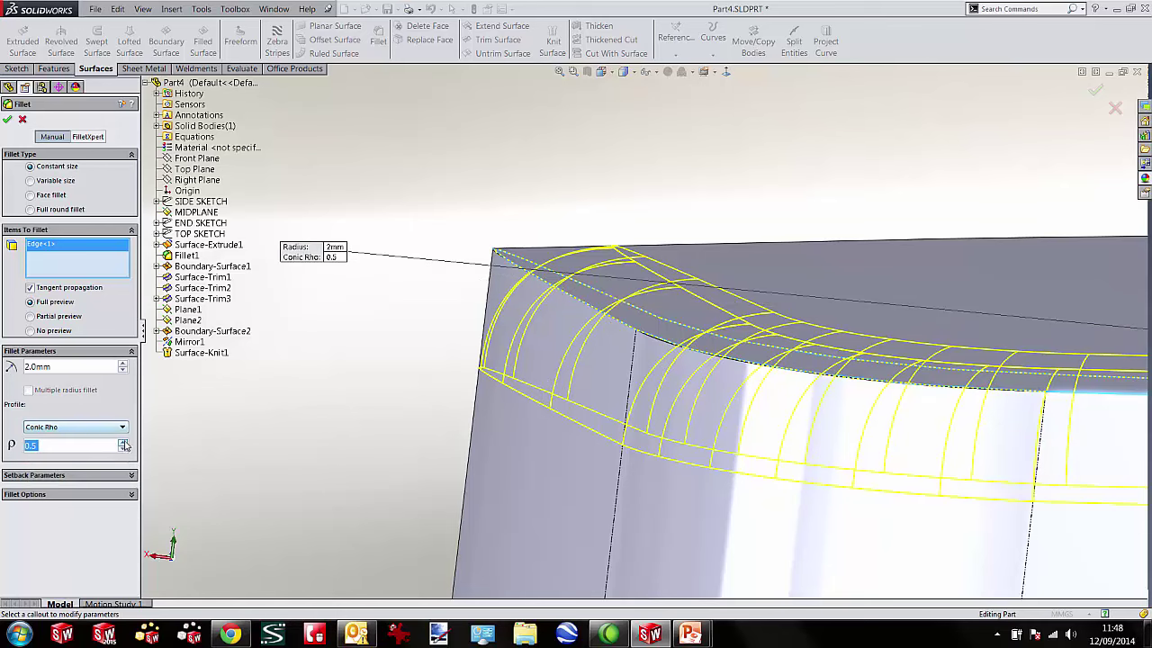
pyautogui.click(122, 442)
pyautogui.click(122, 442)
pyautogui.click(123, 442)
pyautogui.click(122, 441)
pyautogui.click(122, 442)
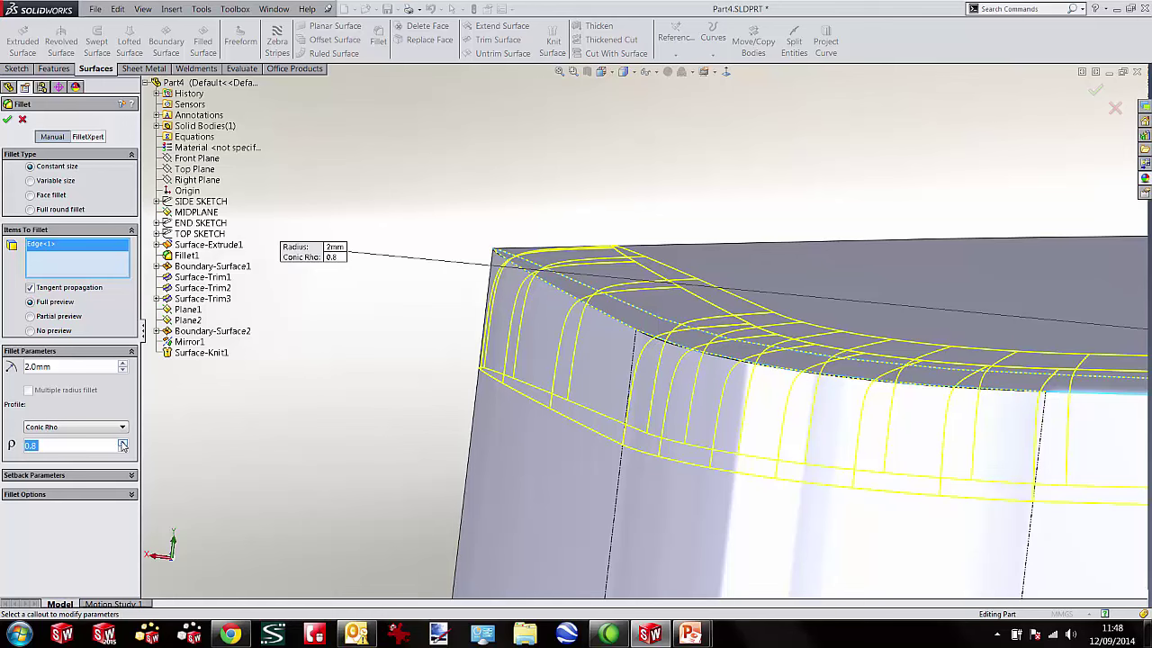
pyautogui.click(122, 449)
pyautogui.scroll(-2, 538, 297)
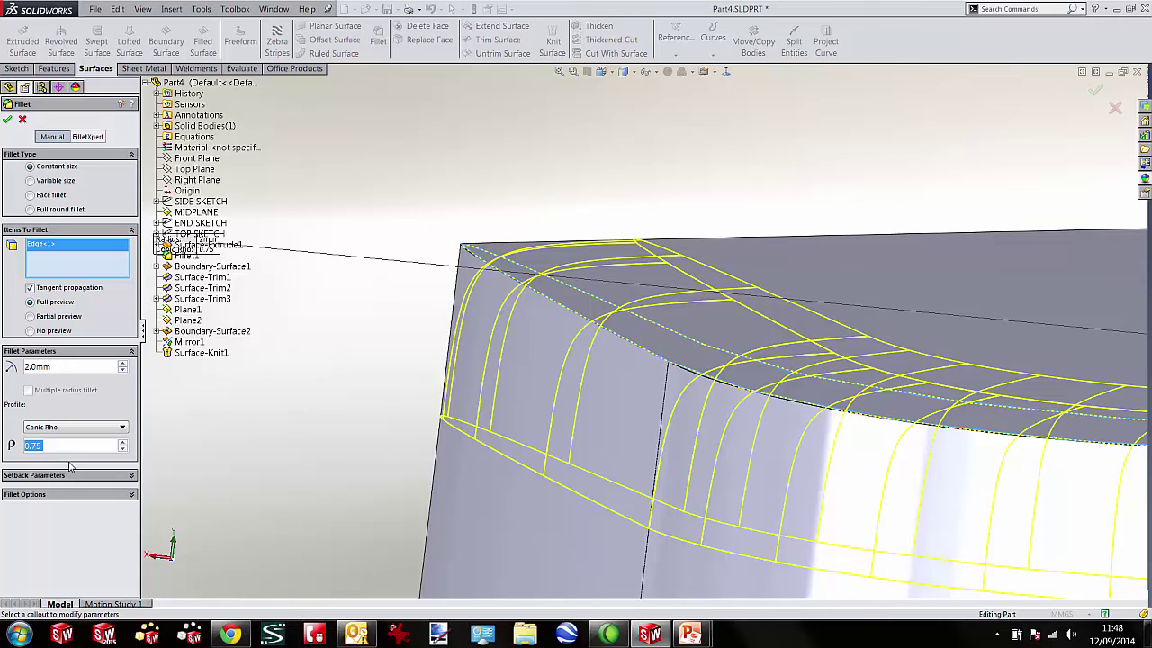
pyautogui.click(8, 120)
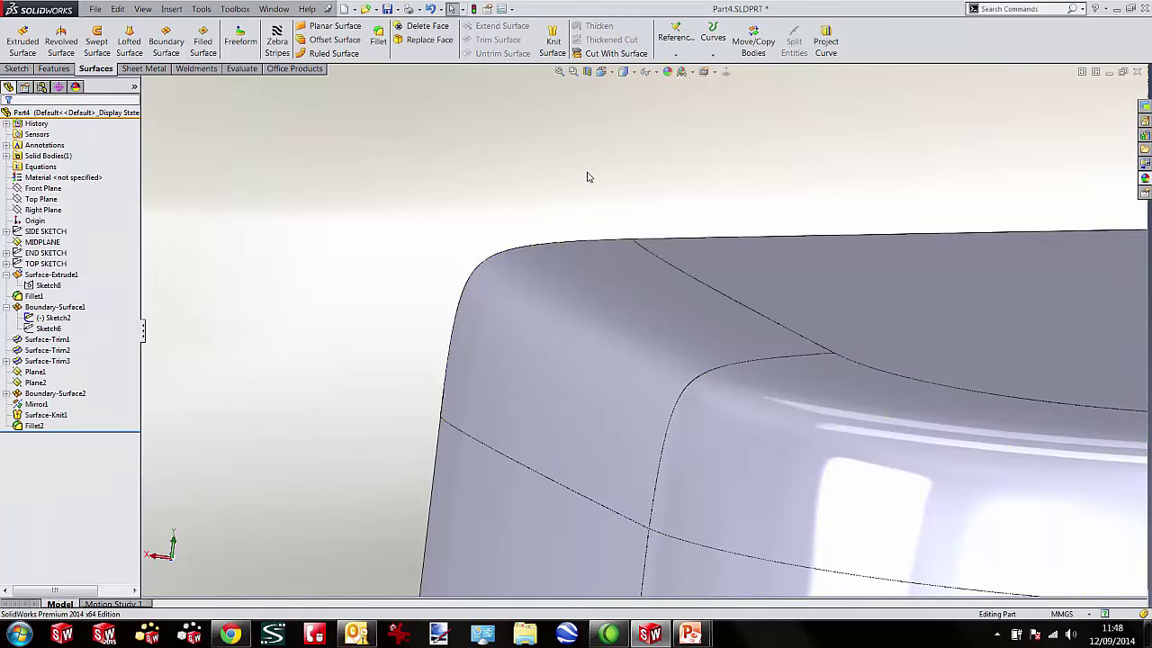
pyautogui.scroll(5, 592, 173)
pyautogui.moveTo(592, 173); pyautogui.dragTo(617, 177, button='middle')
pyautogui.press('f')
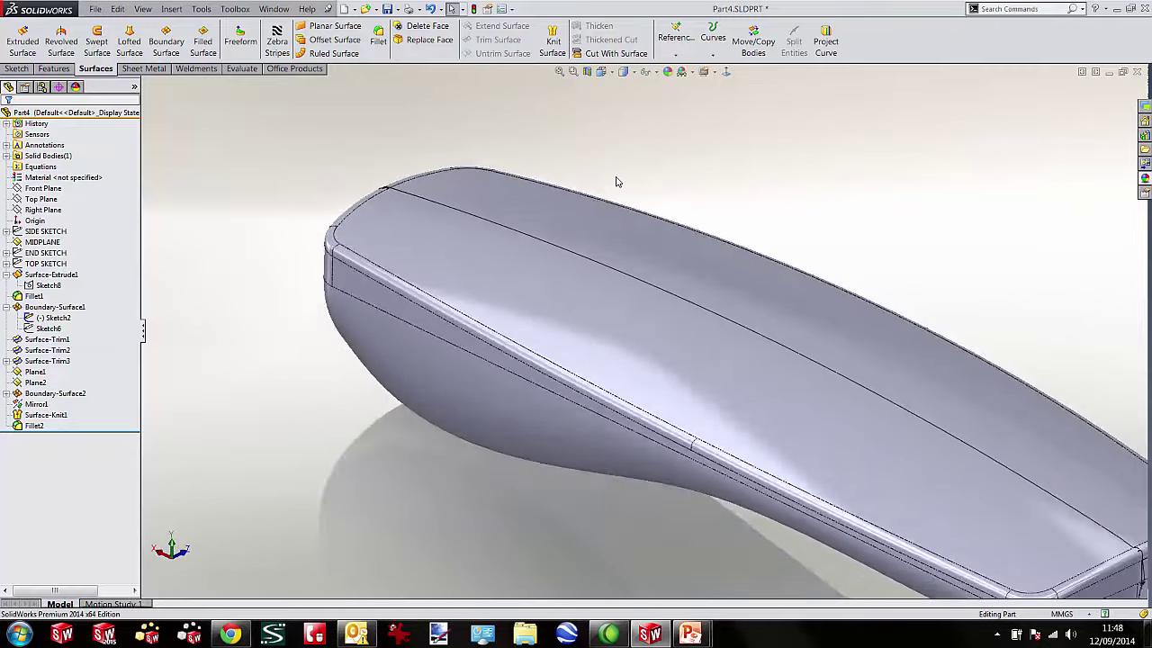
pyautogui.moveTo(616, 178); pyautogui.dragTo(719, 181, button='middle')
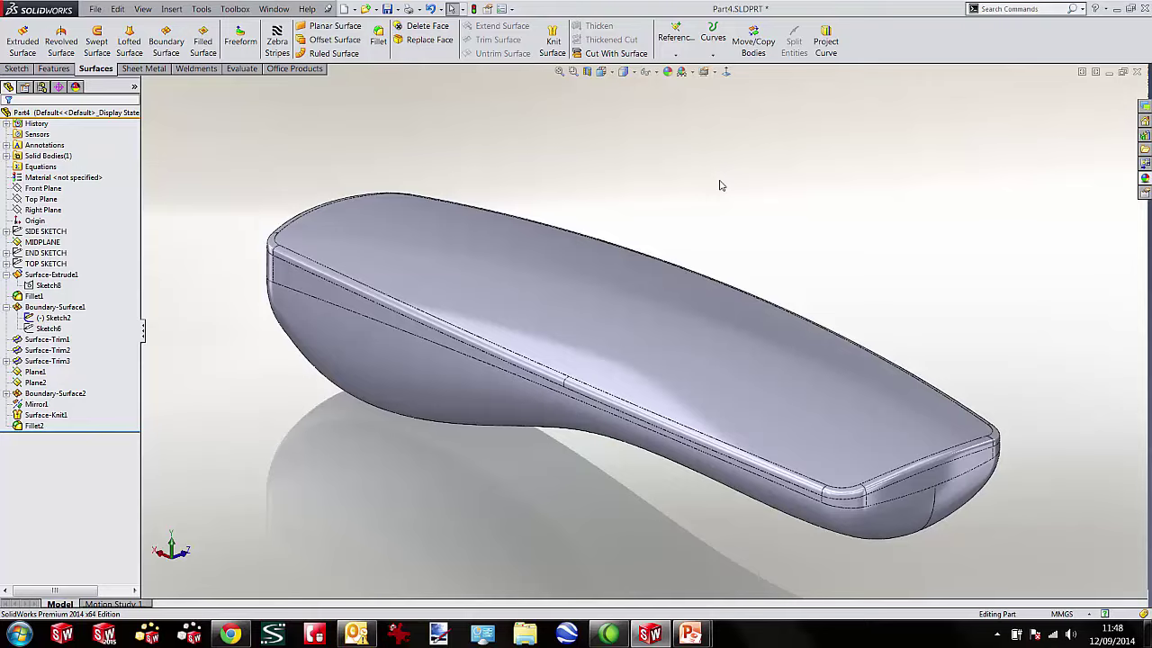
pyautogui.press('super+Tab')
pyautogui.press('Tab')
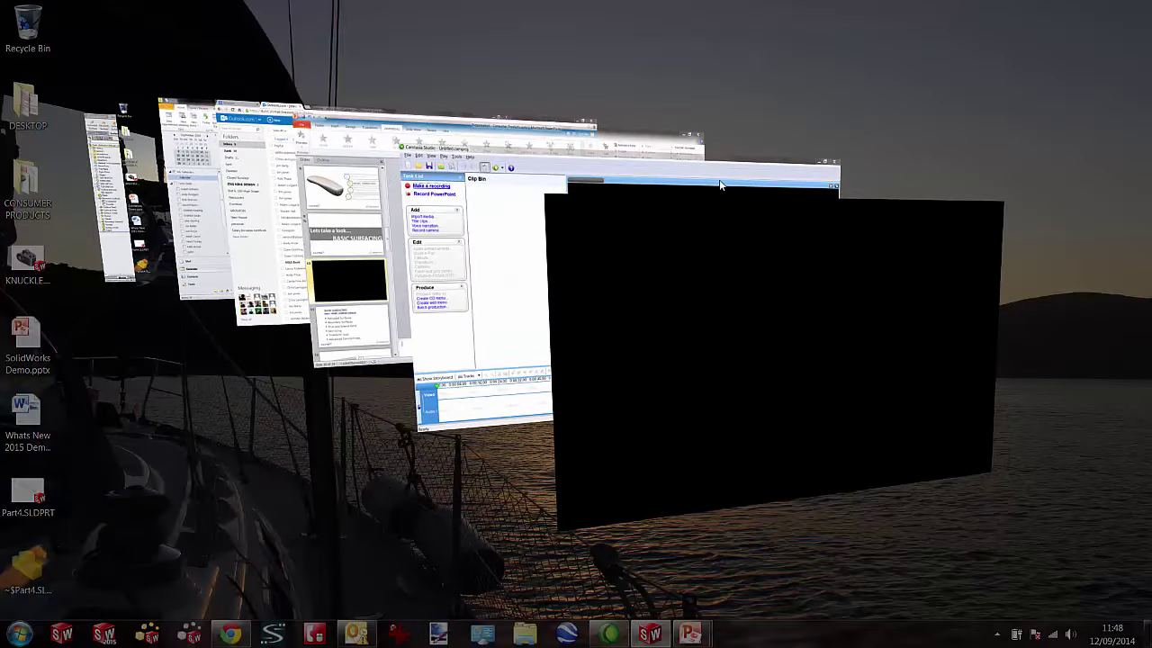
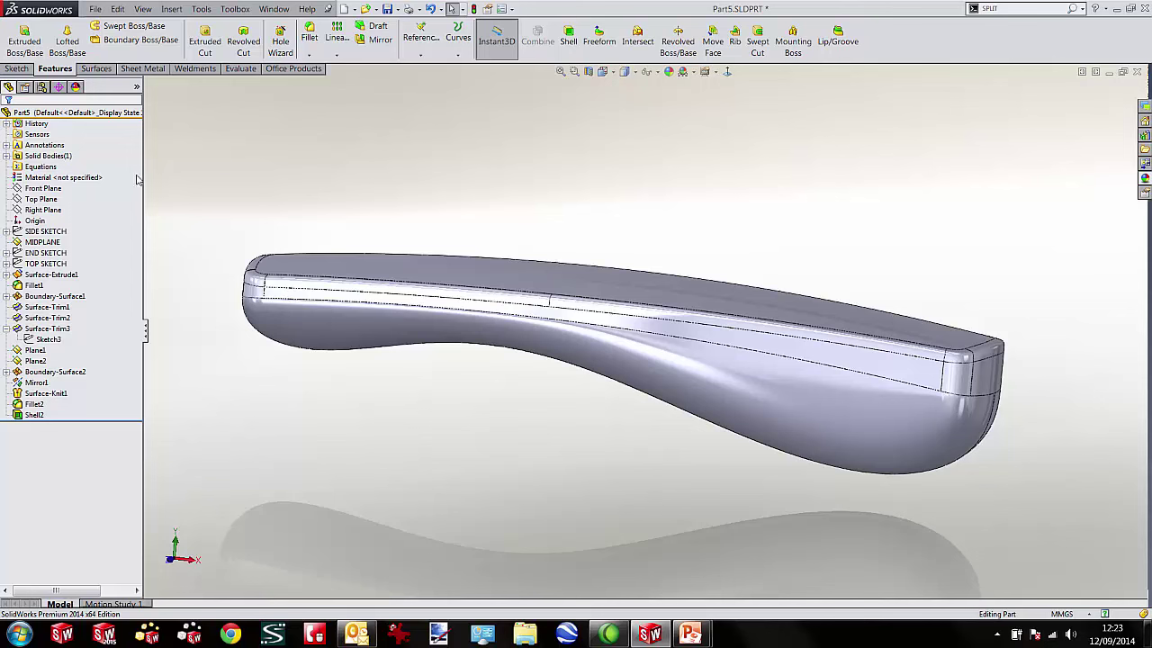
# Start a sketch on the Front Plane and convert the Sketch3 arc into it.
pyautogui.click(43, 188)
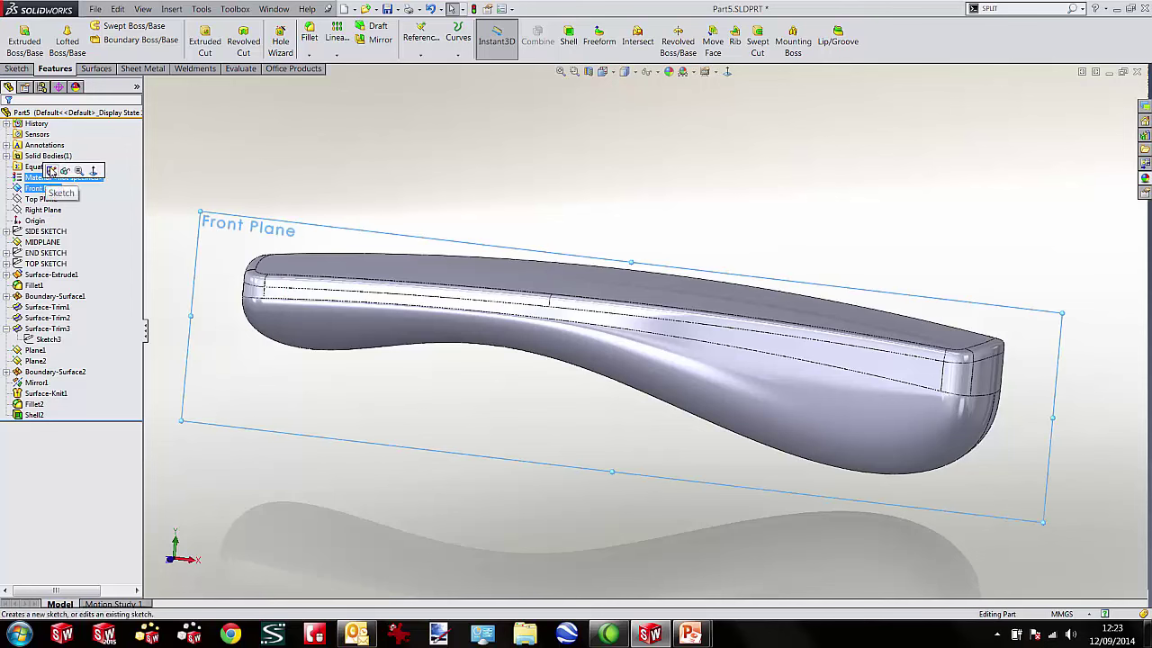
pyautogui.click(51, 170)
pyautogui.click(52, 342)
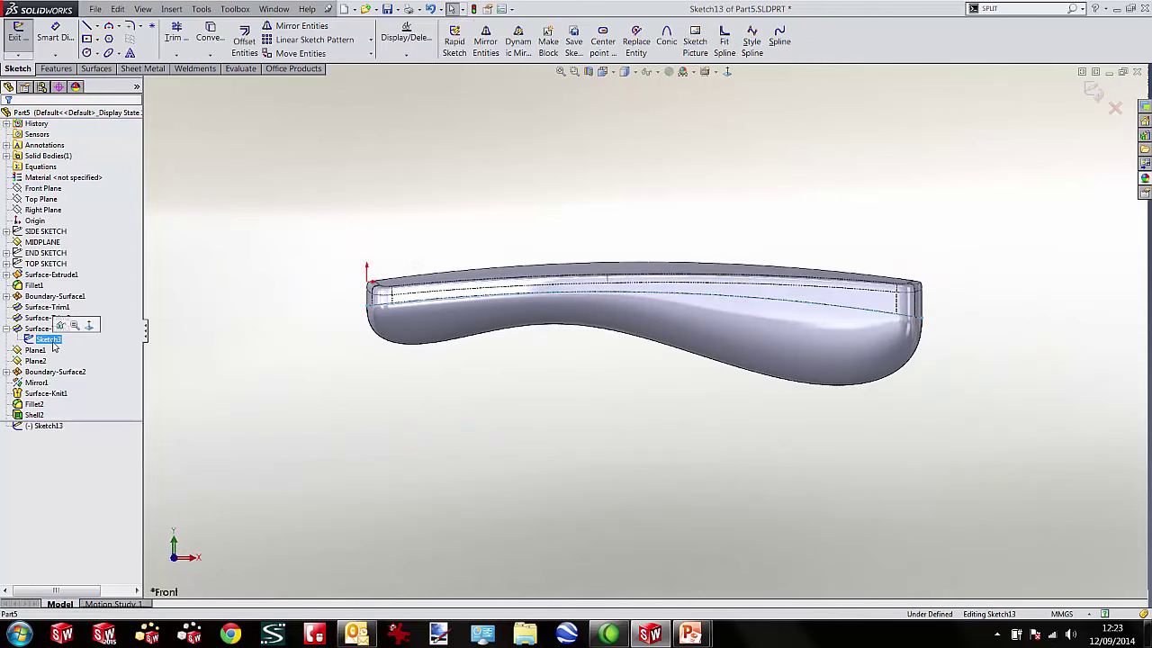
pyautogui.click(210, 33)
# Offset the converted arc 2 mm upward and turn the original arc into construction geometry.
pyautogui.click(244, 43)
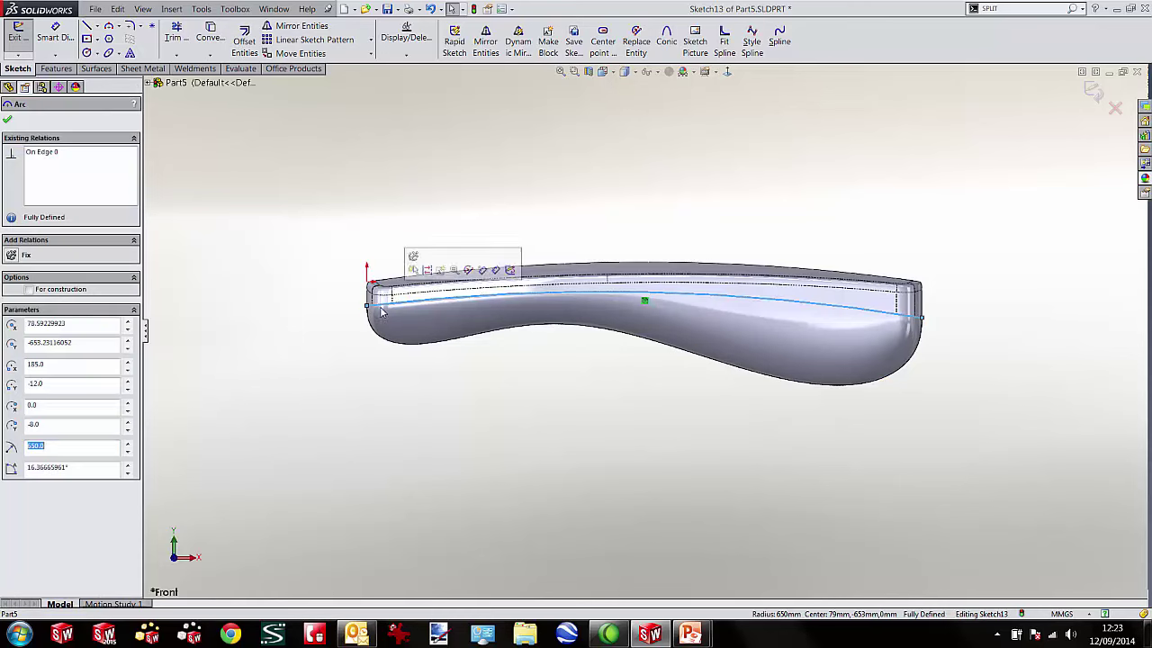
pyautogui.scroll(-2, 664, 286)
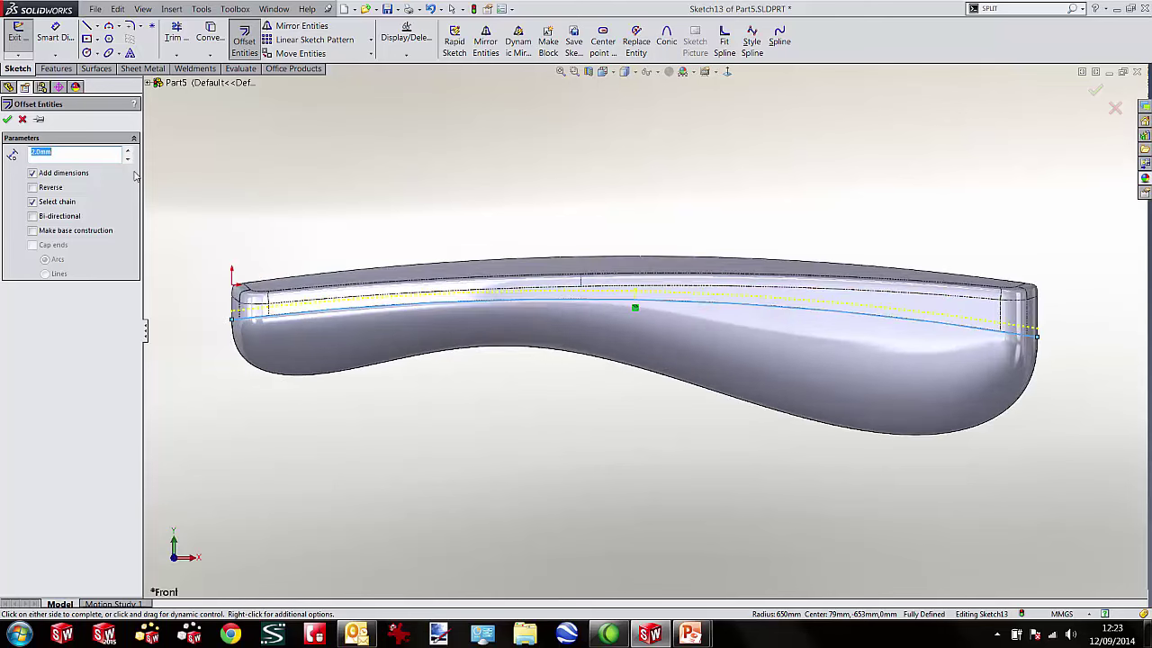
pyautogui.click(9, 120)
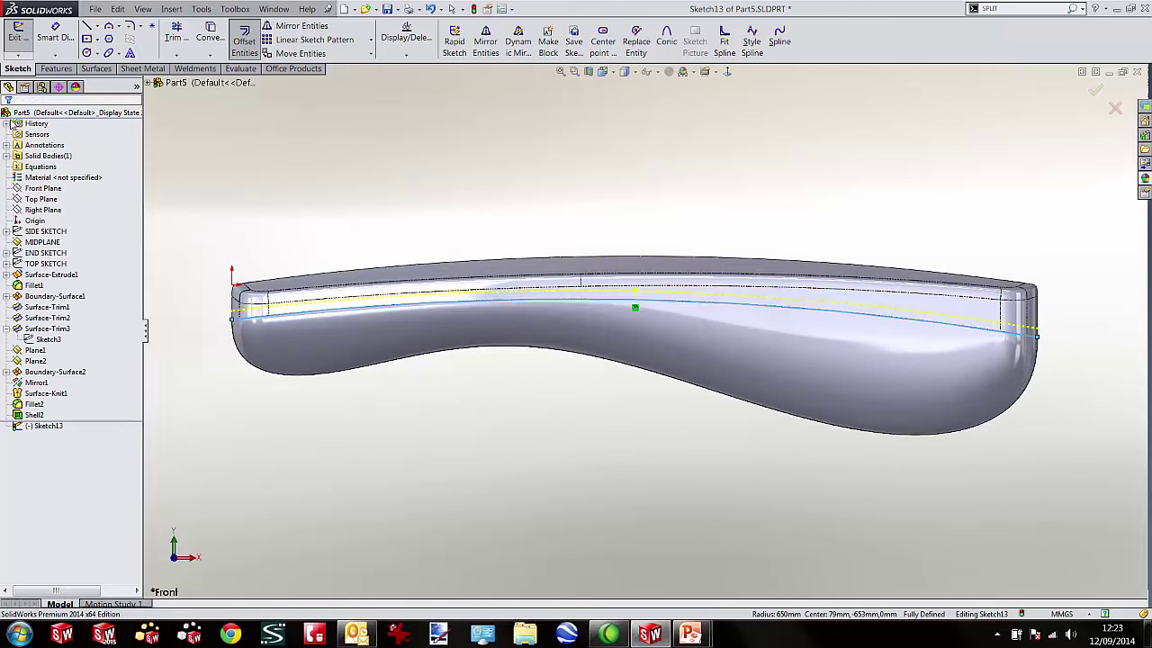
pyautogui.click(297, 306)
pyautogui.click(327, 278)
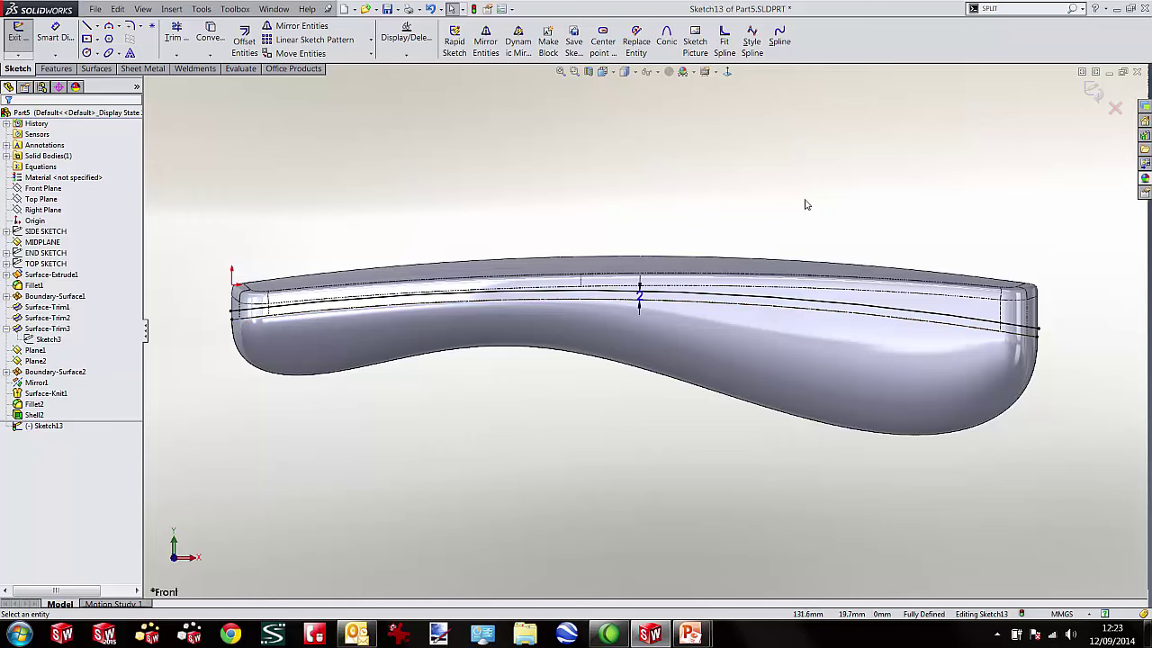
# Split the shelled body with the offset-arc sketch and keep both resulting bodies in the part.
pyautogui.click(1013, 11)
pyautogui.write('SPLIT')
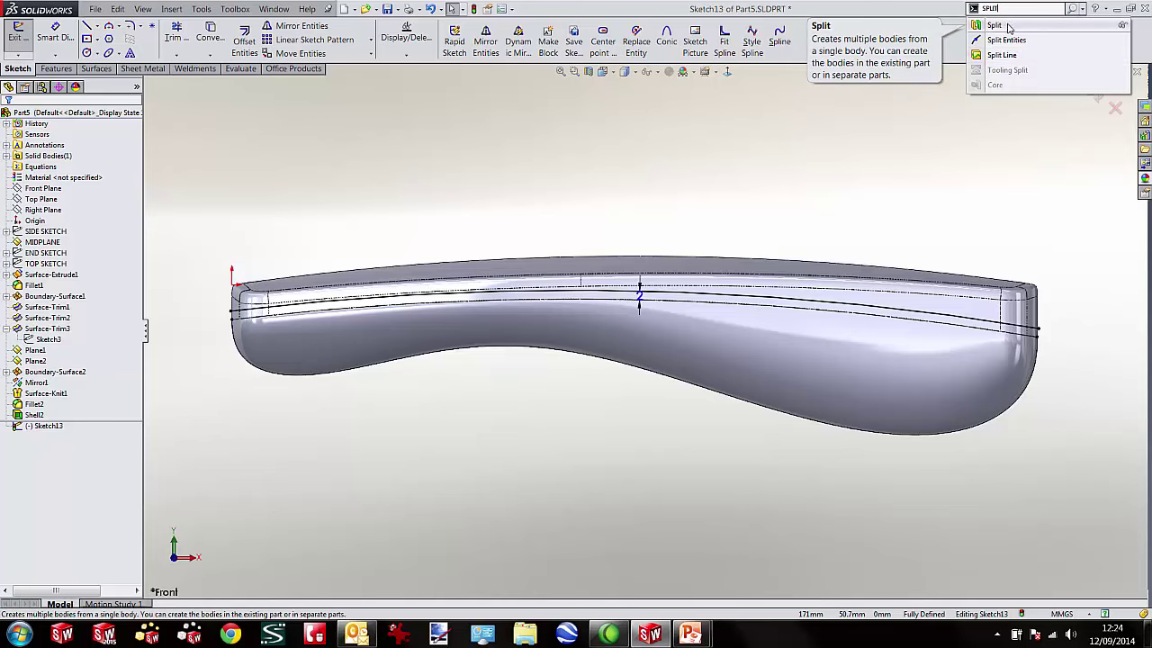
pyautogui.click(1008, 28)
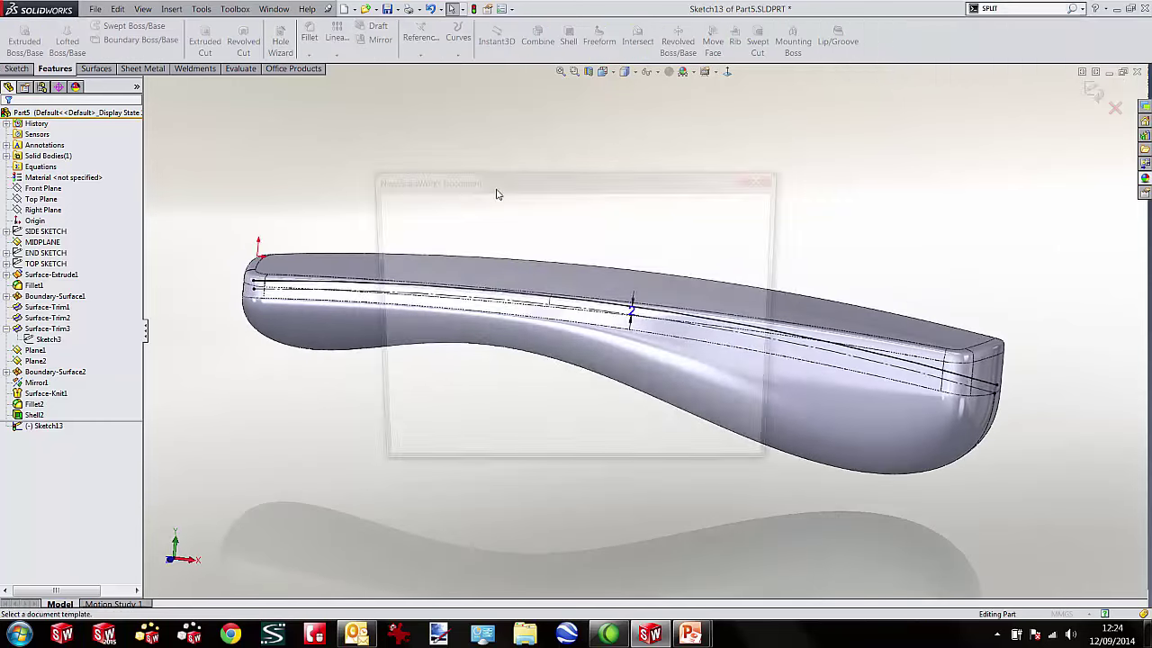
pyautogui.click(621, 456)
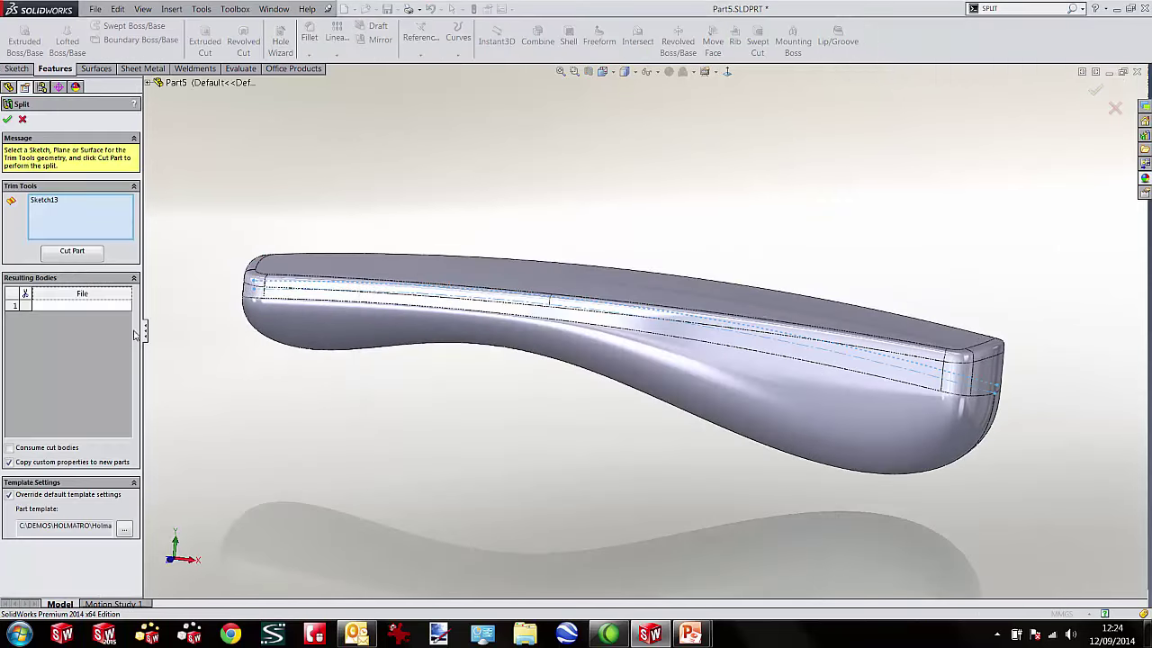
pyautogui.click(72, 251)
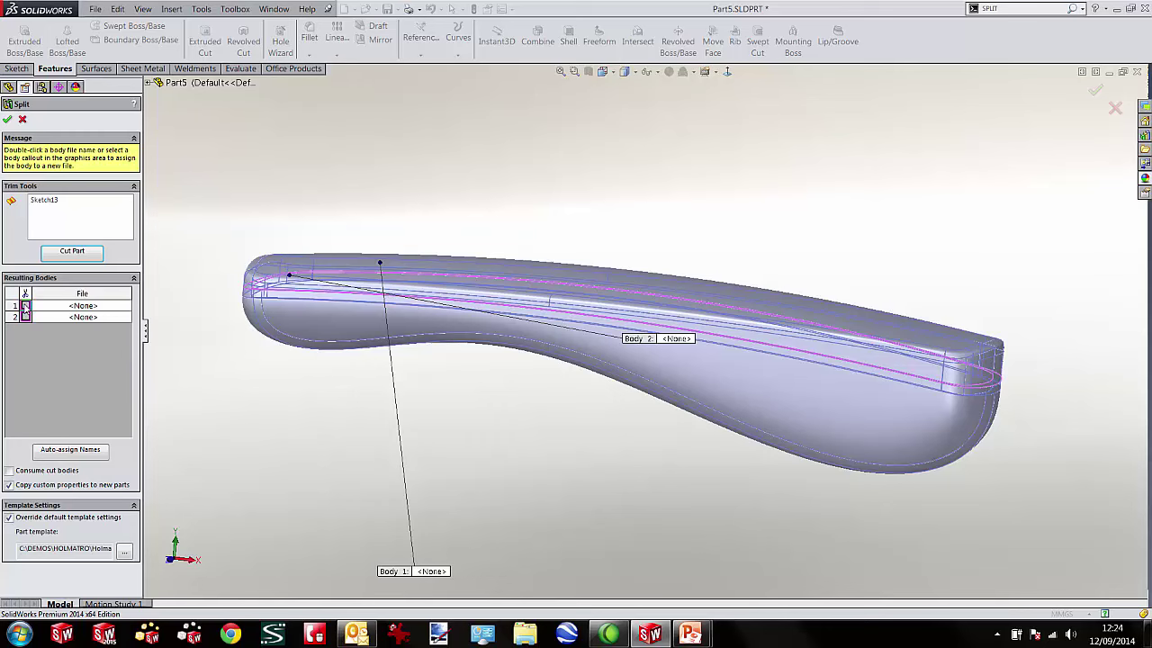
pyautogui.click(25, 306)
pyautogui.click(25, 317)
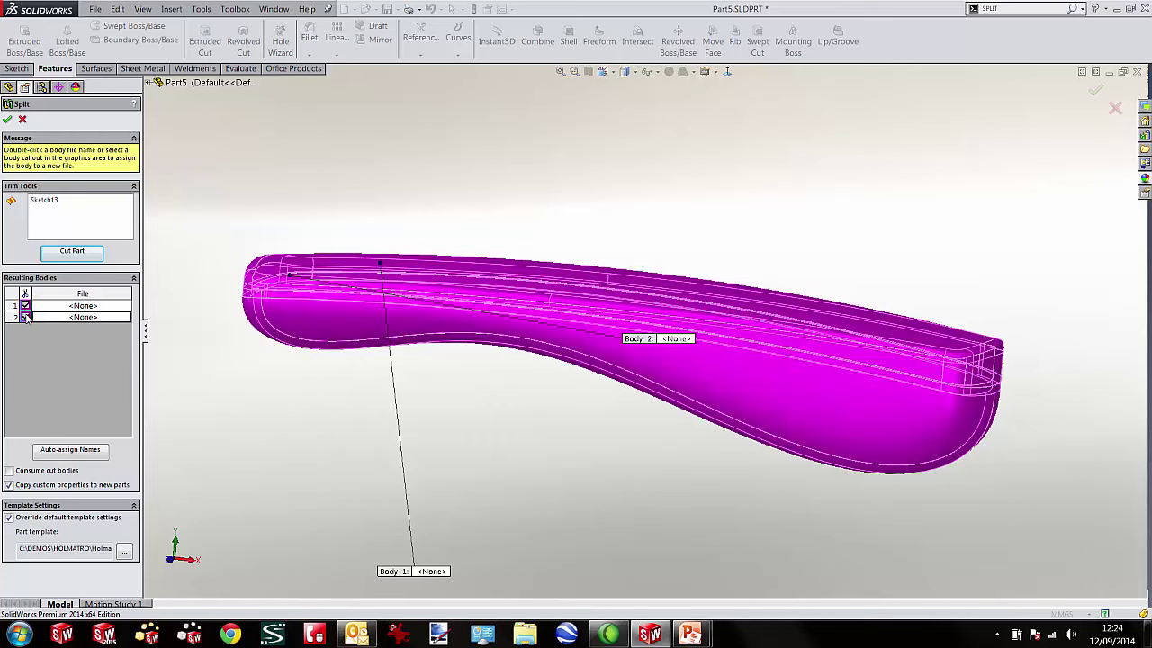
pyautogui.click(7, 120)
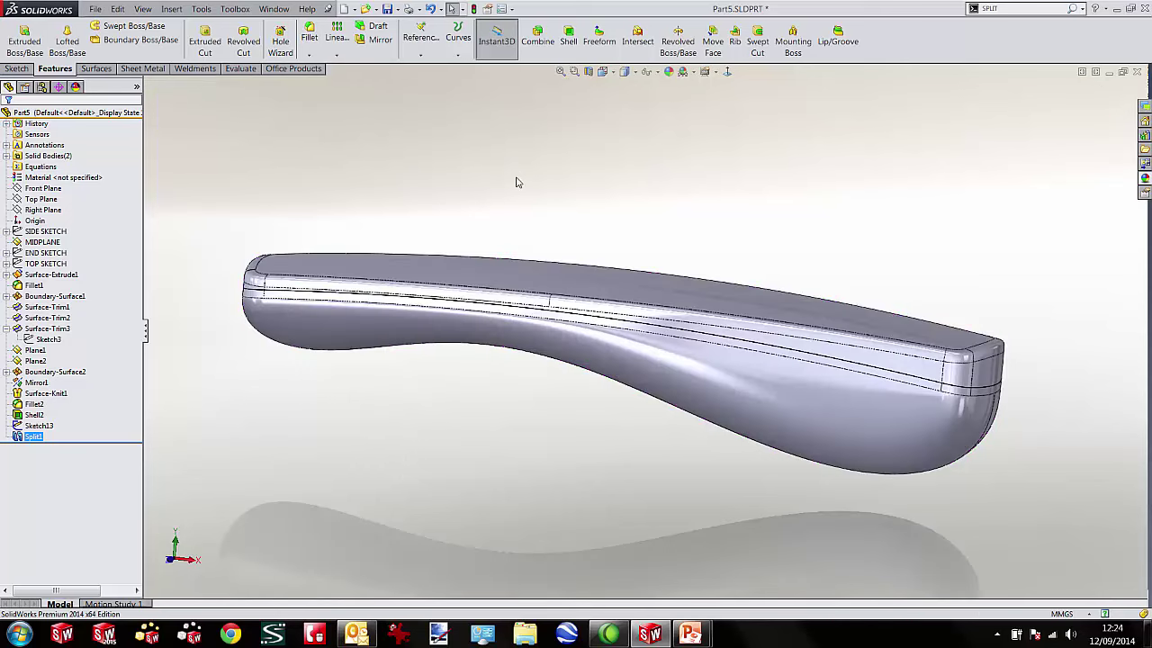
# Hide the upper body to view the hollow lower half in isometric view, and show it again.
pyautogui.click(445, 261)
pyautogui.click(480, 233)
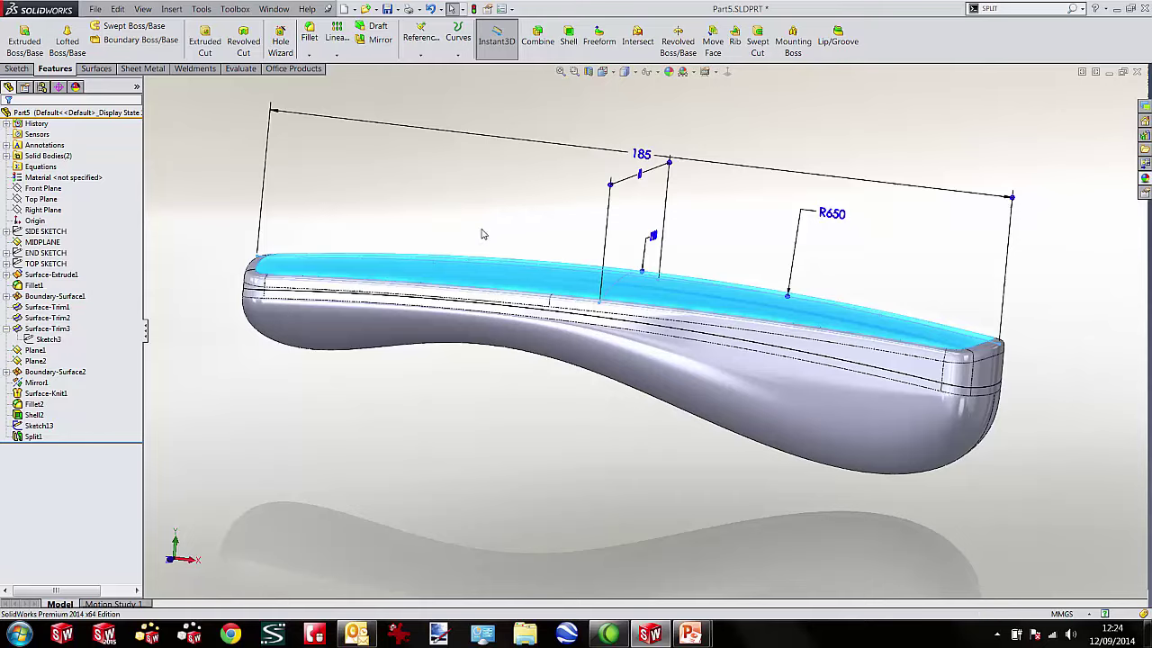
pyautogui.click(1017, 264)
pyautogui.hotkey('ctrl', '7')
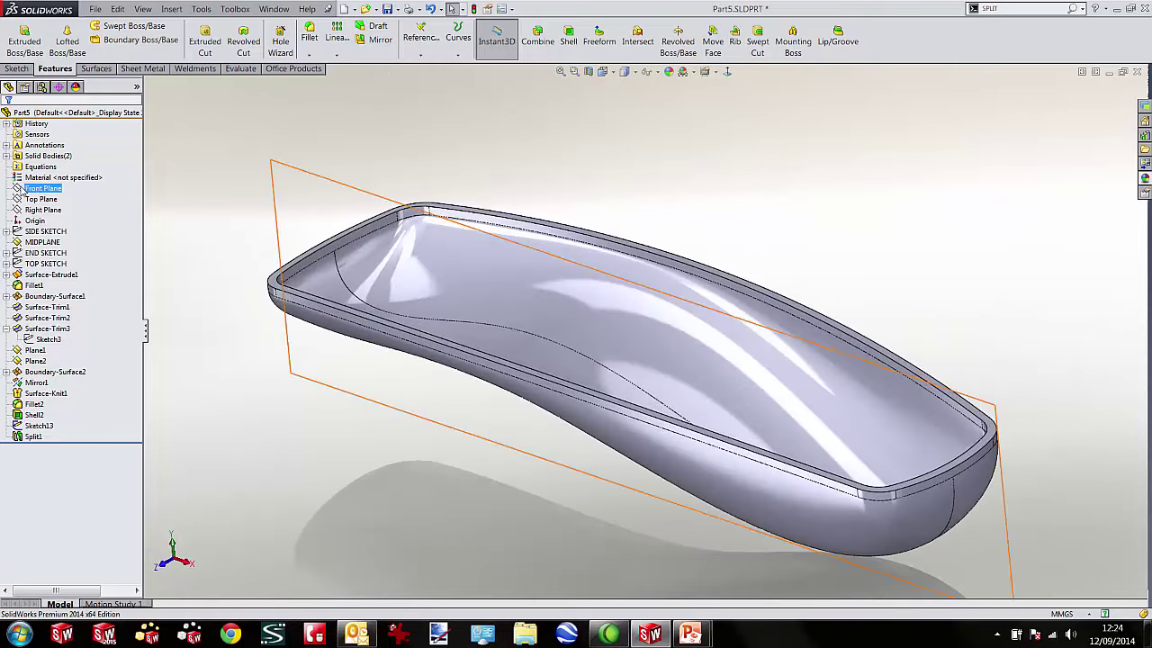
pyautogui.click(7, 156)
pyautogui.click(59, 169)
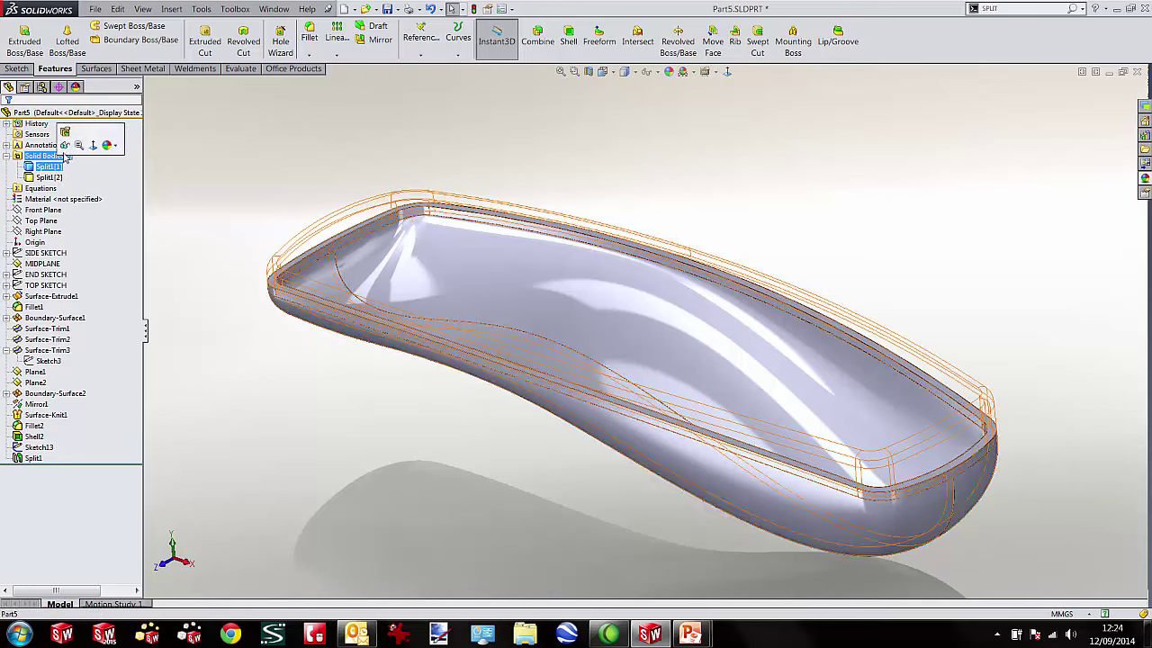
pyautogui.click(65, 144)
pyautogui.click(696, 175)
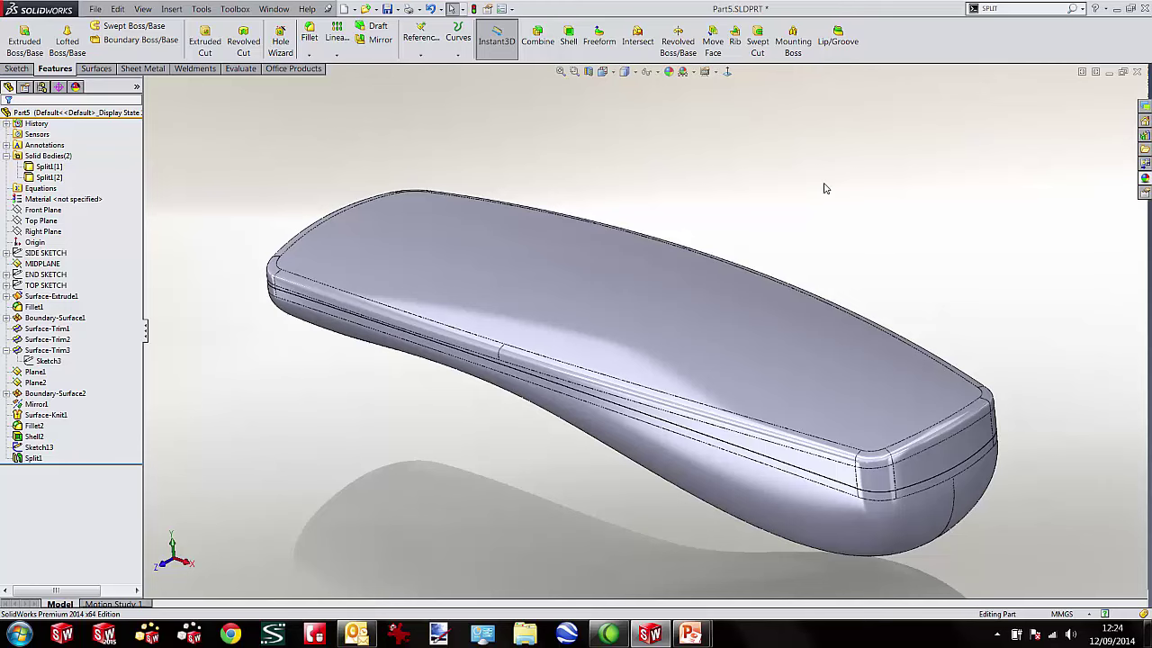
# Start a Lip/Groove with the lower body for the groove, the upper body for the lip and the Top Plane as direction.
pyautogui.click(837, 45)
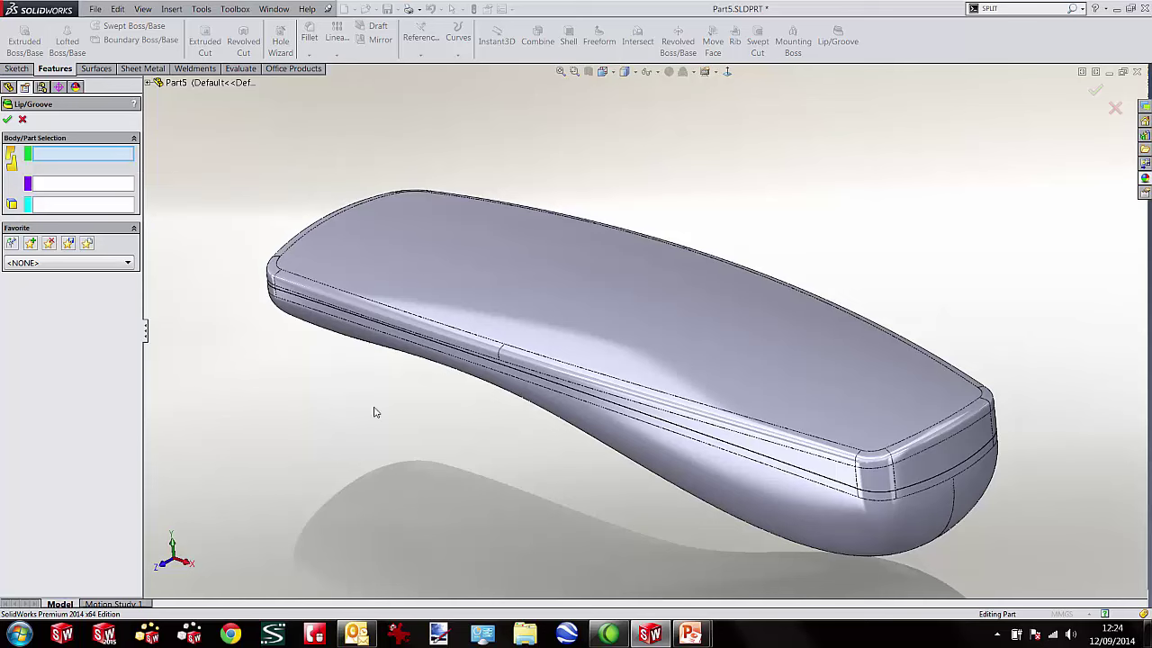
pyautogui.click(340, 335)
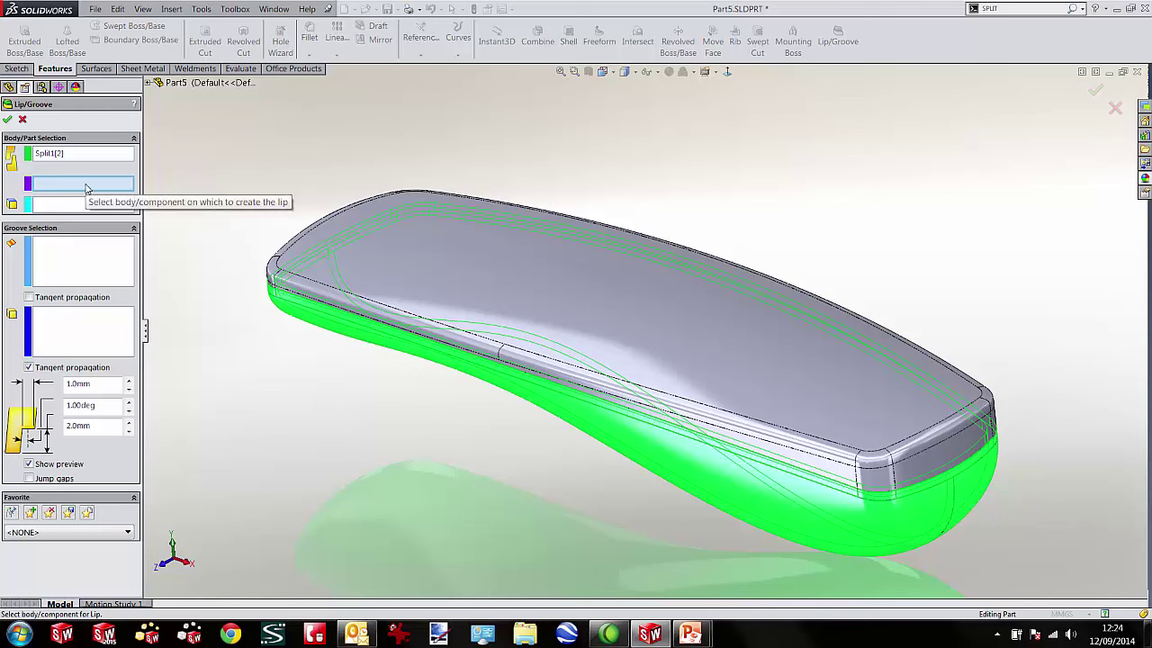
pyautogui.click(374, 238)
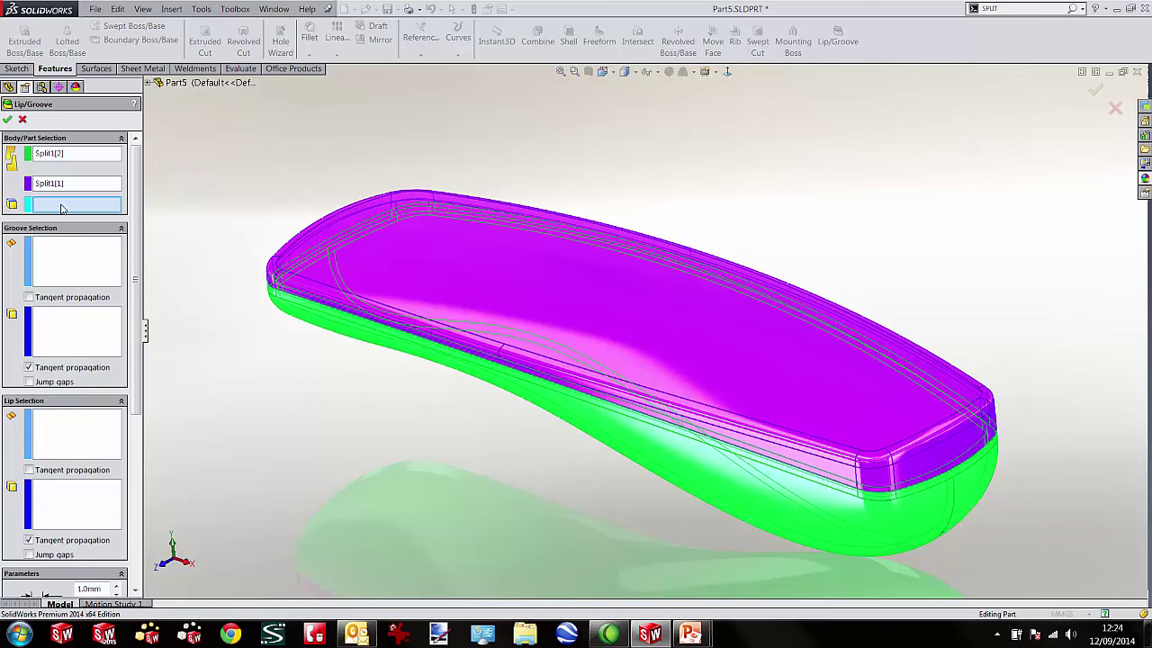
pyautogui.click(151, 83)
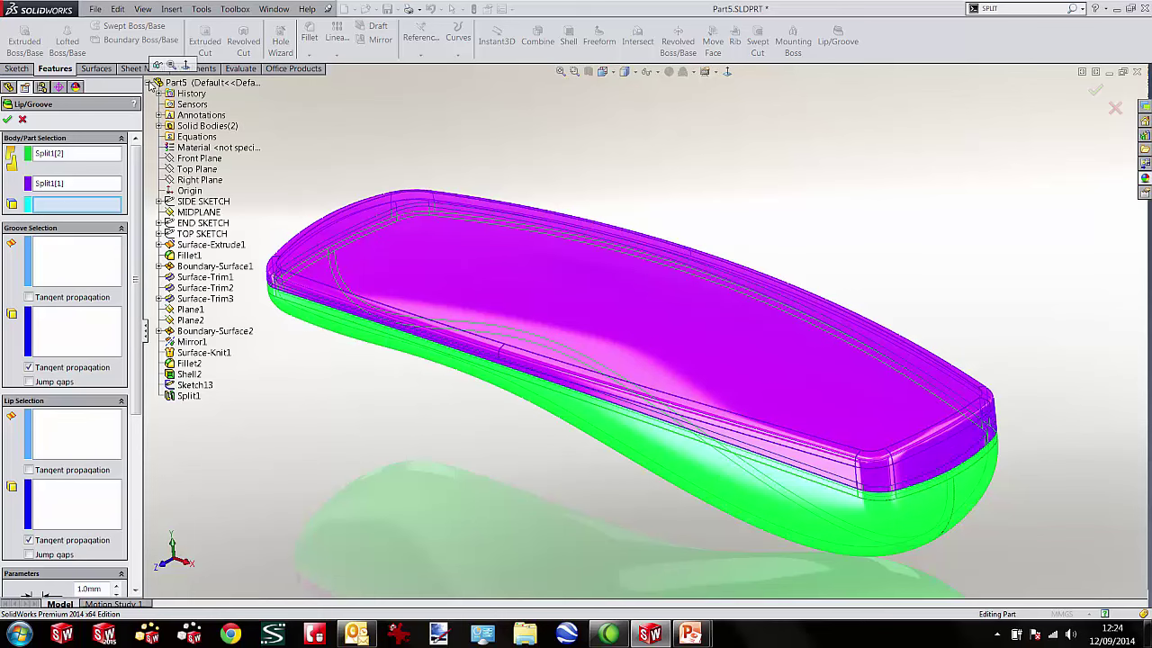
pyautogui.click(193, 171)
# Select the lower body's rim face and its outer edge for the groove, with tangent propagation on the edge.
pyautogui.scroll(-1, 164, 175)
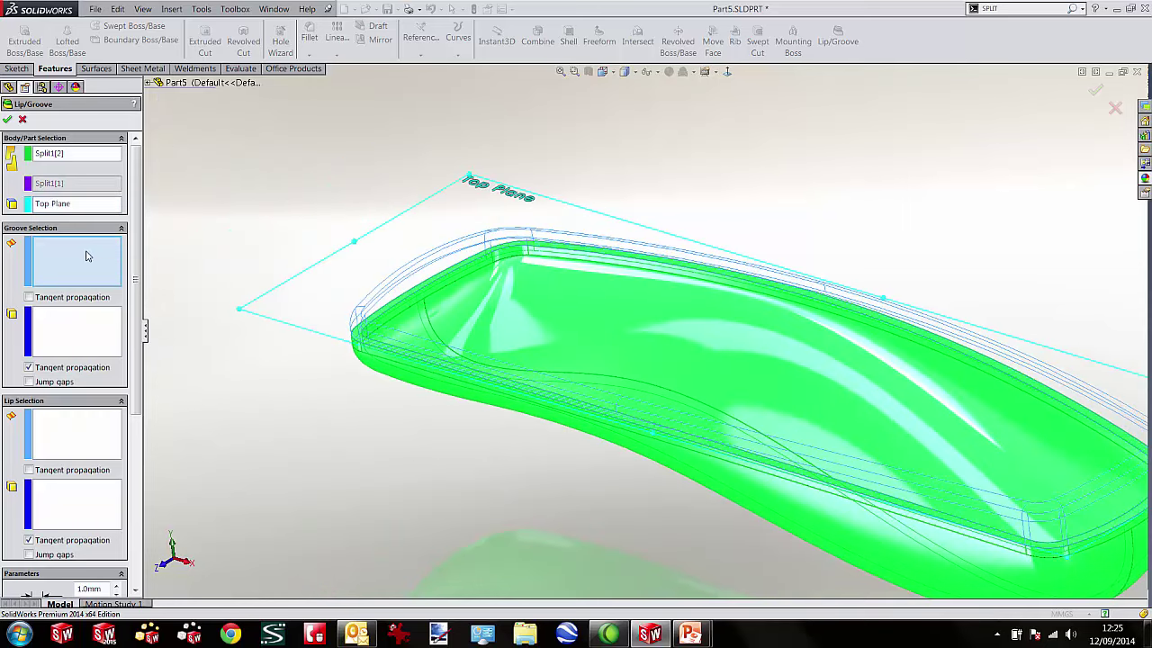
pyautogui.scroll(-2, 384, 357)
pyautogui.click(393, 330)
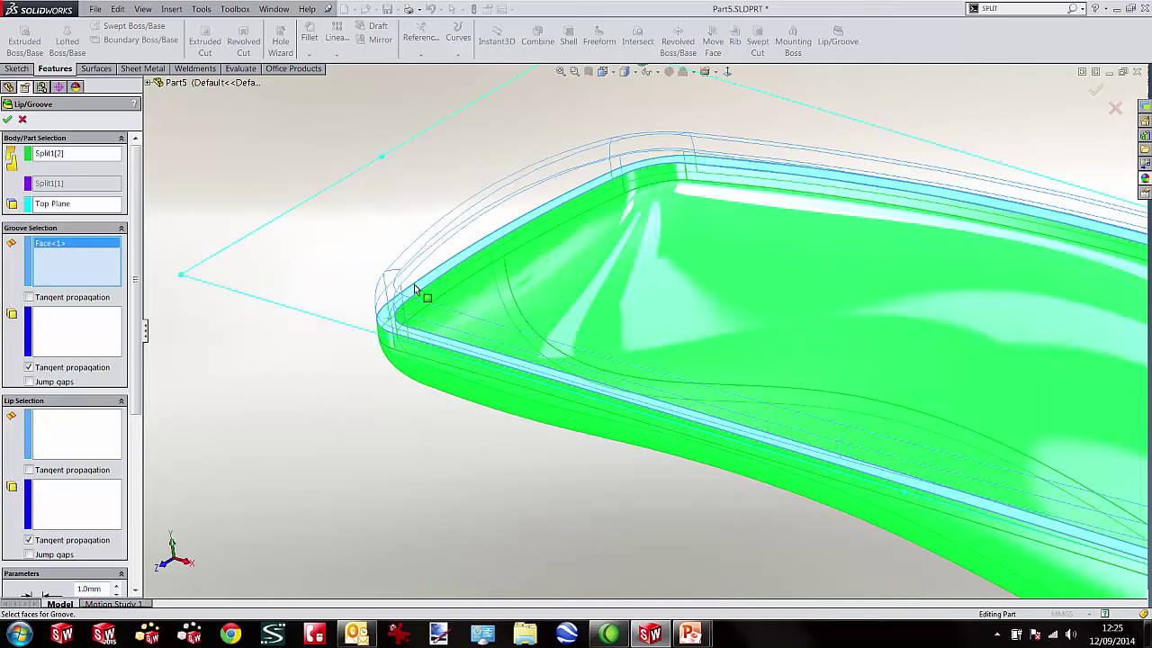
pyautogui.click(72, 345)
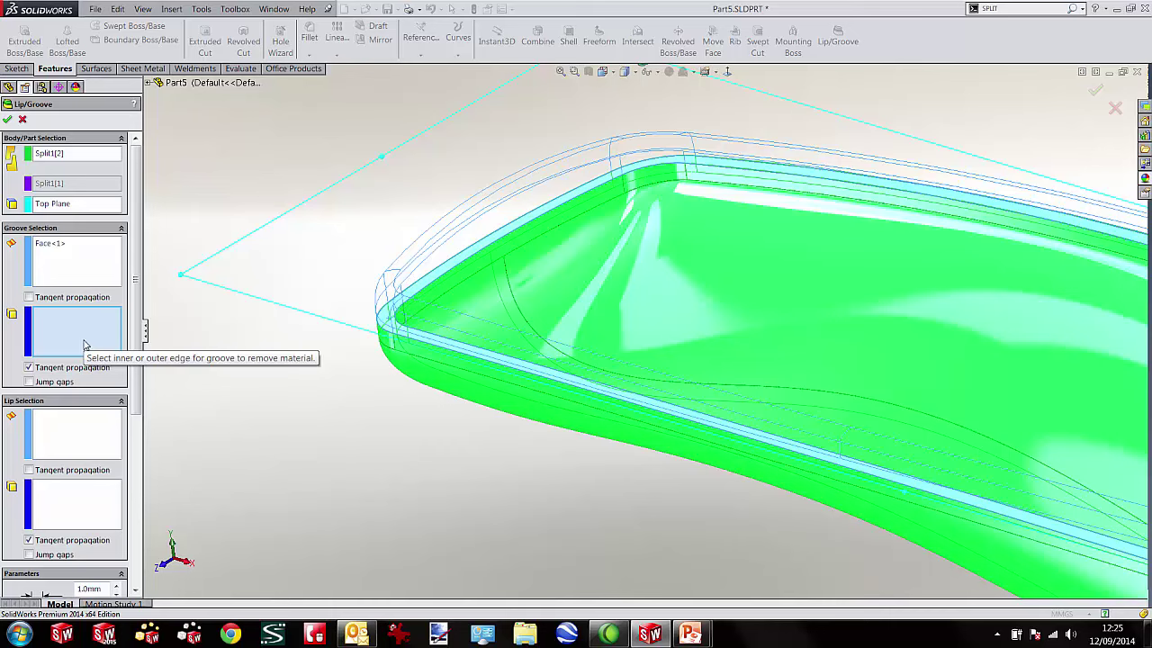
pyautogui.click(439, 272)
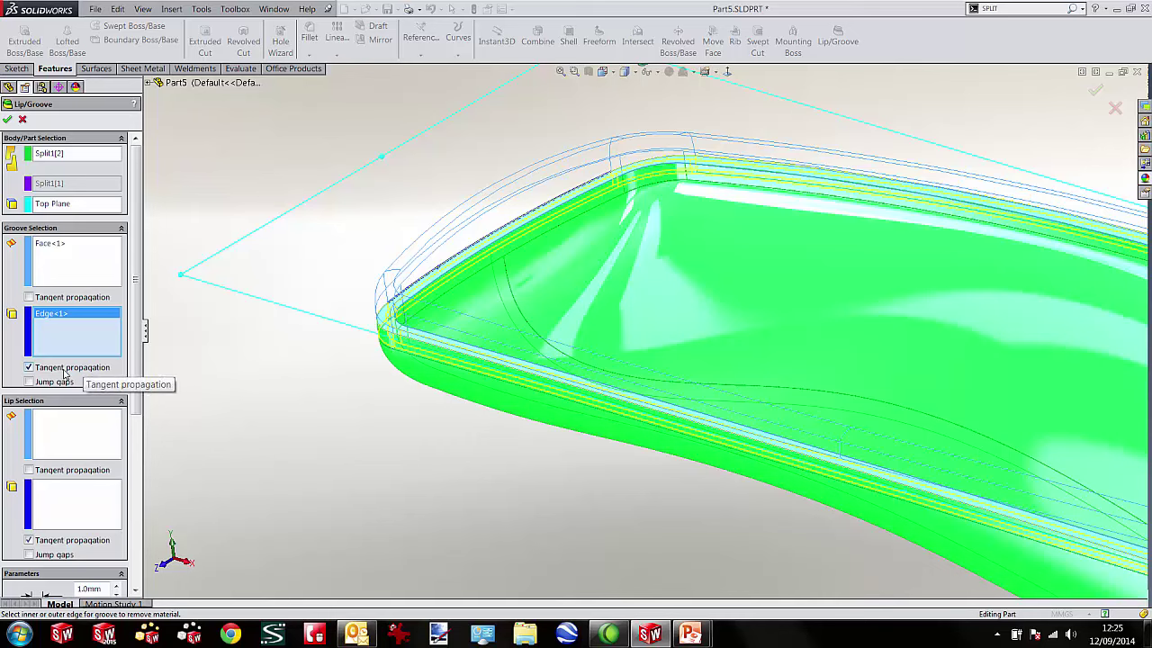
# Select the upper body's rim face and its edge for the lip, with tangent propagation on the edge.
pyautogui.click(80, 446)
pyautogui.moveTo(168, 448); pyautogui.dragTo(186, 349, button='middle')
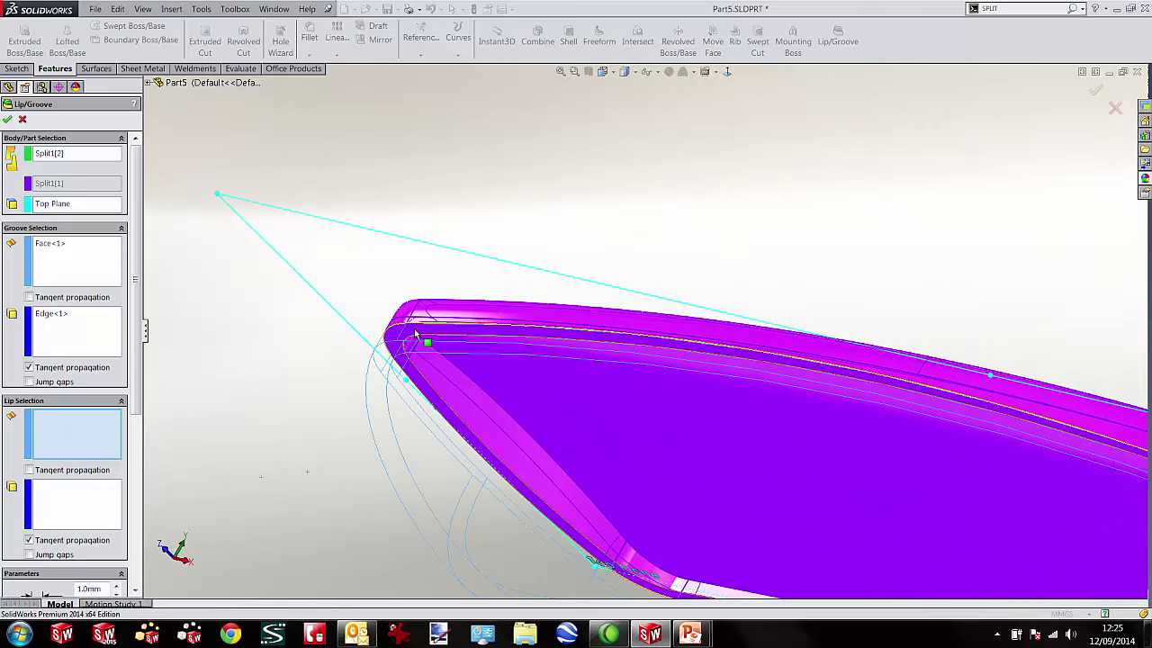
pyautogui.click(448, 338)
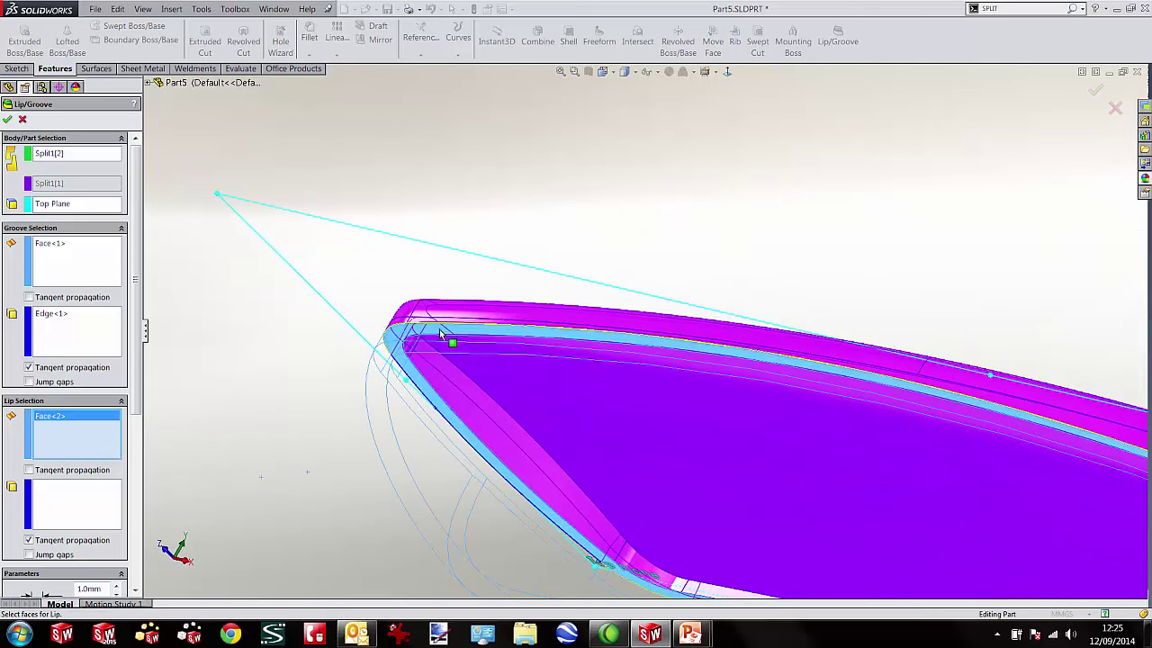
pyautogui.click(76, 509)
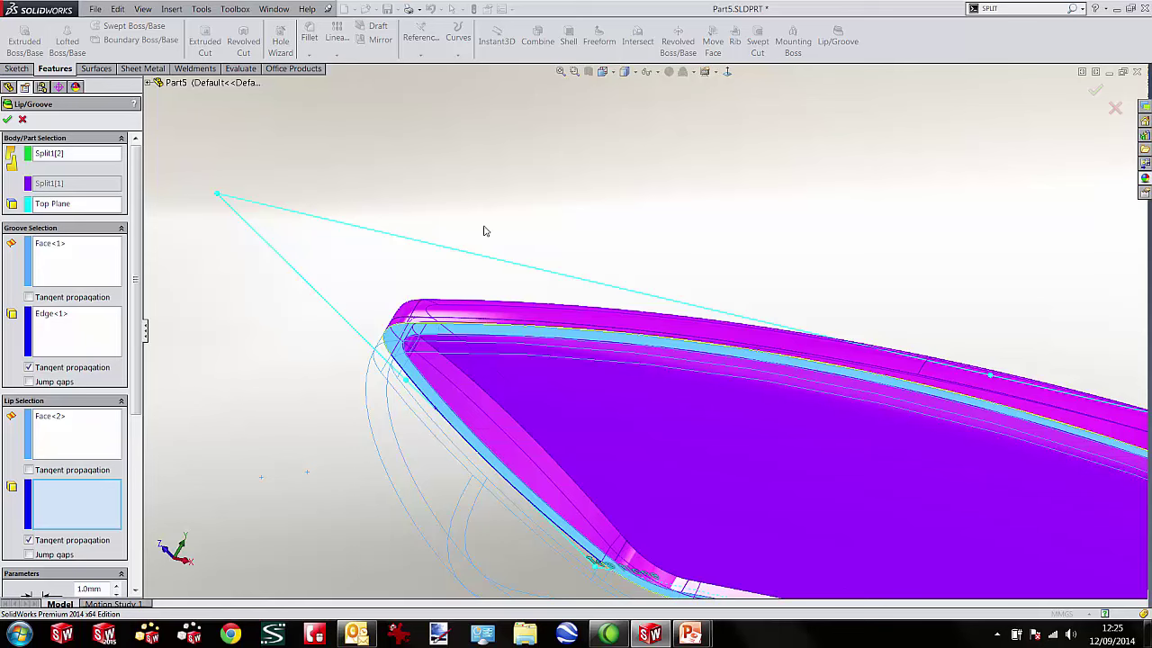
pyautogui.click(498, 330)
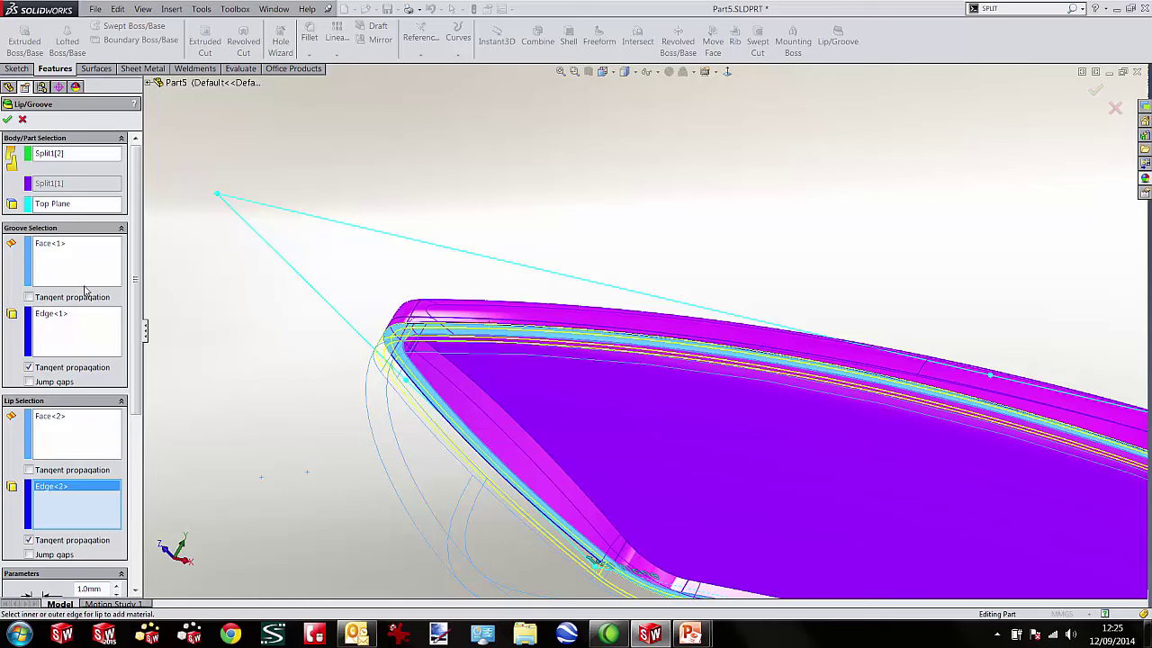
# Accept the lip and groove with its existing linked parameters and wall faces maintained, and display the model shaded without edges.
pyautogui.scroll(-5, 146, 239)
pyautogui.scroll(-3, 149, 297)
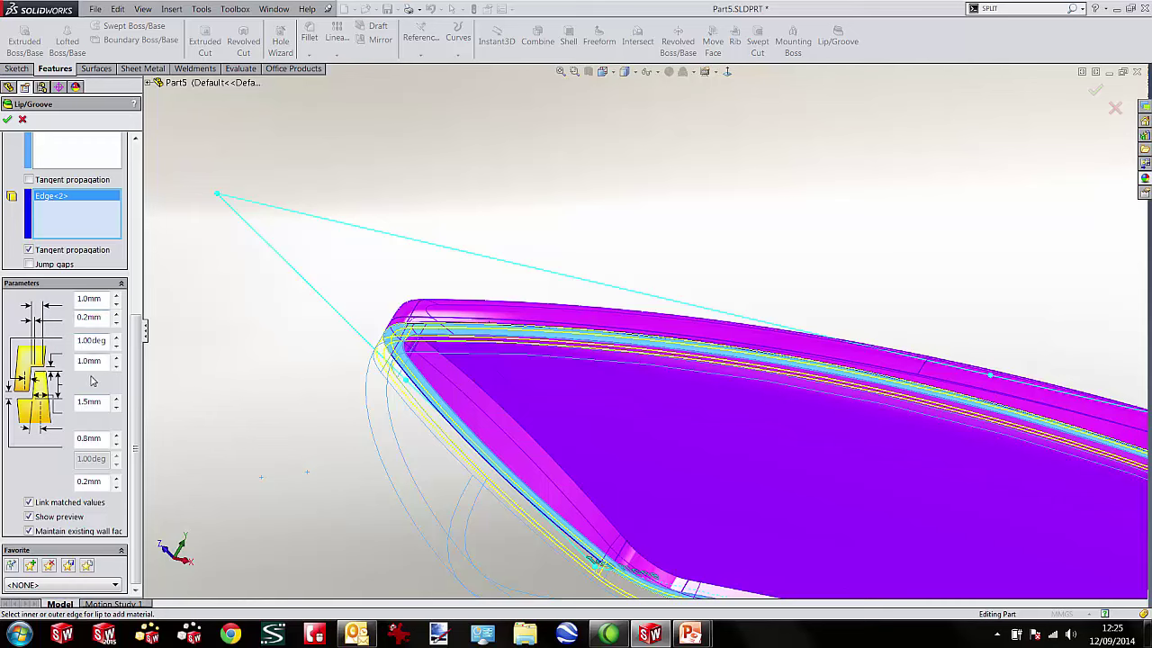
pyautogui.click(77, 401)
pyautogui.click(102, 440)
pyautogui.click(8, 120)
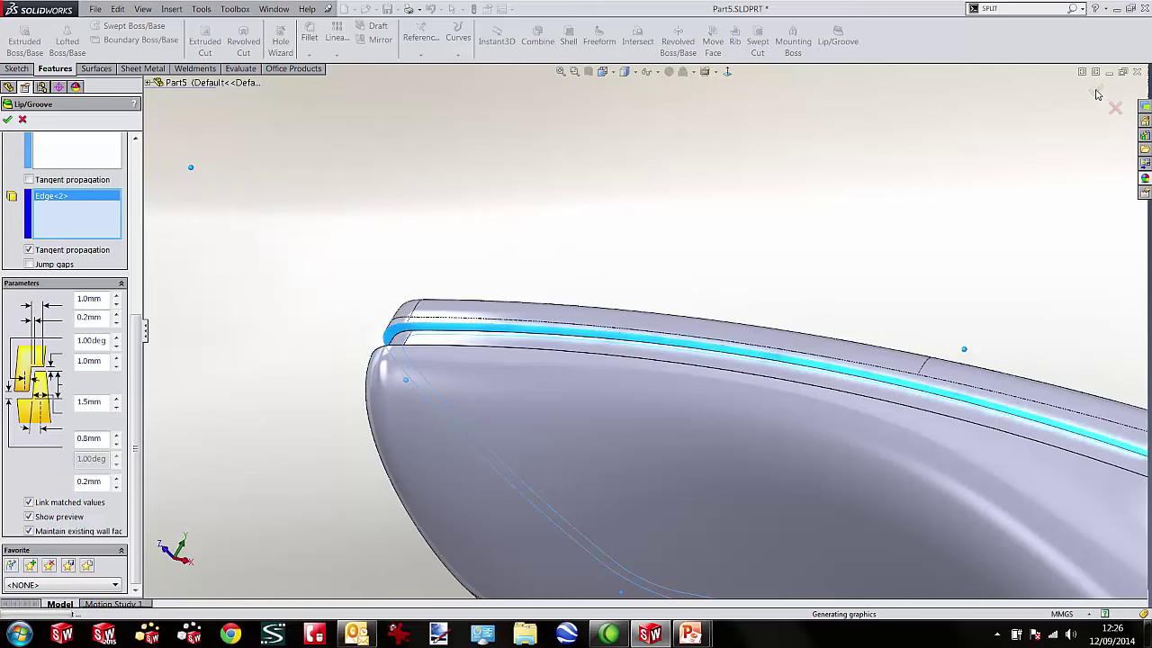
pyautogui.click(1097, 94)
pyautogui.click(633, 72)
pyautogui.click(625, 98)
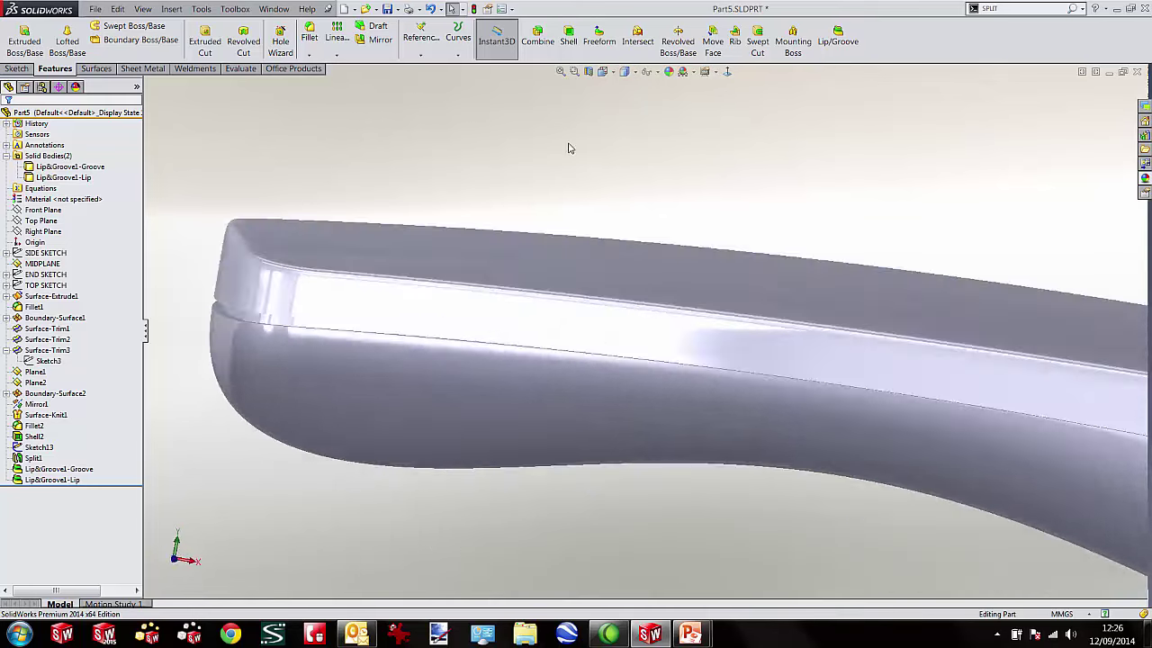
# Section the model at the Front Plane to examine the lip and groove joint at both ends, and remove the section.
pyautogui.moveTo(569, 148); pyautogui.dragTo(545, 114, button='middle')
pyautogui.click(588, 72)
pyautogui.scroll(-8, 480, 318)
pyautogui.moveTo(543, 497); pyautogui.dragTo(543, 497, button='middle')
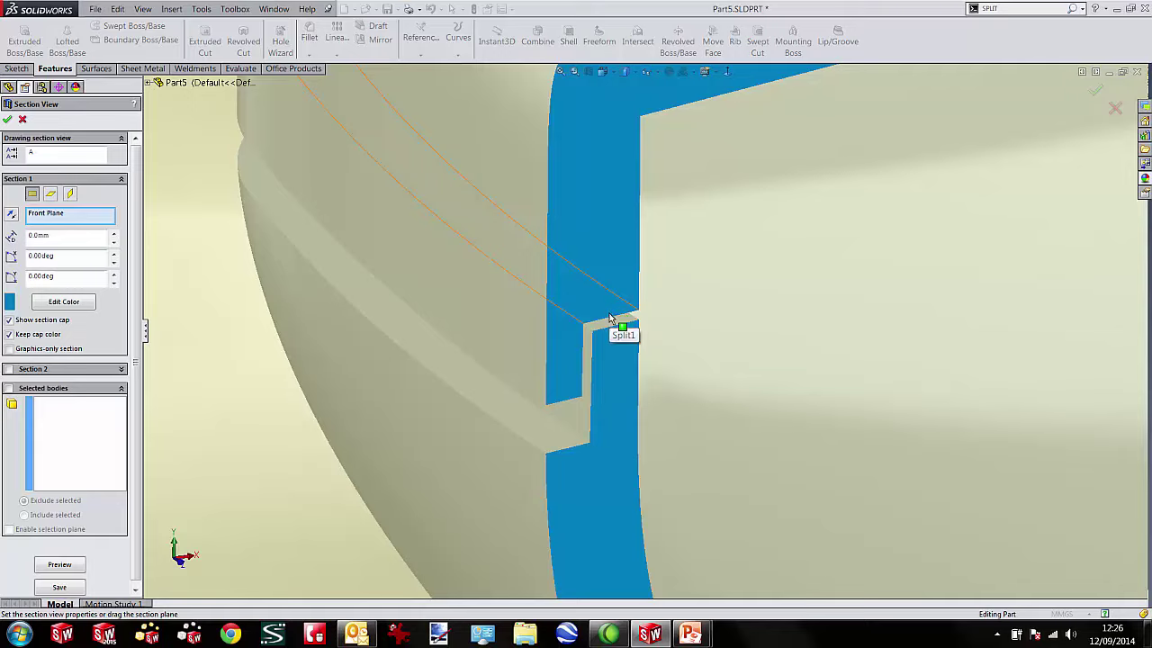
pyautogui.scroll(5, 612, 319)
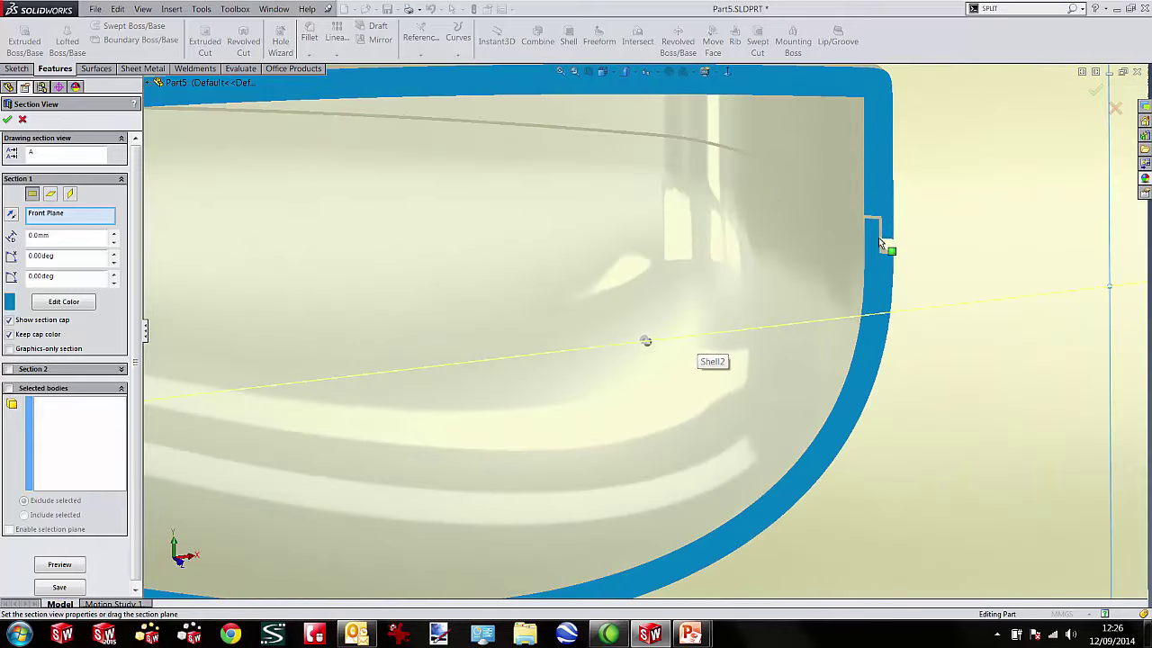
pyautogui.scroll(-5, 878, 245)
pyautogui.scroll(9, 661, 324)
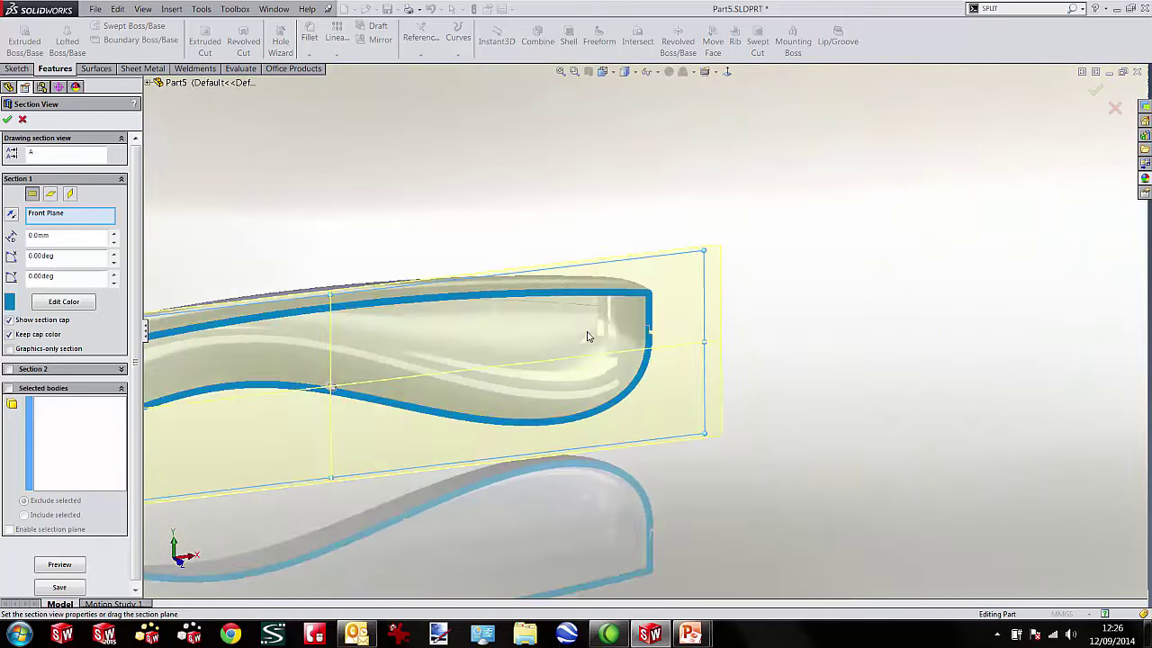
pyautogui.keyDown('ctrl'); pyautogui.moveTo(588, 332); pyautogui.dragTo(619, 309, button='middle'); pyautogui.keyUp('ctrl')
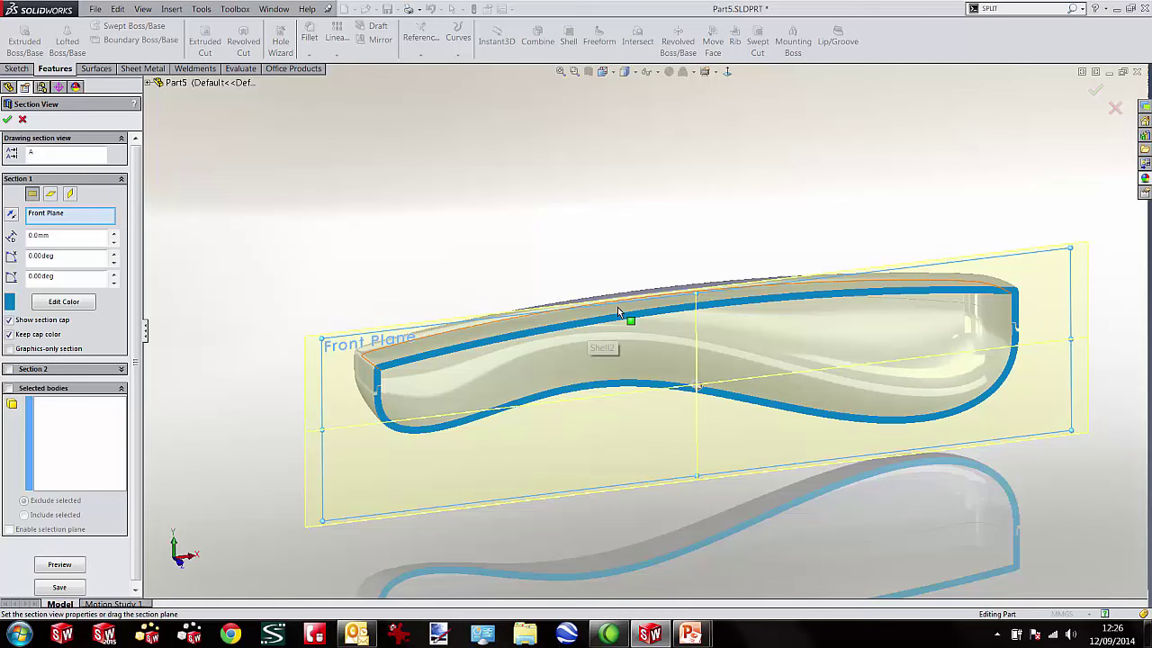
pyautogui.click(1094, 93)
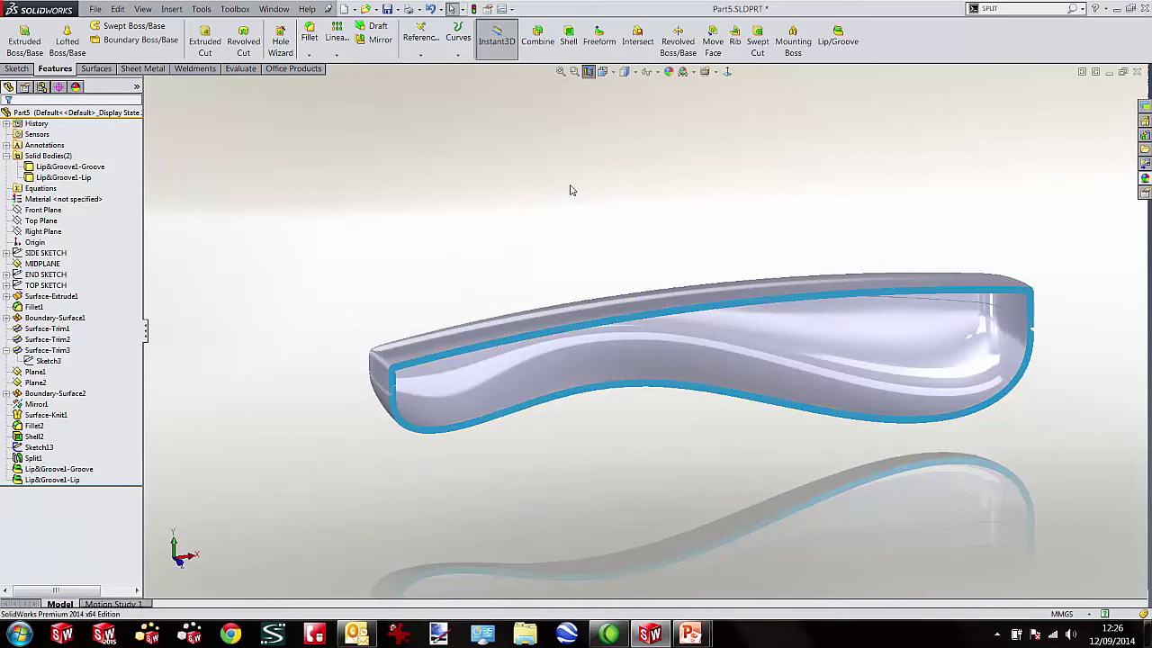
pyautogui.click(589, 71)
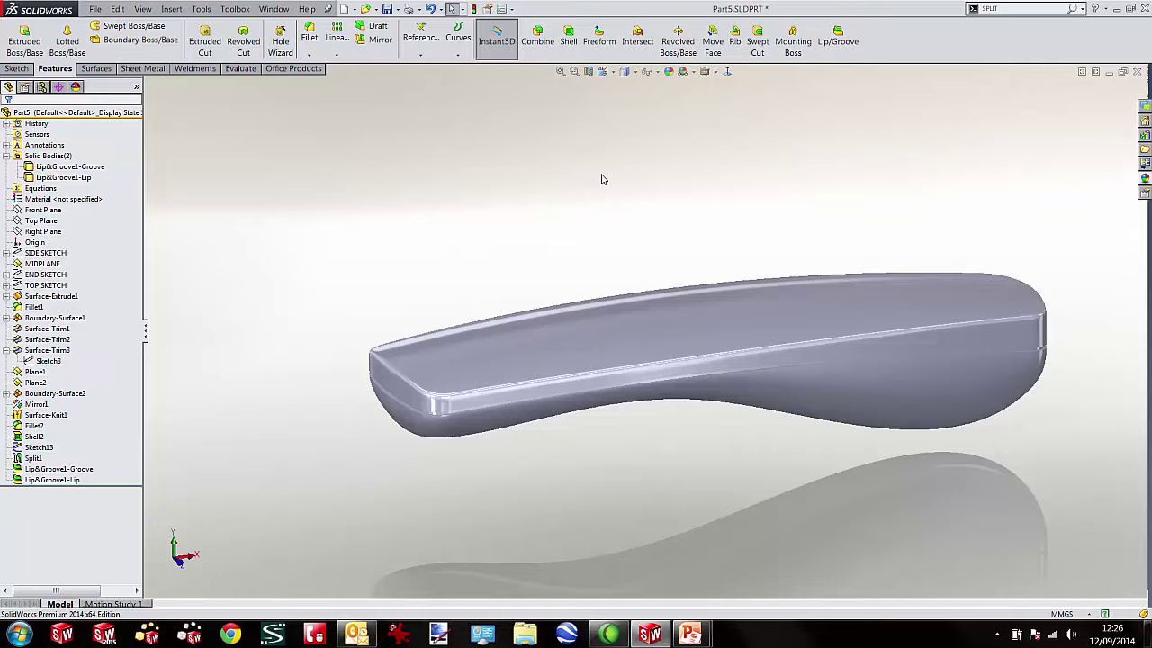
pyautogui.press('super+Tab')
pyautogui.press('super+Tab')
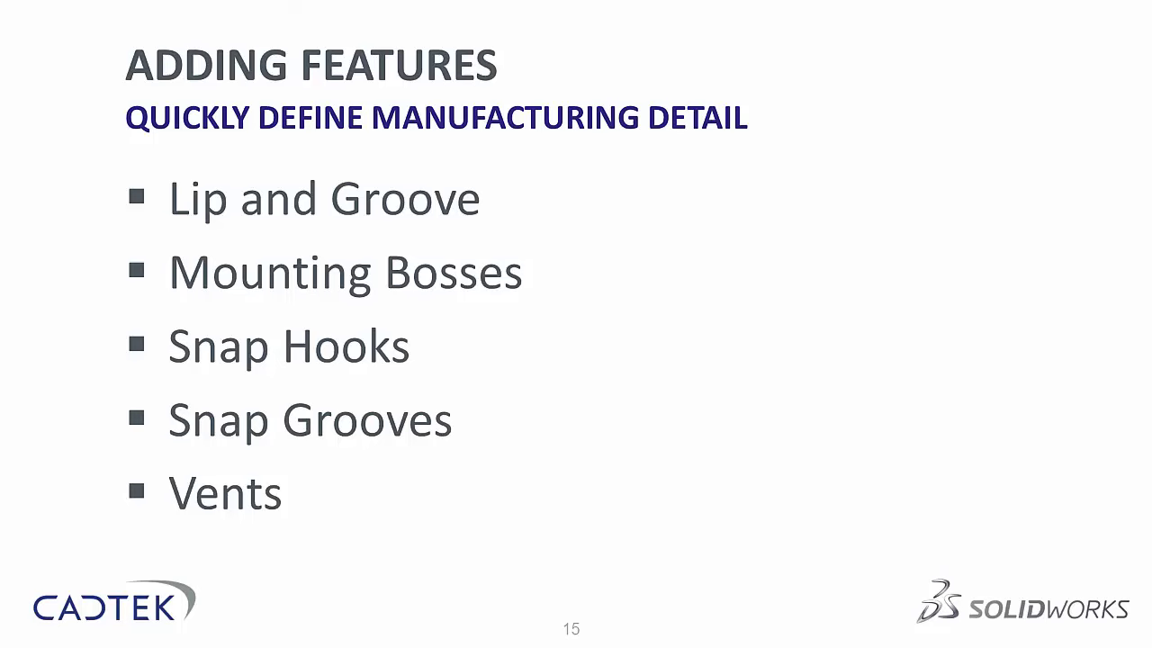
pyautogui.press('Right')
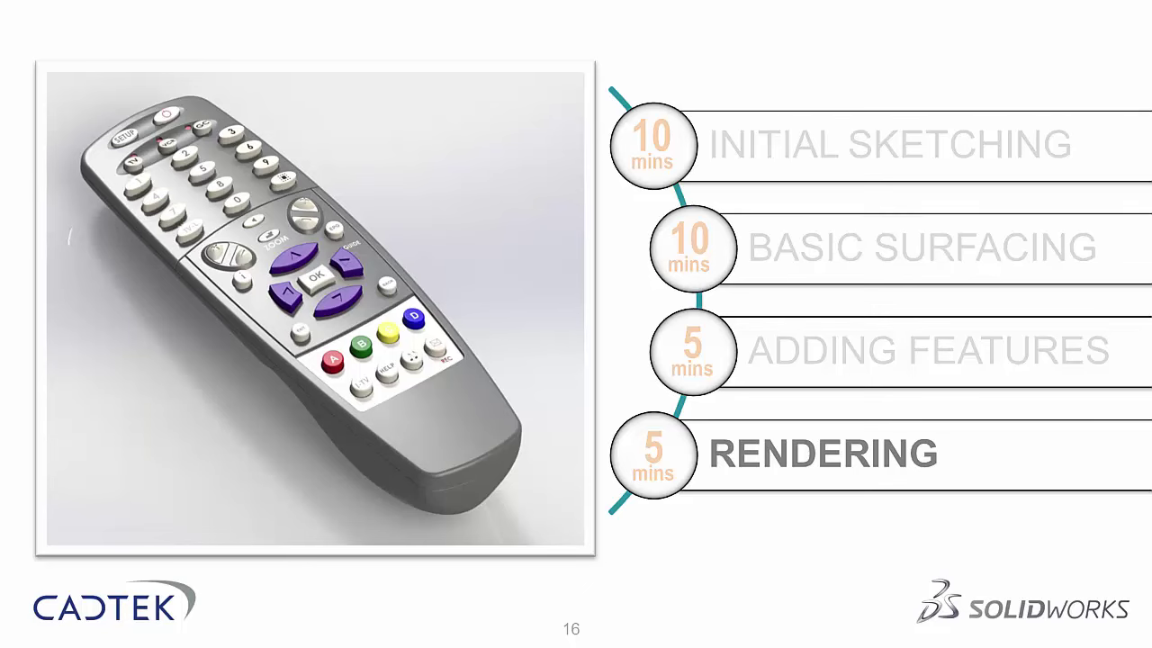
pyautogui.press('Right')
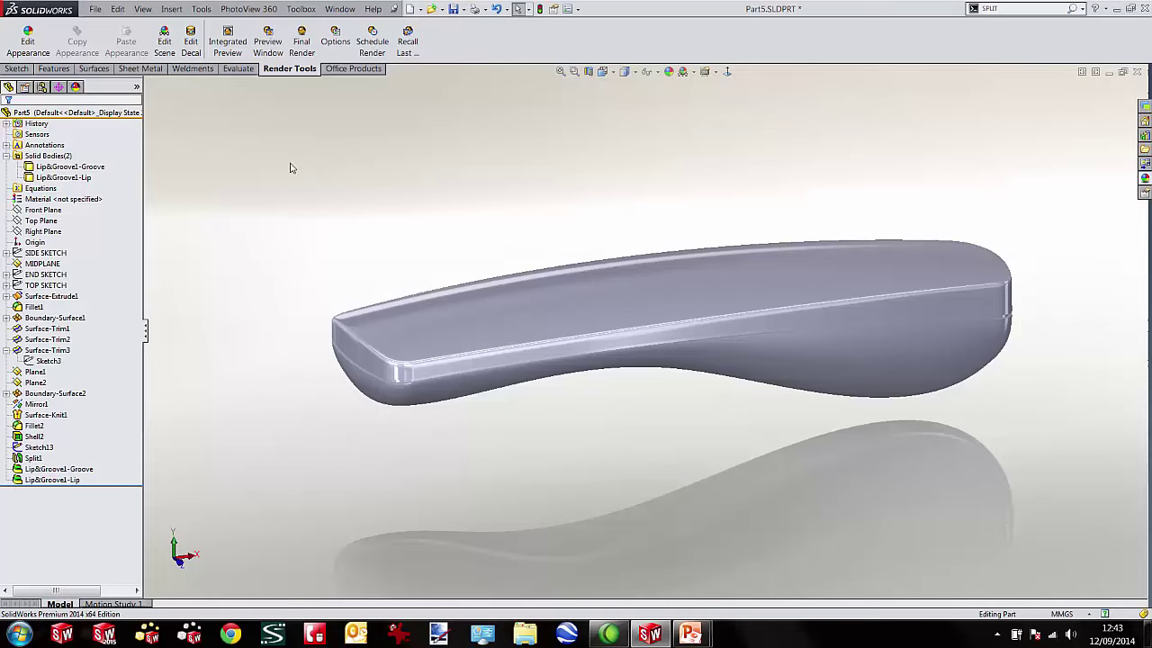
# Open the recent part COMPLETE-unrendered.SLDPRT and keep the appearances library displayed beside the model.
pyautogui.click(96, 11)
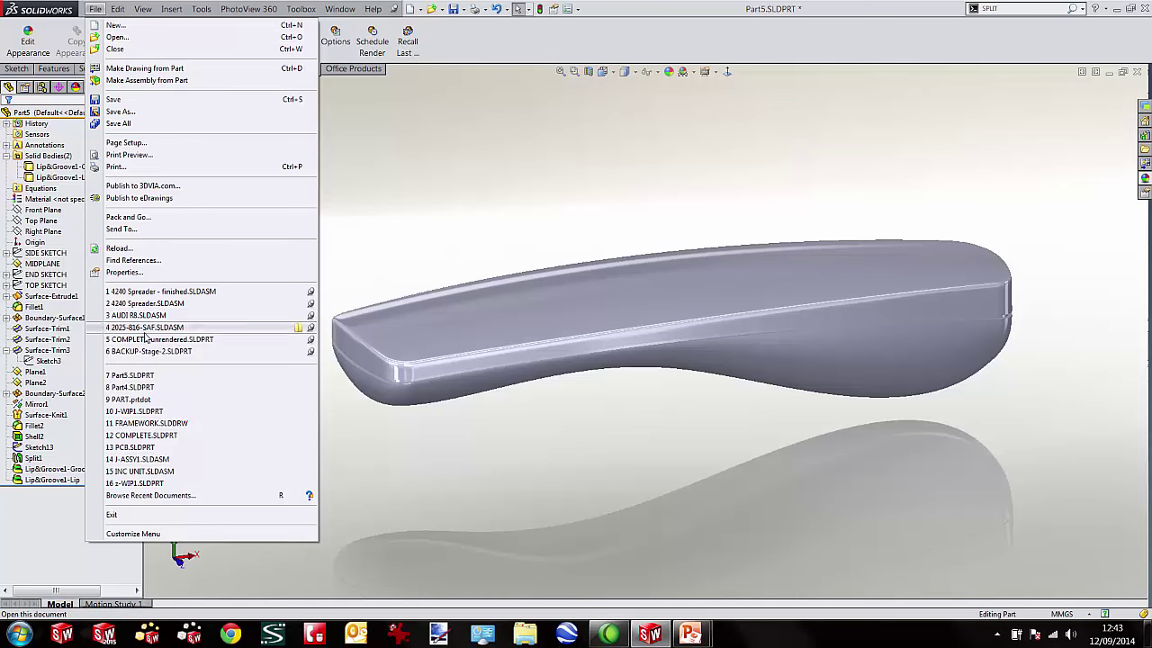
pyautogui.click(147, 340)
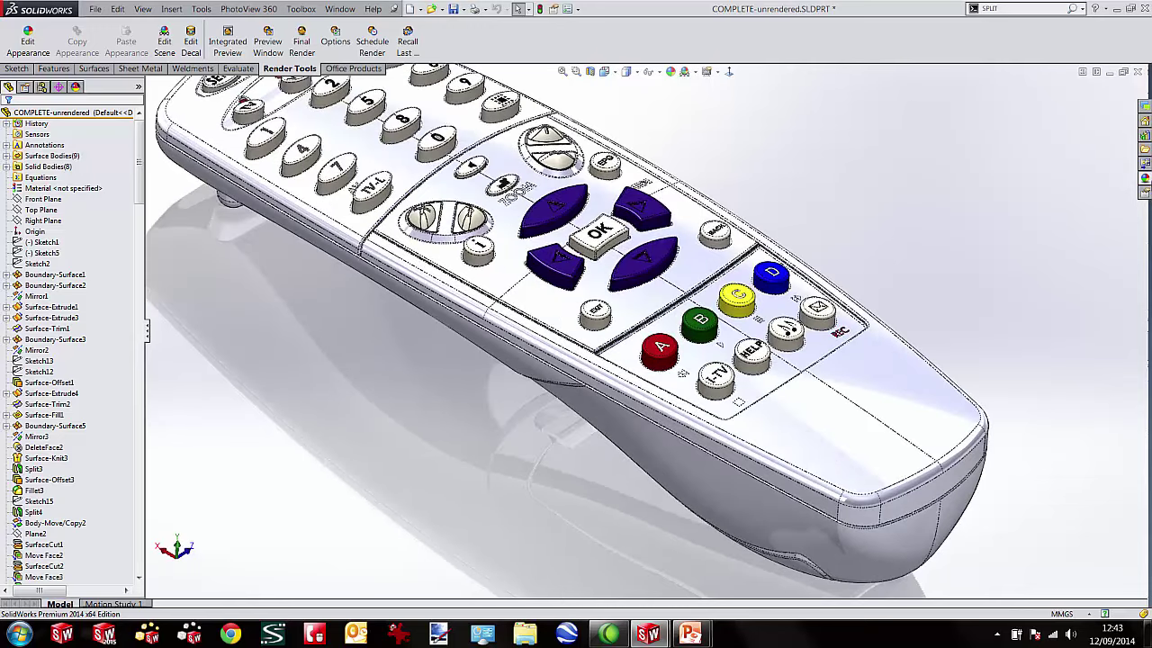
pyautogui.click(1145, 179)
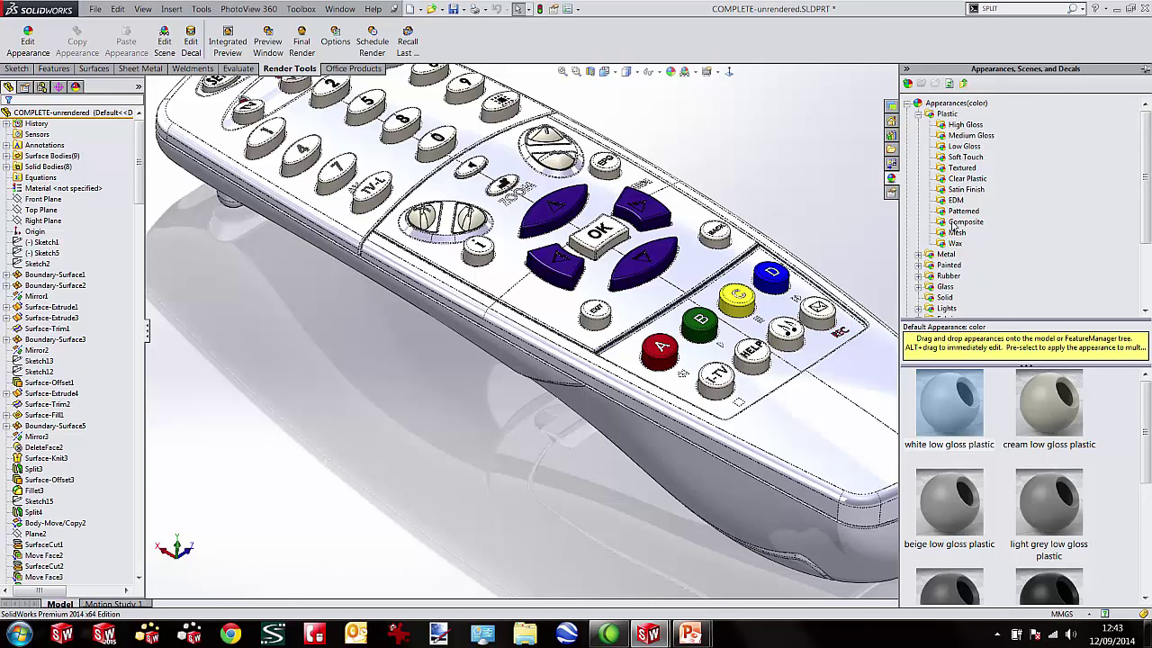
pyautogui.click(1146, 70)
pyautogui.press('f')
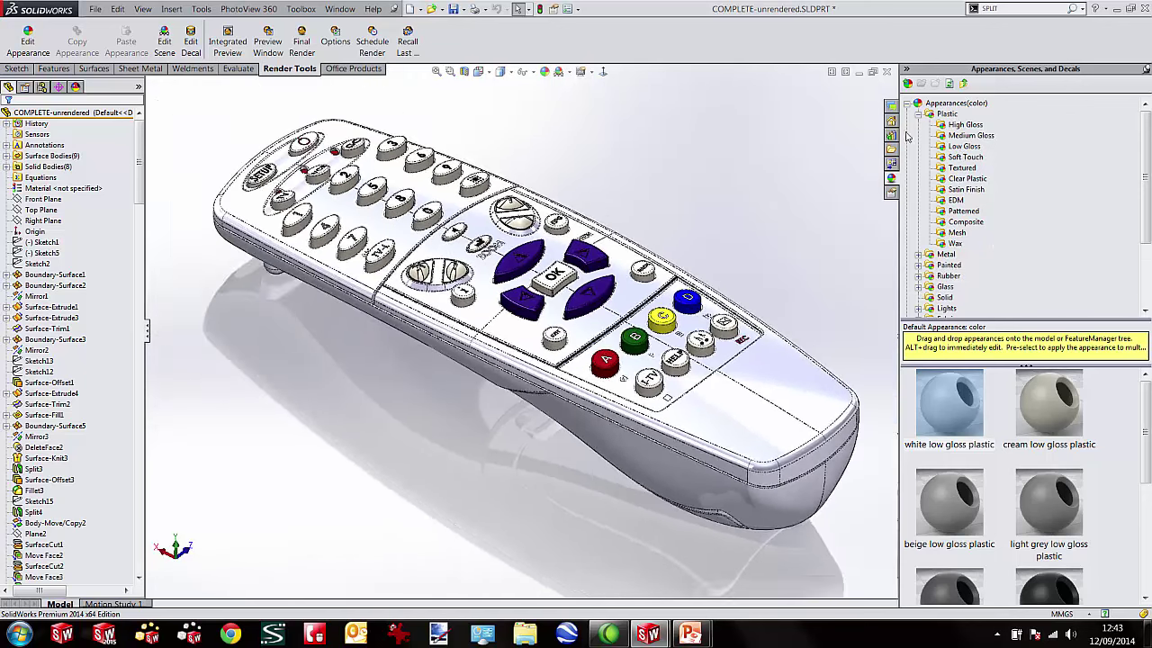
# Apply the dark grey low gloss plastic appearance to the remote control's lower housing body.
pyautogui.click(955, 126)
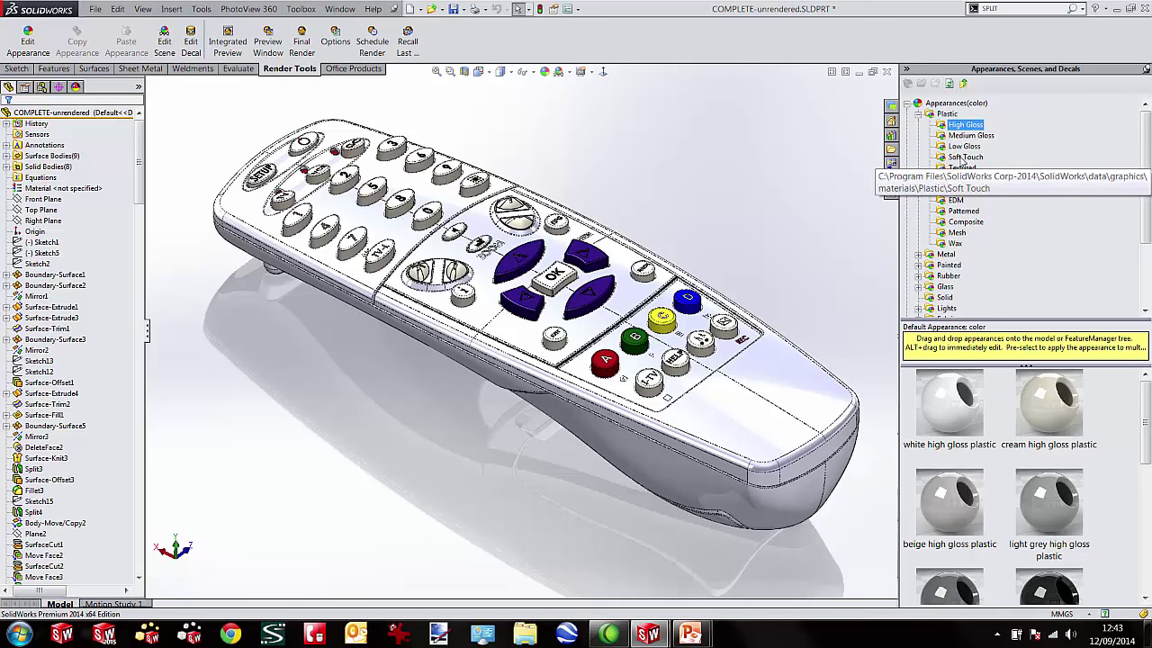
pyautogui.click(964, 147)
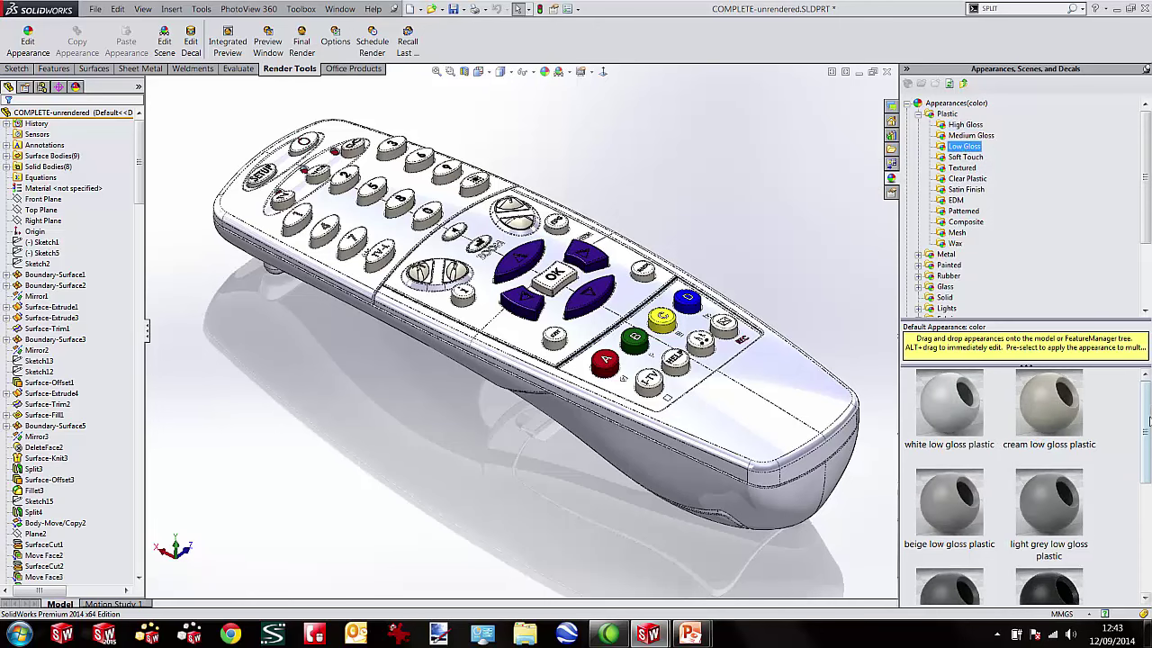
pyautogui.scroll(-1, 981, 459)
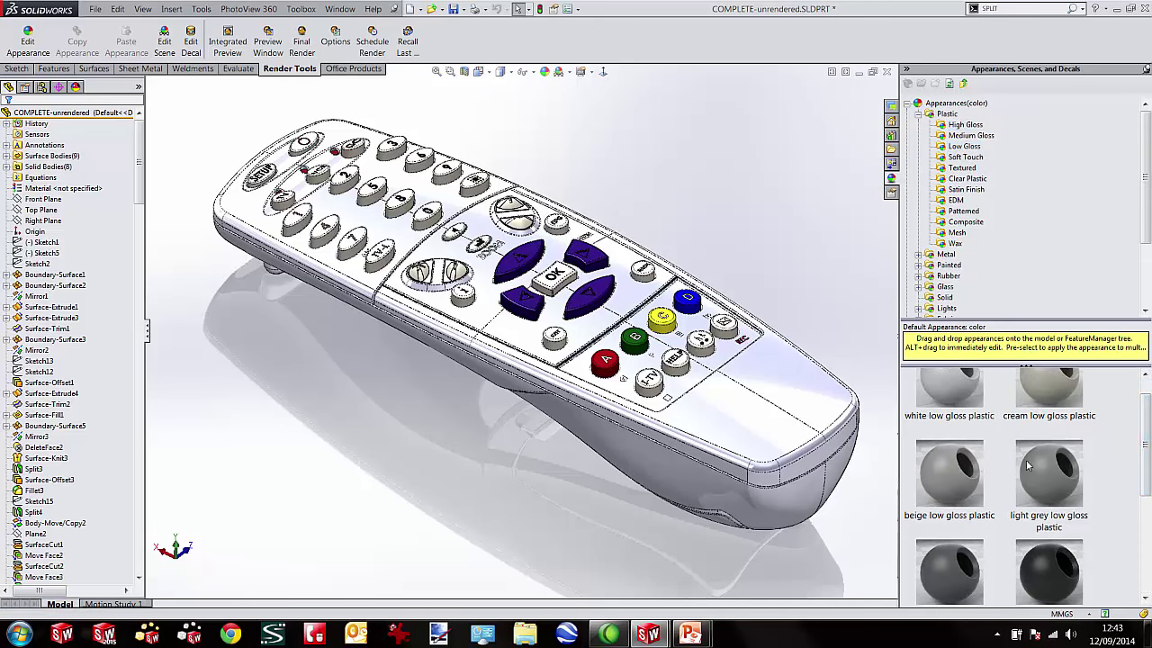
pyautogui.scroll(-3, 954, 459)
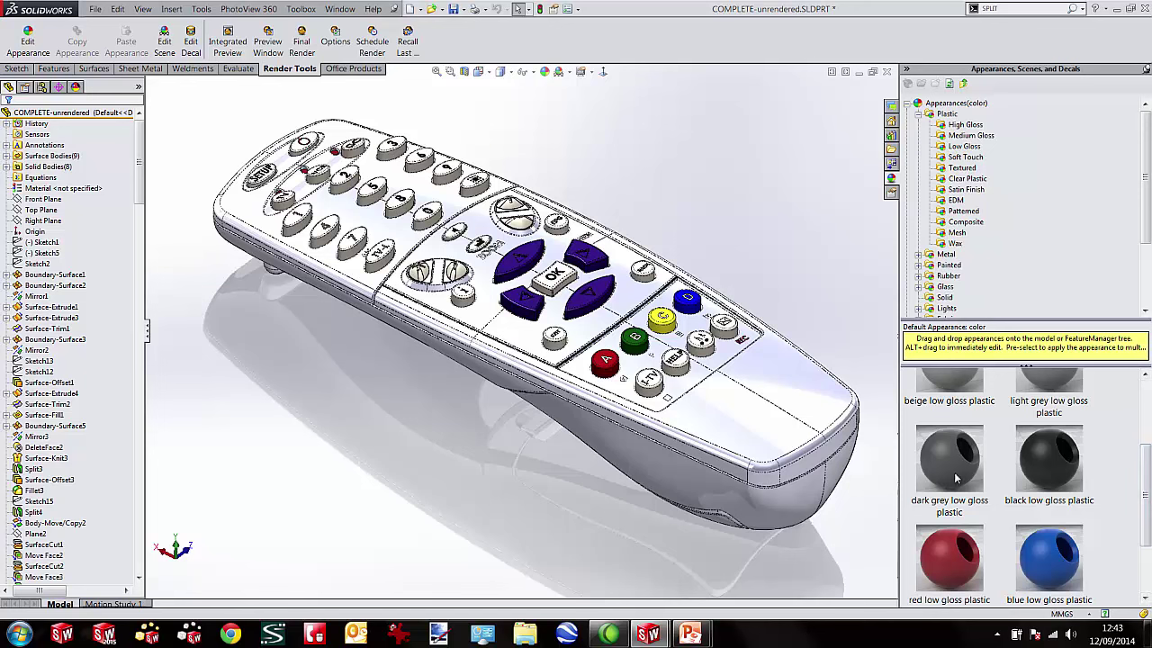
pyautogui.moveTo(959, 452); pyautogui.dragTo(652, 466)
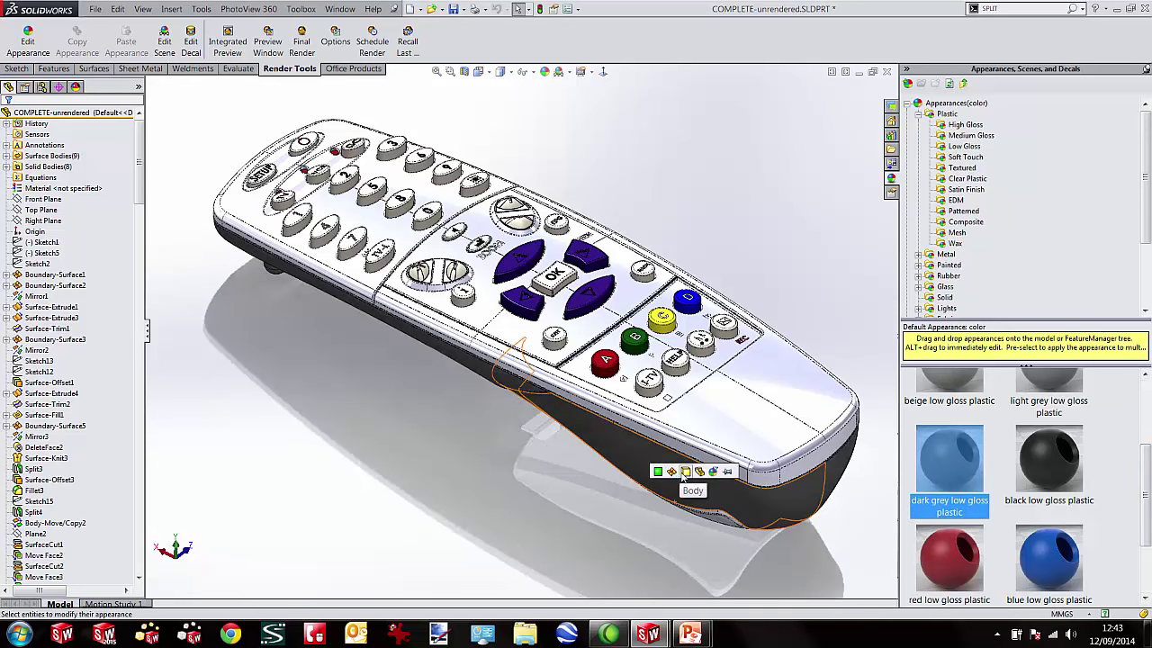
# Copy the lower housing's dark grey appearance and paste it onto the white upper housing body.
pyautogui.moveTo(563, 481); pyautogui.dragTo(630, 171, button='middle')
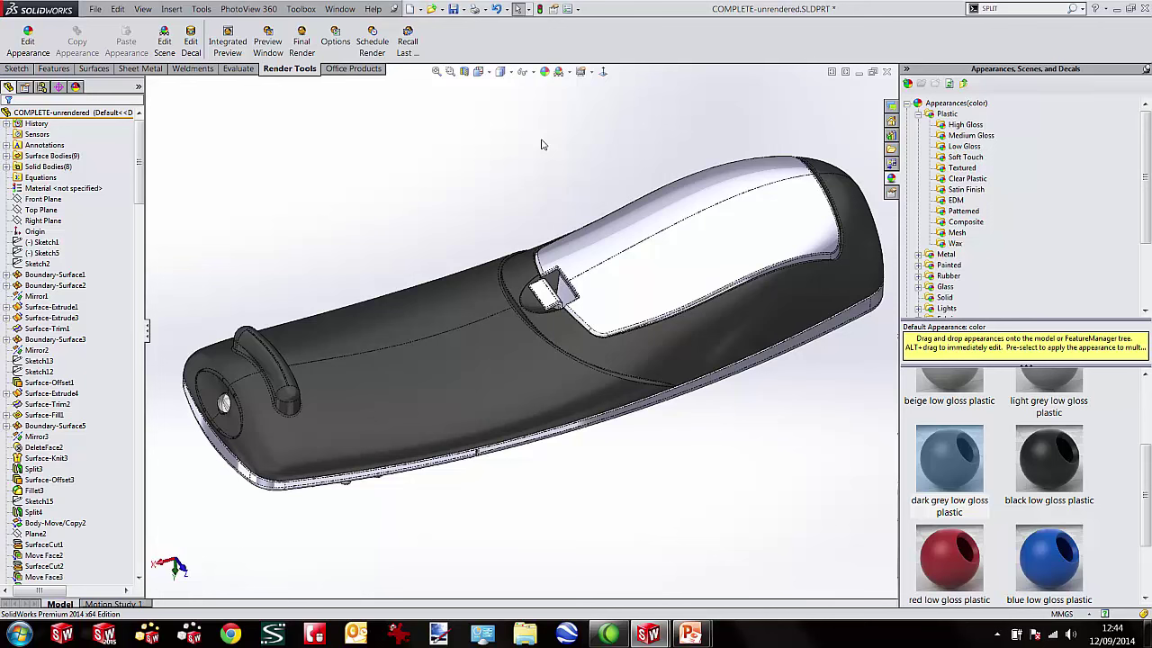
pyautogui.rightClick(457, 282)
pyautogui.click(541, 249)
pyautogui.moveTo(541, 245); pyautogui.dragTo(553, 400, button='middle')
pyautogui.rightClick(544, 403)
pyautogui.click(618, 539)
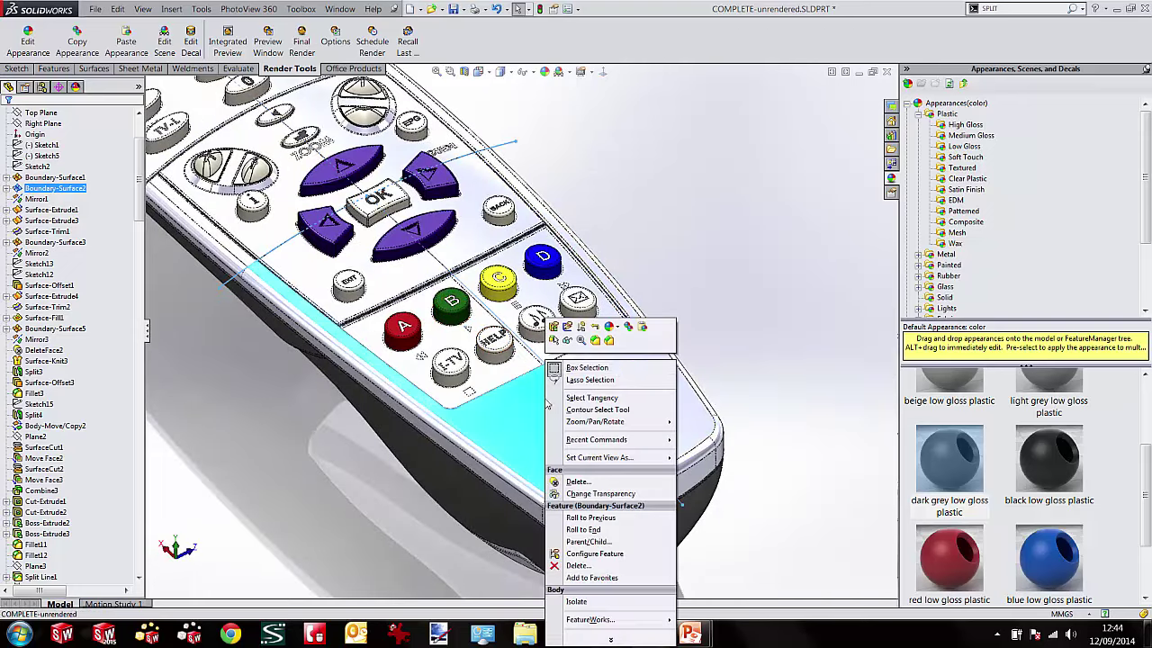
pyautogui.click(643, 329)
pyautogui.click(643, 330)
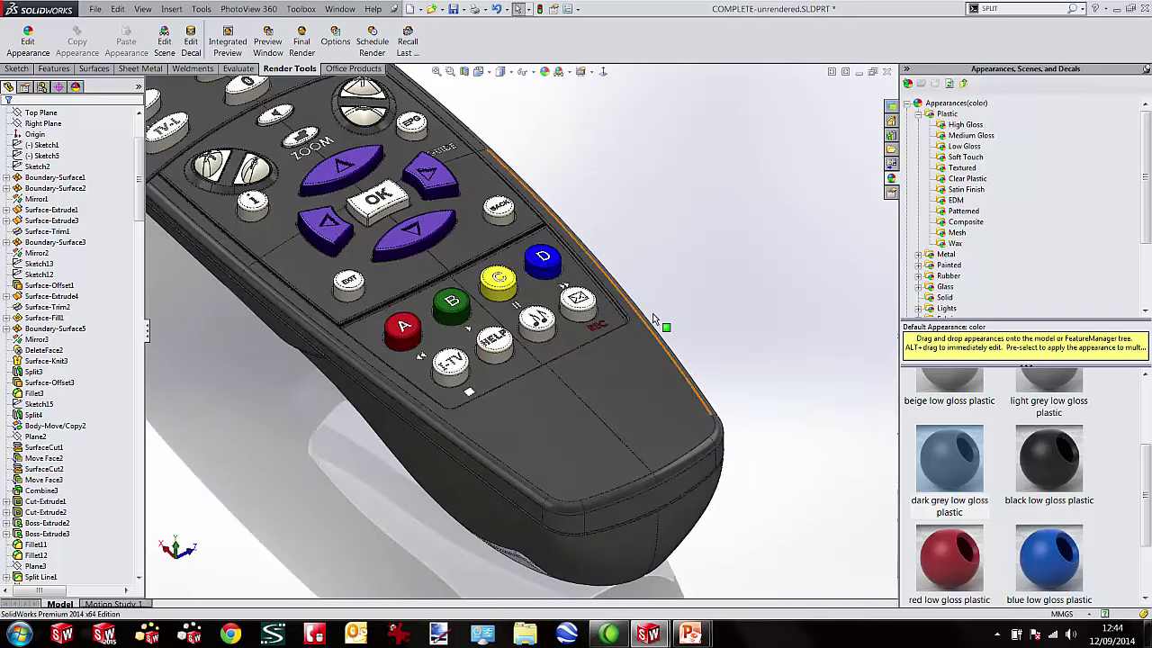
# Try the textured plastics PW-MT11060 and PW-MT11070 on the battery cover body.
pyautogui.moveTo(795, 201); pyautogui.dragTo(806, 206, button='middle')
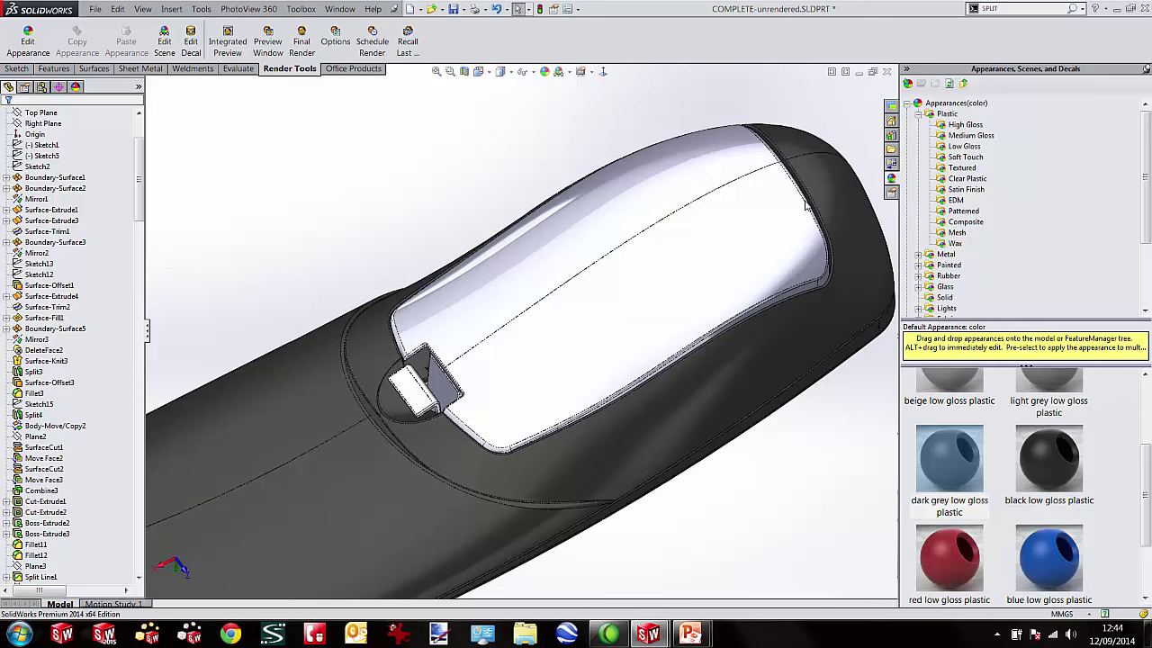
pyautogui.click(961, 168)
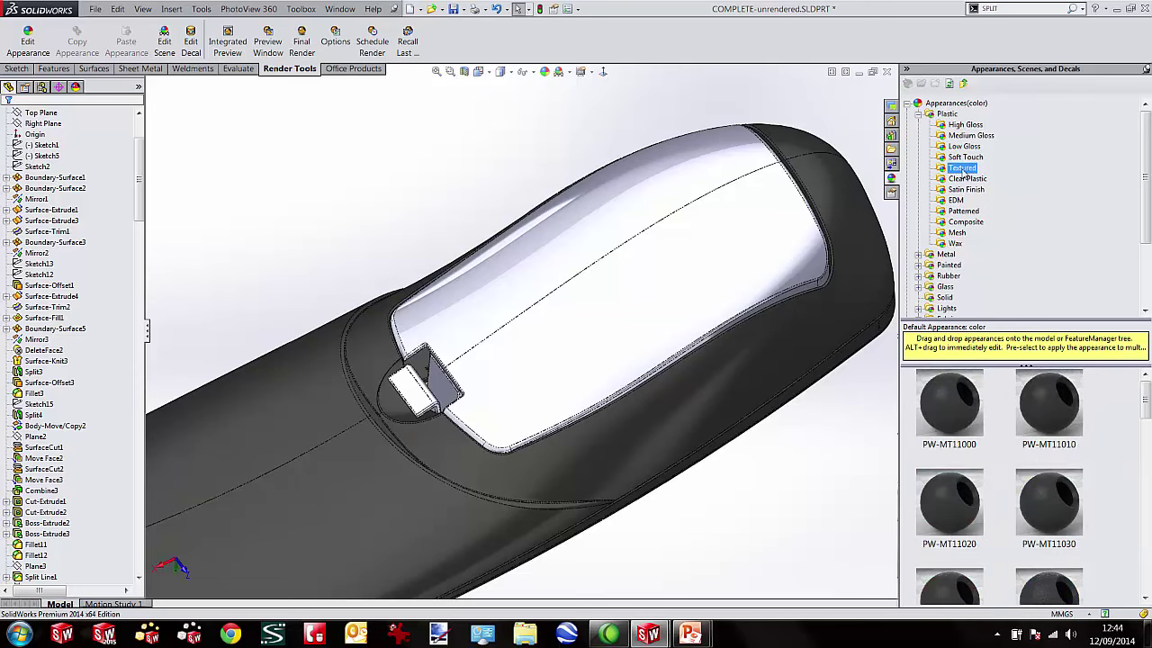
pyautogui.moveTo(1143, 410); pyautogui.dragTo(1141, 455)
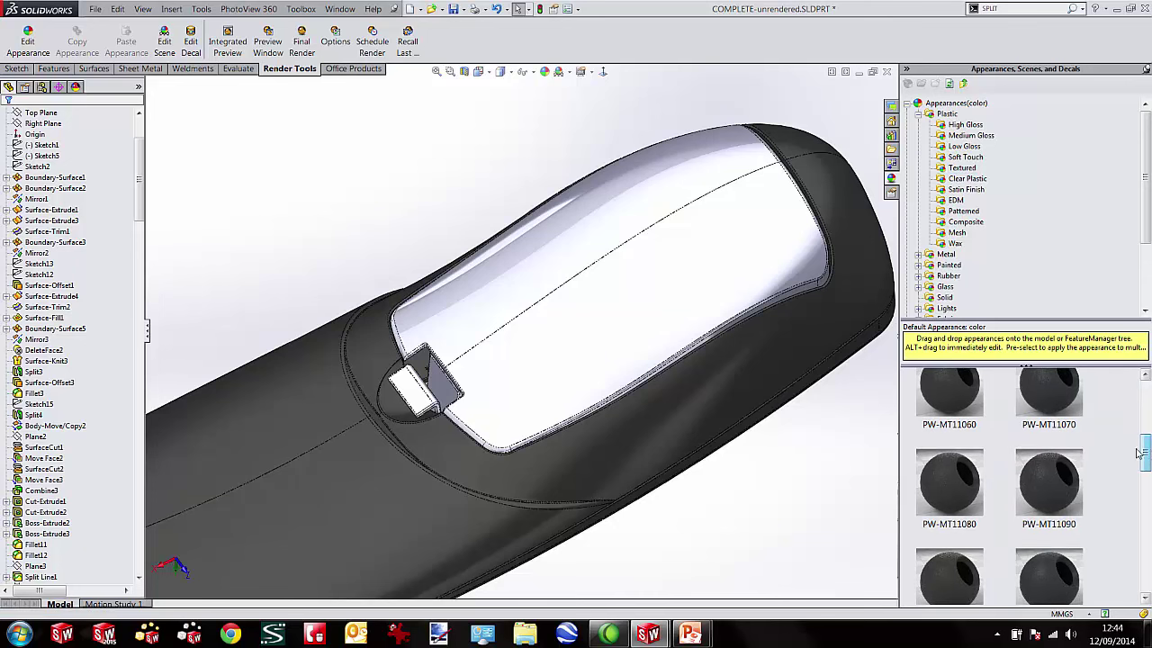
pyautogui.moveTo(950, 393); pyautogui.dragTo(699, 290)
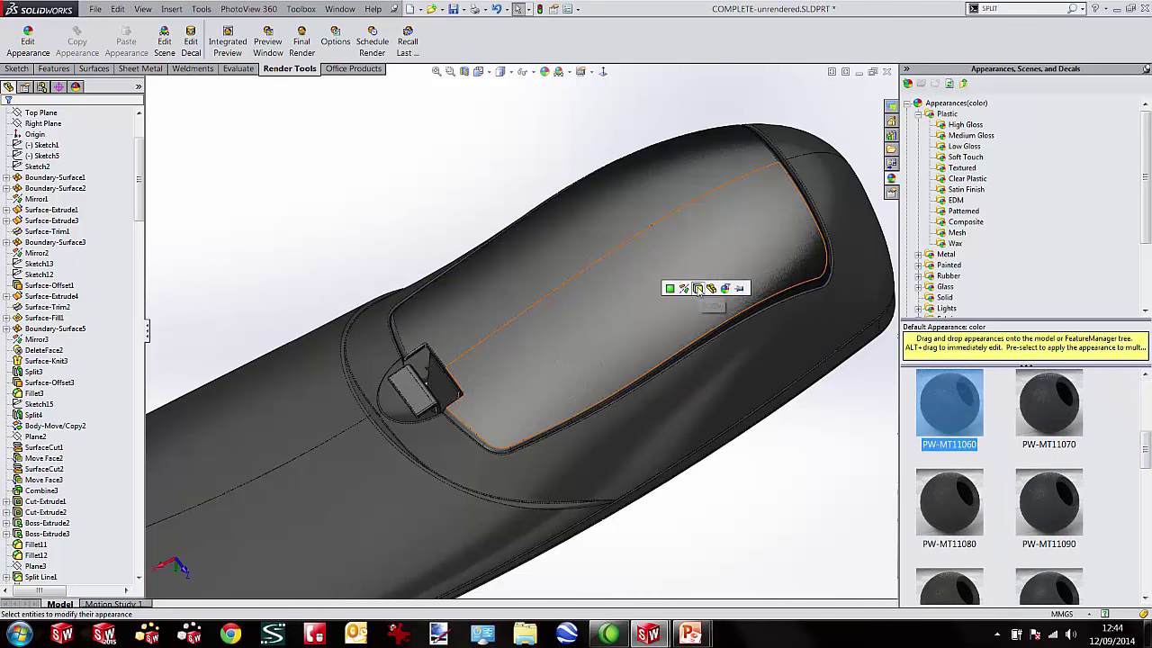
pyautogui.click(699, 289)
pyautogui.scroll(-5, 672, 282)
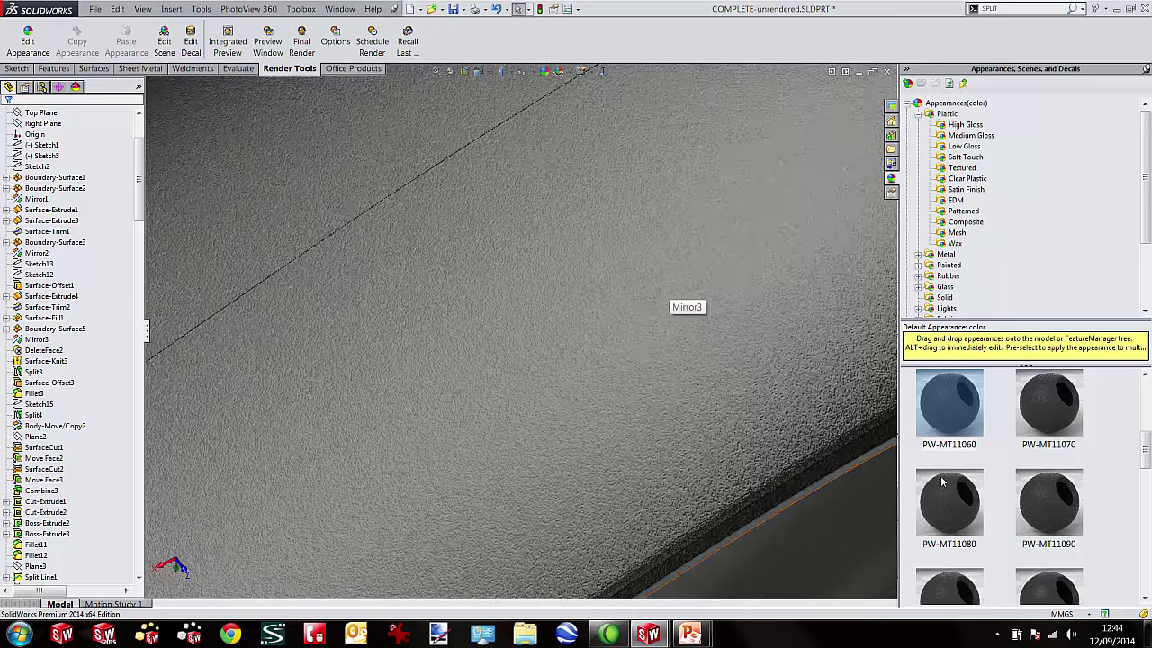
pyautogui.moveTo(1048, 402); pyautogui.dragTo(644, 315)
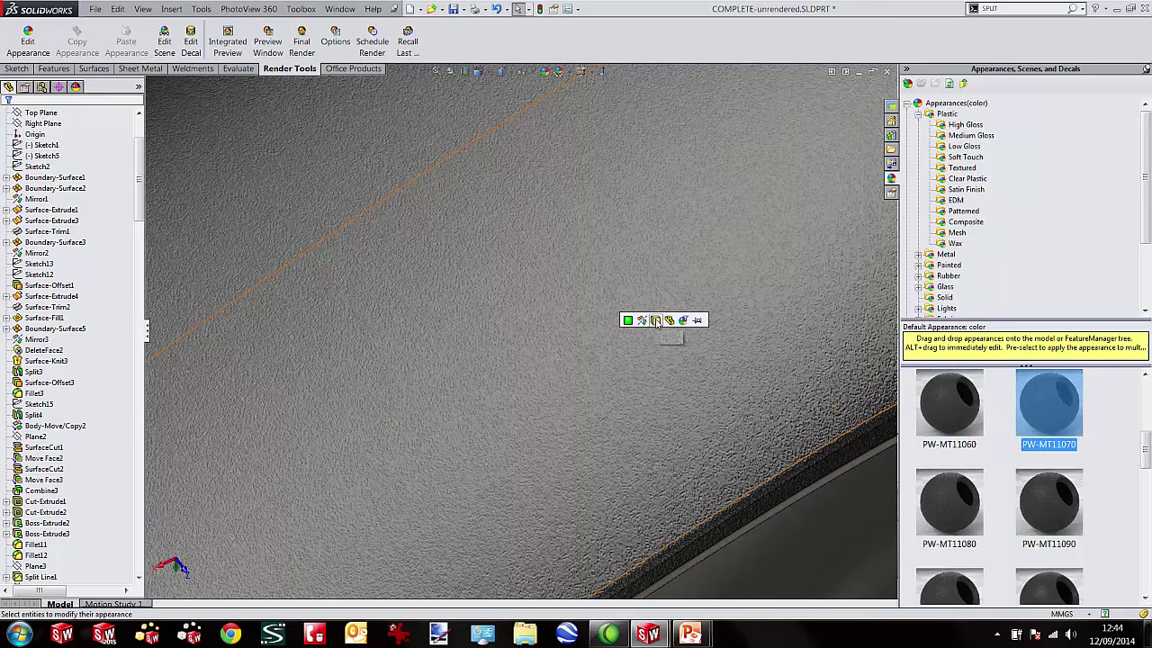
pyautogui.click(656, 320)
# Apply the textured plastic PW-MT11080 to the battery cover body.
pyautogui.click(920, 529)
pyautogui.moveTo(920, 529); pyautogui.dragTo(697, 351)
pyautogui.click(696, 348)
pyautogui.scroll(7, 706, 342)
pyautogui.scroll(-3, 684, 340)
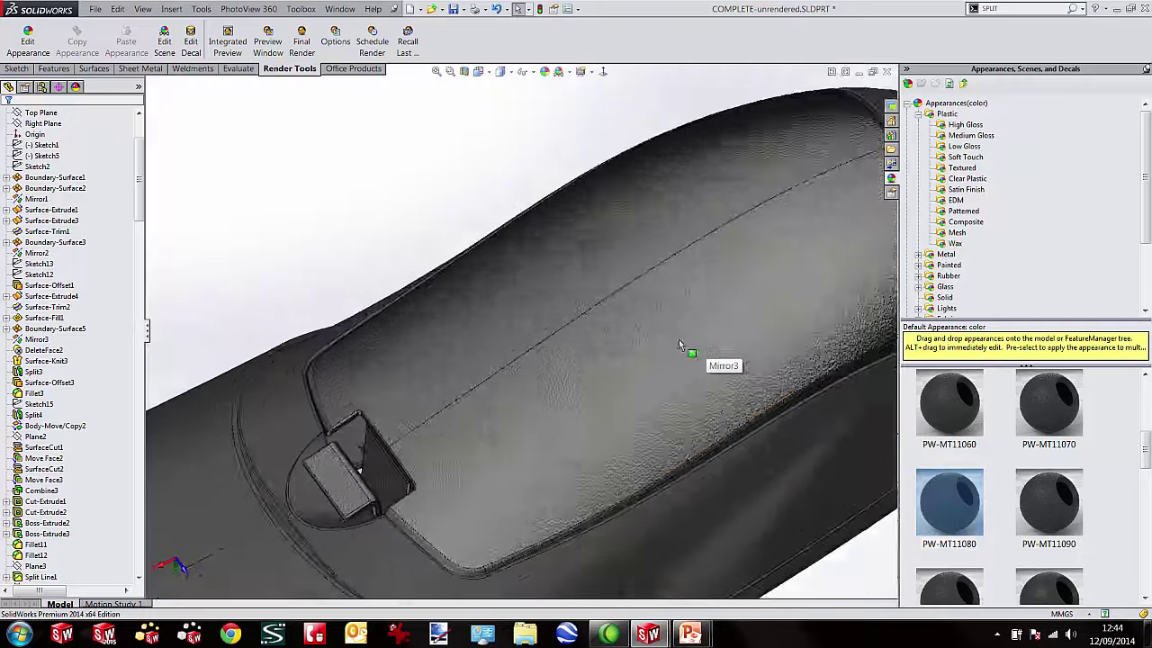
# Apply the white low gloss plastic appearance to the top face surrounding the coloured A, B, C and D buttons.
pyautogui.scroll(-3, 385, 223)
pyautogui.scroll(-5, 384, 221)
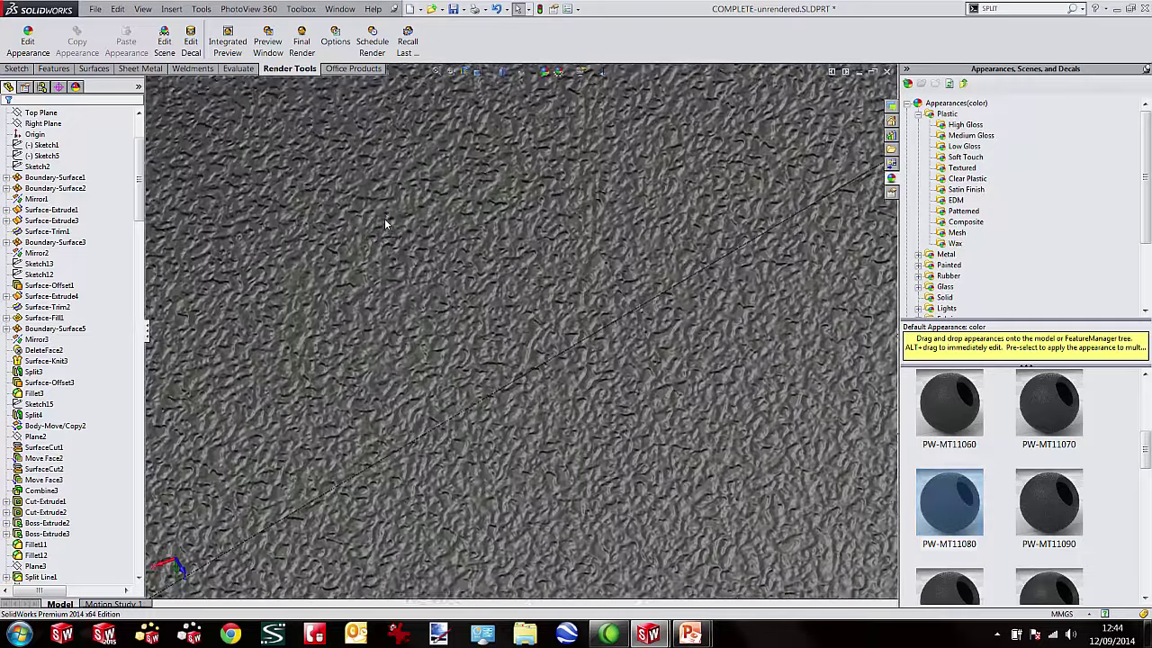
pyautogui.scroll(3, 384, 223)
pyautogui.scroll(3, 556, 276)
pyautogui.scroll(5, 558, 279)
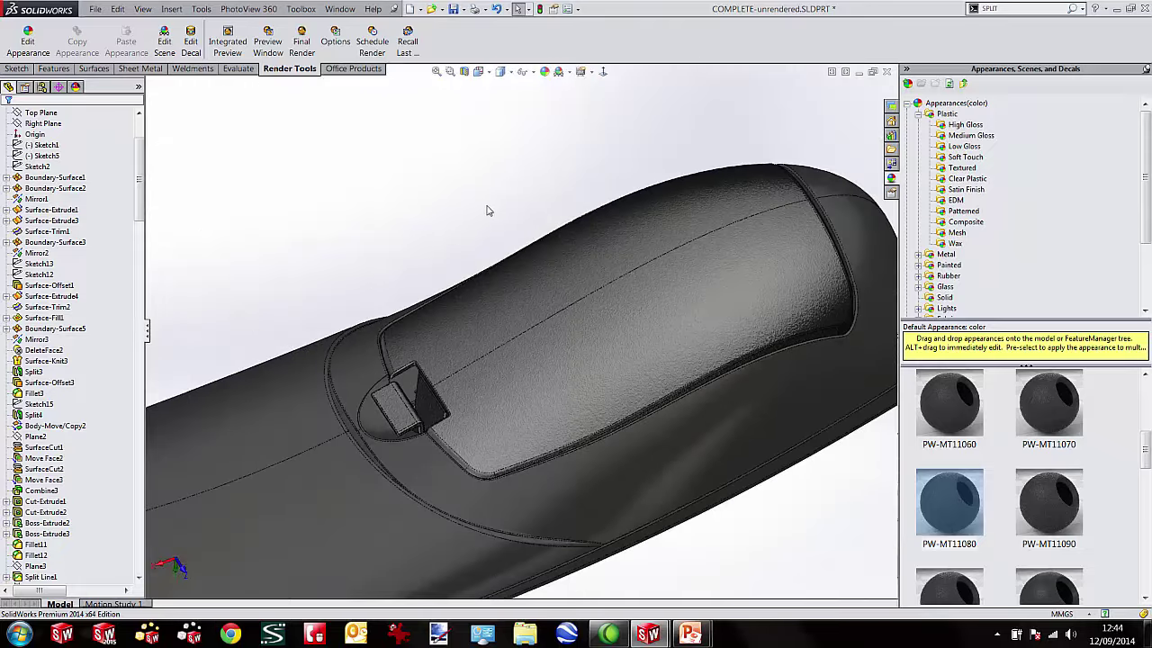
pyautogui.moveTo(506, 169); pyautogui.dragTo(654, 340, button='middle')
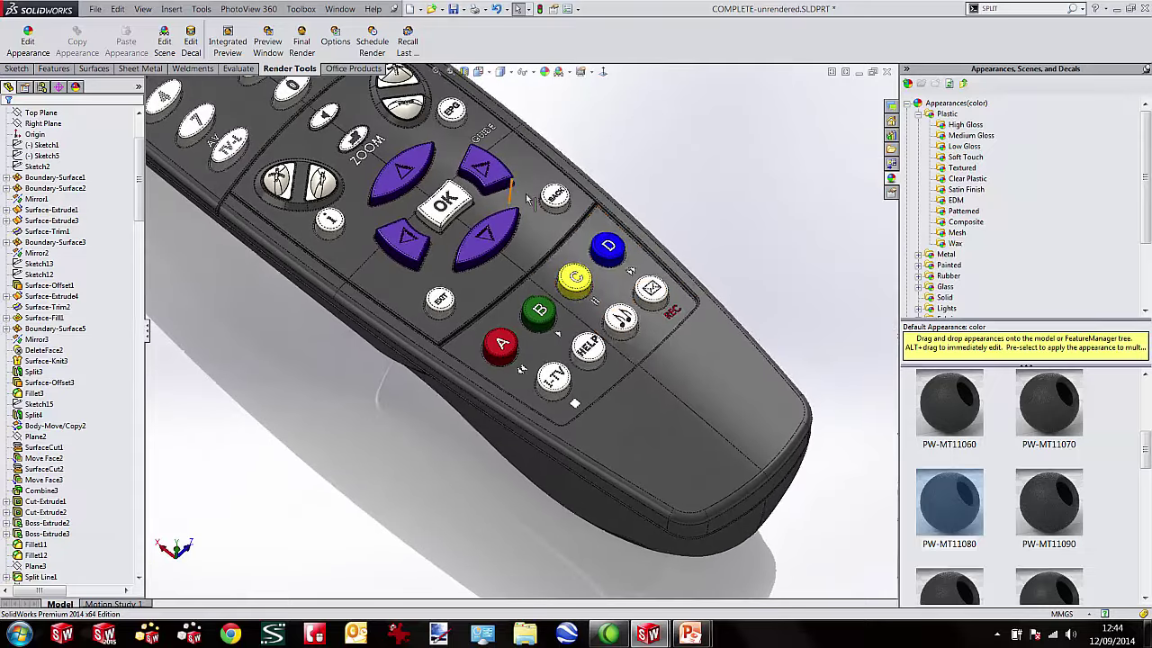
pyautogui.click(654, 334)
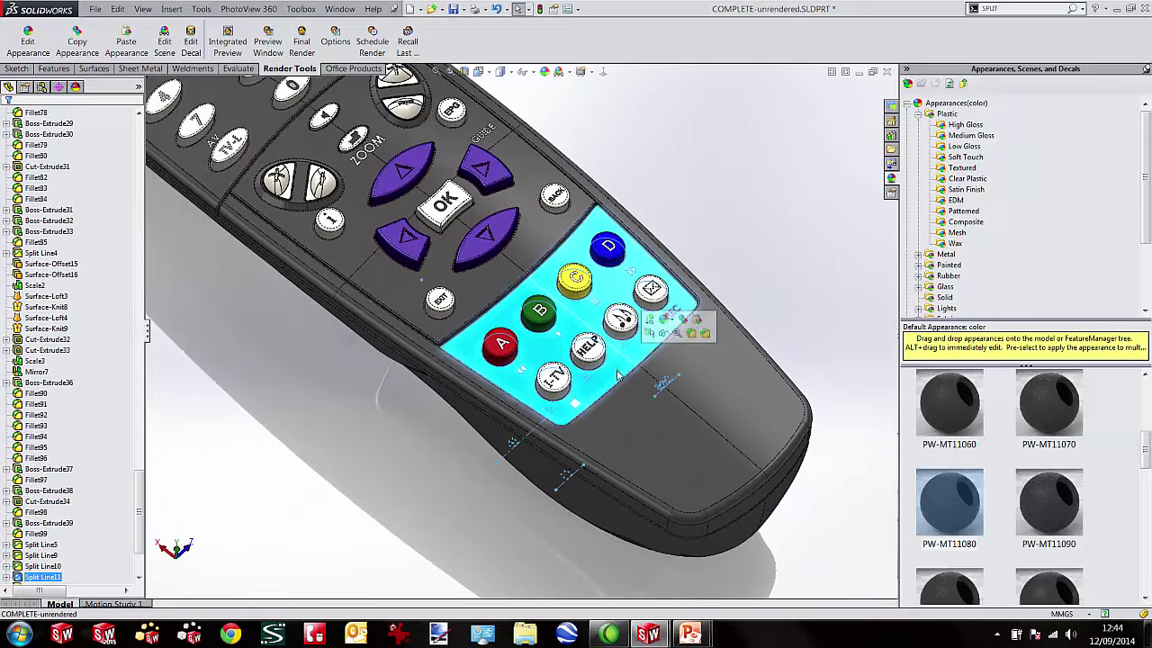
pyautogui.moveTo(1148, 224); pyautogui.dragTo(1148, 225)
pyautogui.click(964, 145)
pyautogui.rightClick(972, 419)
pyautogui.click(975, 421)
pyautogui.click(755, 214)
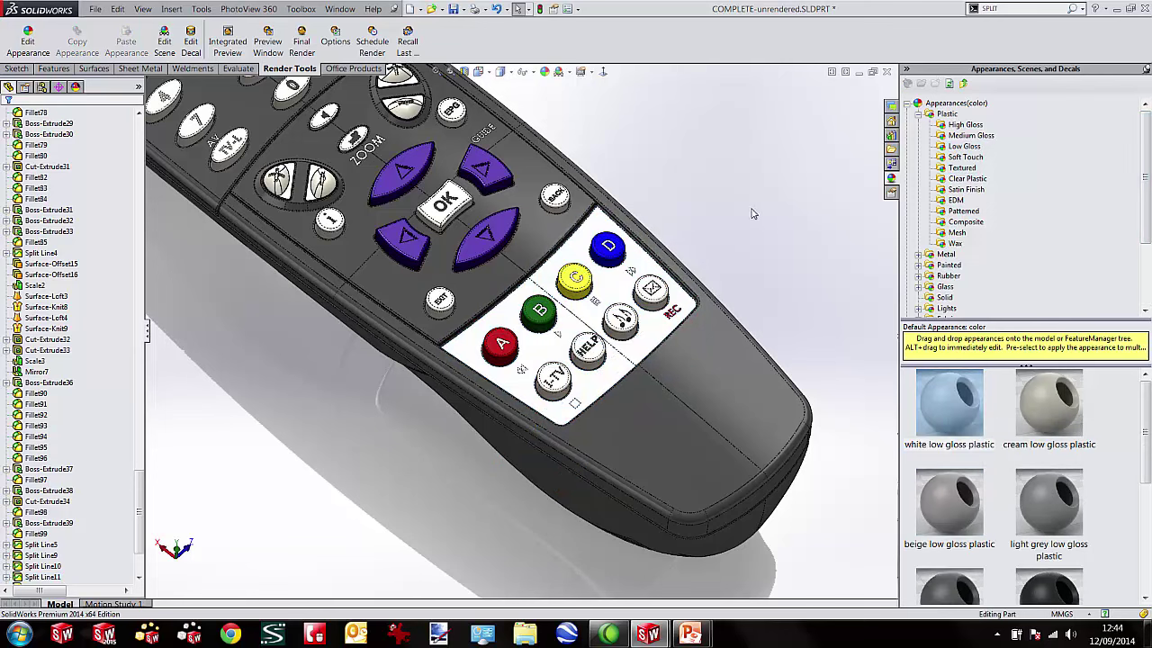
pyautogui.press('f')
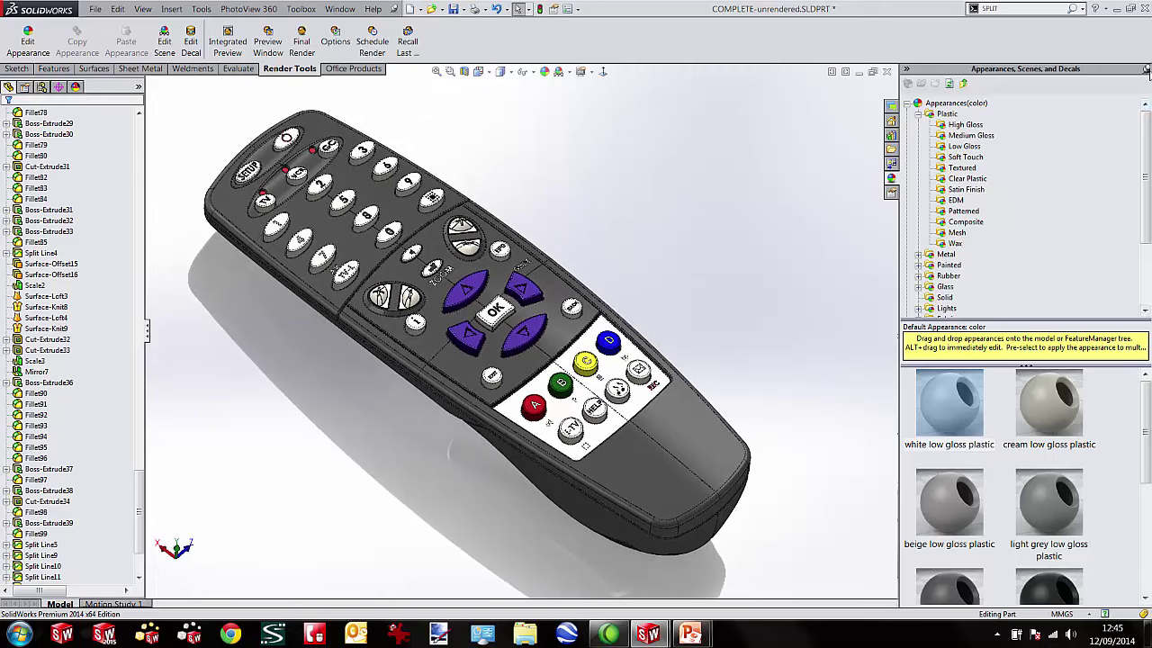
# Collapse the appearances library and apply the 3 Point Faded scene to the remote model.
pyautogui.click(1148, 71)
pyautogui.click(747, 197)
pyautogui.moveTo(747, 196); pyautogui.dragTo(747, 196, button='middle')
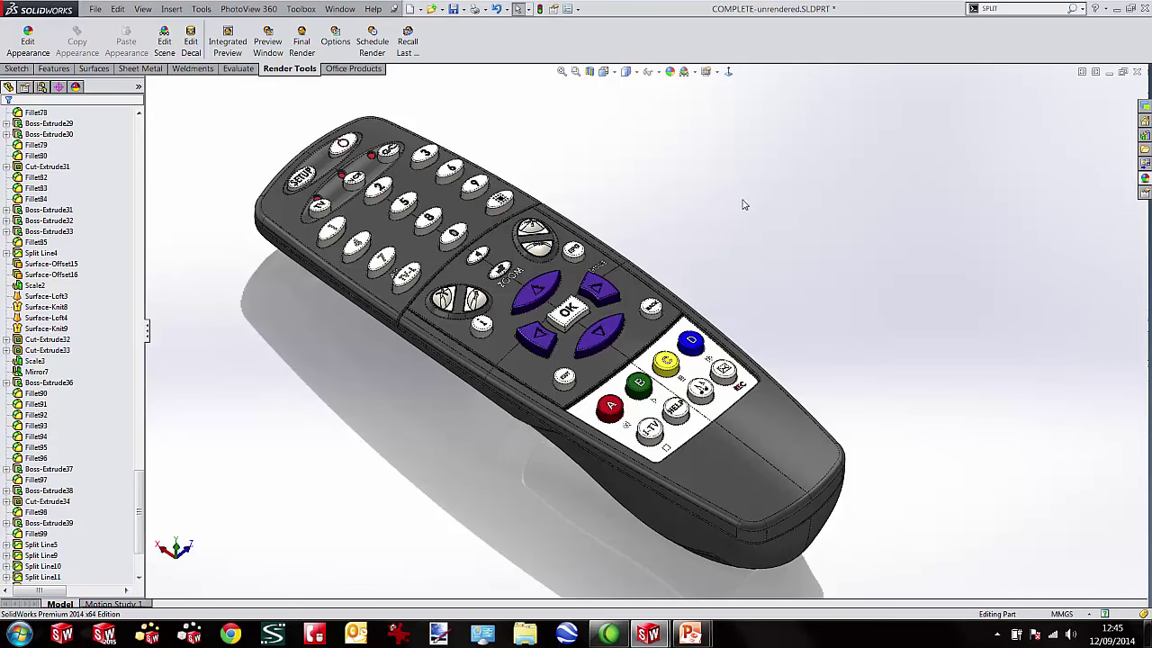
pyautogui.click(693, 72)
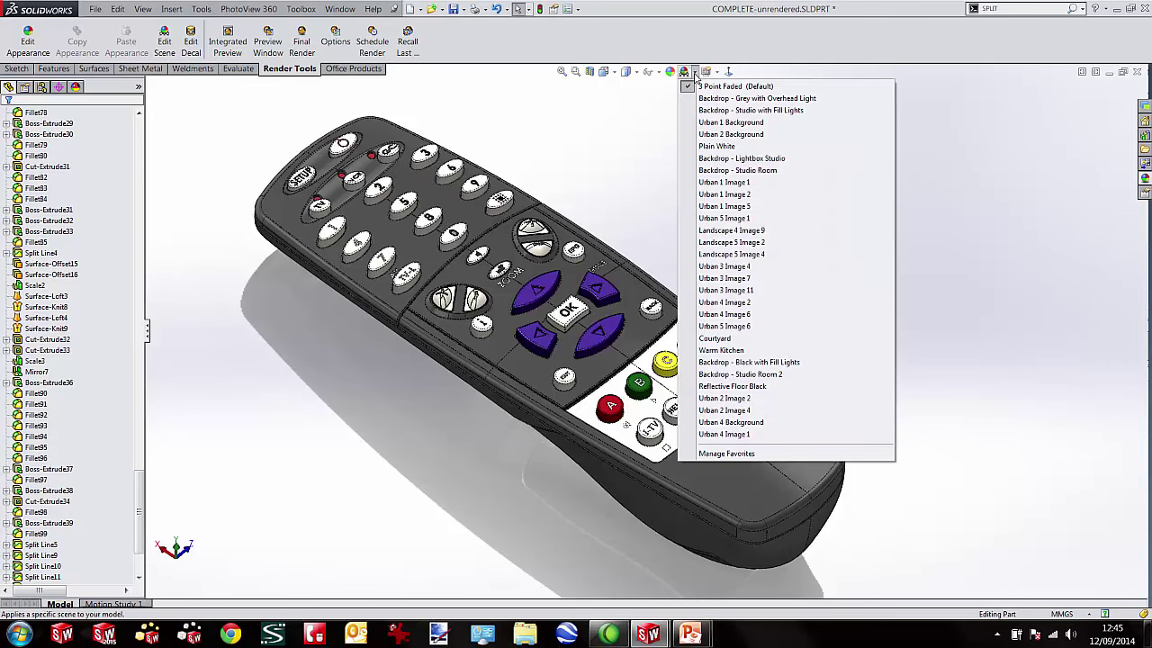
pyautogui.click(707, 72)
pyautogui.click(693, 72)
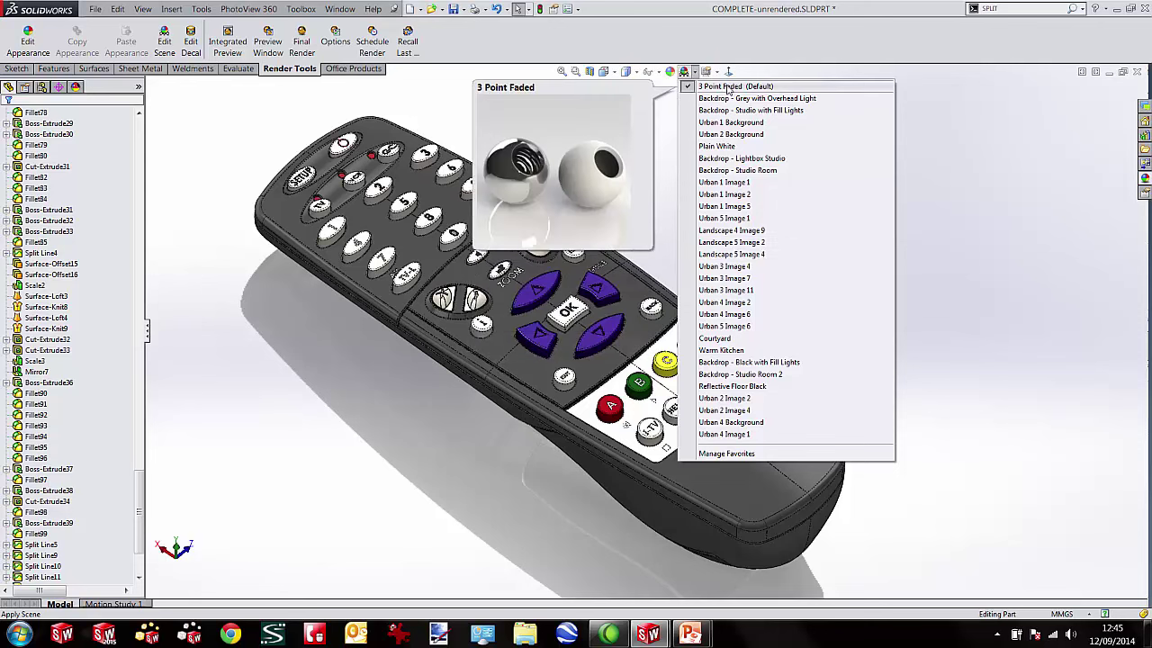
pyautogui.click(734, 87)
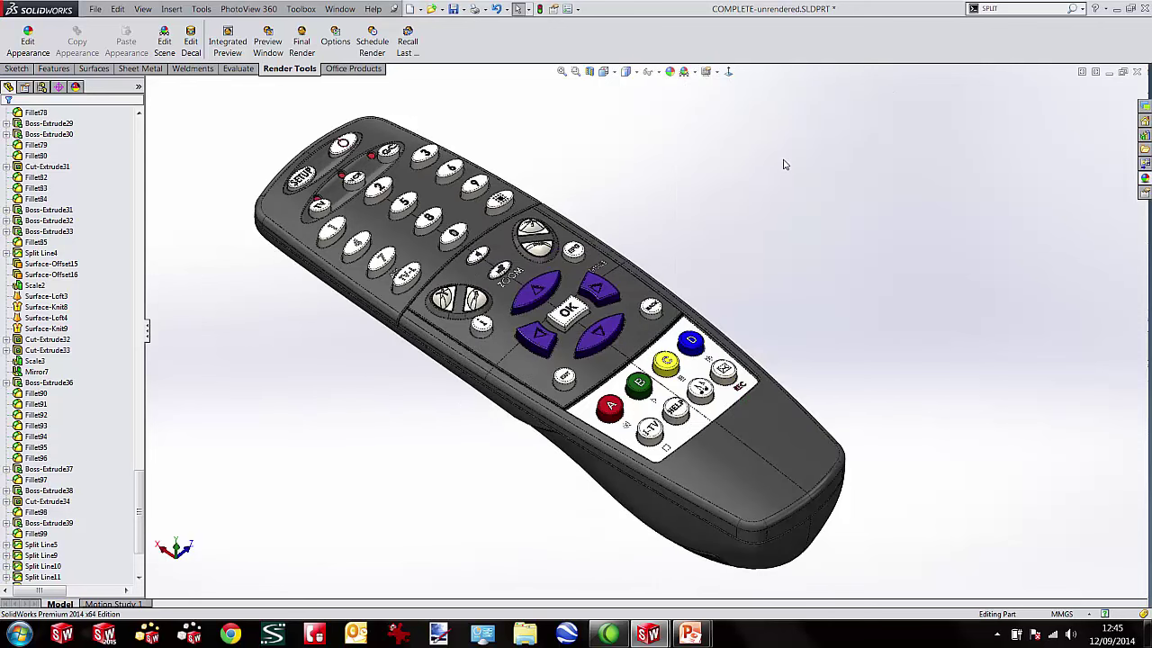
# Set the PhotoView 360 output image width to 1000 with the aspect ratio fixed.
pyautogui.moveTo(761, 202)
pyautogui.mouseDown(button='middle')
pyautogui.moveTo(725, 165)
pyautogui.moveTo(755, 183)
pyautogui.mouseUp(button='middle')
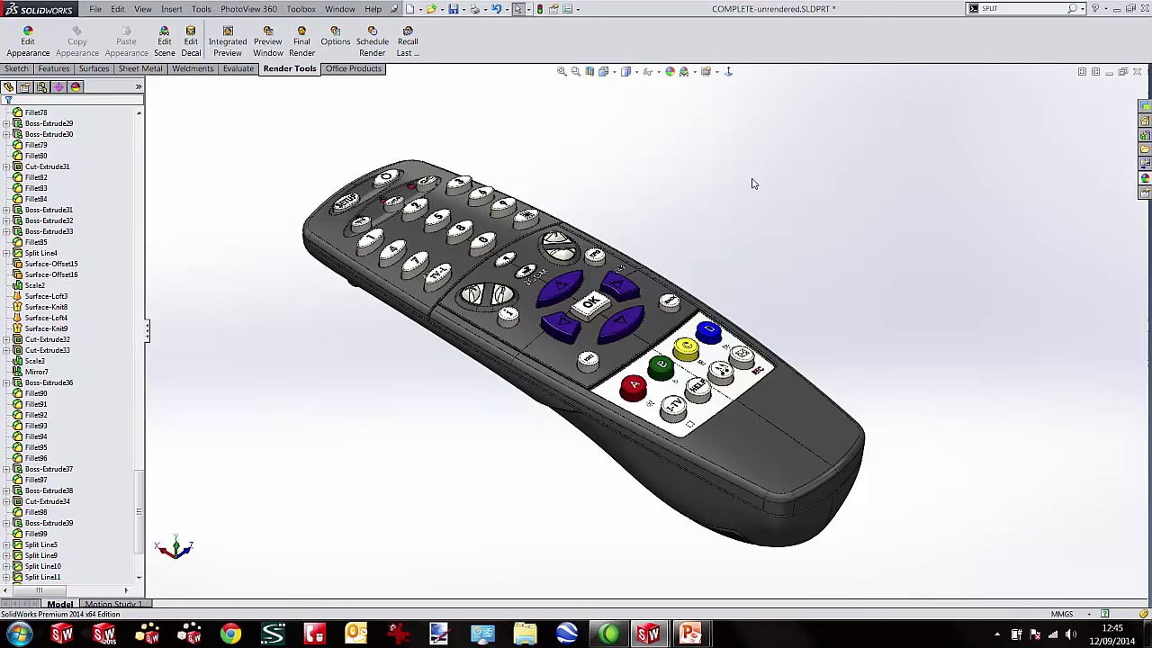
pyautogui.click(336, 40)
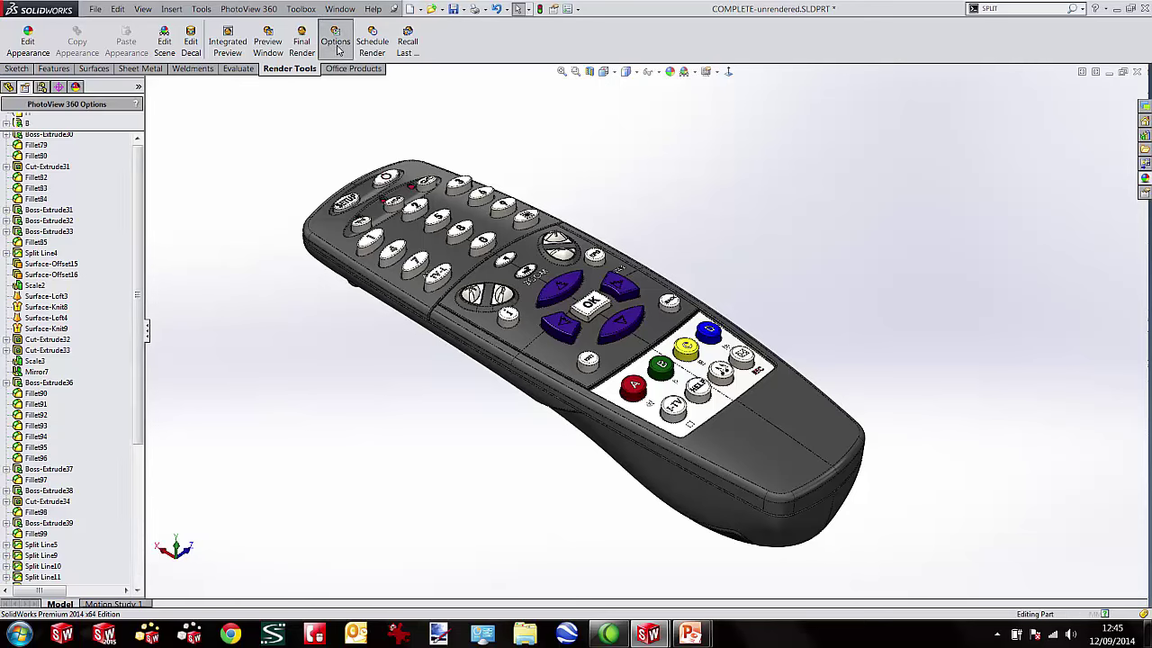
pyautogui.doubleClick(52, 202)
pyautogui.press('BackSpace')
pyautogui.moveTo(52, 202); pyautogui.dragTo(4, 207)
pyautogui.click(70, 230)
pyautogui.write('1000')
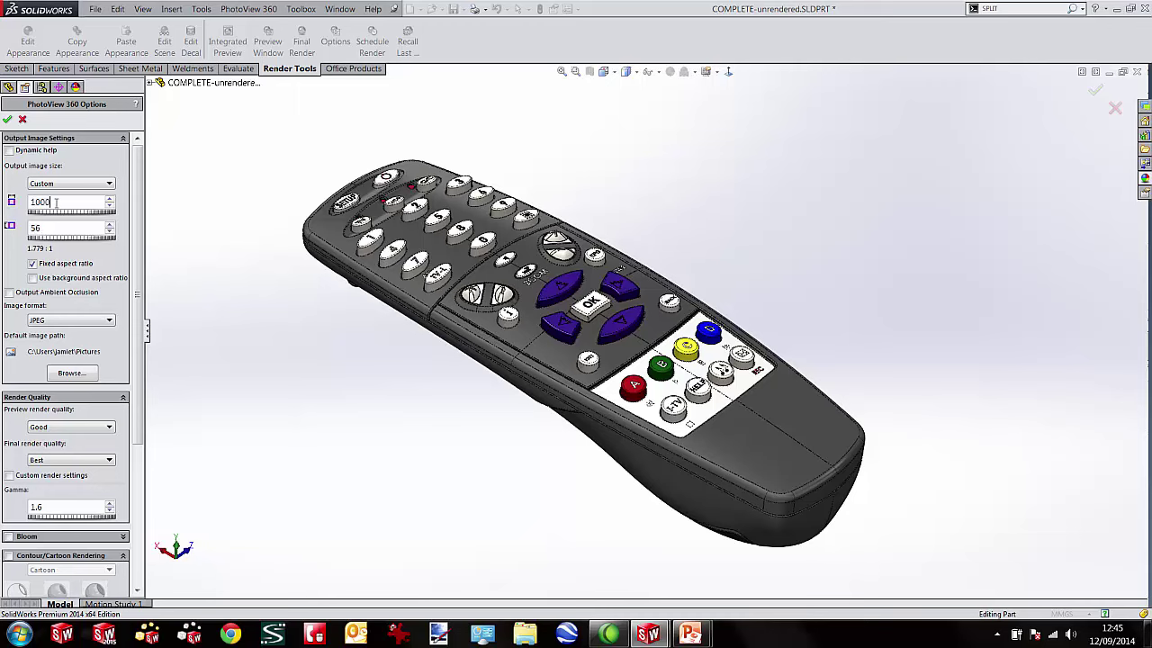
pyautogui.moveTo(53, 229); pyautogui.dragTo(35, 228)
pyautogui.click(70, 201)
pyautogui.moveTo(73, 202); pyautogui.dragTo(27, 203)
pyautogui.click(64, 227)
# Switch Contour/Cartoon Rendering on and back off, and accept the PhotoView 360 options.
pyautogui.scroll(-3, 72, 328)
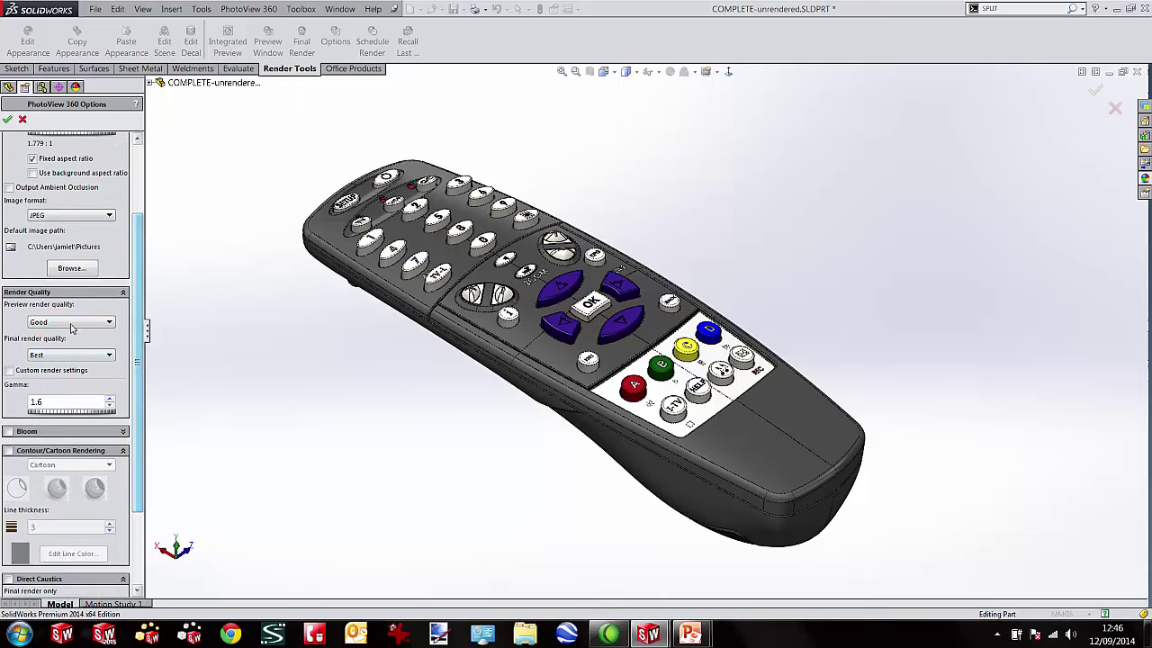
pyautogui.click(8, 451)
pyautogui.click(8, 451)
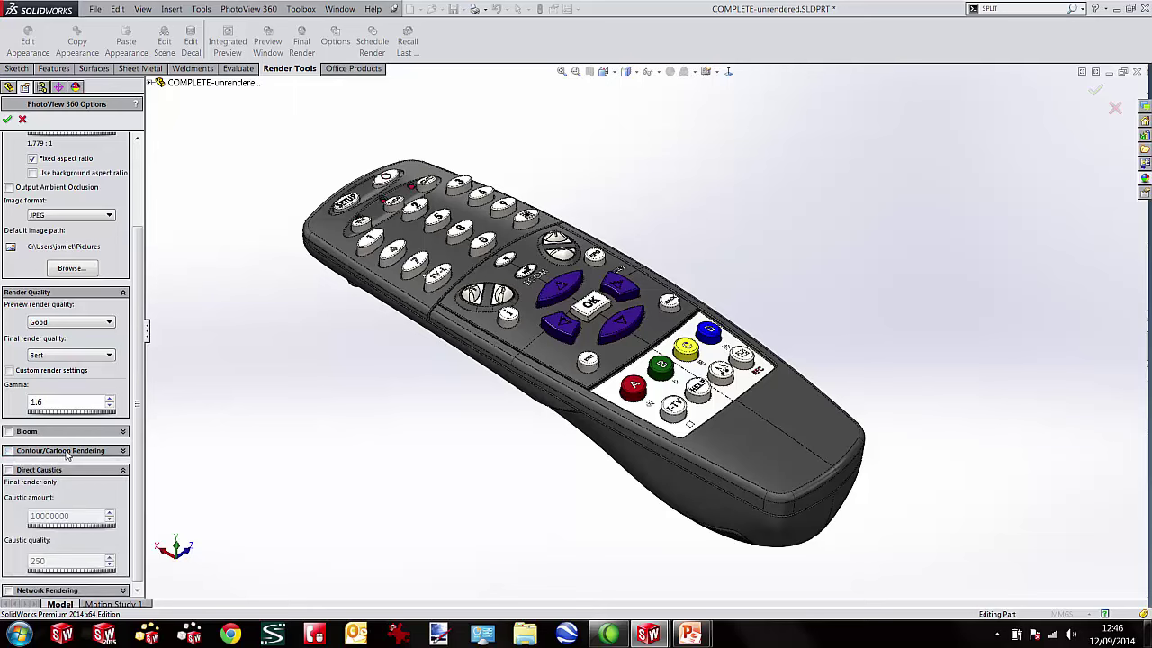
pyautogui.scroll(3, 137, 351)
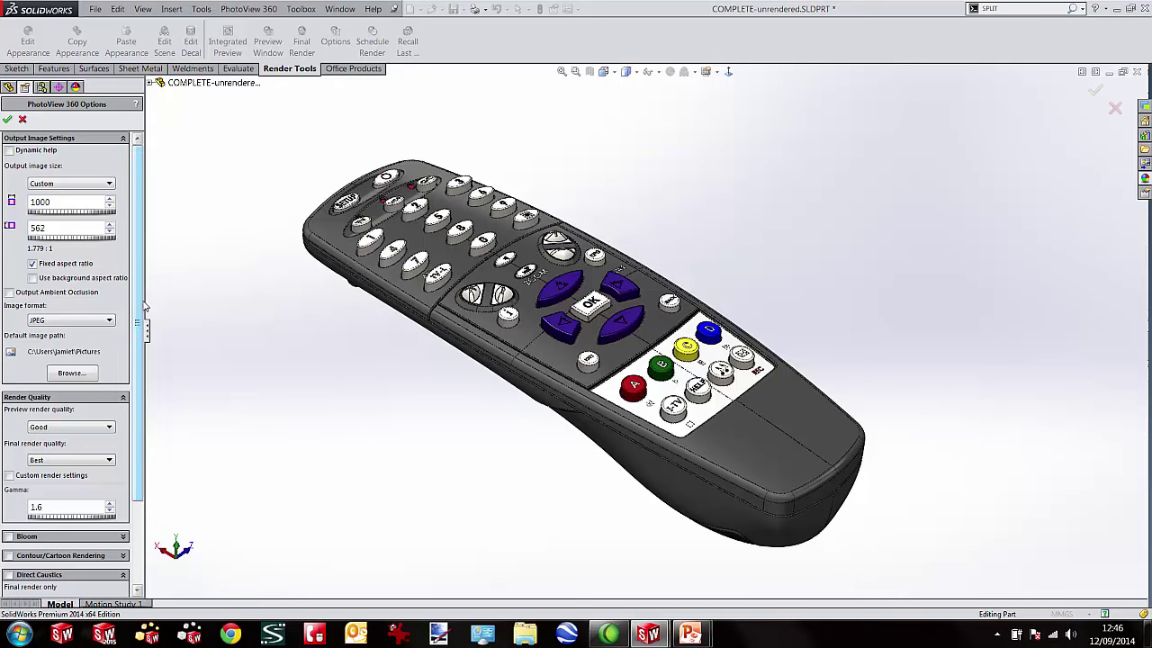
pyautogui.click(9, 120)
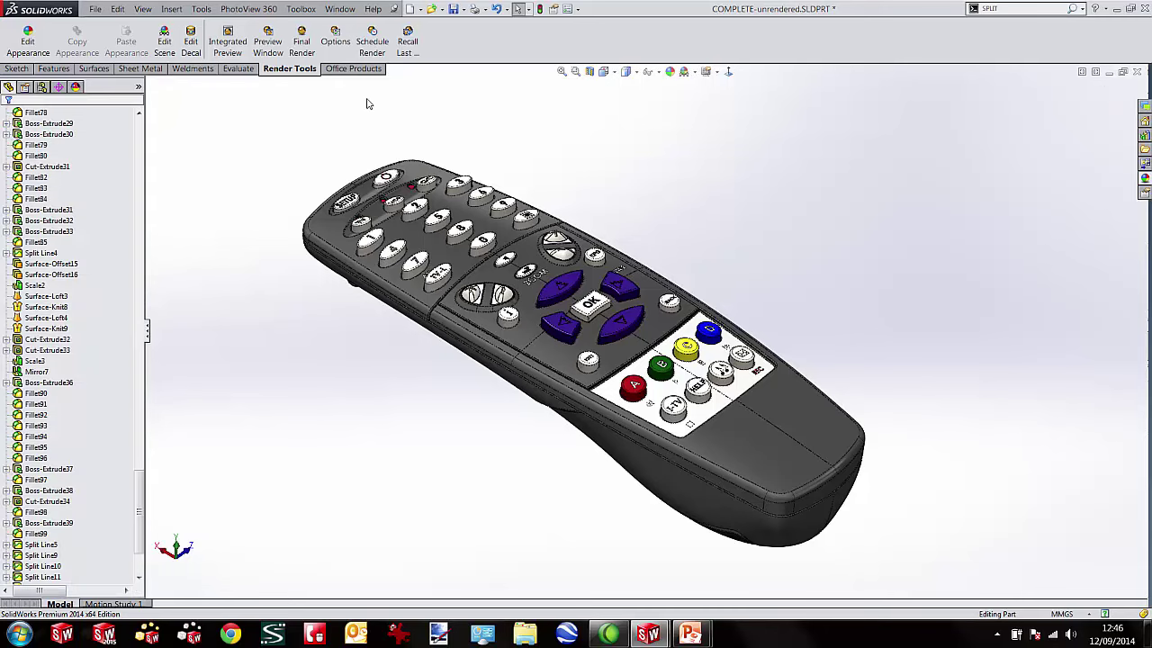
# Preview the rendered remote in a separate window, close the preview, and start the final render.
pyautogui.click(268, 47)
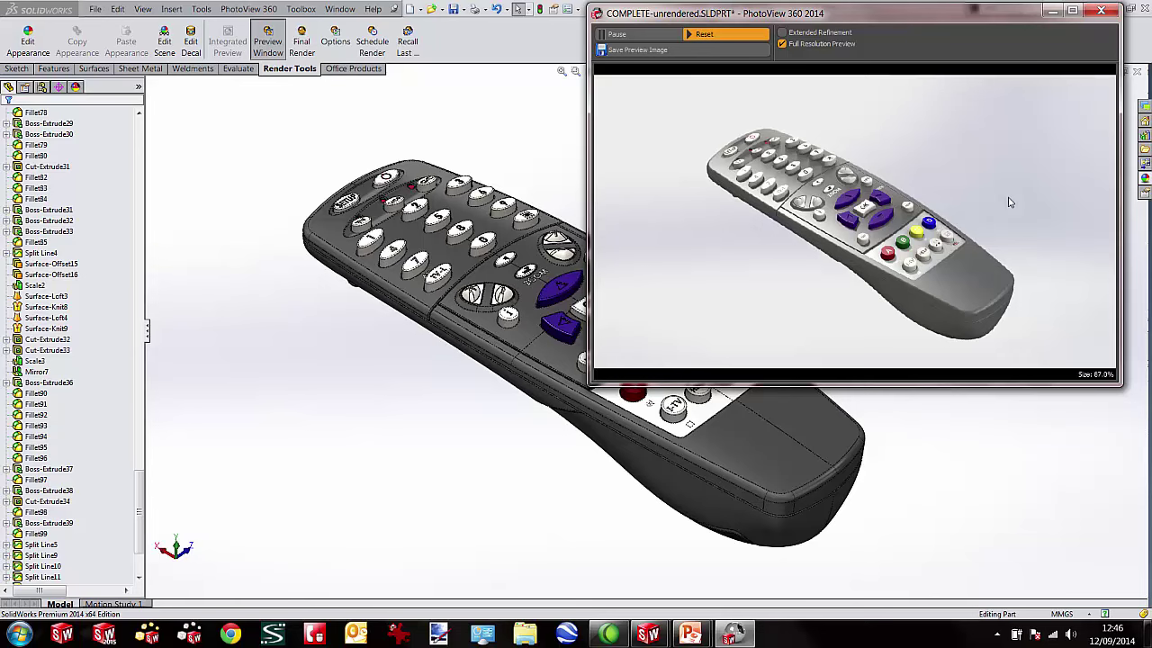
pyautogui.click(1100, 11)
pyautogui.click(300, 42)
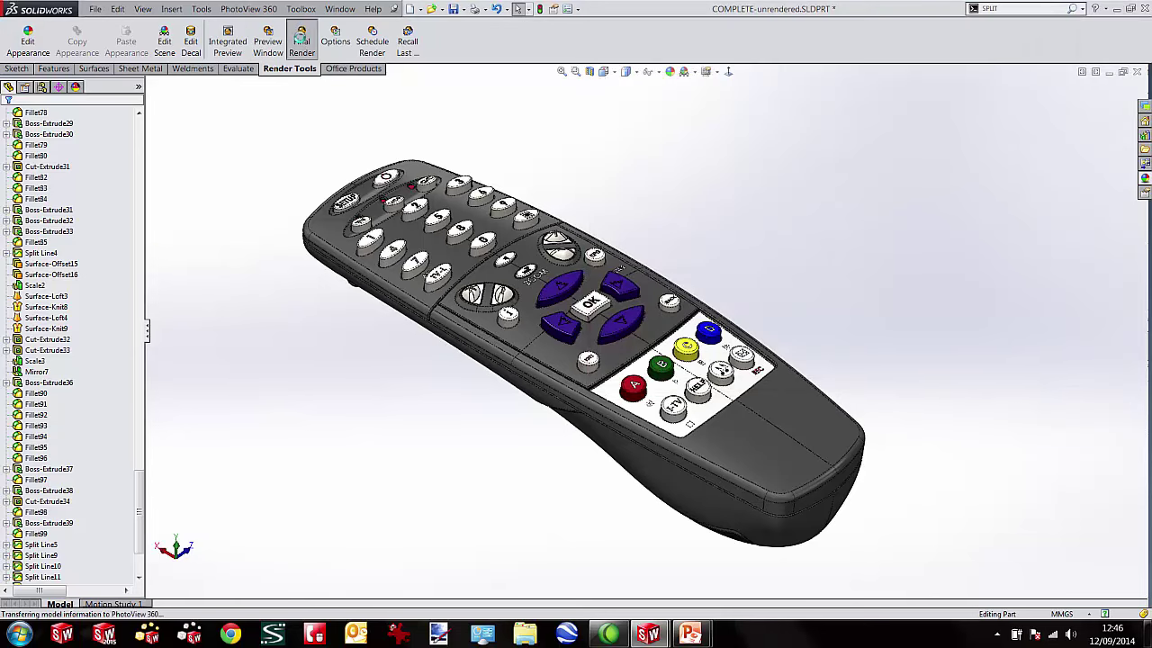